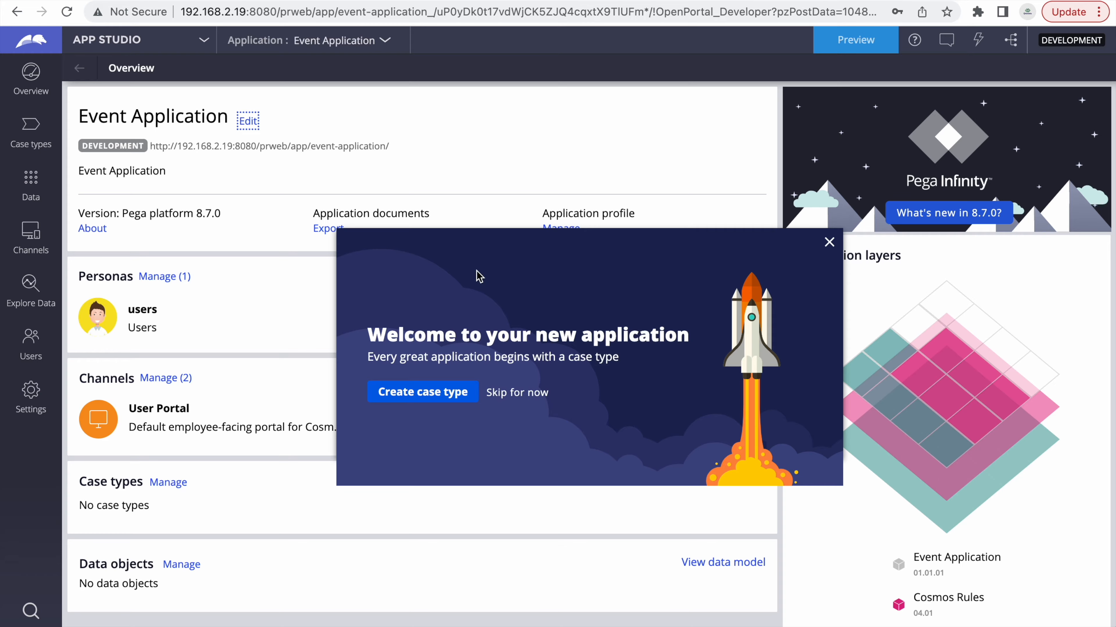
- Start a new case type in the Event Application and name it Hosting
left_click(400, 392)
left_click(361, 319)
type("Hopstimg")
double_click(361, 321)
right_click(362, 327)
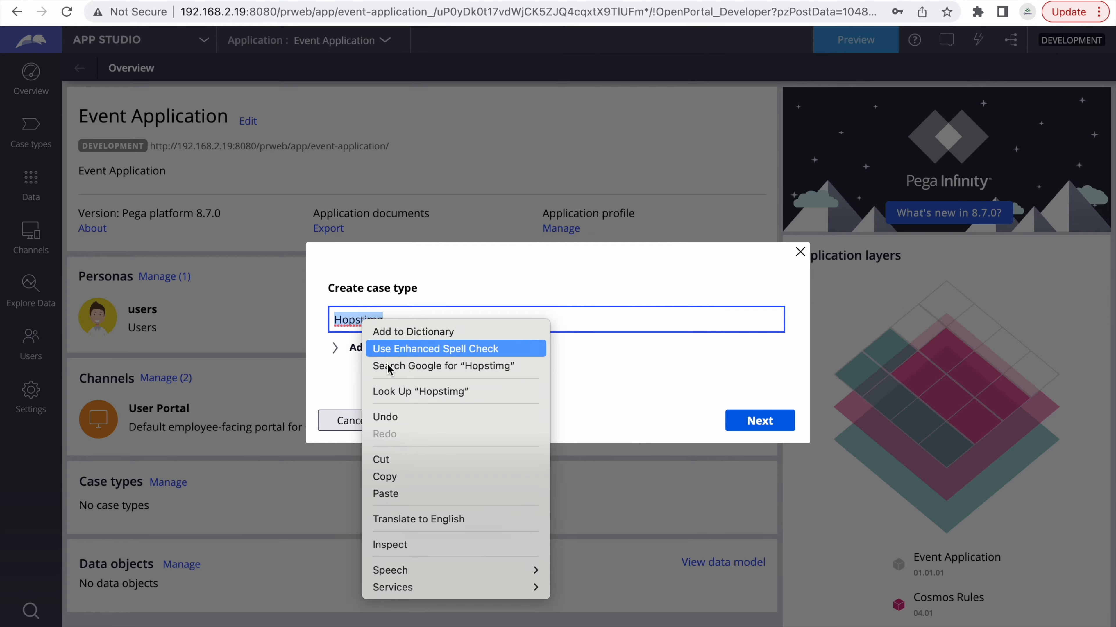
left_click(356, 325)
type("Hosting")
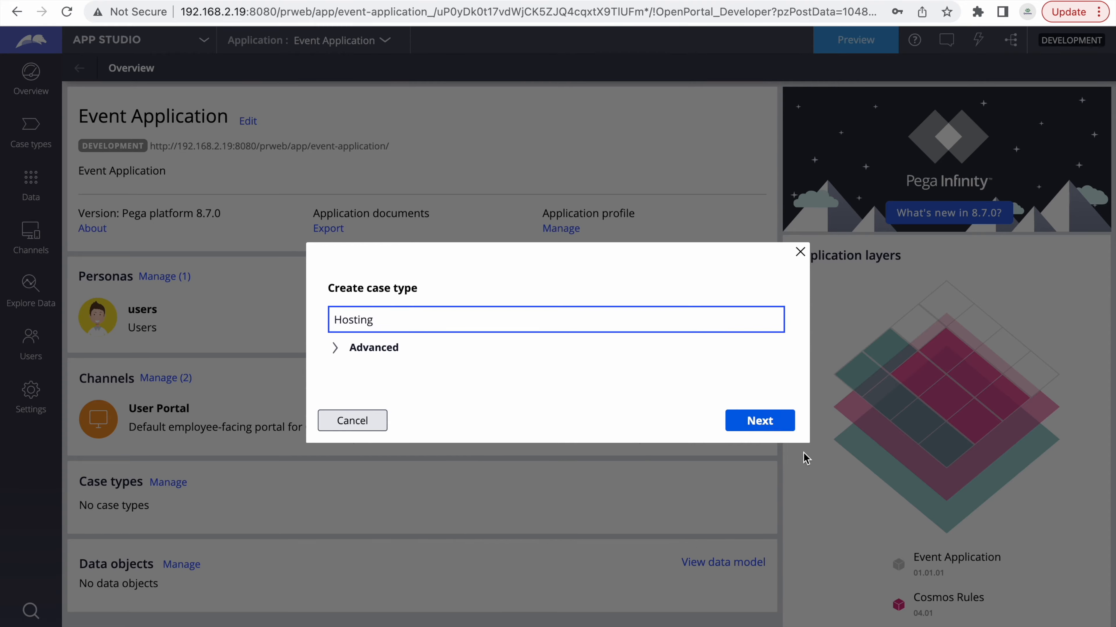
- Review the advanced options, keeping the Standard type and the Event Application case layer, and create the Hosting case type
left_click(372, 347)
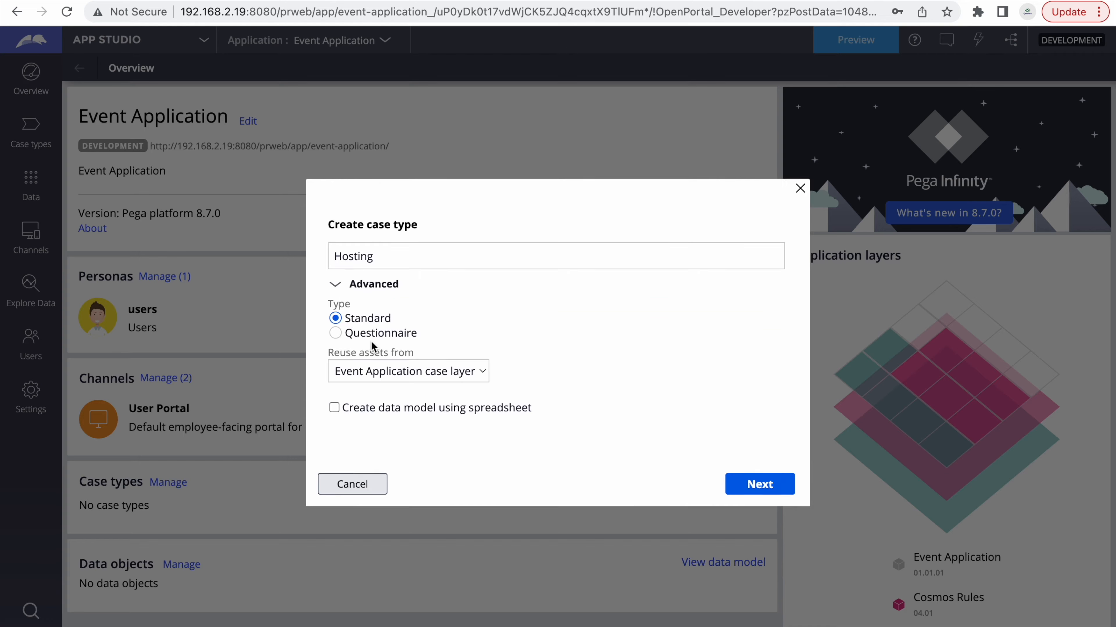
left_click(356, 285)
left_click(344, 347)
left_click(411, 369)
left_click(520, 341)
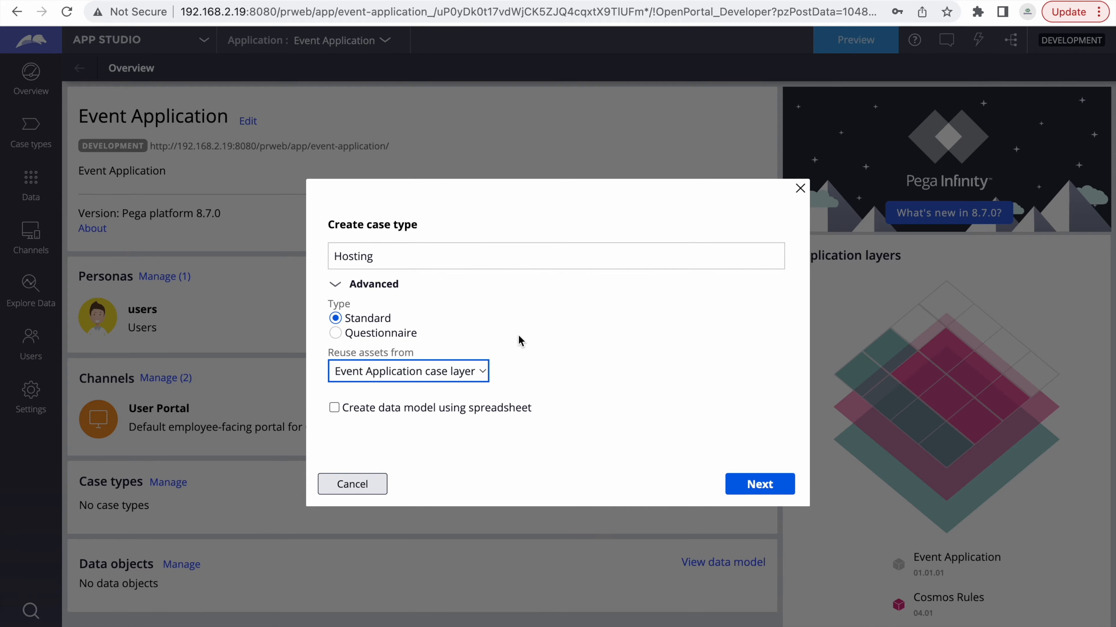
left_click(336, 283)
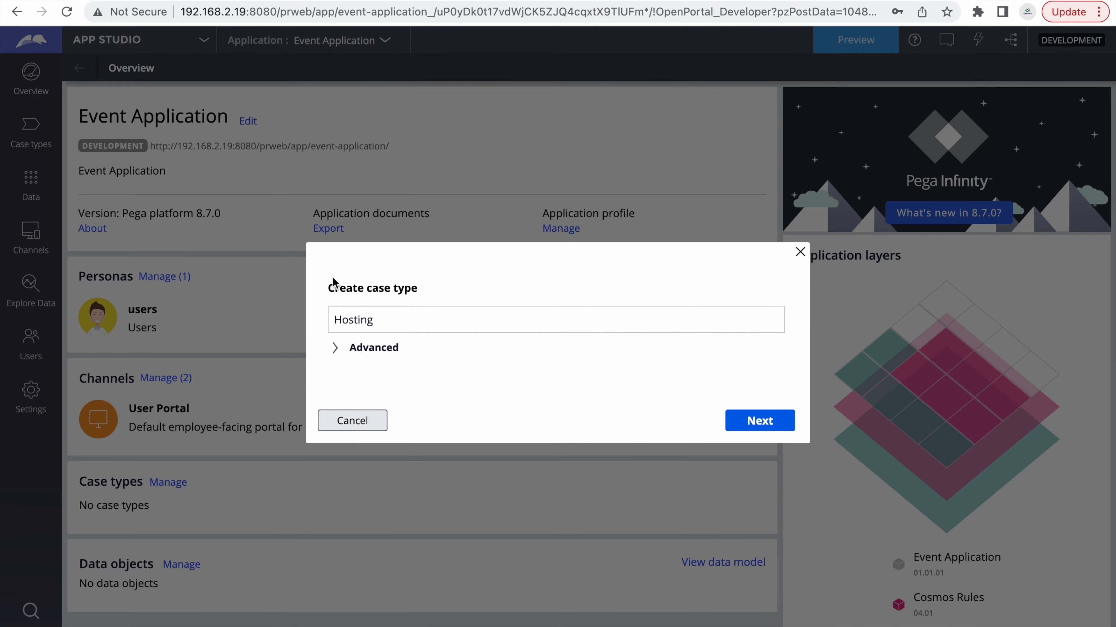
left_click(773, 421)
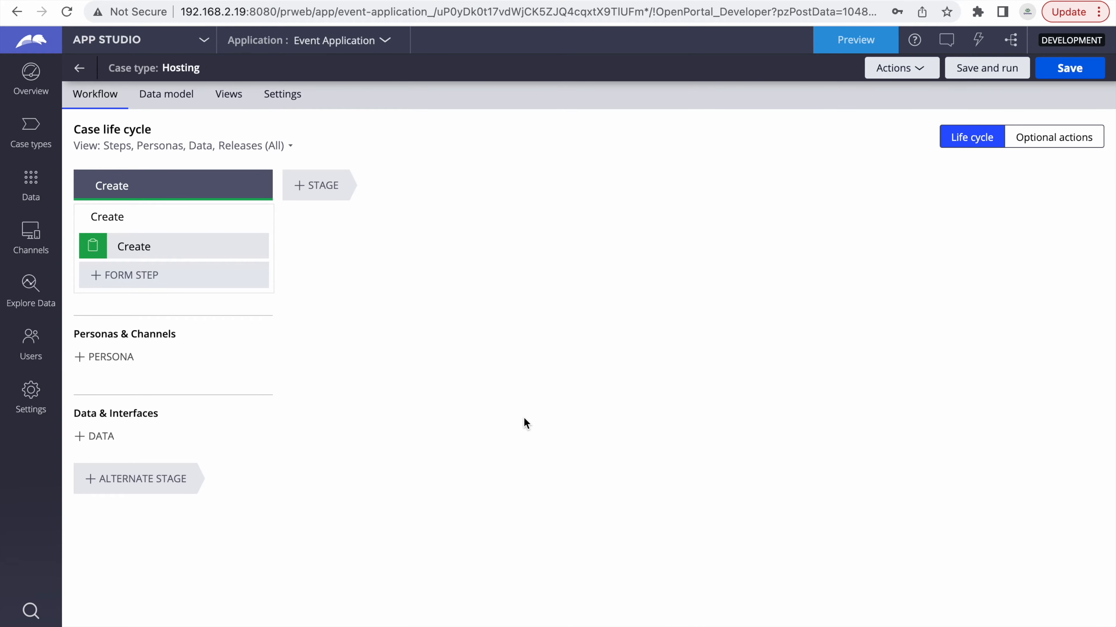
- Add a stage named Approve after the Create stage in the case life cycle
left_click(322, 187)
type("pprove")
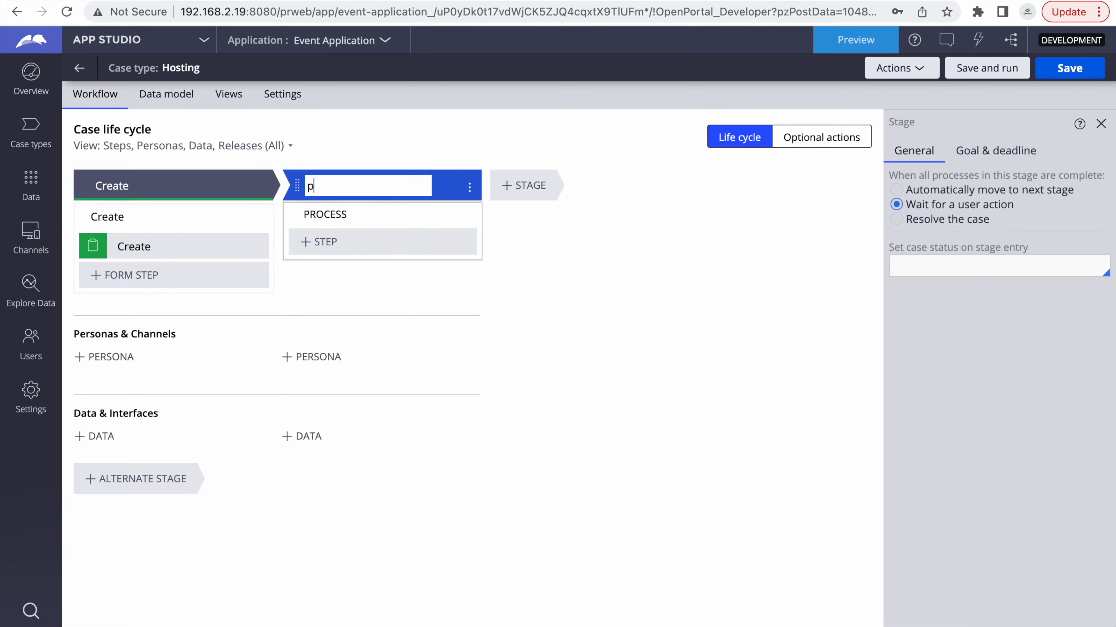
key("BackSpace")
key("BackSpace")
key("BackSpace")
key("BackSpace")
key("BackSpace")
key("BackSpace")
type("Approve")
- Add an approval step named Approve Event to the Approve stage
left_click(349, 243)
left_click(396, 286)
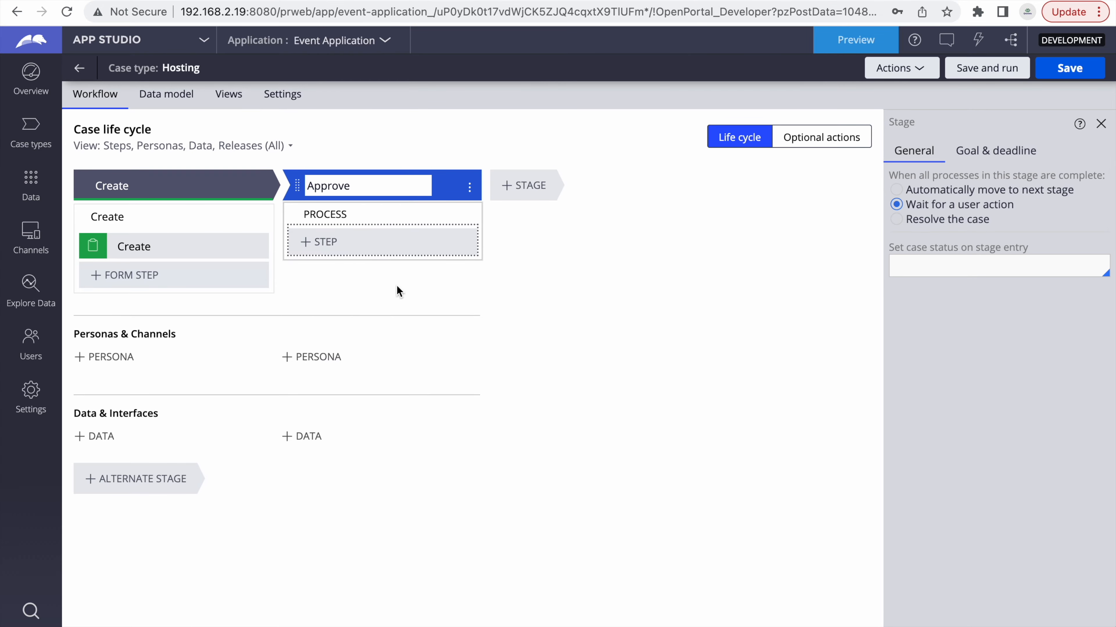
type("Approve Eeve")
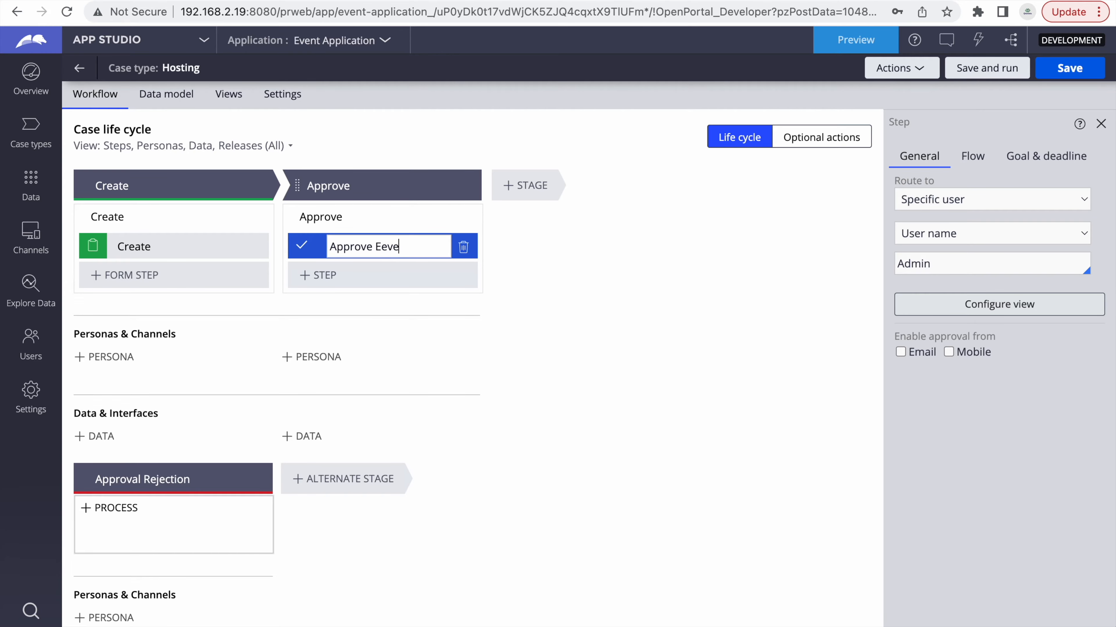
key("BackSpace")
key("BackSpace")
key("BackSpace")
type("vent")
key("Return")
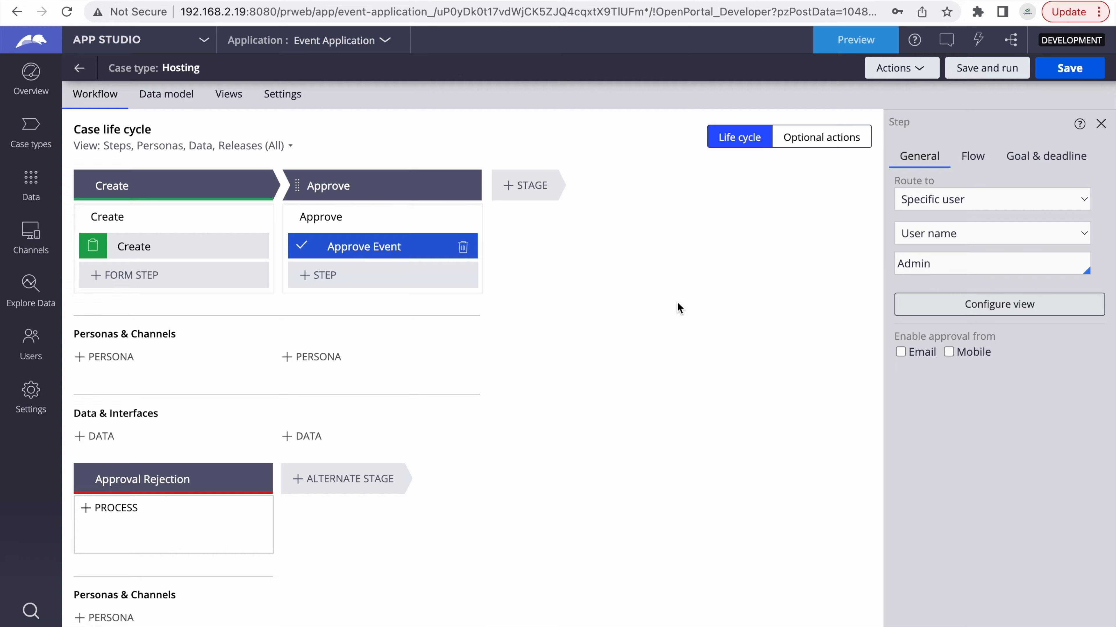
- Check the routing choices of the Approve Event step, keep it routed to a specific user, and save the case type
left_click(930, 205)
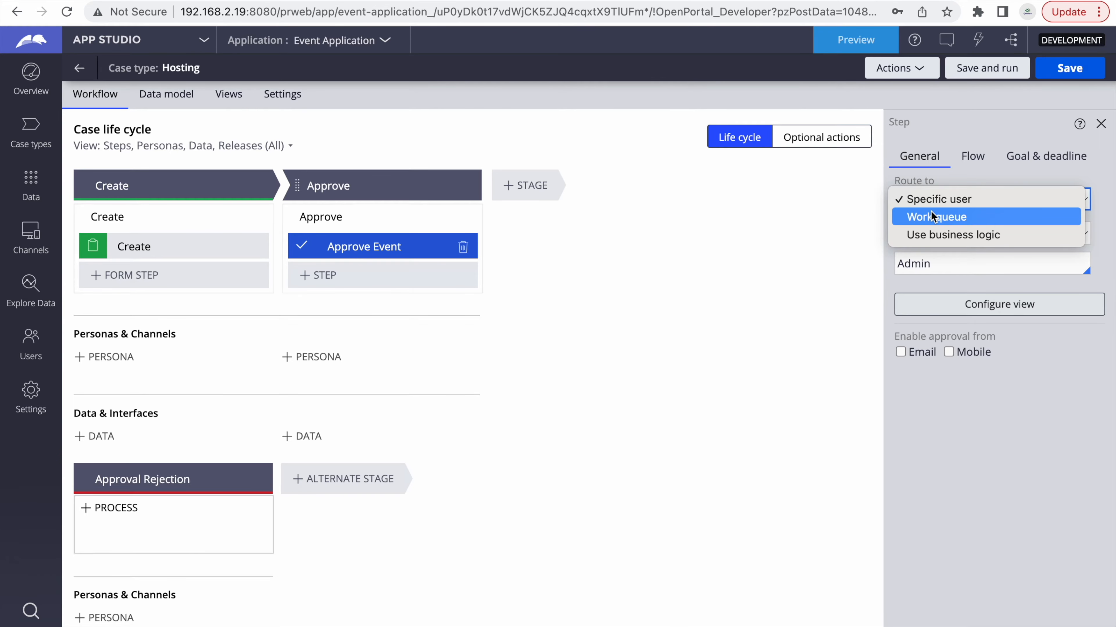
left_click(961, 424)
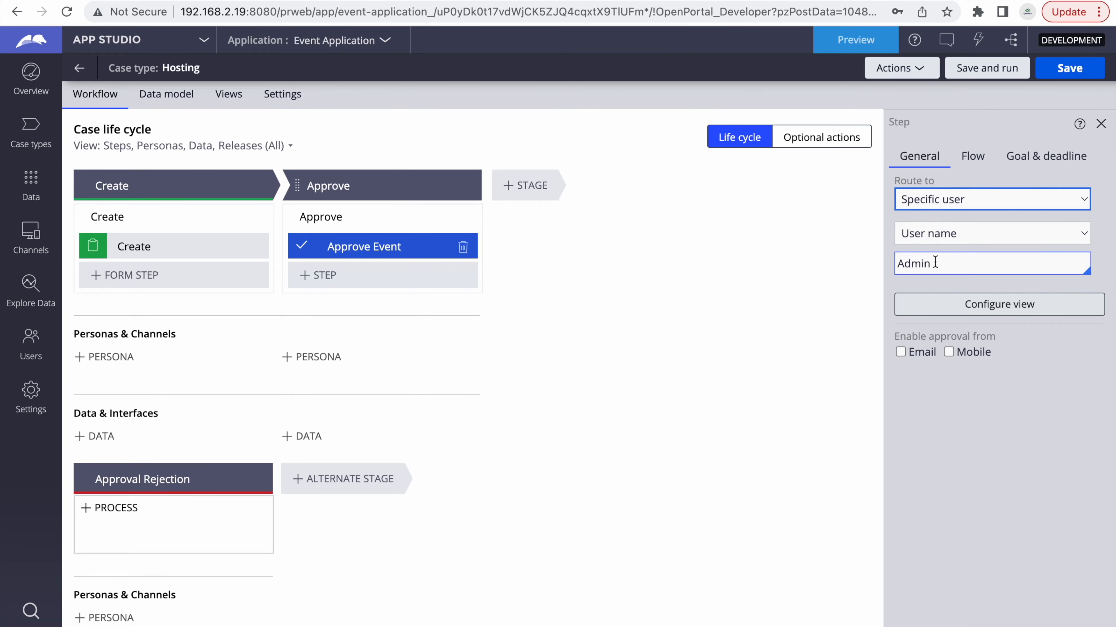
left_click(1069, 70)
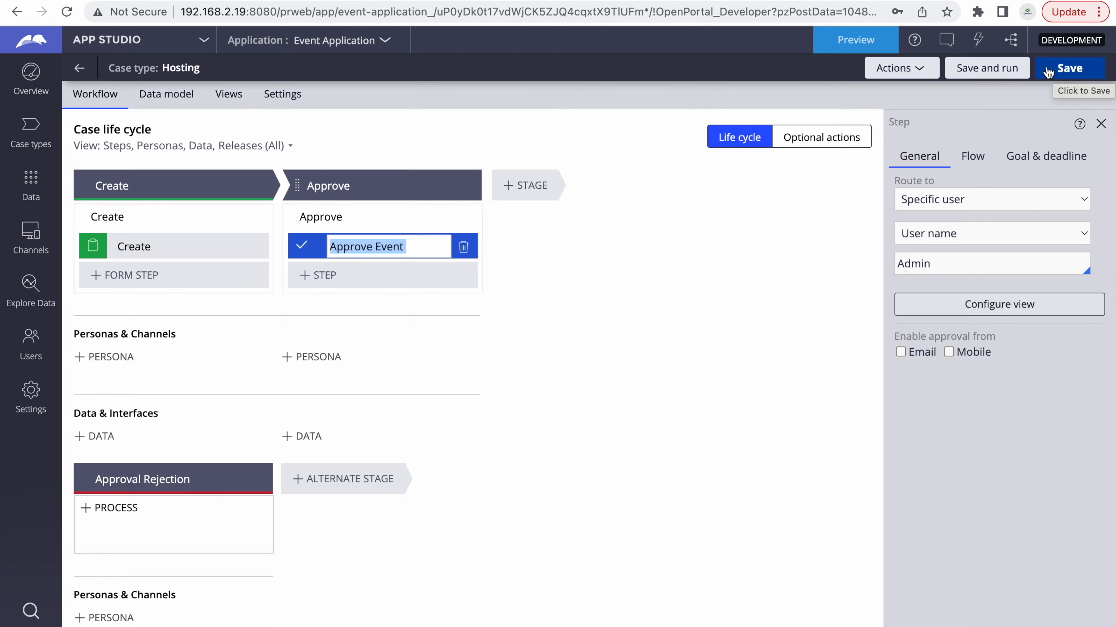
- Run the Hosting case type in the preview, and save and close the new case without submitting it
left_click(972, 69)
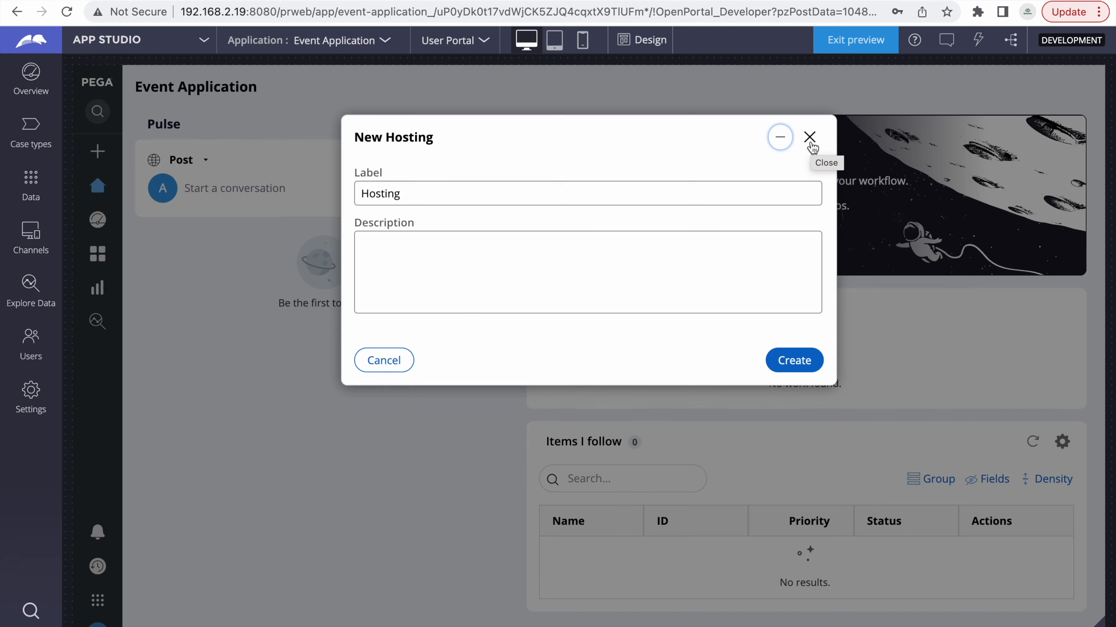
left_click(810, 140)
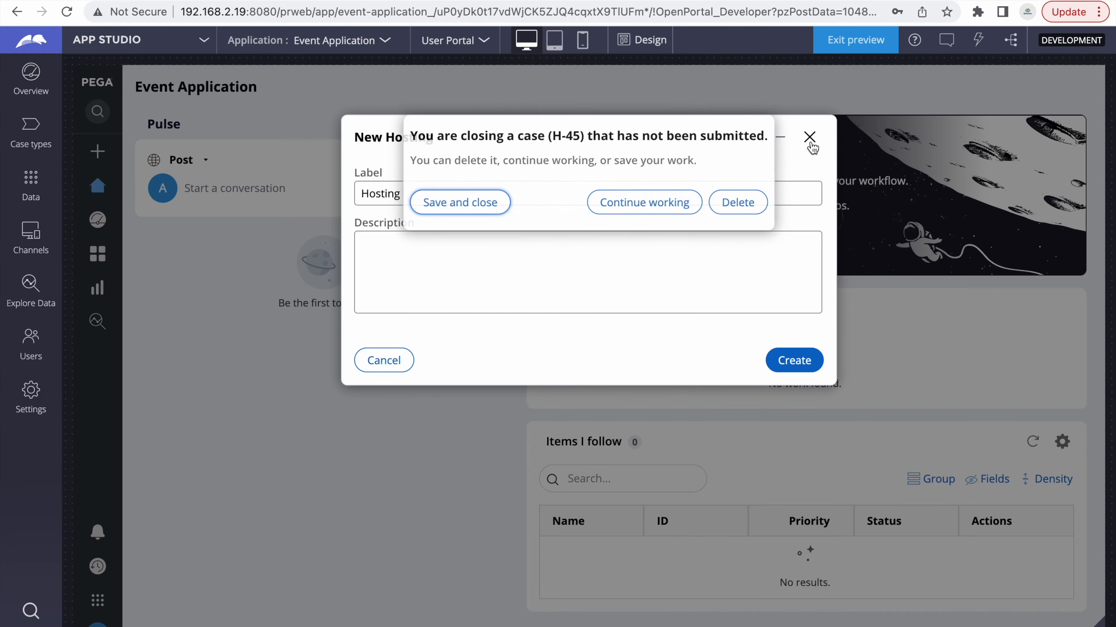
left_click(457, 203)
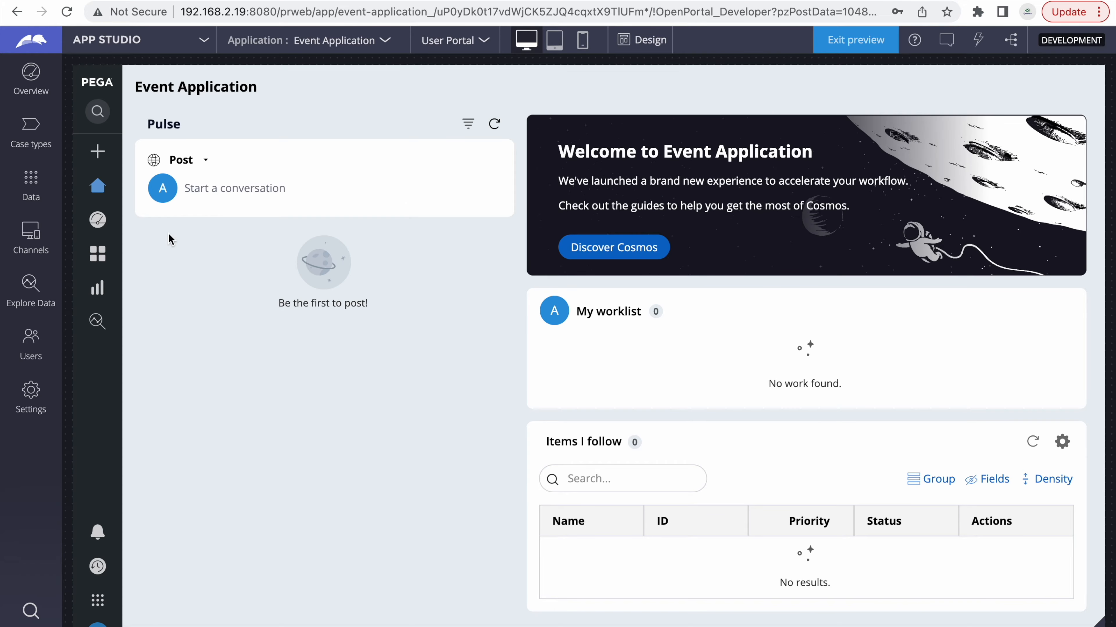
- Return to the Hosting case life cycle and rename the Create stage's form step to Event Details
left_click(38, 142)
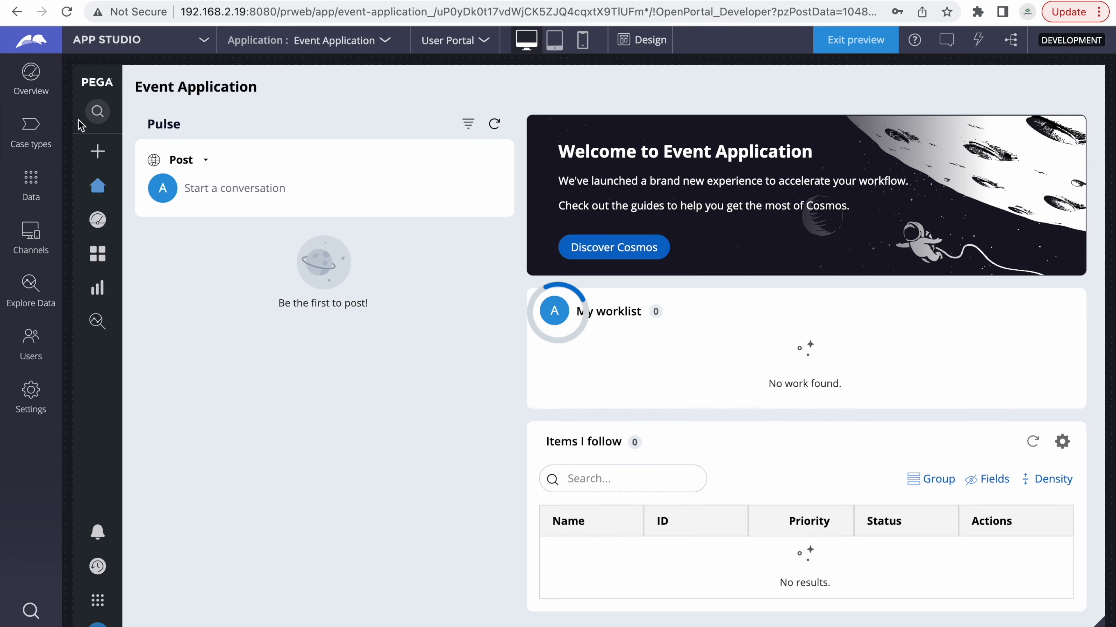
left_click(102, 190)
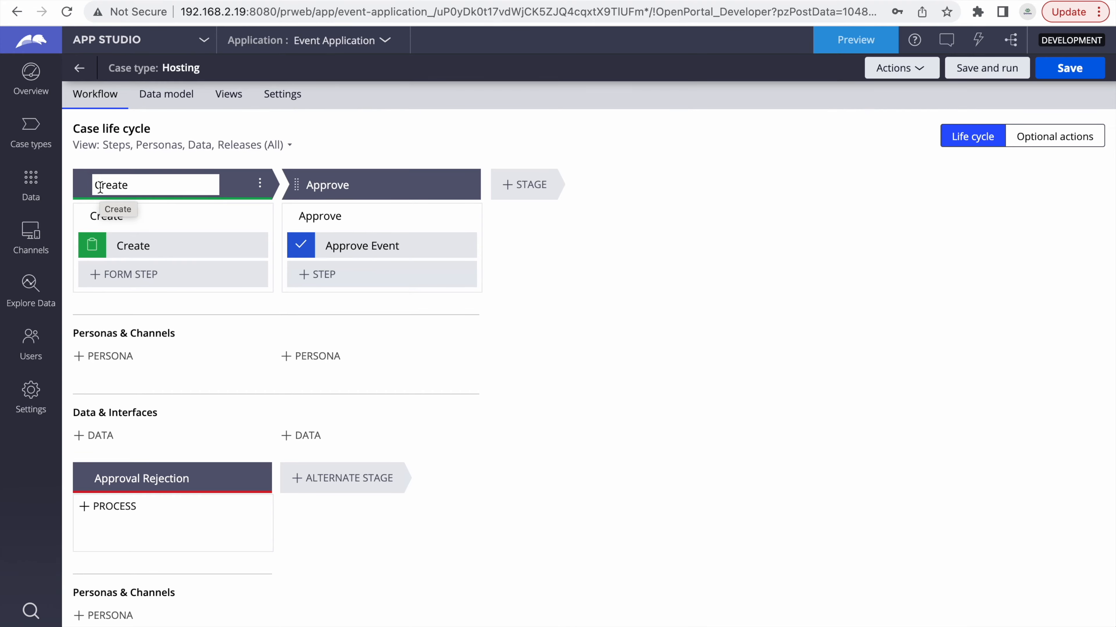
left_click(162, 246)
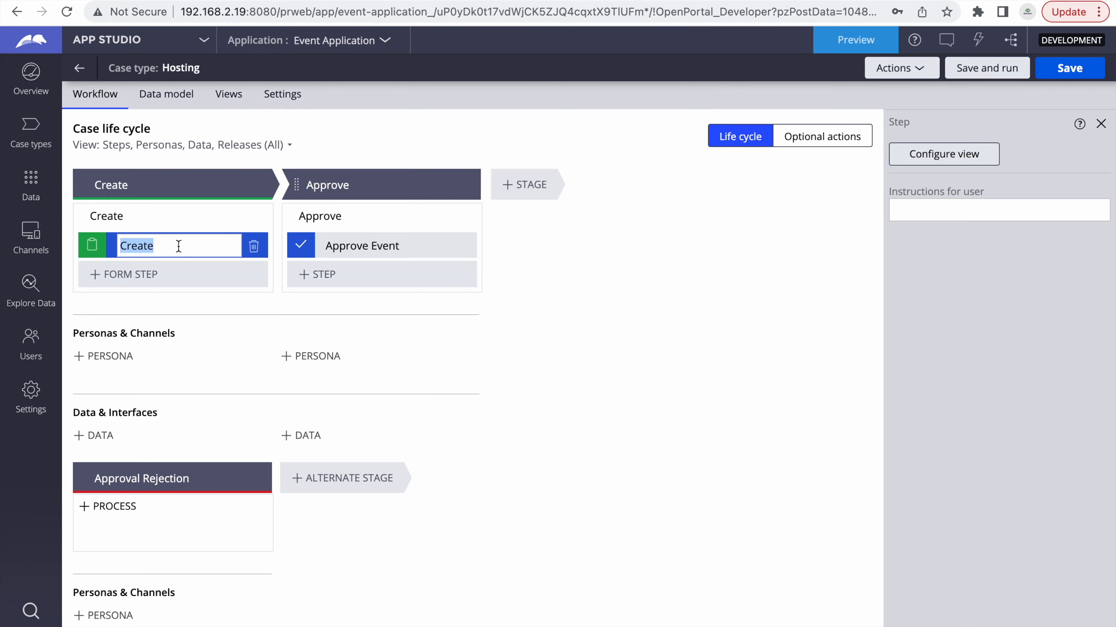
key("BackSpace")
type("Event Details")
- Delete the Description and Label fields from the Event Details step's view
left_click(915, 154)
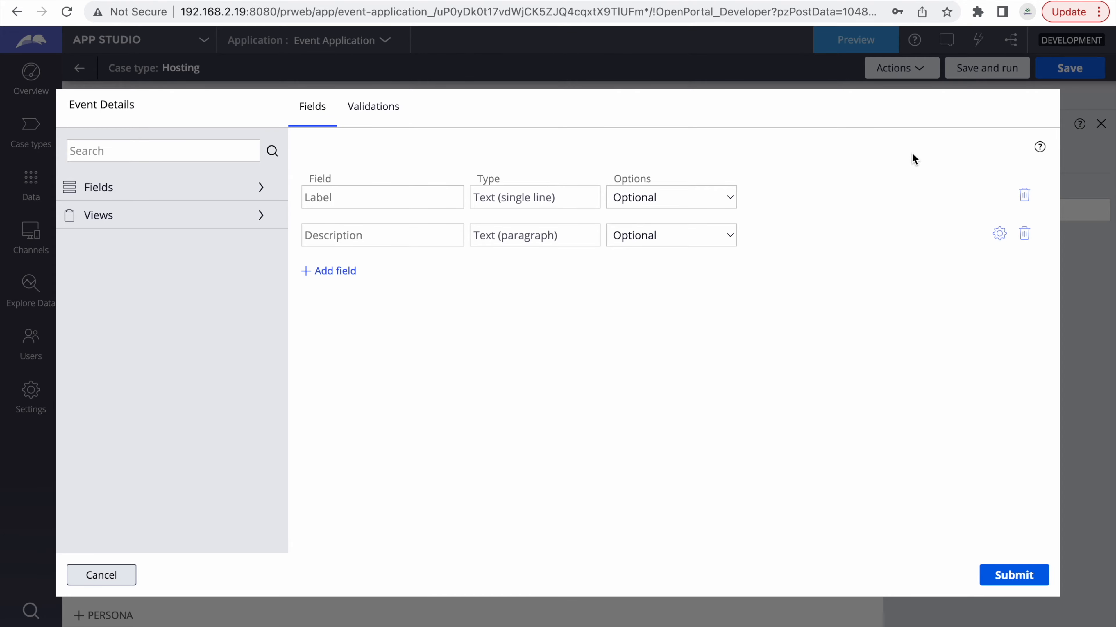
left_click(1023, 233)
left_click(1024, 194)
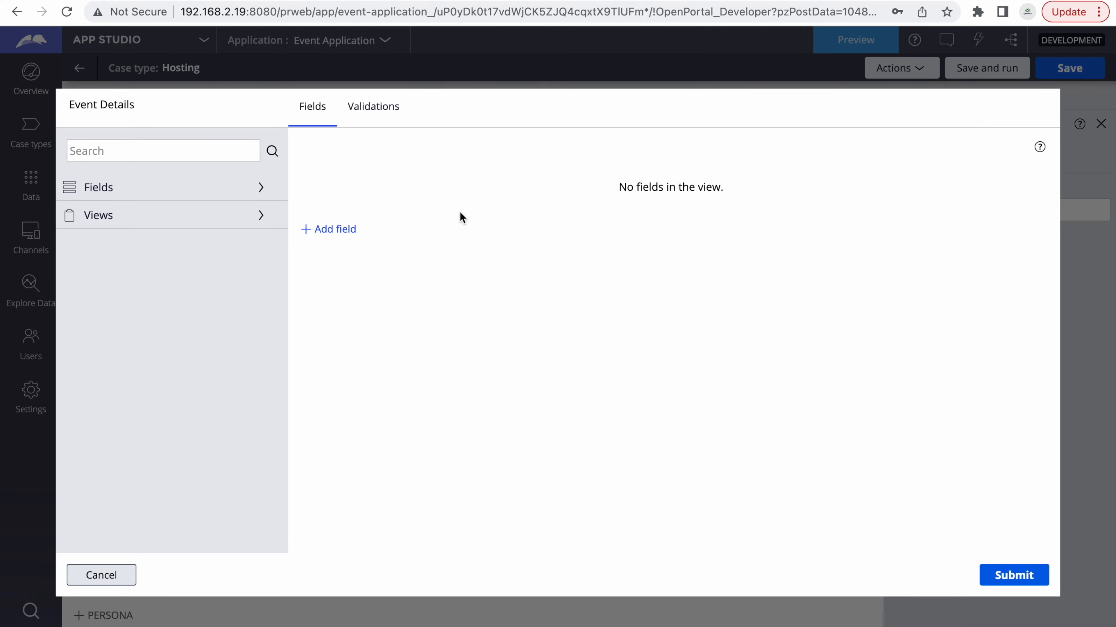
- Start a new field named Event Details in the view and set its type to Embedded data
left_click(338, 231)
type("Event Details")
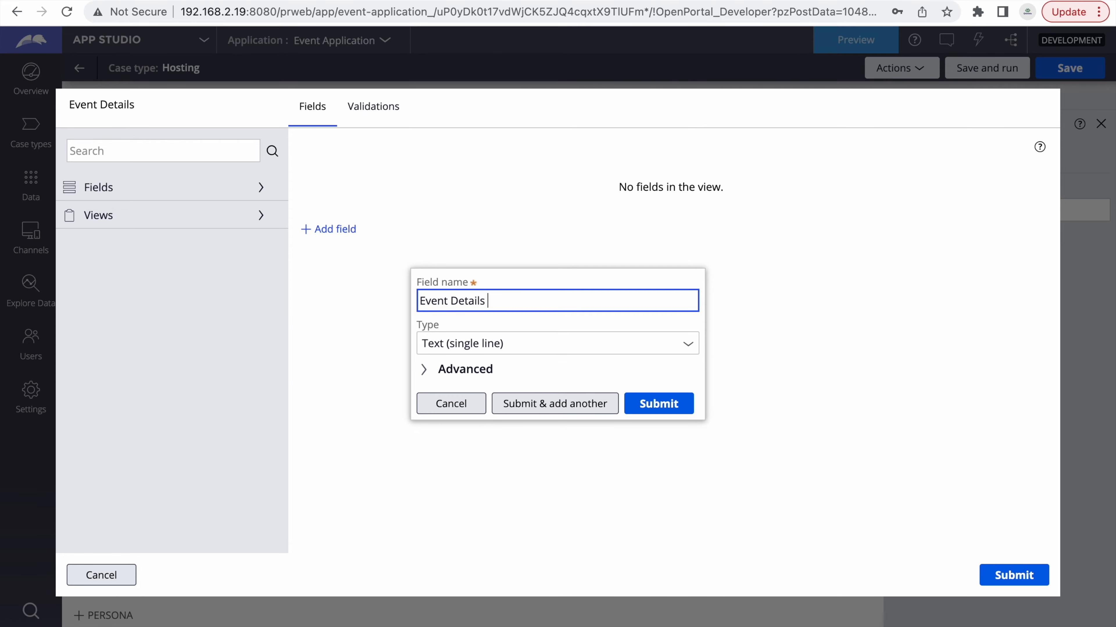
left_click(688, 344)
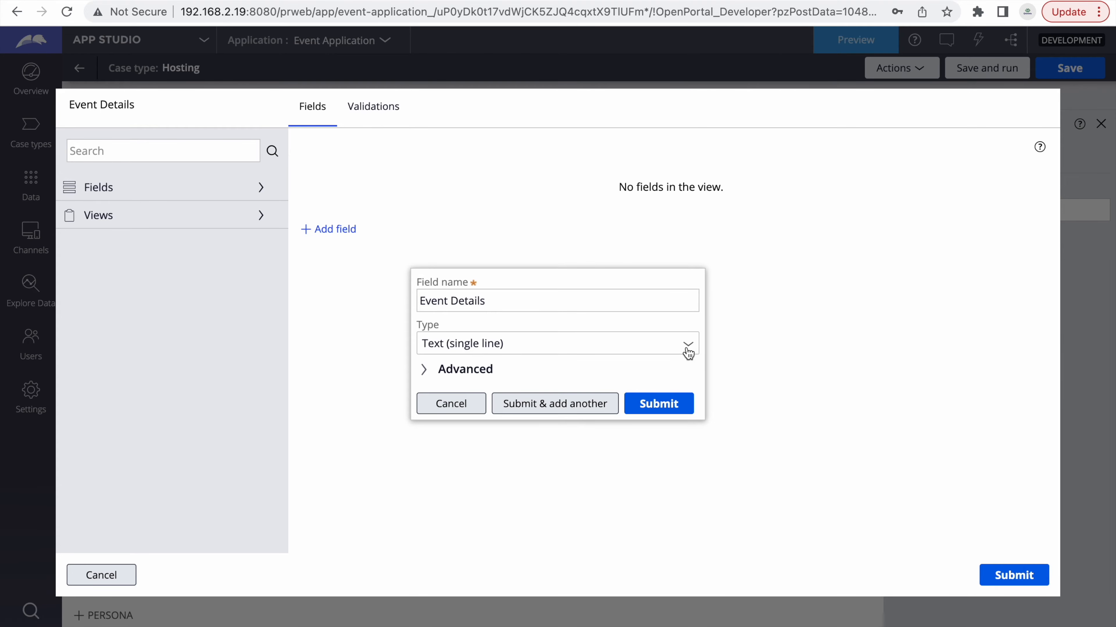
left_click(687, 344)
scroll(624, 448, "down", 5)
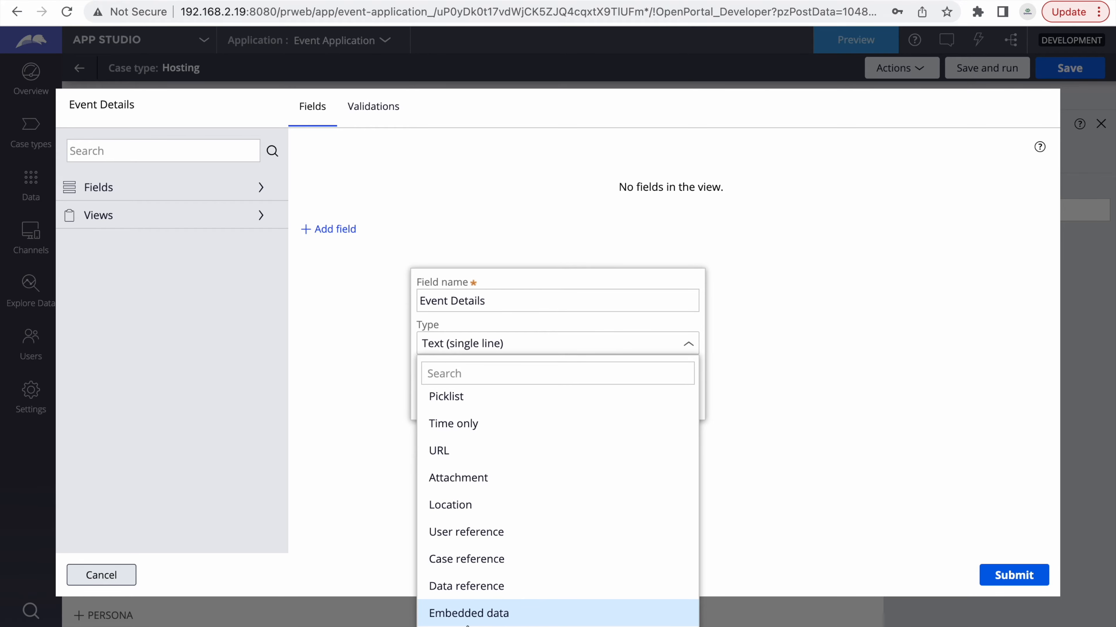
left_click(469, 614)
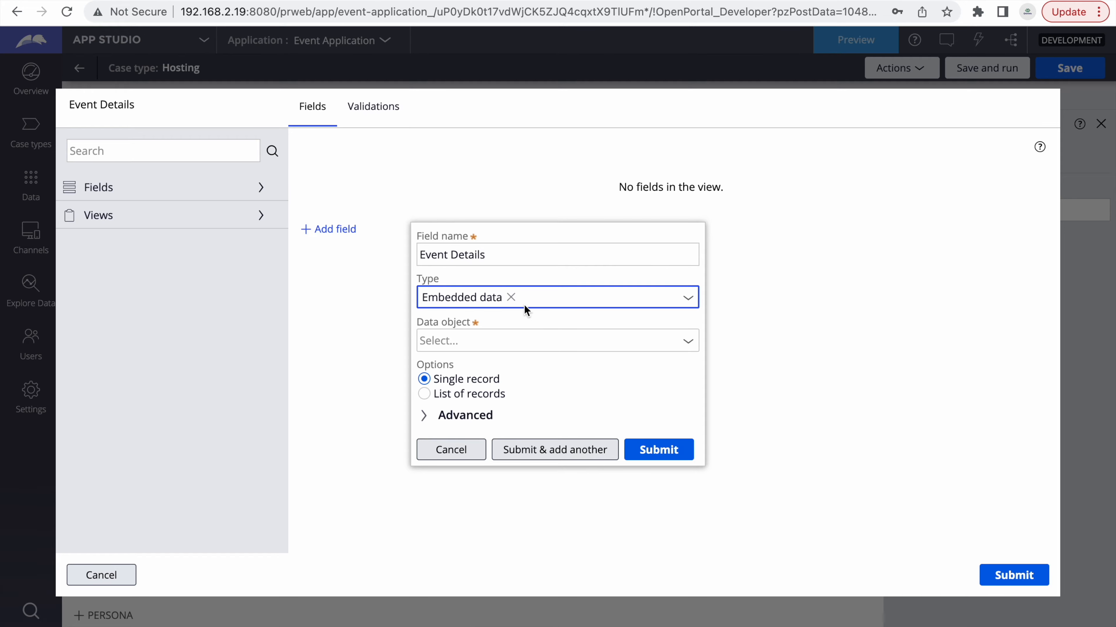
left_click(518, 296)
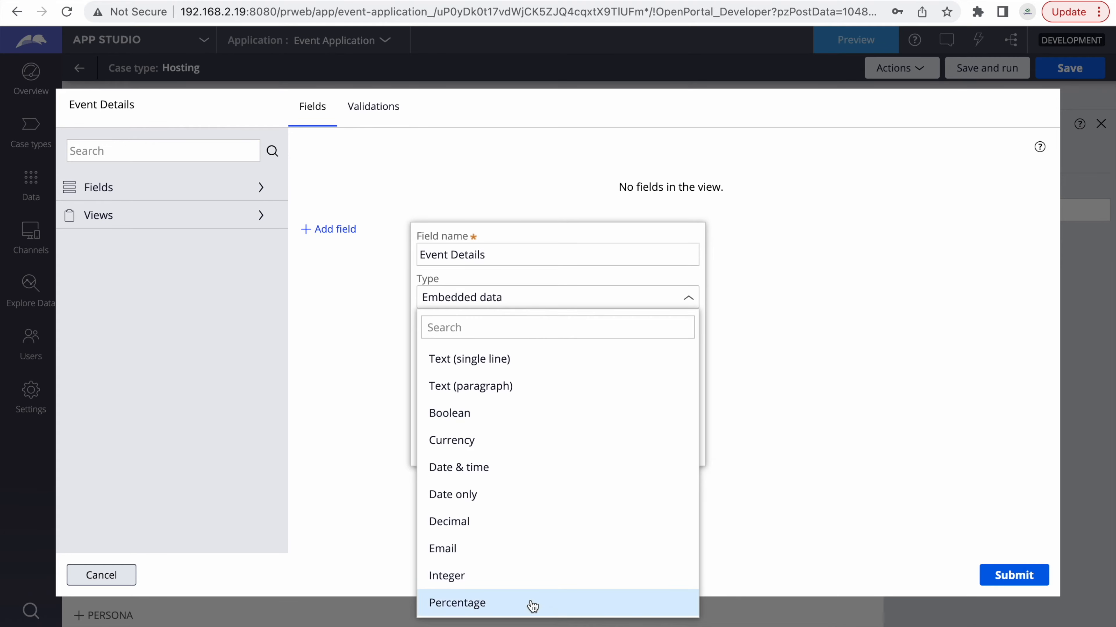
scroll(529, 604, "down", 5)
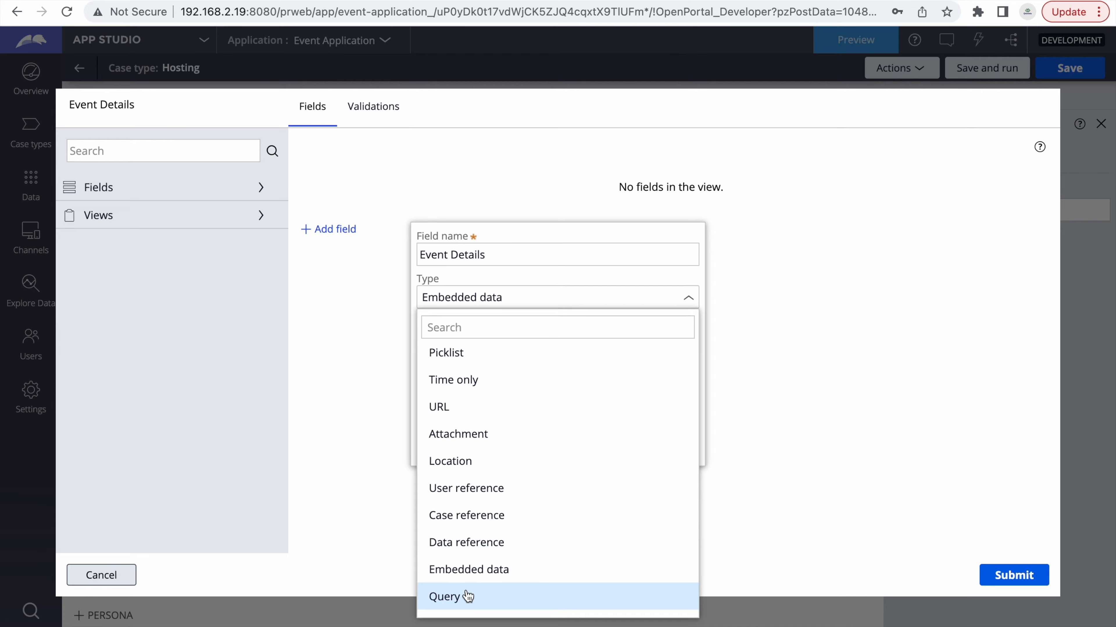
left_click(491, 571)
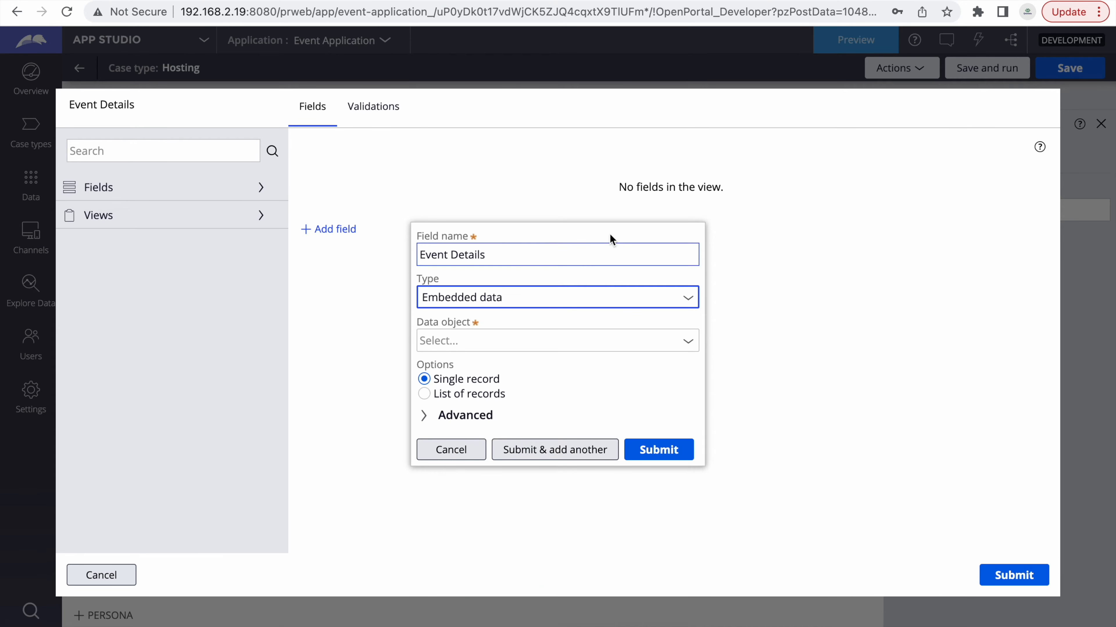
- Define a new data object named Event Details for the field and submit it as a single record
left_click(488, 341)
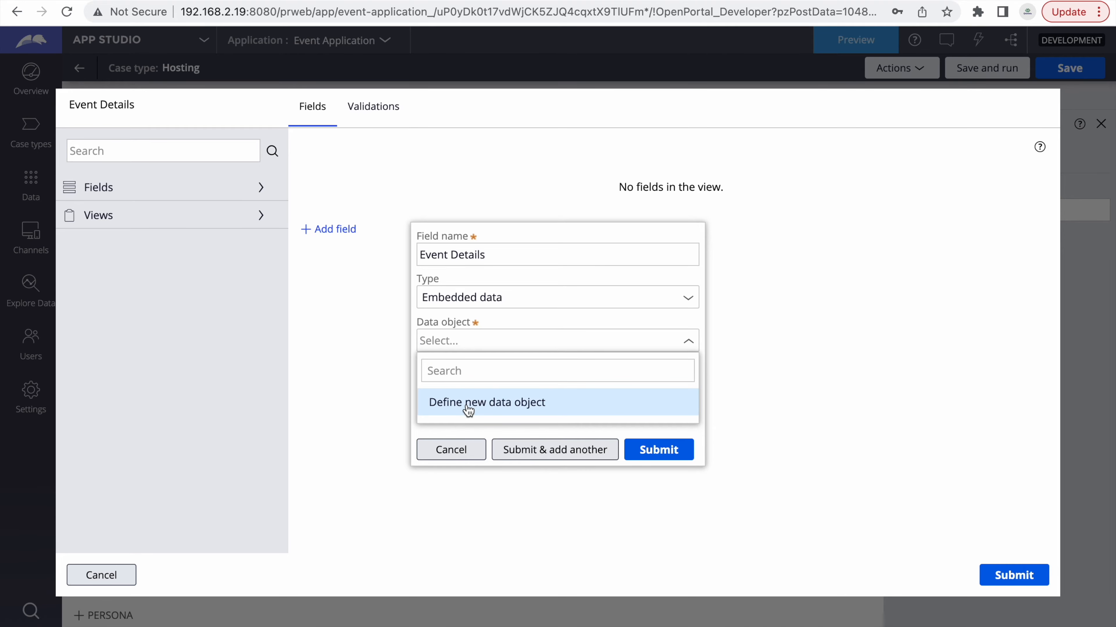
left_click(469, 411)
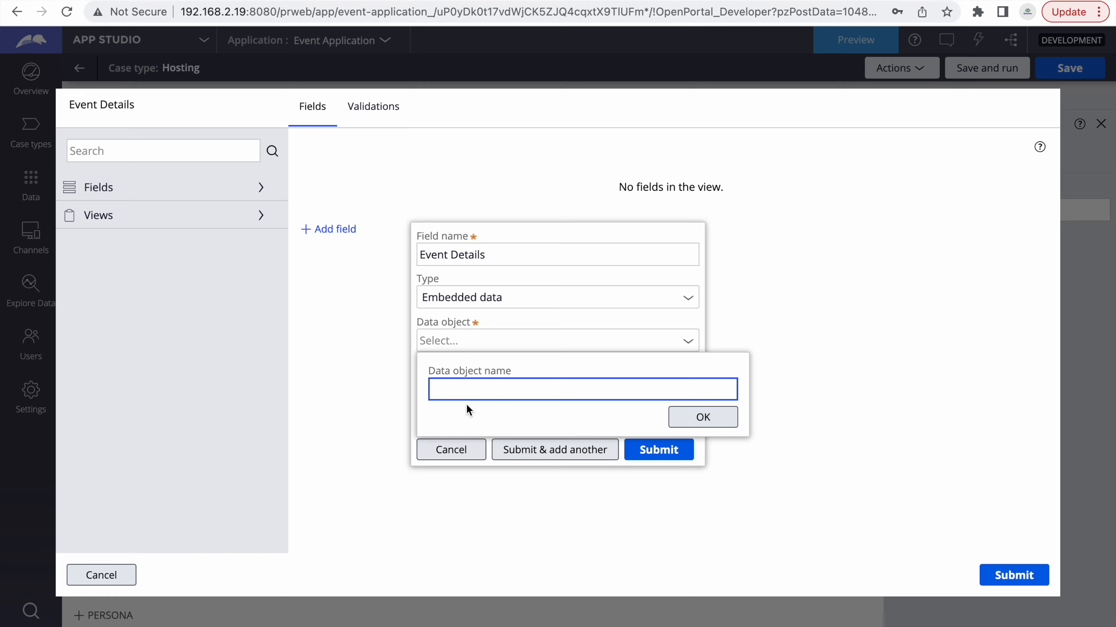
type("Event Details")
left_click(709, 418)
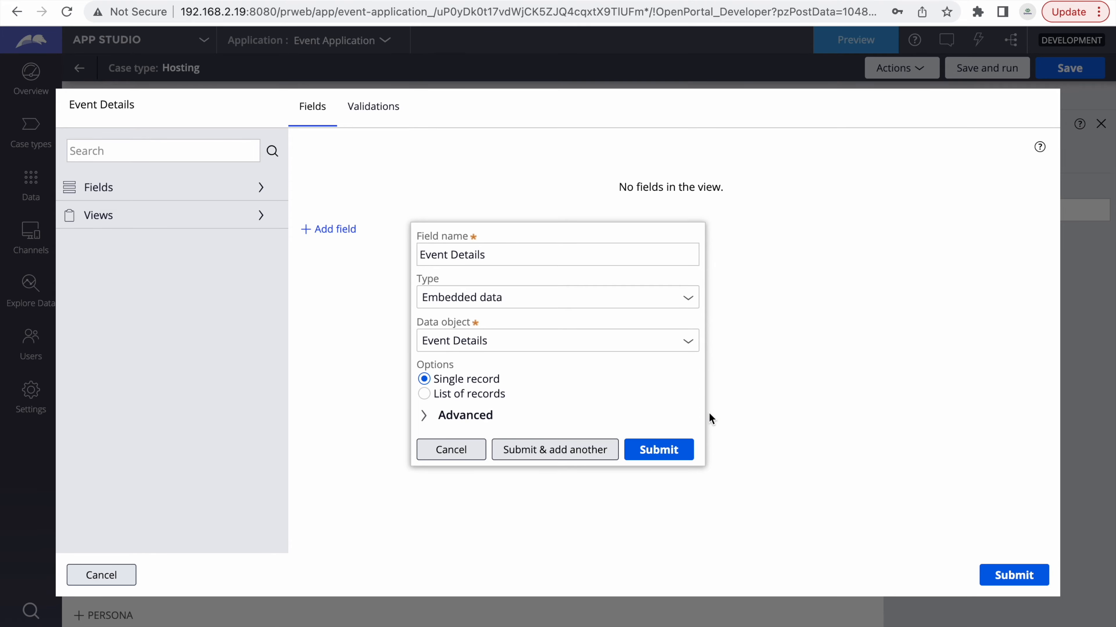
left_click(671, 455)
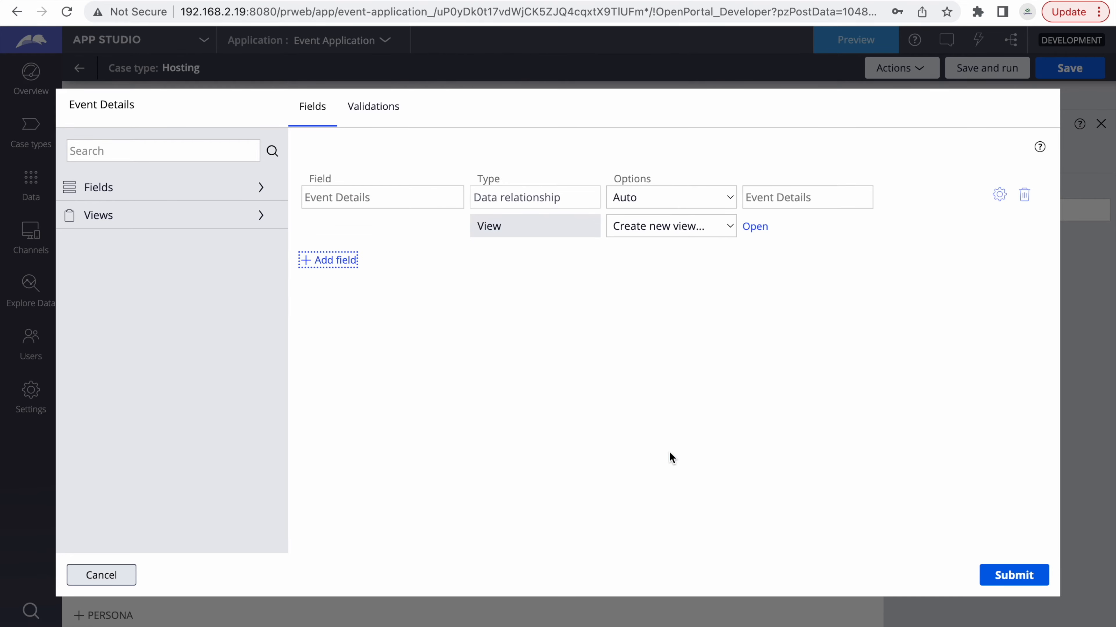
- Create a new view named Event Details for the Event Details data relationship
left_click(772, 201)
key("ctrl+c")
left_click(755, 227)
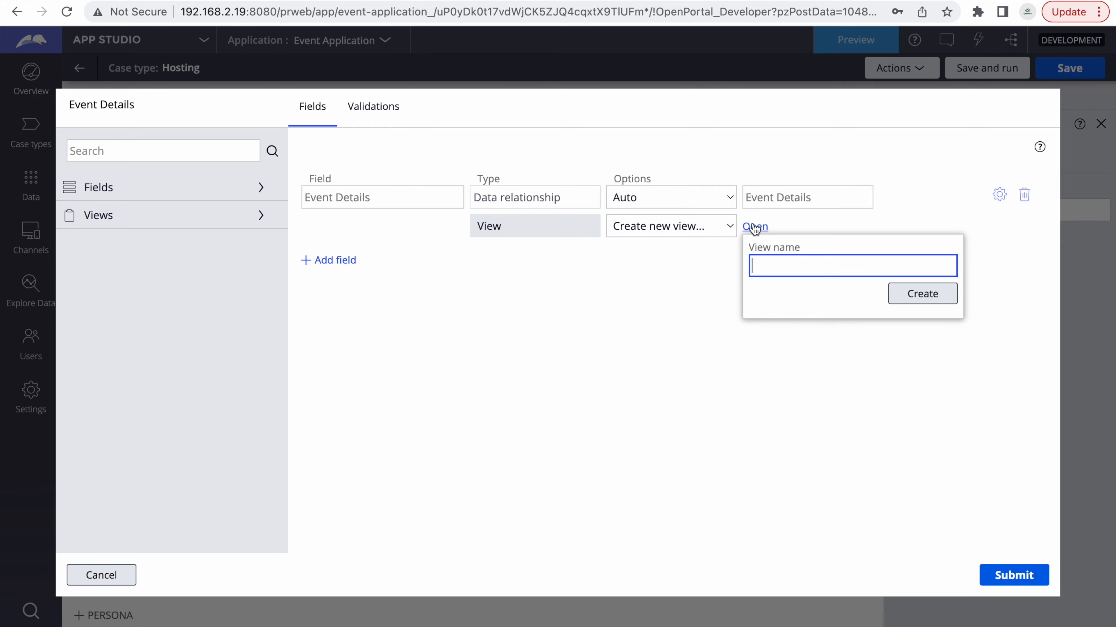
key("ctrl+v")
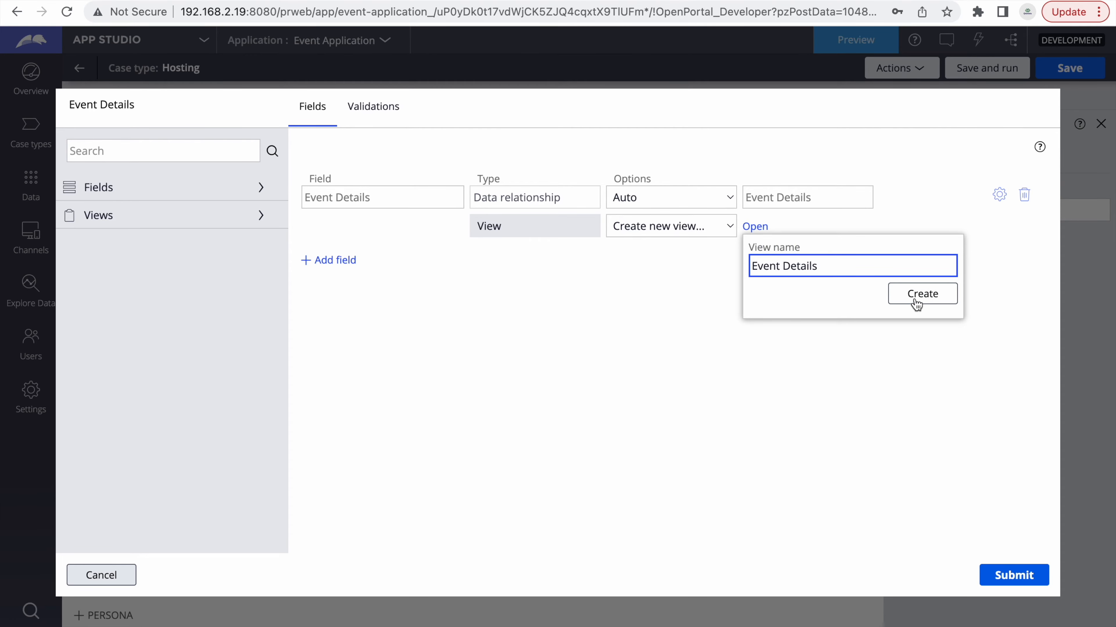
left_click(921, 297)
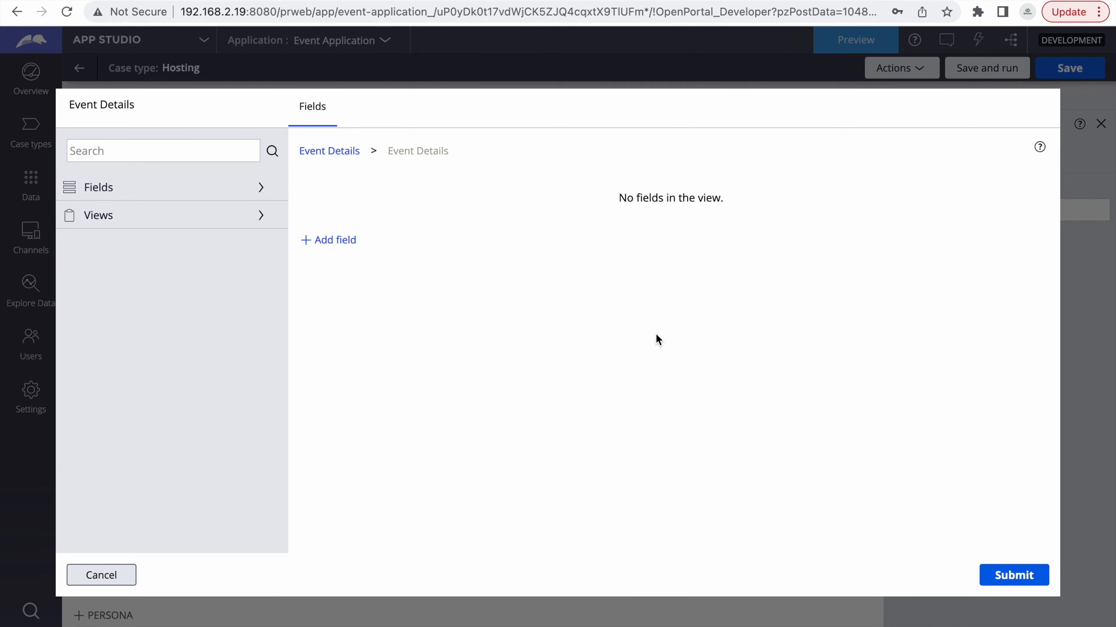
- Add a single-line text field named Event Name to the Event Details view
left_click(337, 239)
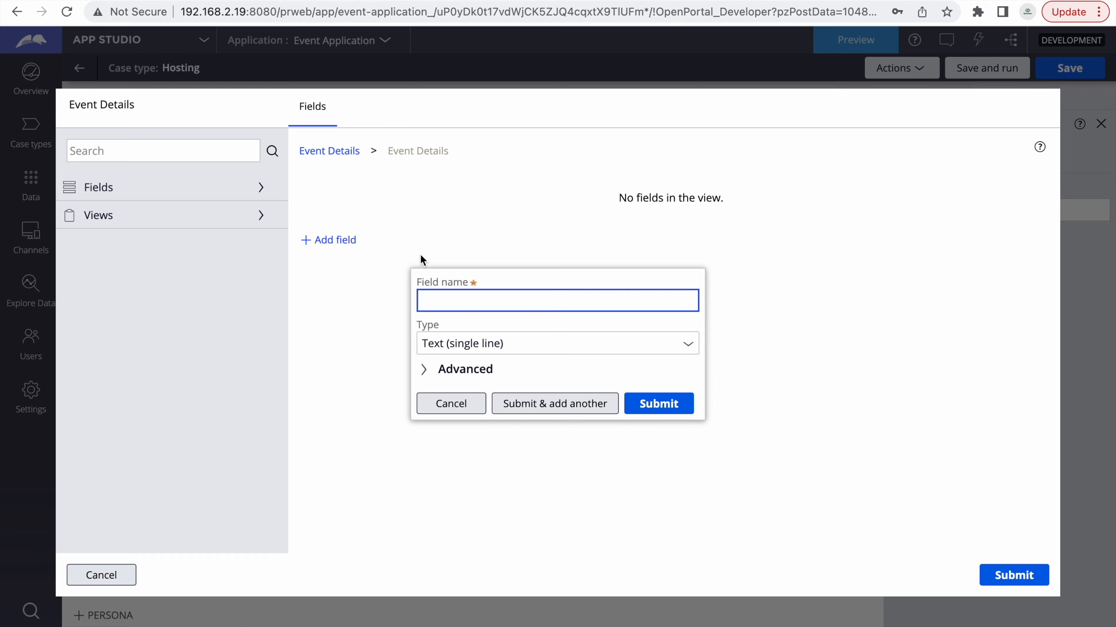
type("Eve")
key("BackSpace")
type("ent Nan")
key("BackSpace")
type("me")
left_click(549, 405)
- Add a single-line text field named Event Location to the Event Details view
type("E")
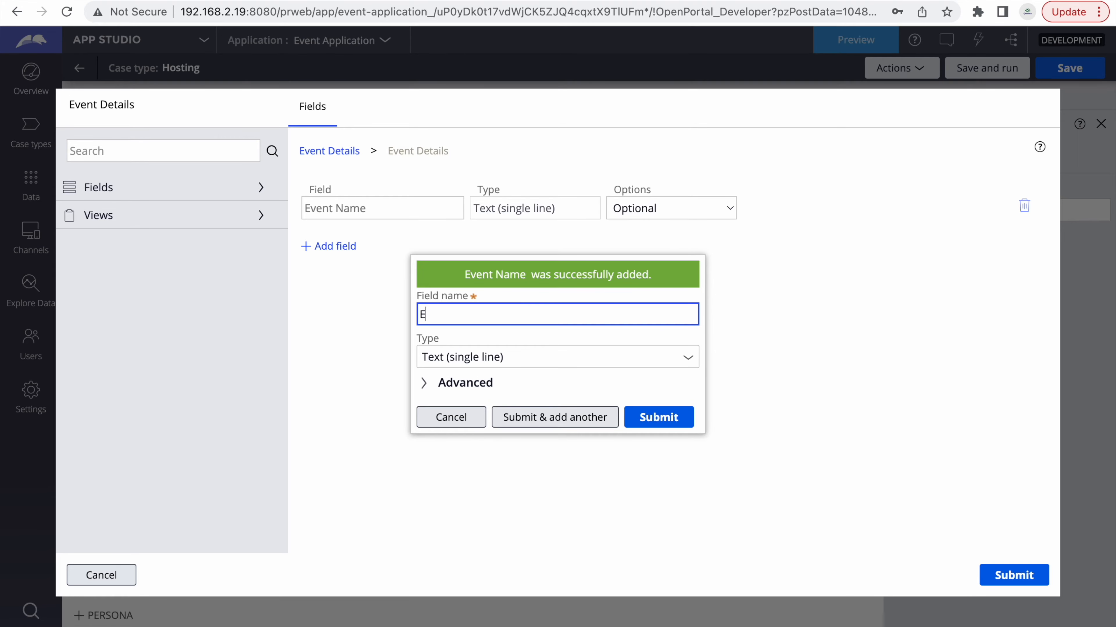
type("venty")
key("BackSpace")
type("loCATION")
key("BackSpace")
key("BackSpace")
key("BackSpace")
key("BackSpace")
key("BackSpace")
key("BackSpace")
key("BackSpace")
key("BackSpace")
key("BackSpace")
type("Location")
left_click(520, 420)
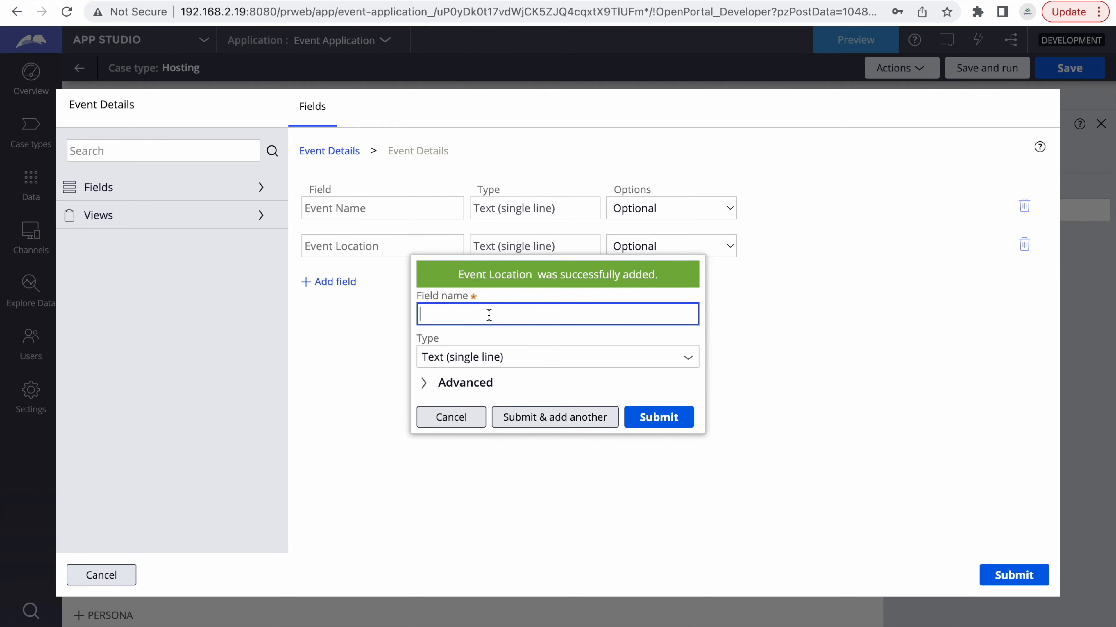
- Add an Event Date field of type Date & time and submit the Event Details view
type("Event Date")
left_click(689, 357)
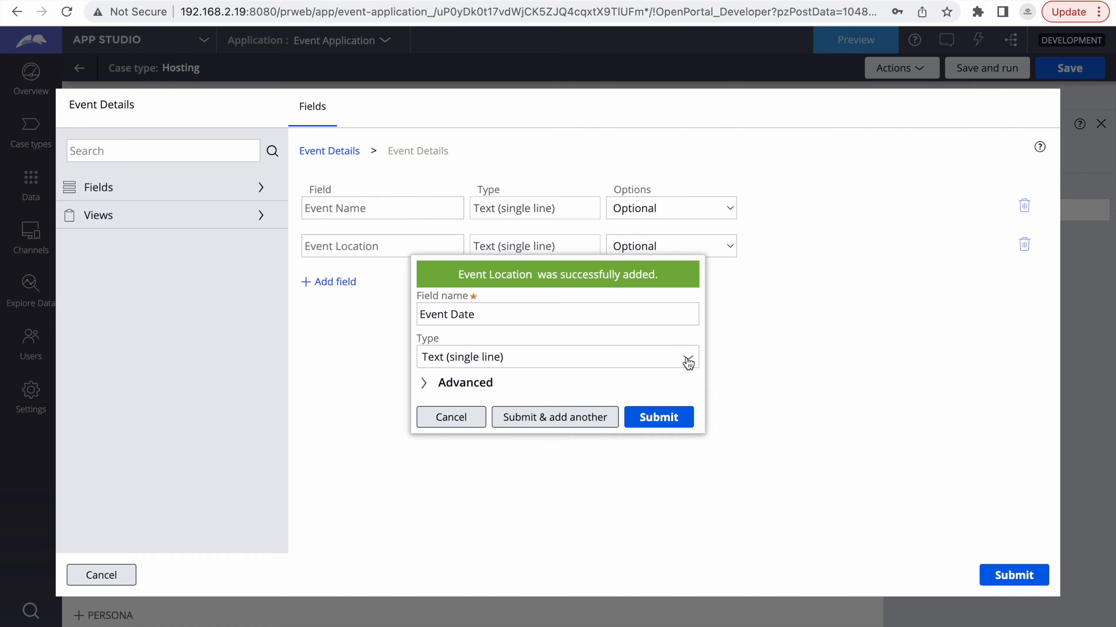
left_click(688, 356)
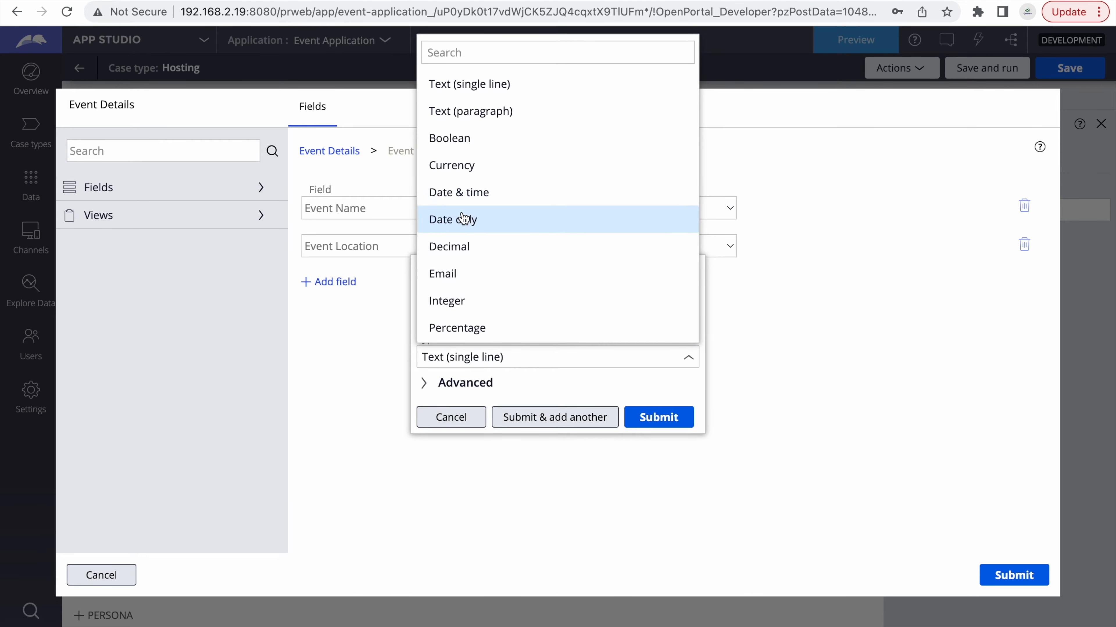
left_click(488, 192)
left_click(658, 422)
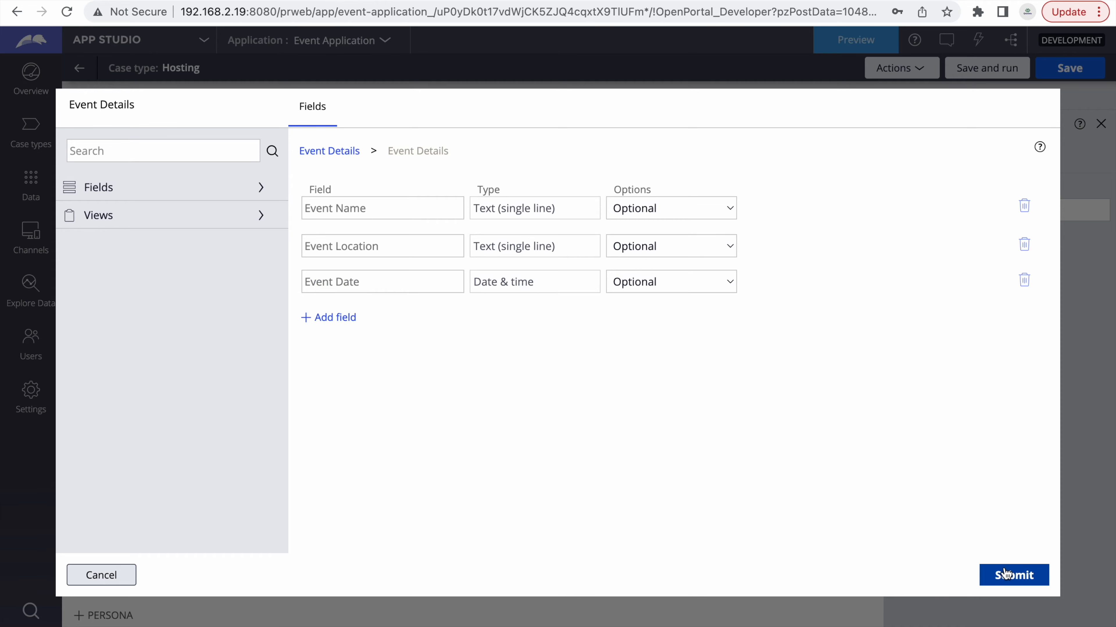
left_click(1007, 574)
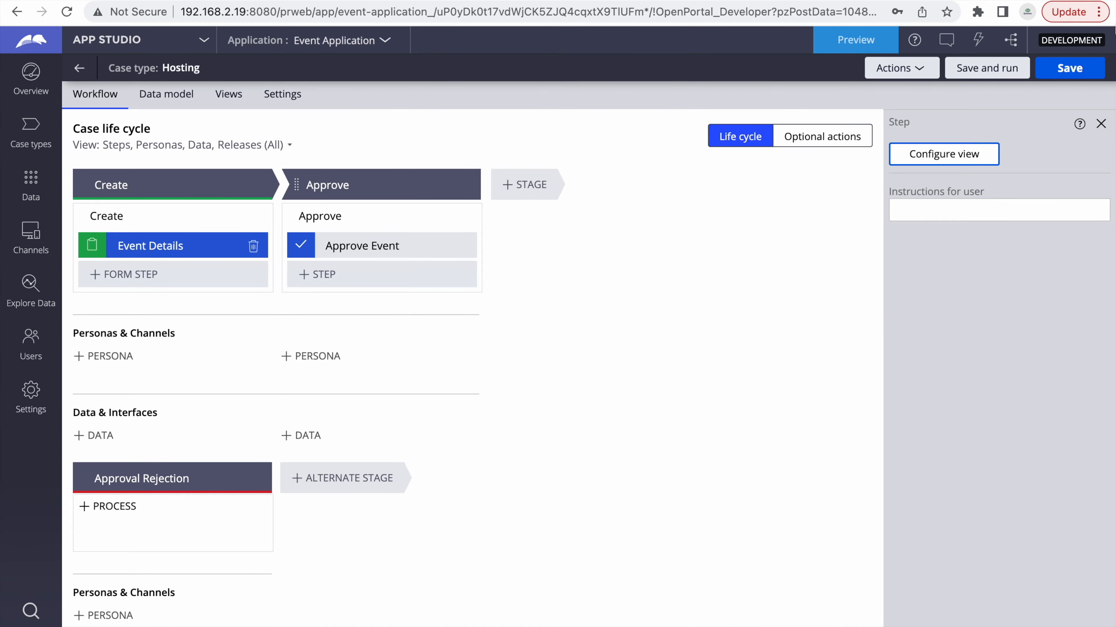
- Save and run the Hosting case type to preview its event details form, and dismiss the new case without creating it
left_click(1064, 71)
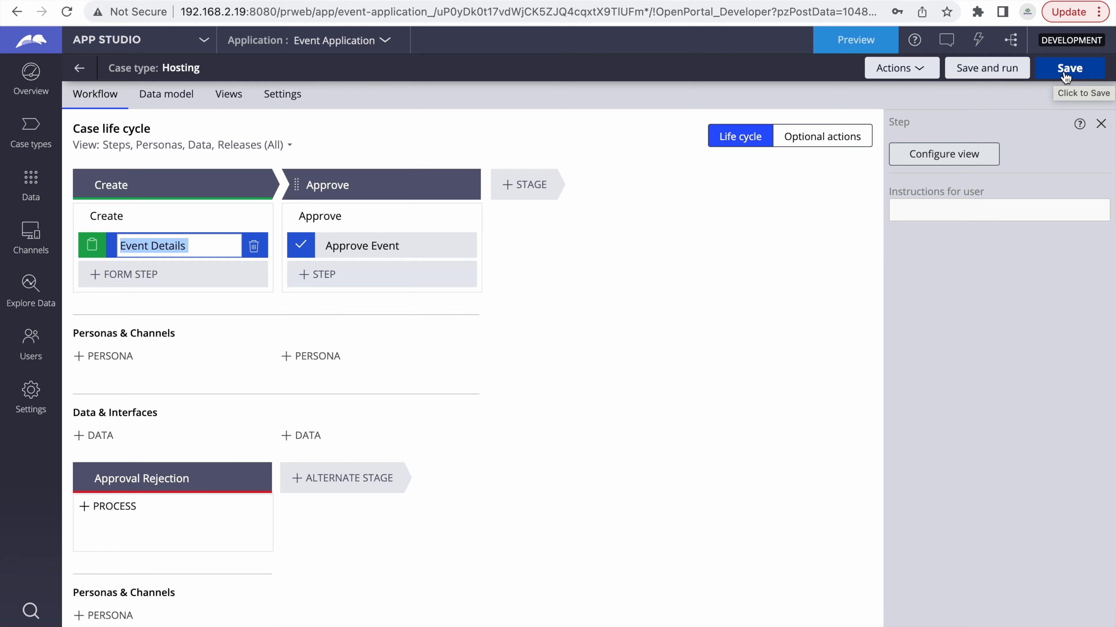
left_click(988, 69)
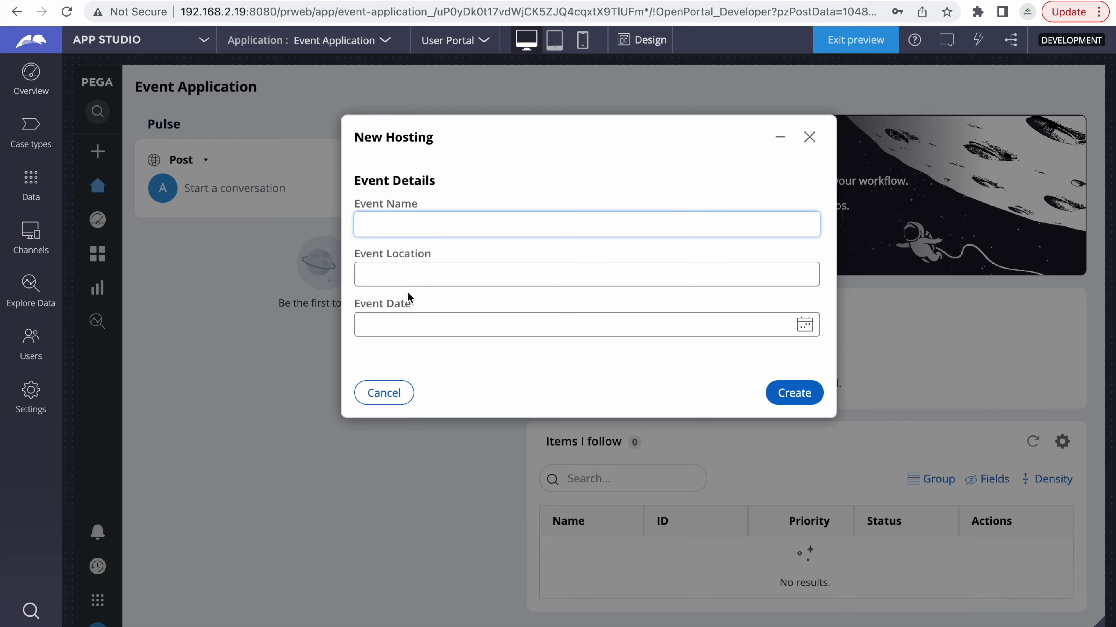
left_click(420, 324)
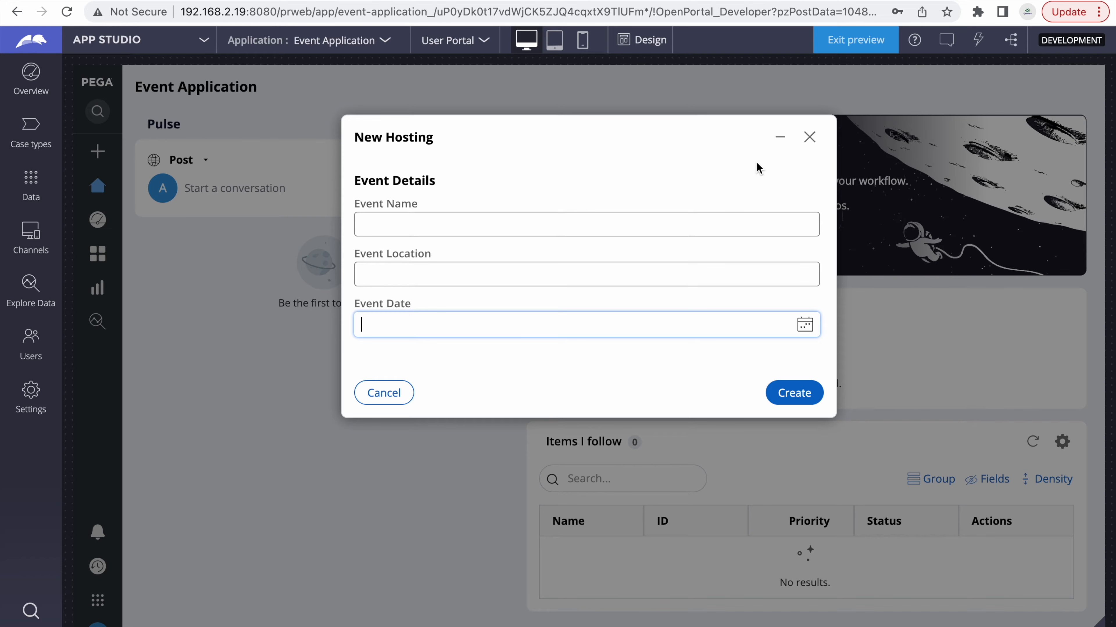
left_click(809, 137)
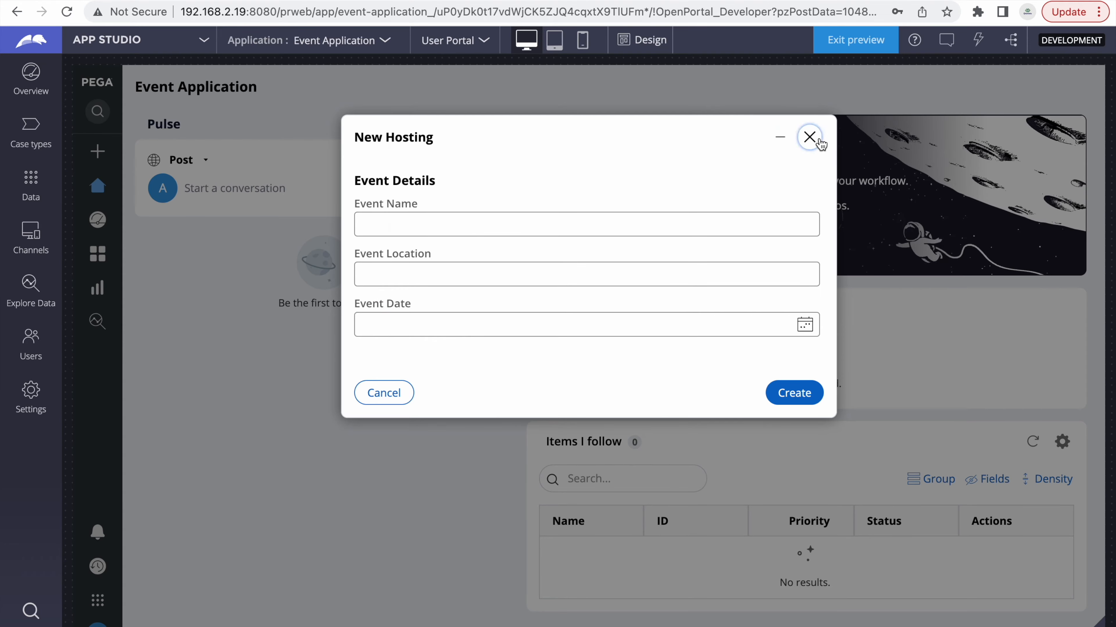
left_click(461, 203)
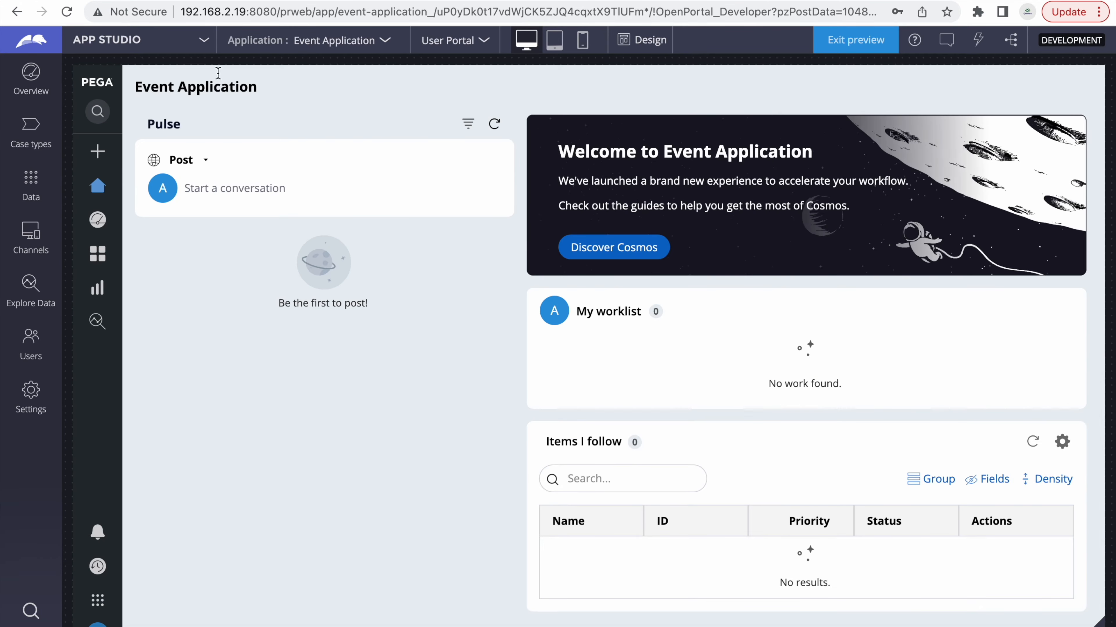
- Switch to Dev Studio and list the application's classes under QMeta-EventApp-data
left_click(142, 42)
left_click(103, 92)
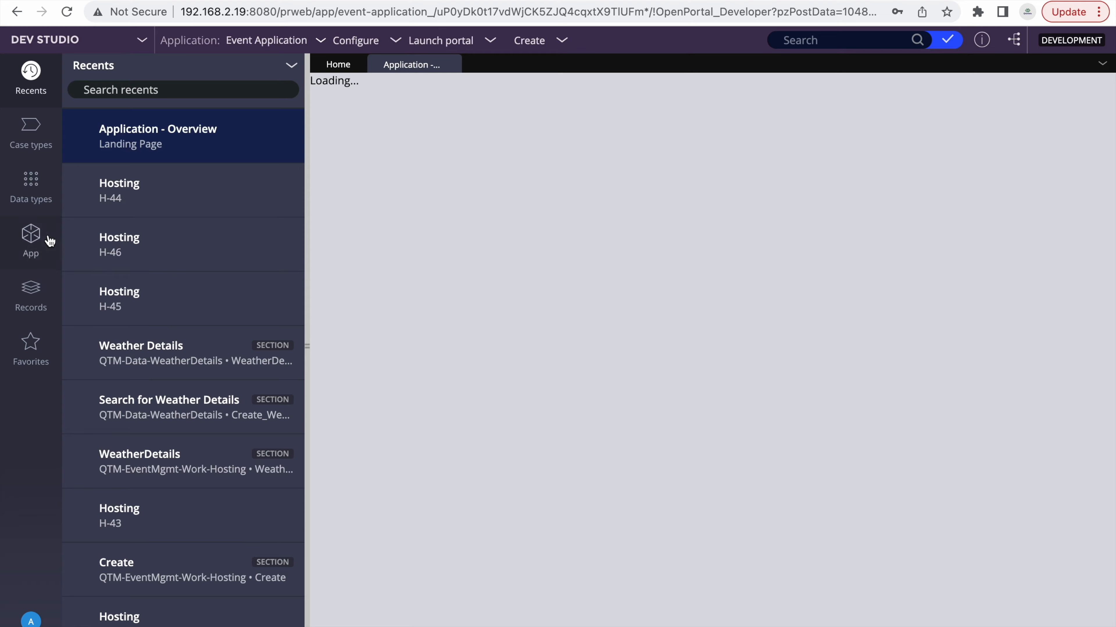
left_click(31, 239)
left_click(182, 128)
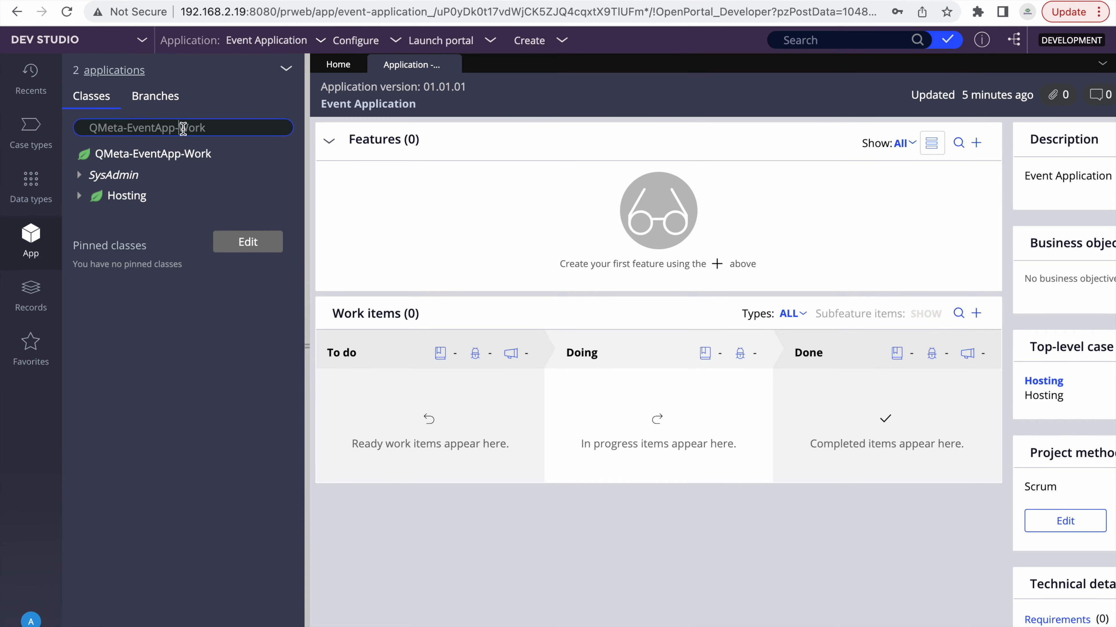
double_click(193, 128)
type("data")
key("Return")
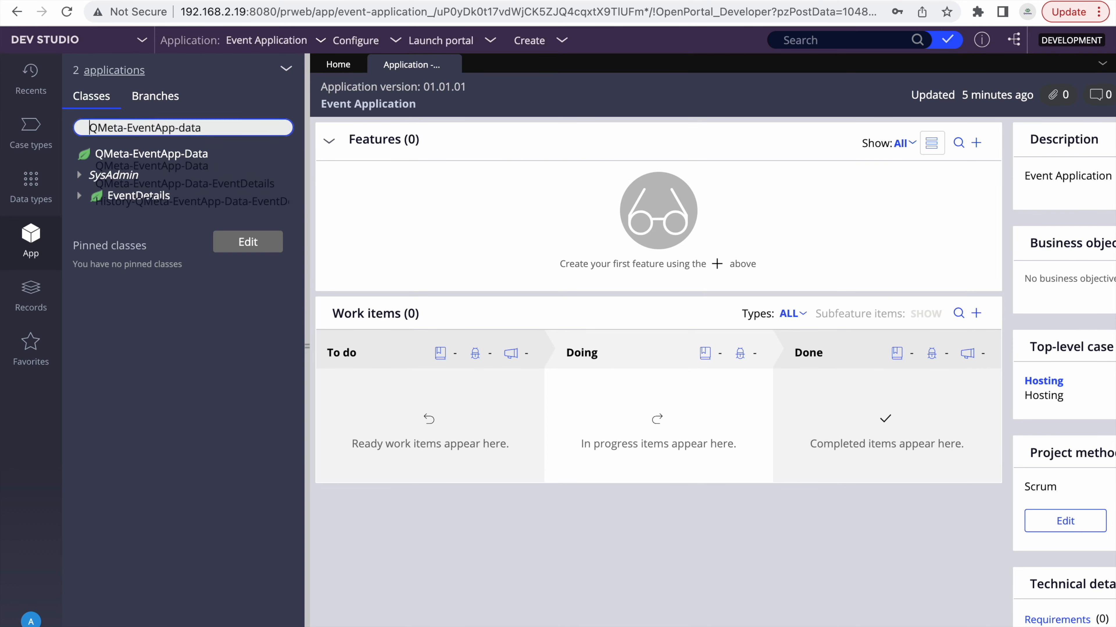
- Open the EventDetails class definition, set its class type to Abstract and save it
left_click(79, 199)
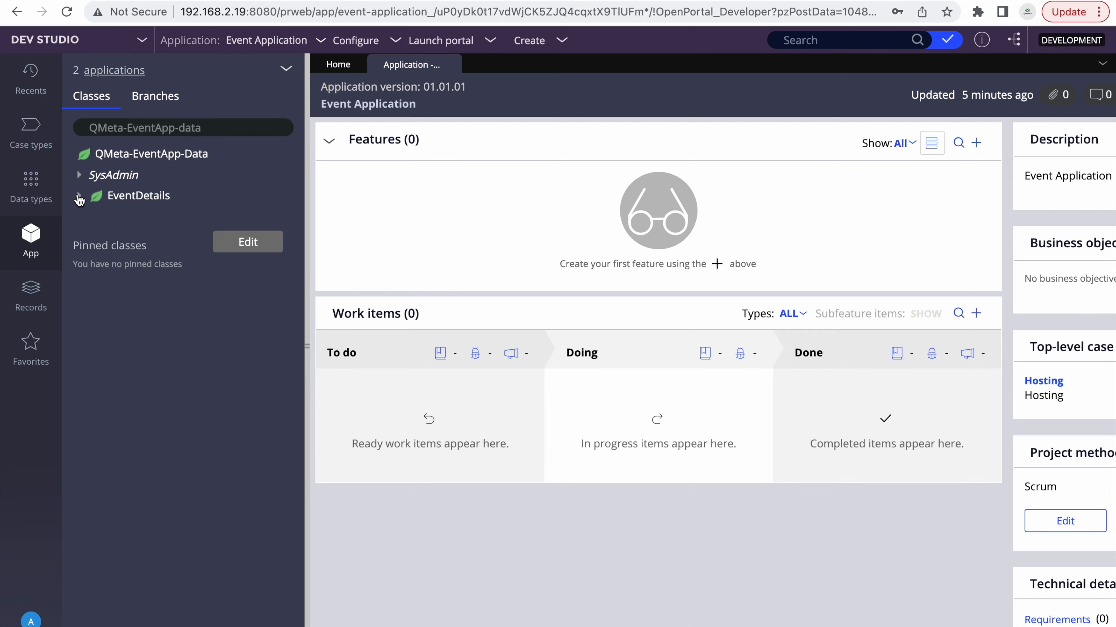
left_click(80, 200)
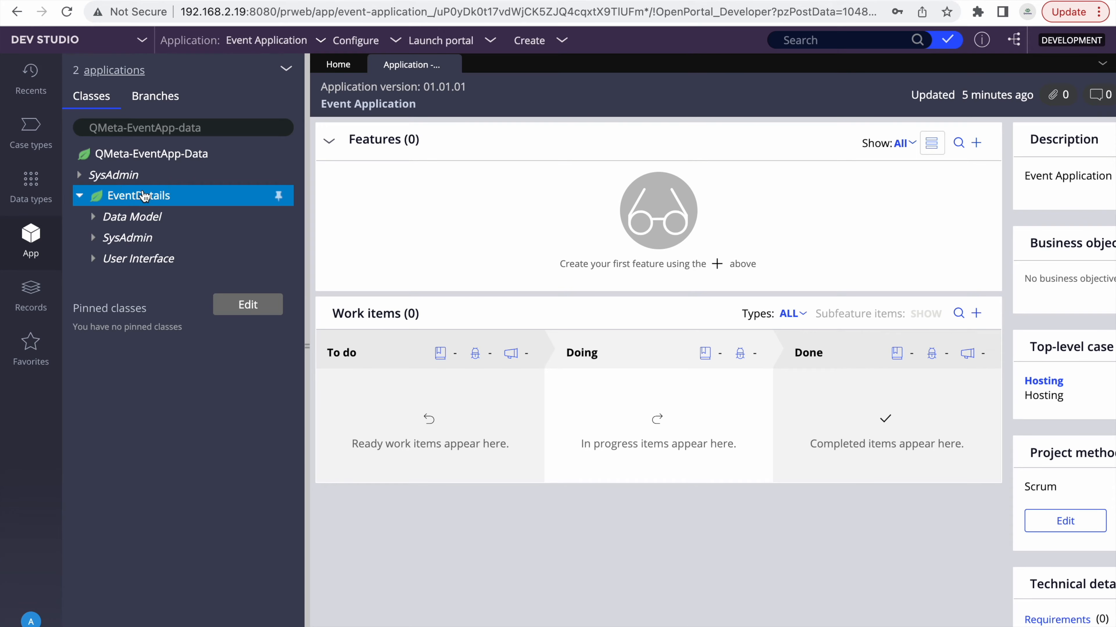
right_click(130, 197)
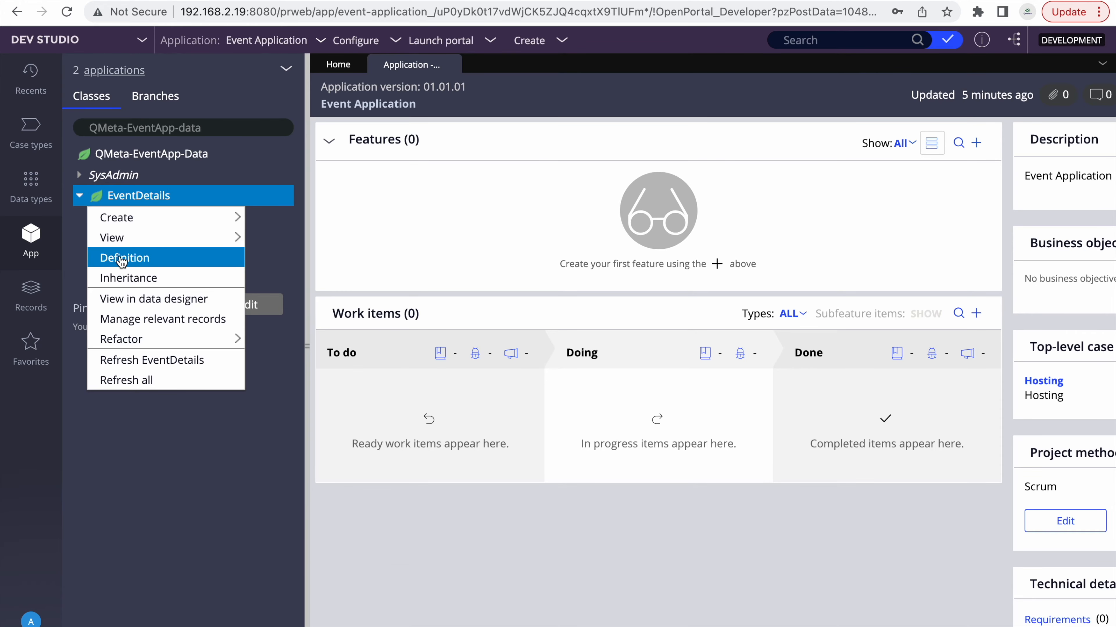
left_click(122, 261)
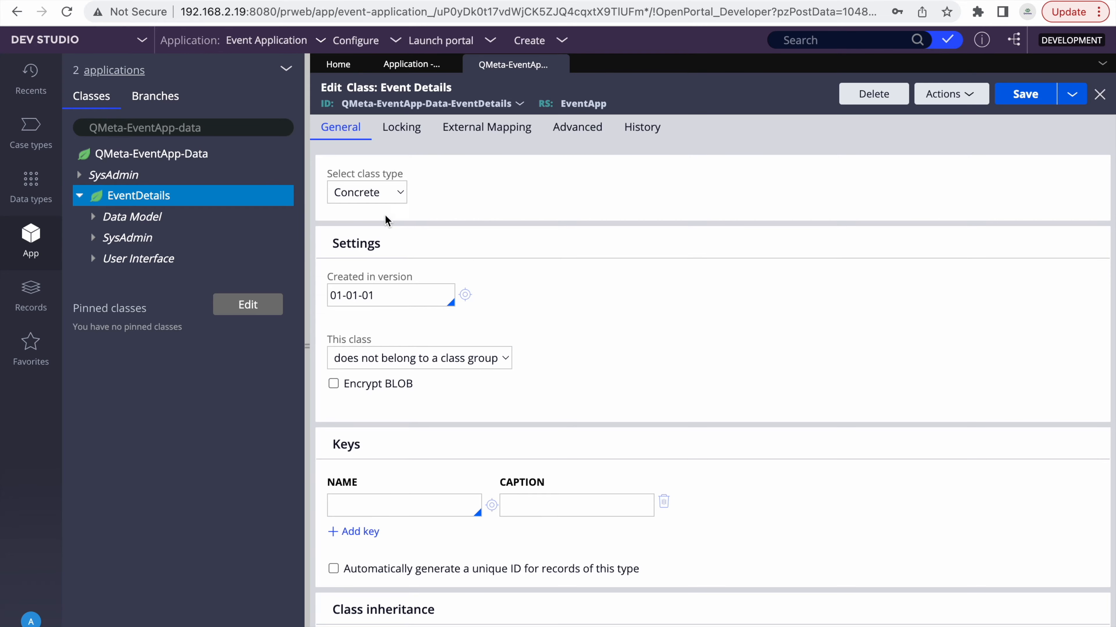
left_click(366, 192)
left_click(362, 175)
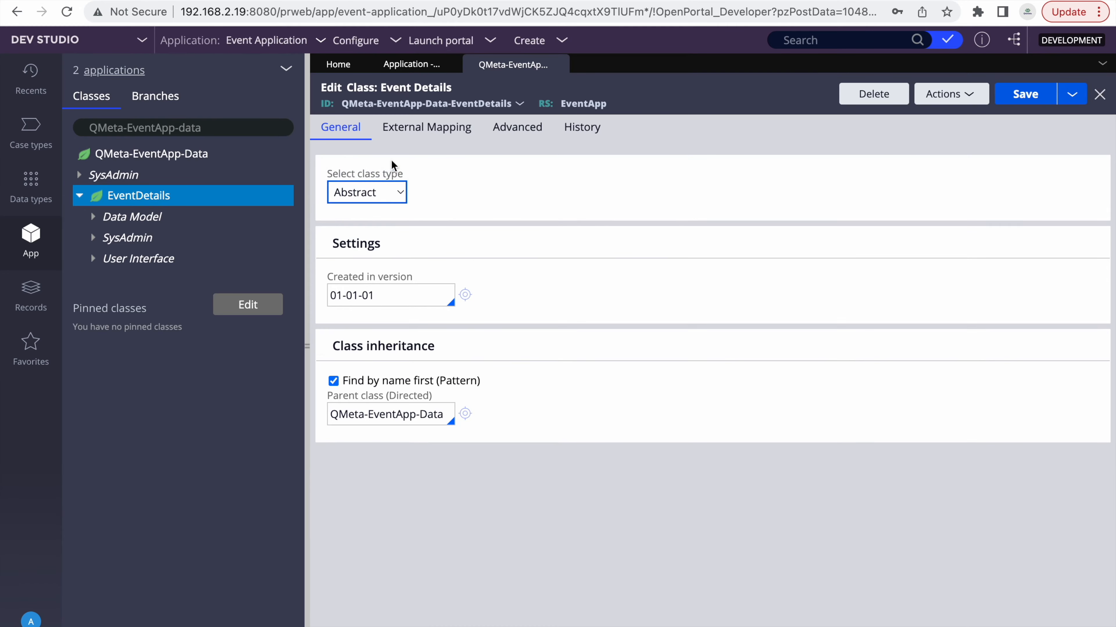
left_click(1007, 100)
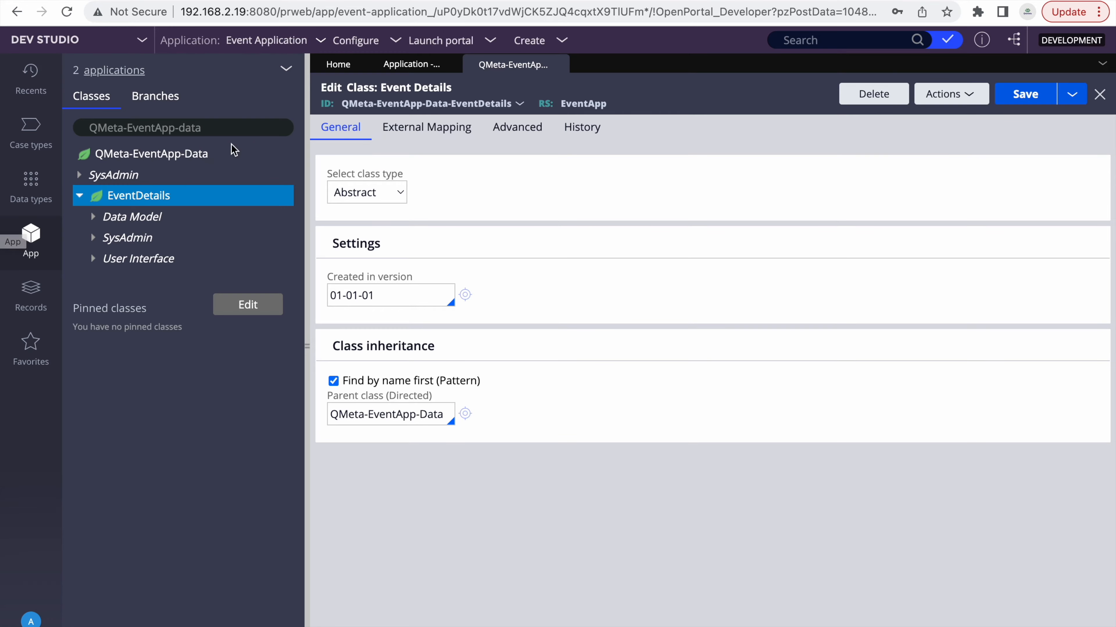
- List the EventDetails class's properties and open its EventDetails section
left_click(94, 217)
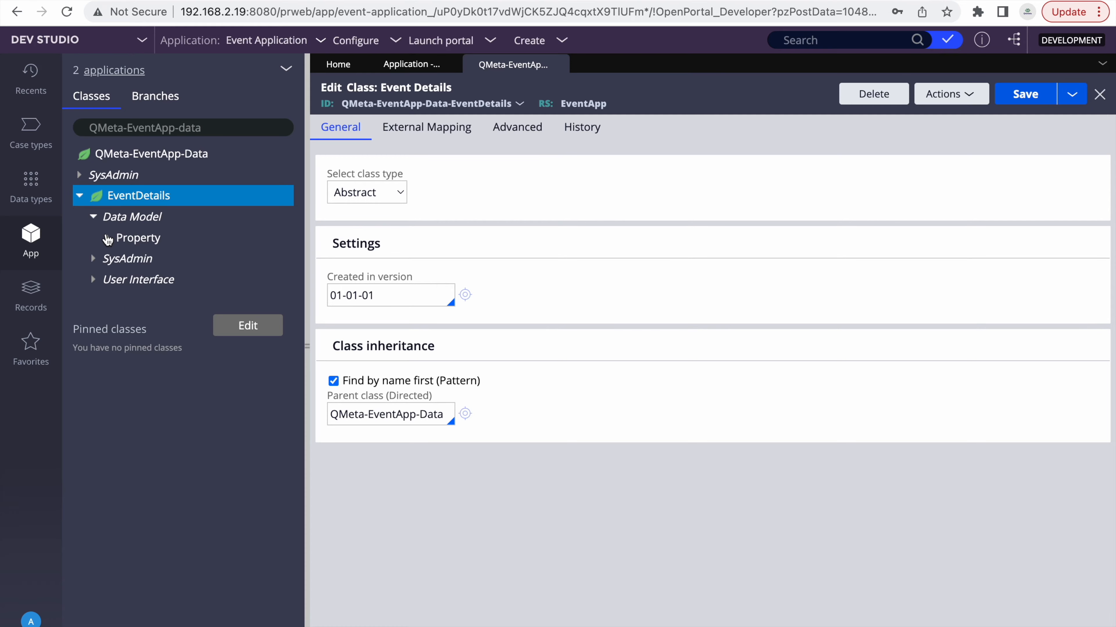
left_click(107, 239)
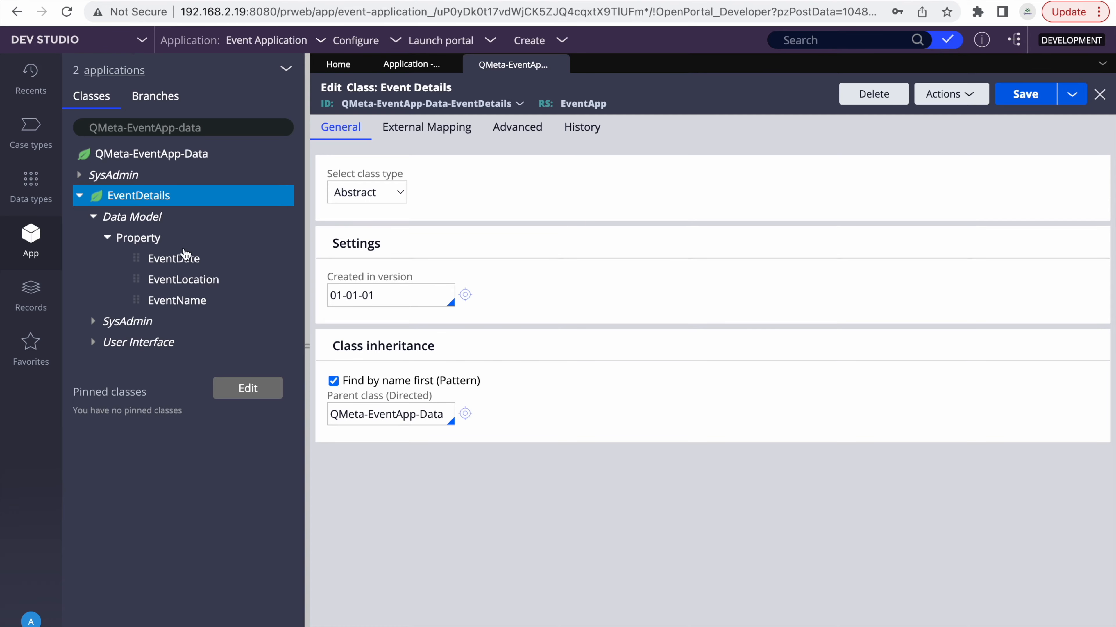
left_click(93, 343)
left_click(134, 364)
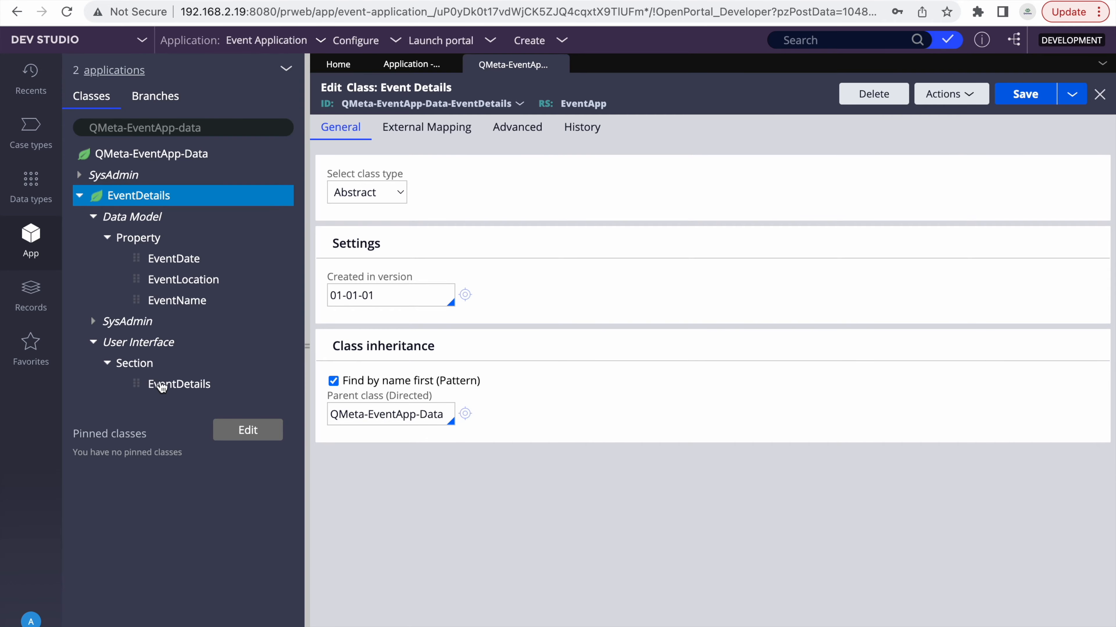
left_click(161, 385)
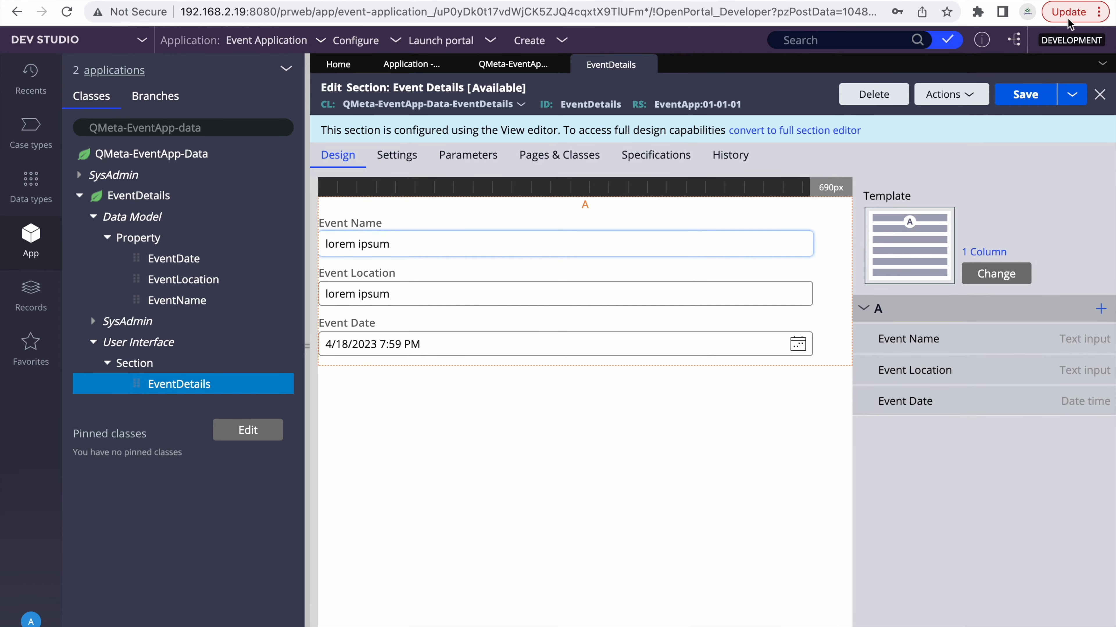
- Check which rules reference the EventDetails section and close the section
left_click(972, 98)
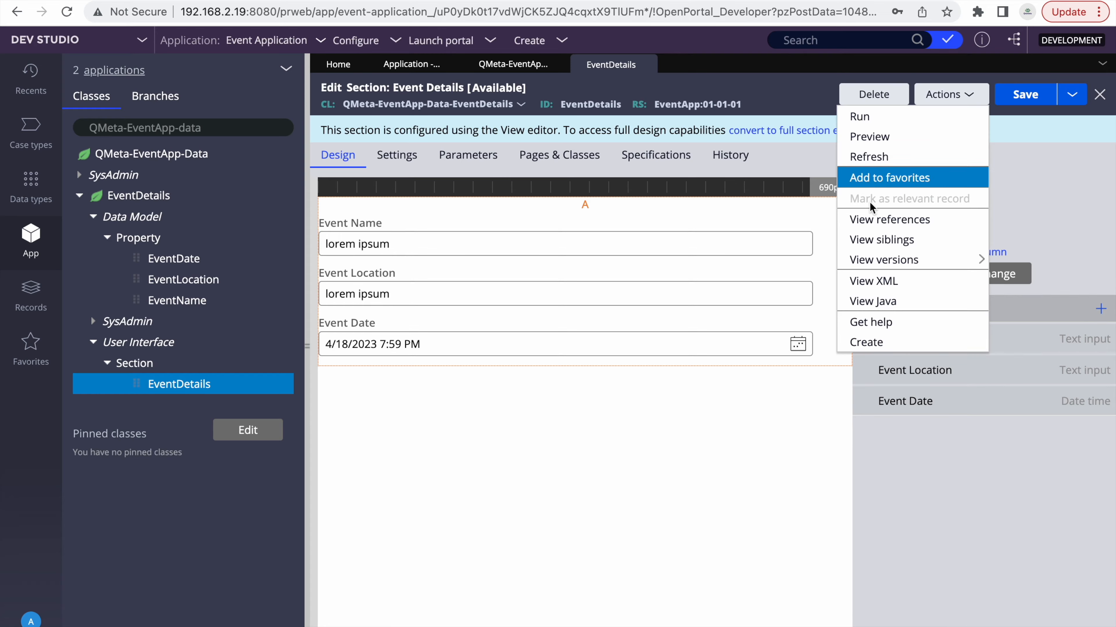
left_click(876, 219)
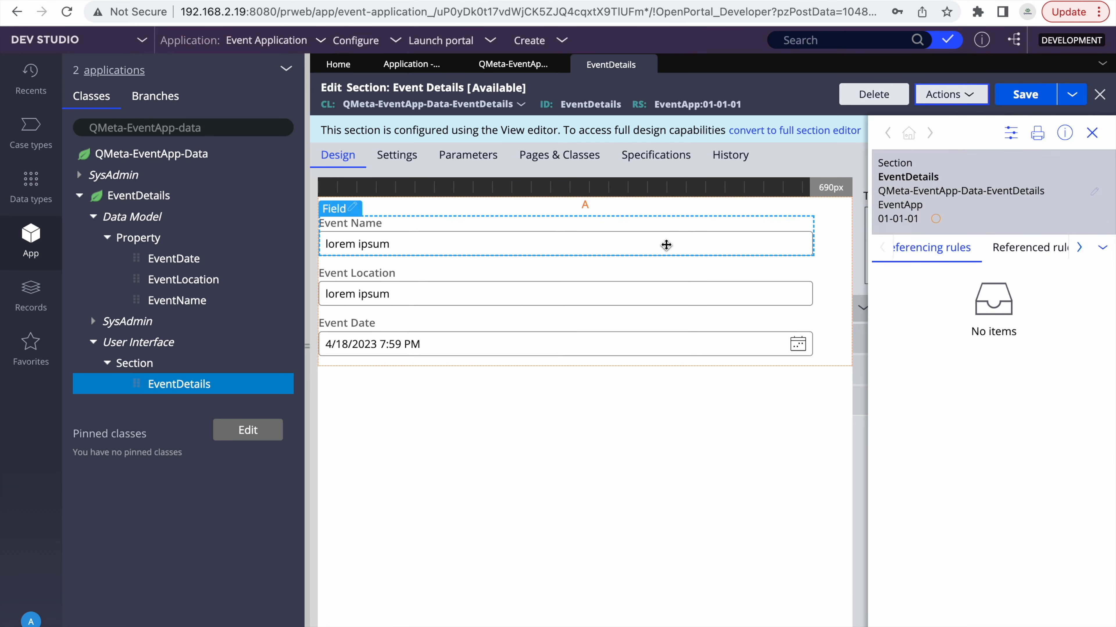
left_click(1091, 133)
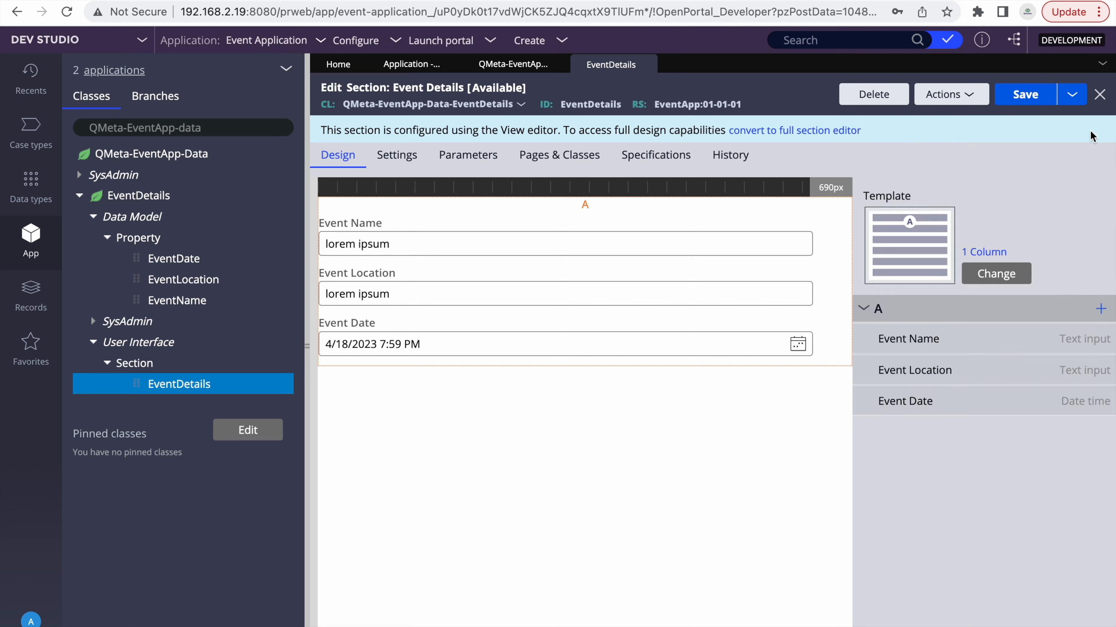
left_click(647, 65)
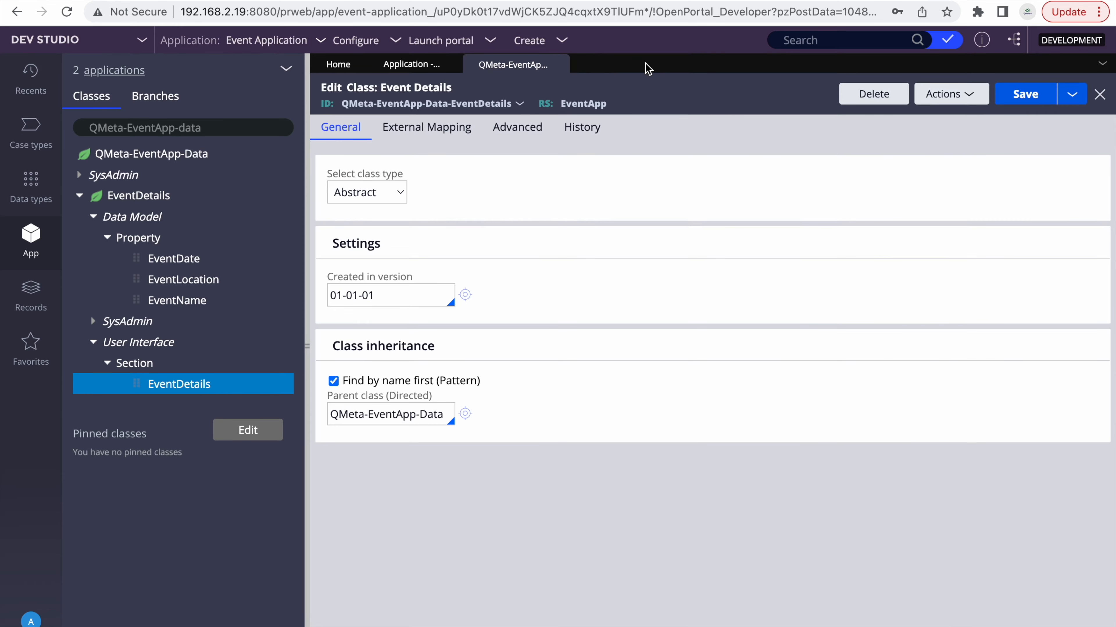
- List the classes under QMeta-EventApp-work and open the Hosting class's Create section
double_click(189, 128)
type("work")
key("Return")
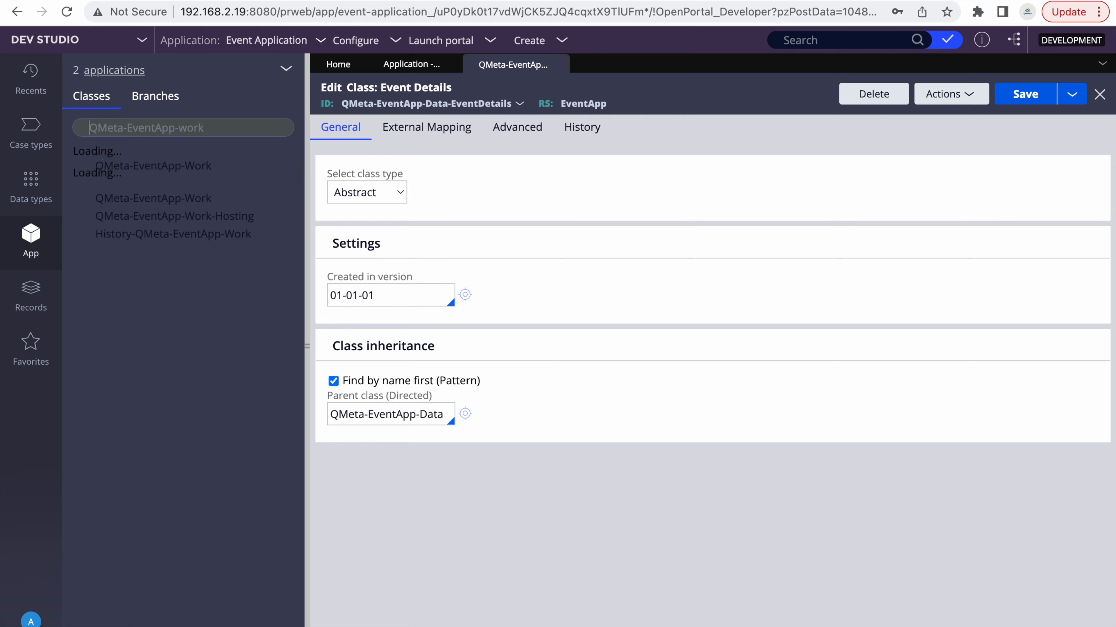
left_click(79, 198)
left_click(80, 199)
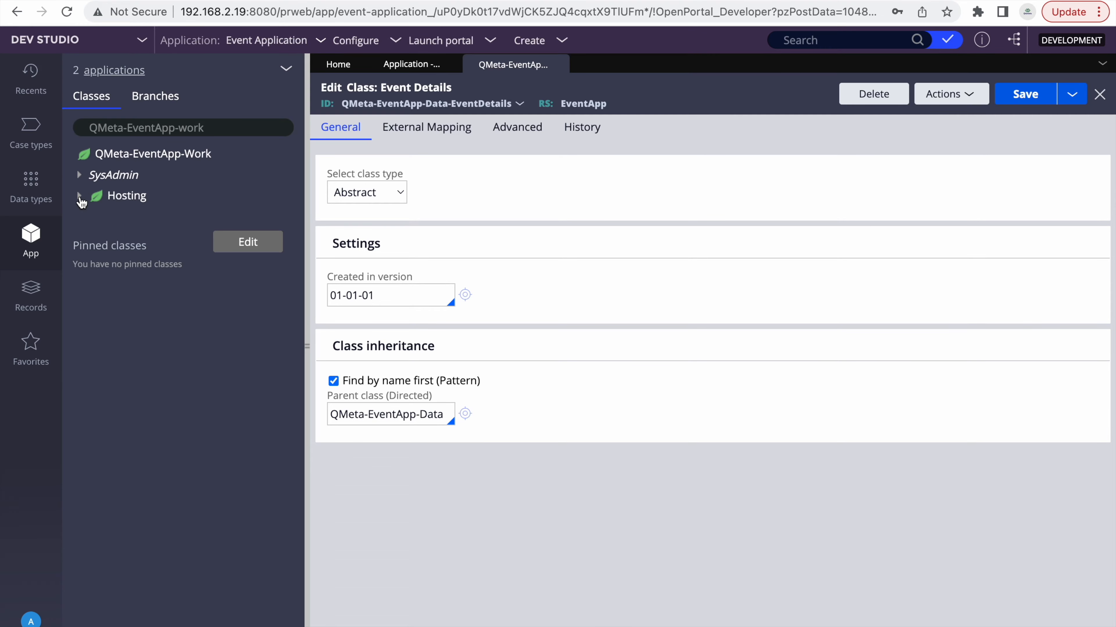
left_click(80, 197)
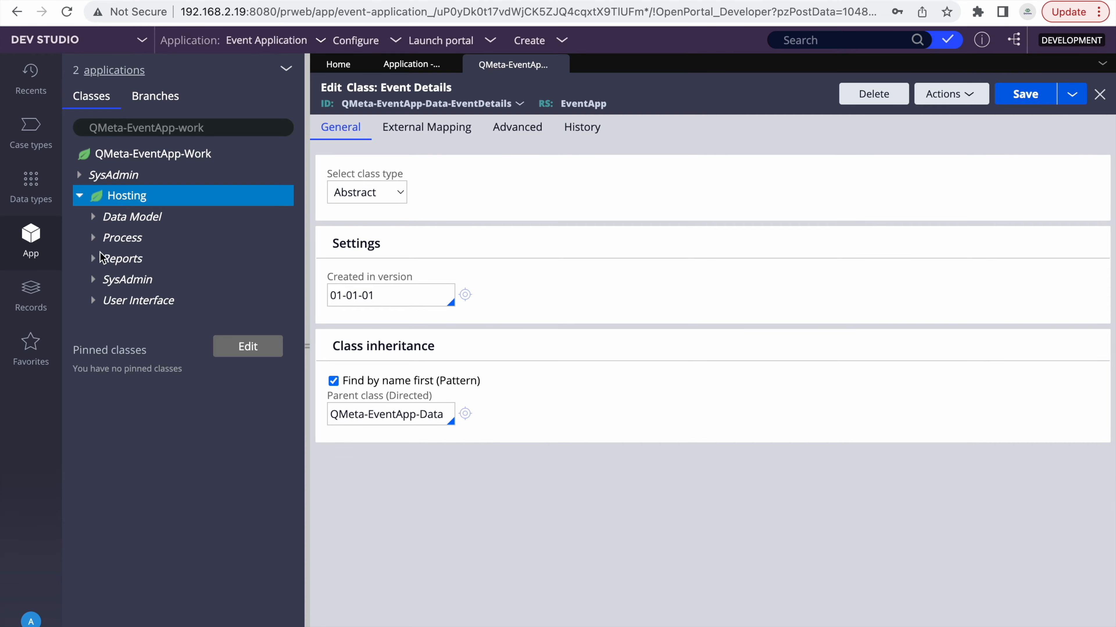
left_click(93, 301)
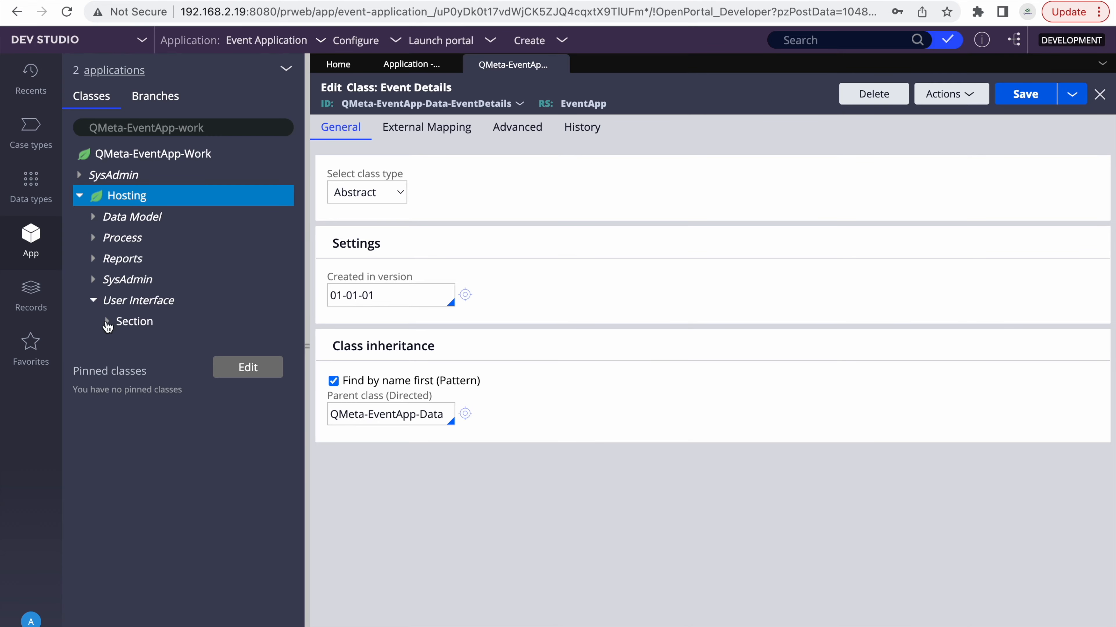
left_click(107, 321)
left_click(165, 345)
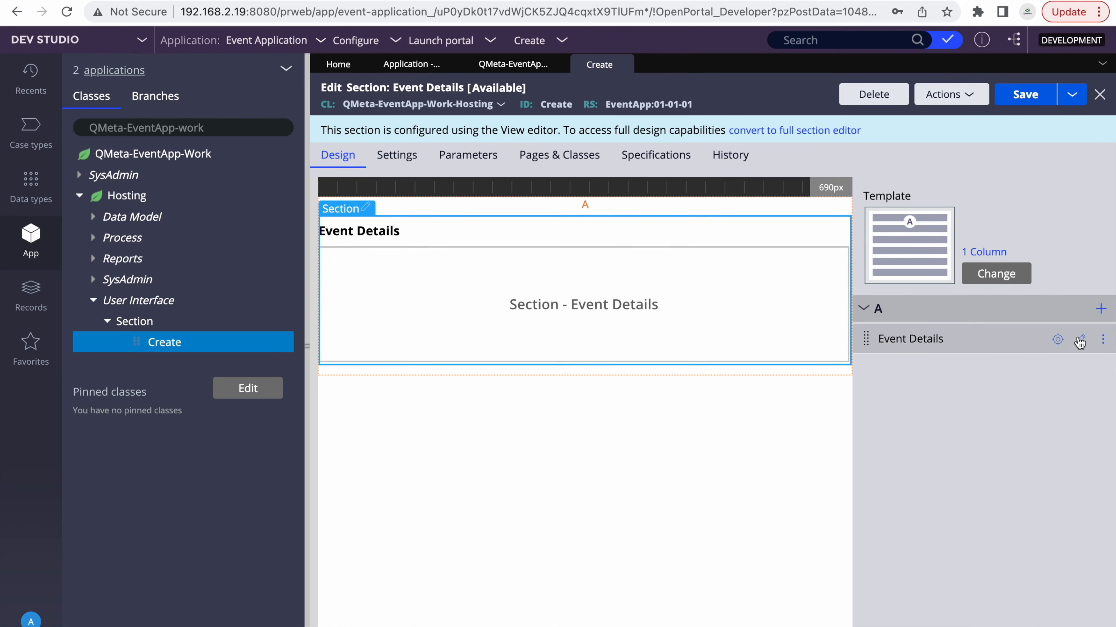
- Examine the page context and context value in the cell properties of the embedded Event Details section
left_click(1081, 340)
scroll(642, 364, "down", 3)
double_click(608, 384)
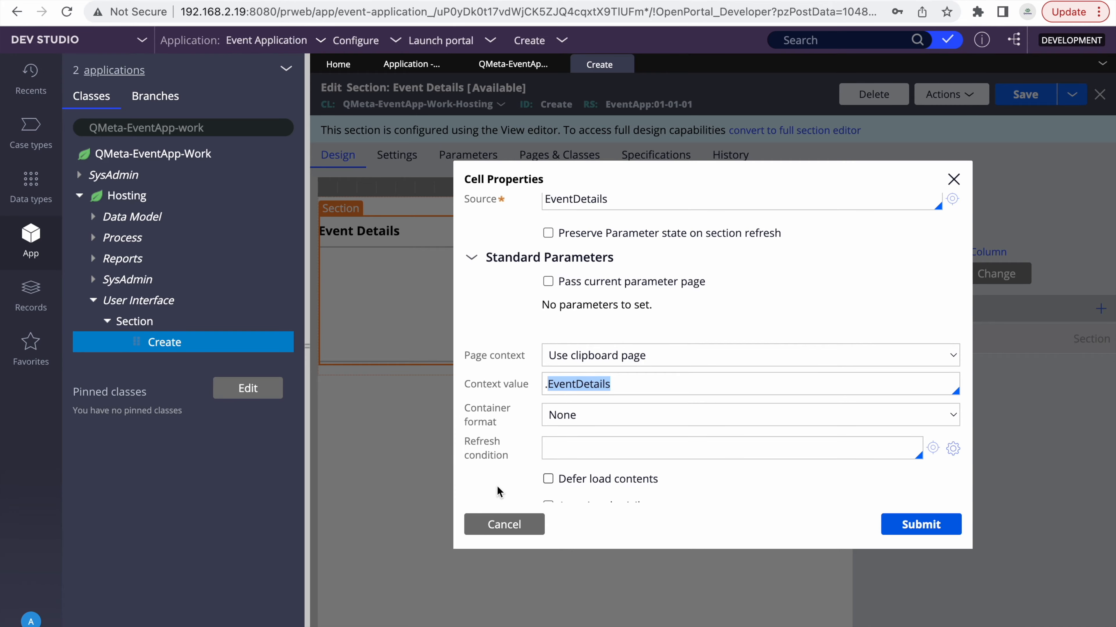
- Close the cell properties and examine the page definition of the Hosting class's EventDetails property
left_click(502, 524)
left_click(94, 217)
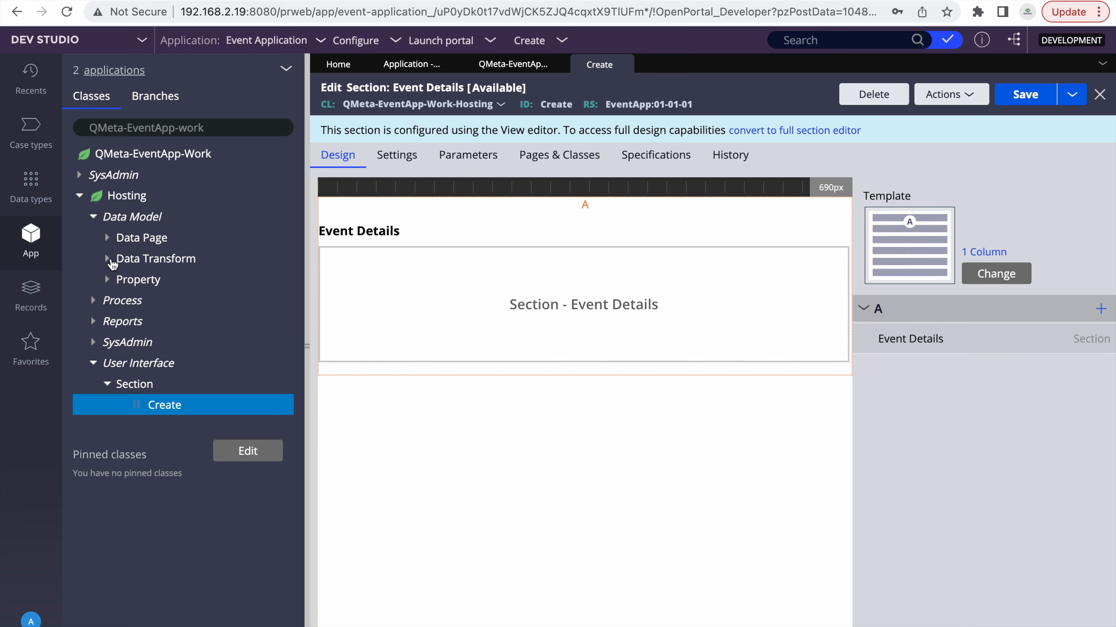
left_click(107, 280)
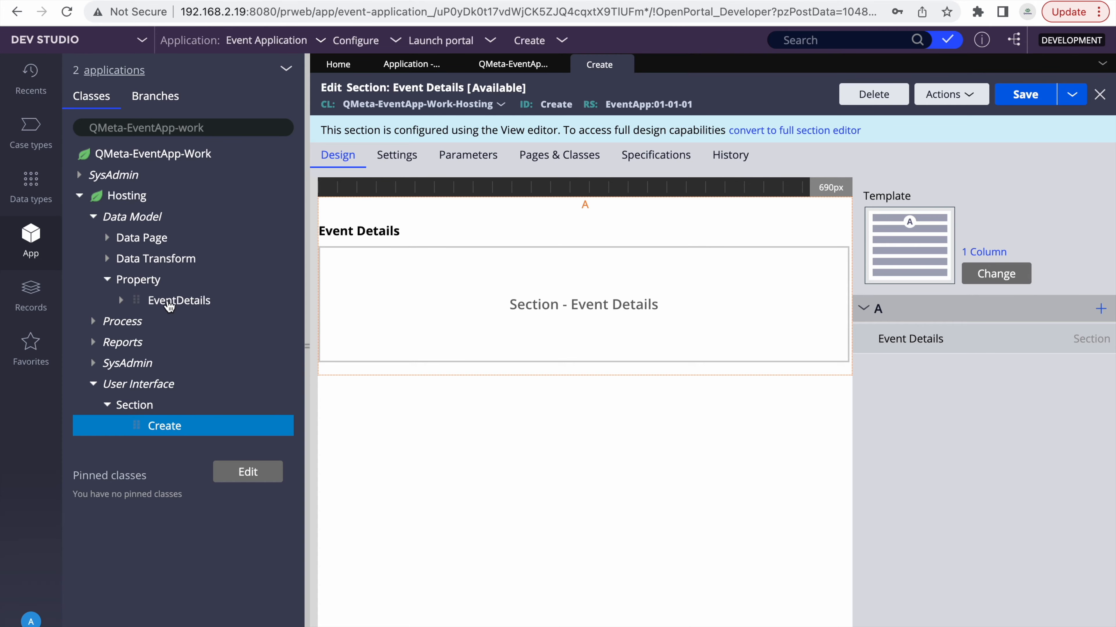
left_click(180, 302)
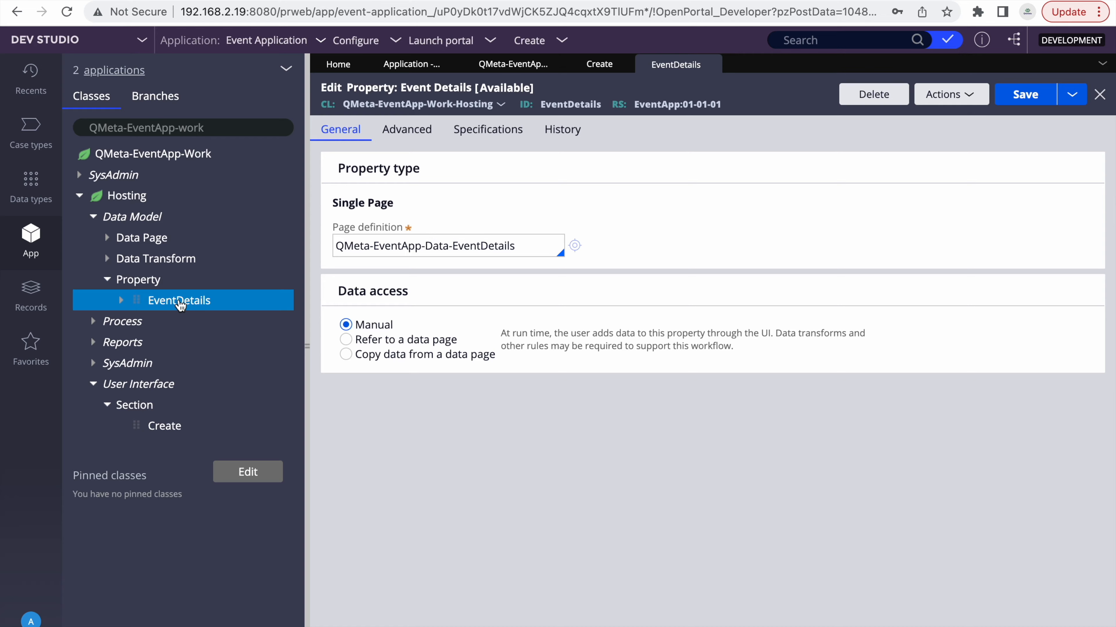
triple_click(411, 247)
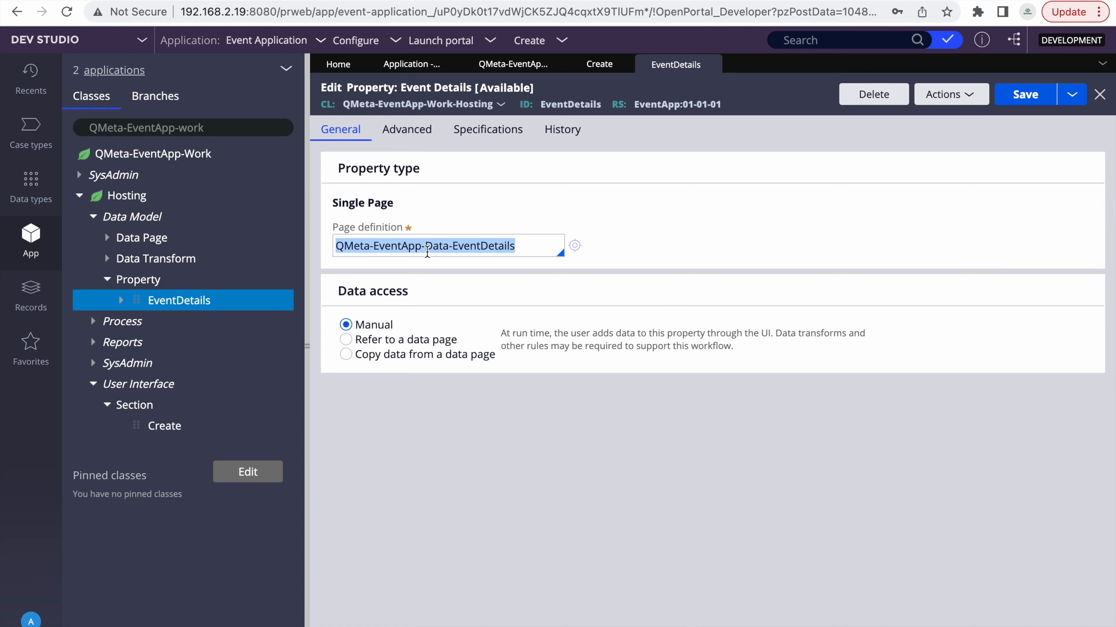
double_click(437, 246)
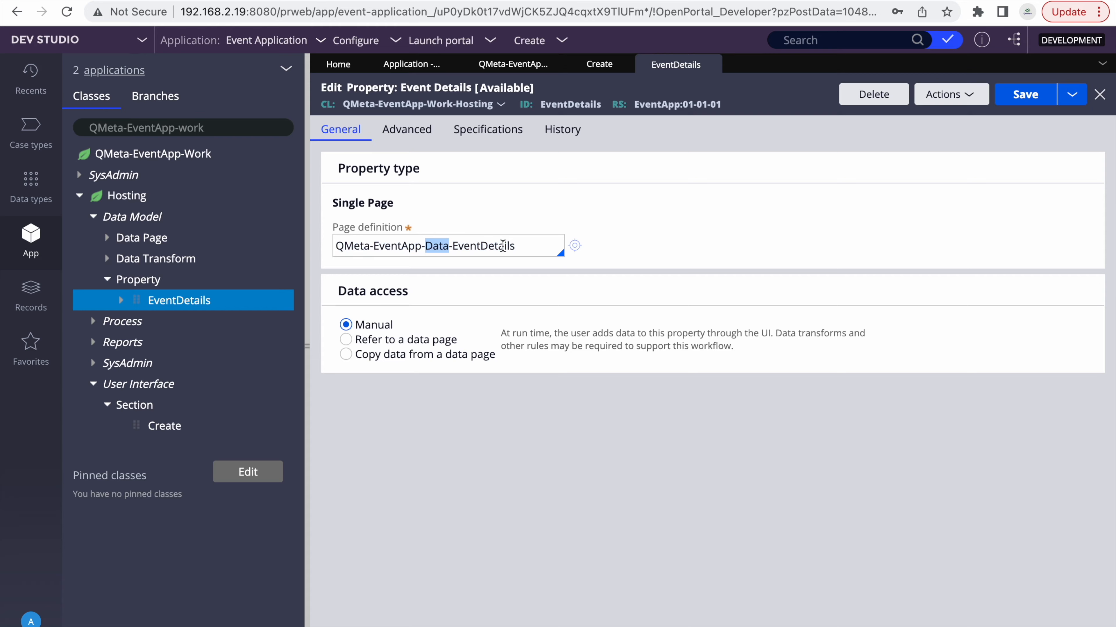
double_click(345, 246)
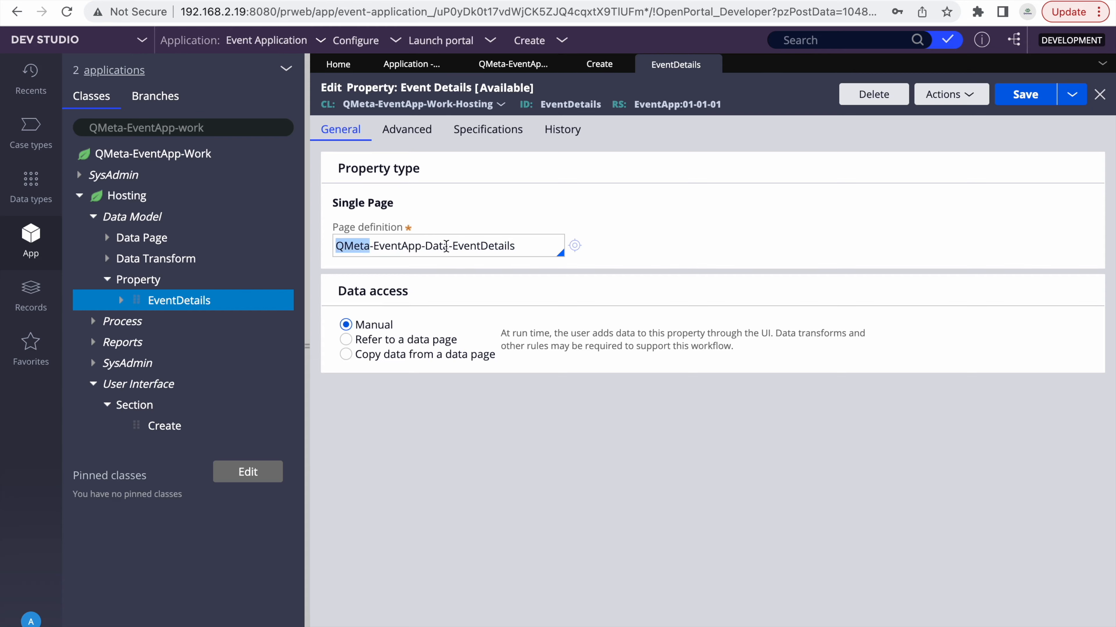
double_click(438, 246)
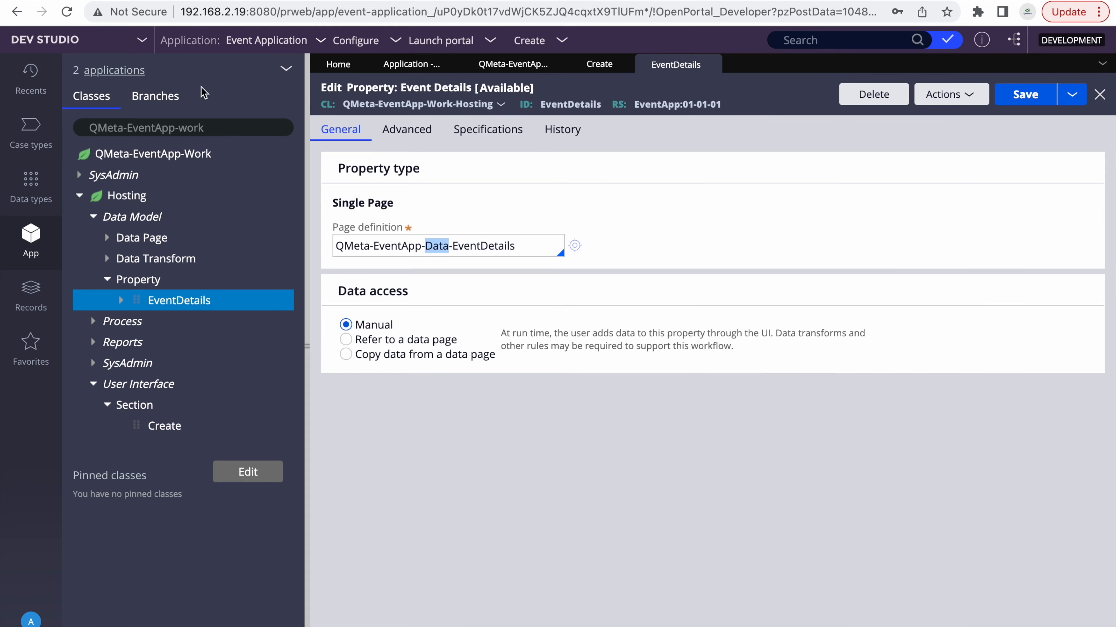
- Switch to App Studio and open the Hosting case type's workflow
left_click(67, 40)
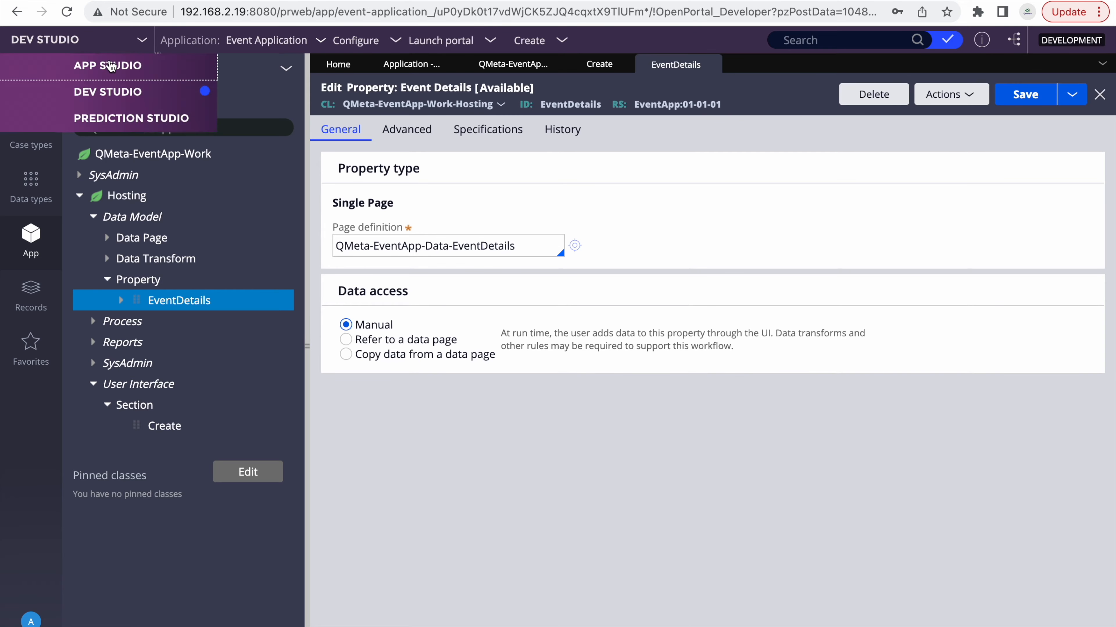
left_click(110, 66)
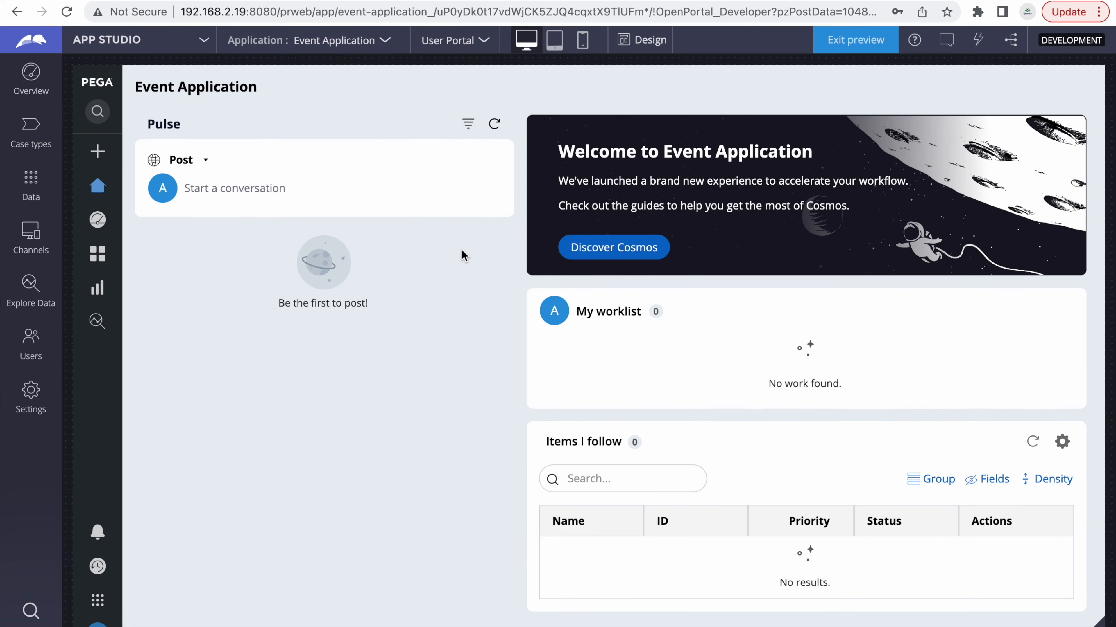
left_click(30, 137)
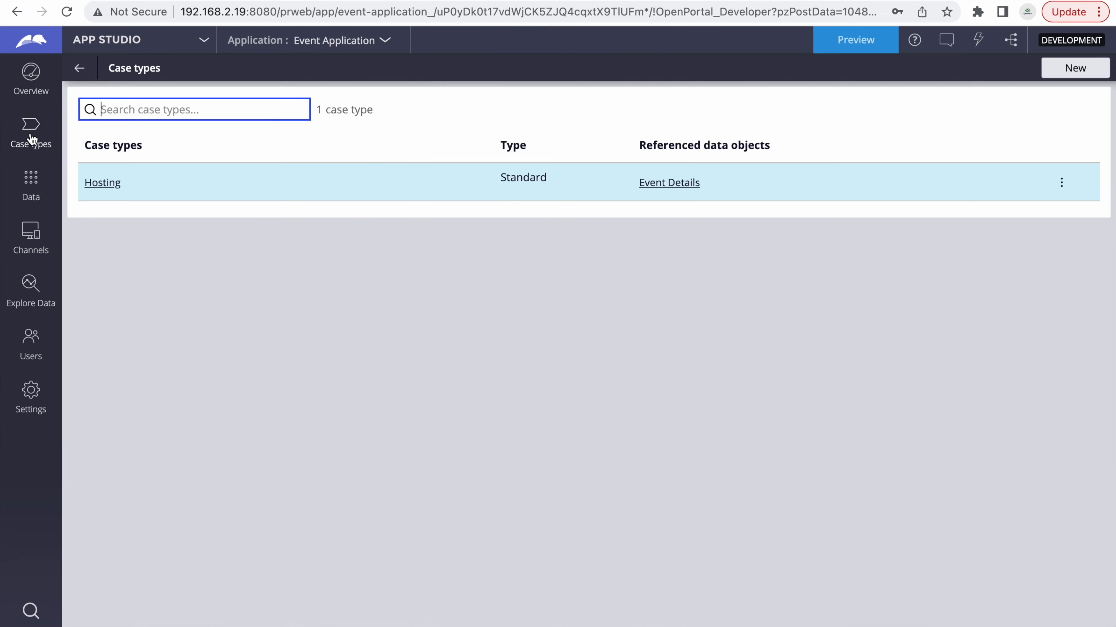
left_click(110, 183)
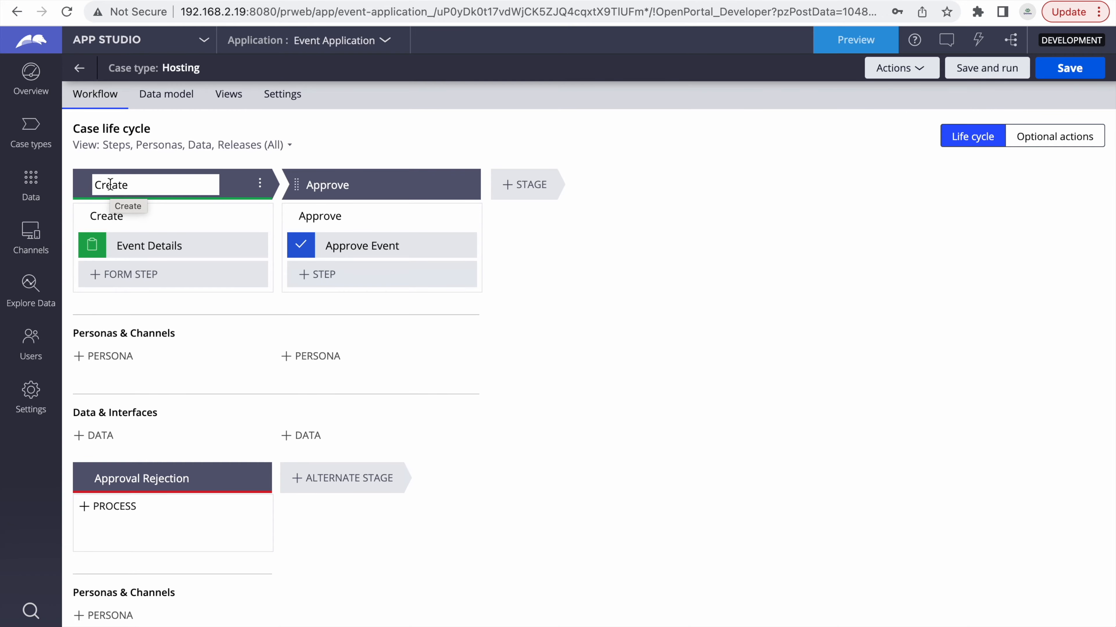
- Add a form step named Weather Details to the Create stage and save the Hosting case type
left_click(126, 277)
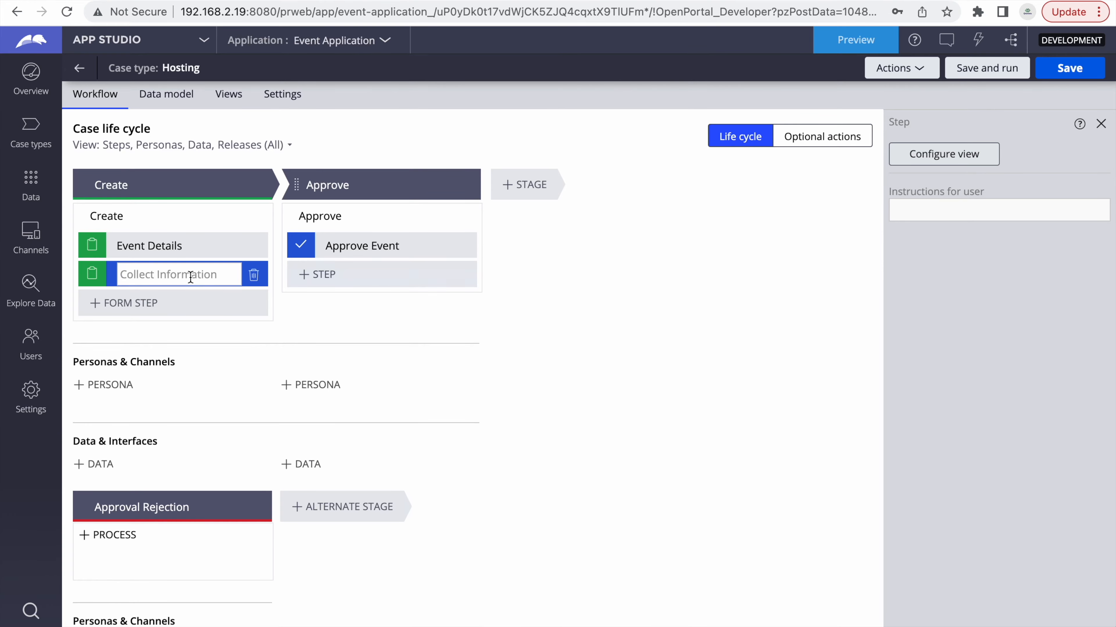
type("Weather Deatils")
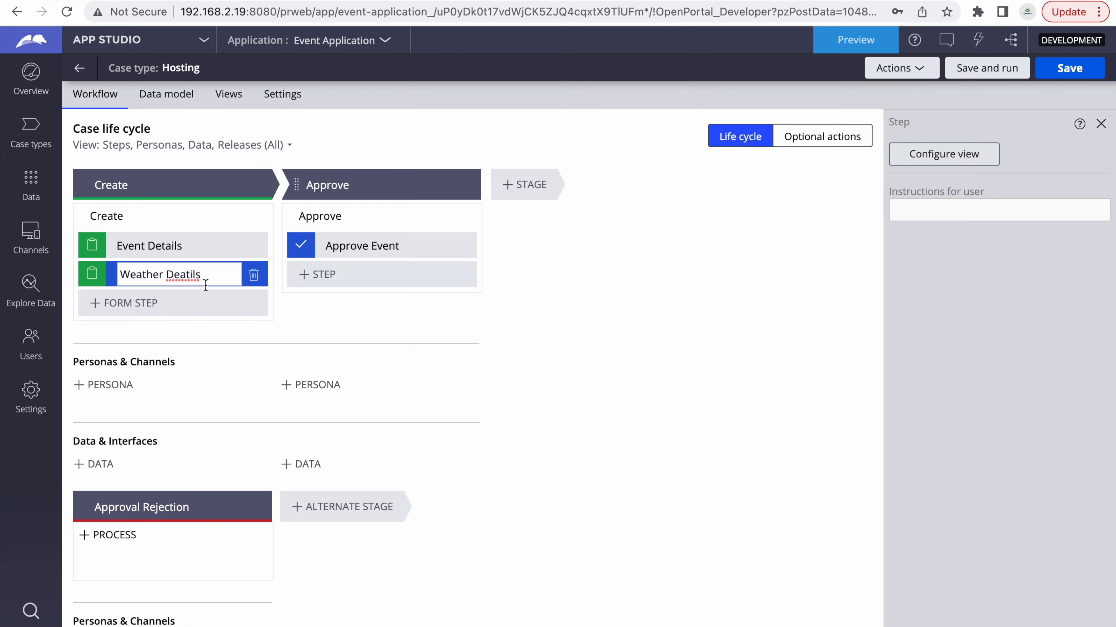
right_click(175, 274)
left_click(197, 282)
key("Return")
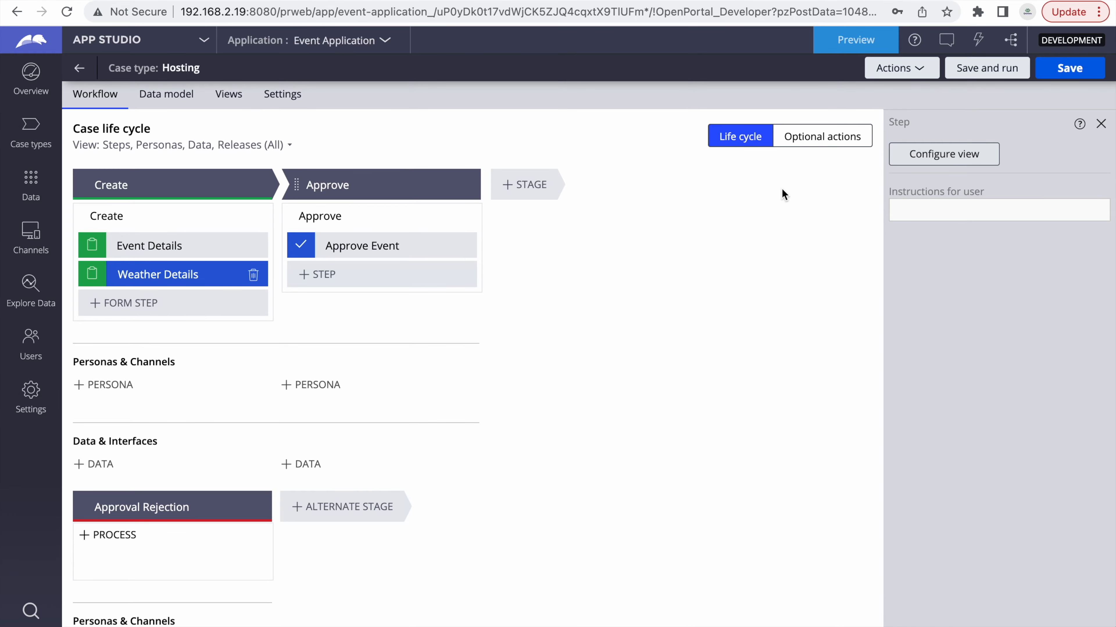
left_click(1062, 73)
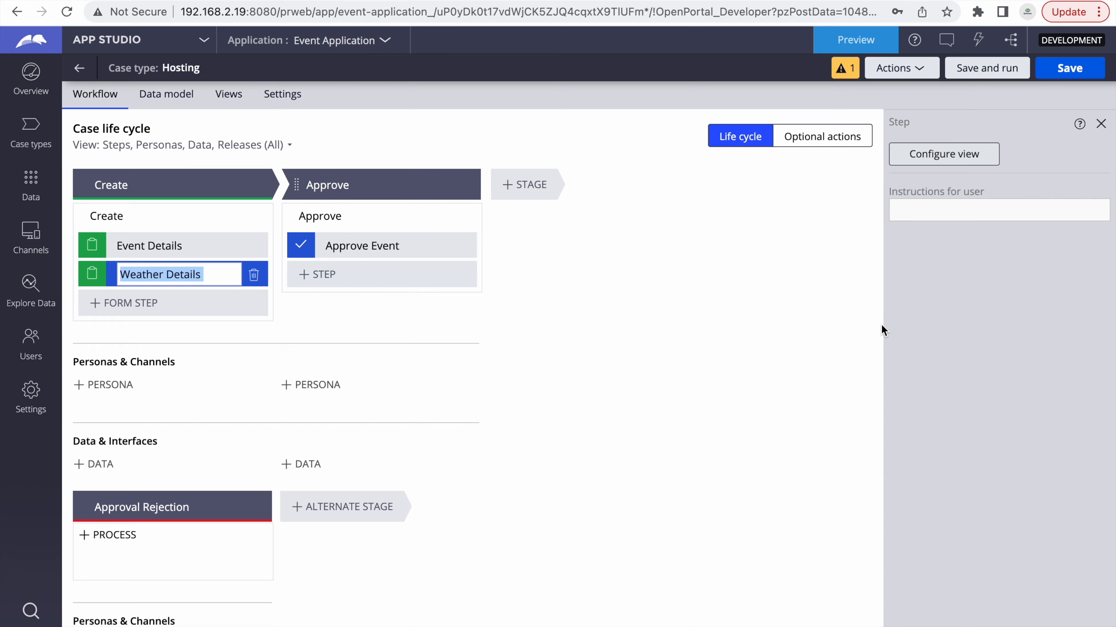
- Review the fields in the Event Details data object's data model and return to the data objects list
left_click(29, 187)
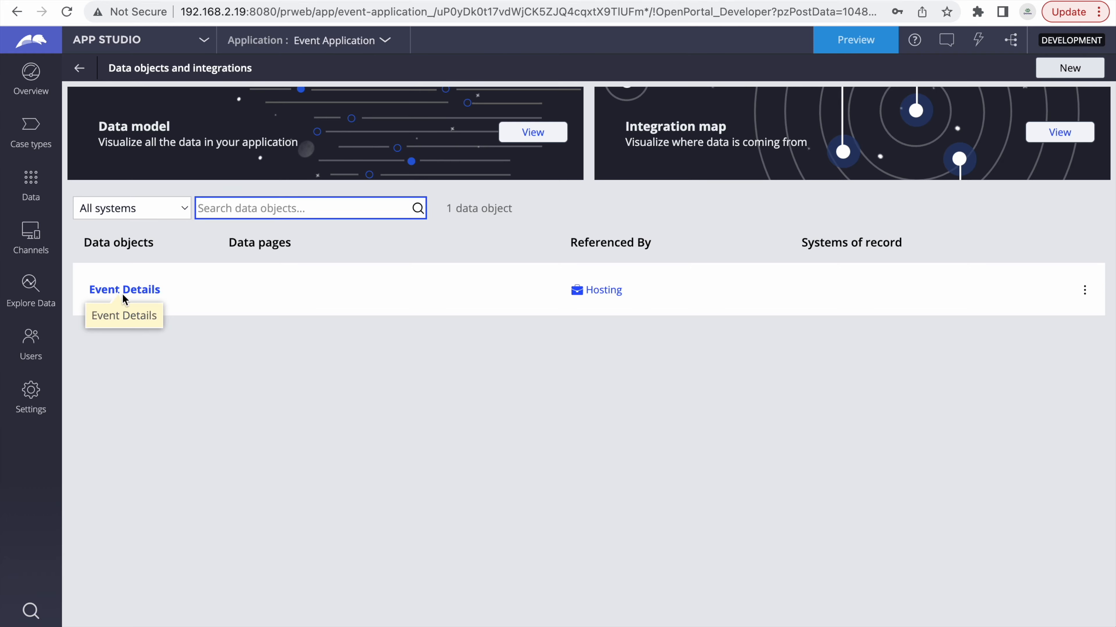
left_click(112, 292)
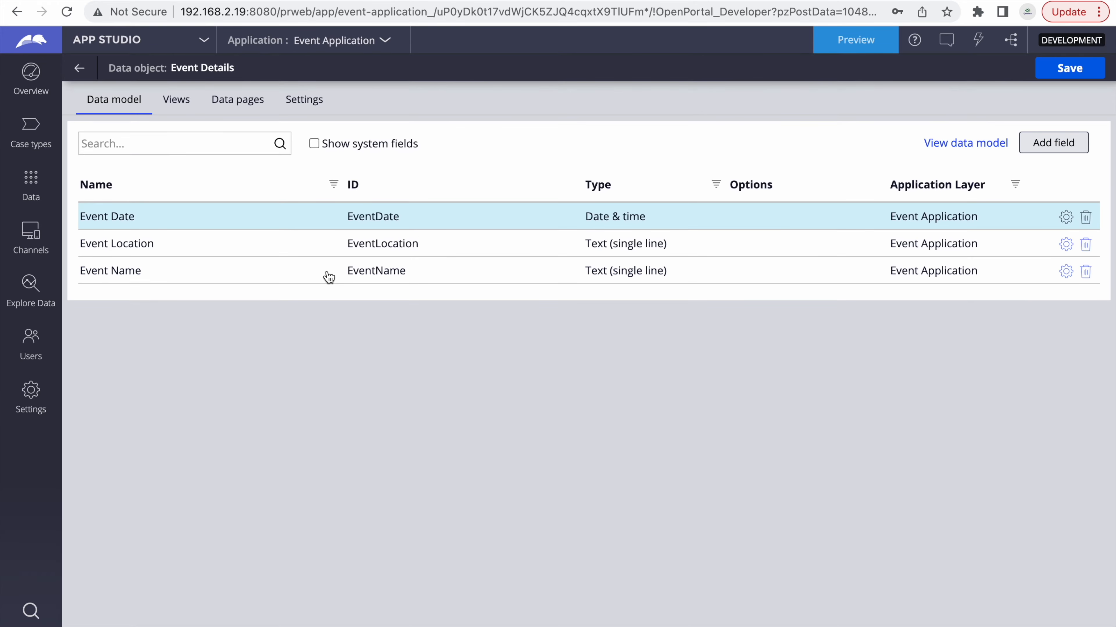
left_click(79, 68)
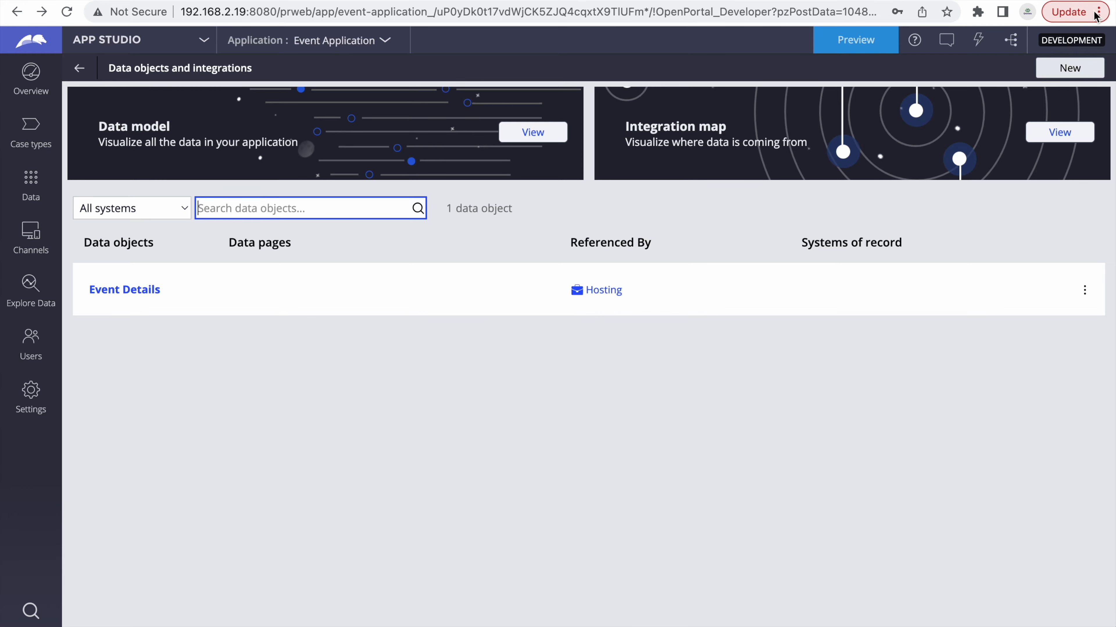
- Start a data object named Weather Details, reusing assets from the Implementation data class and defining its source data now
left_click(1070, 68)
left_click(395, 294)
type("Weather Details")
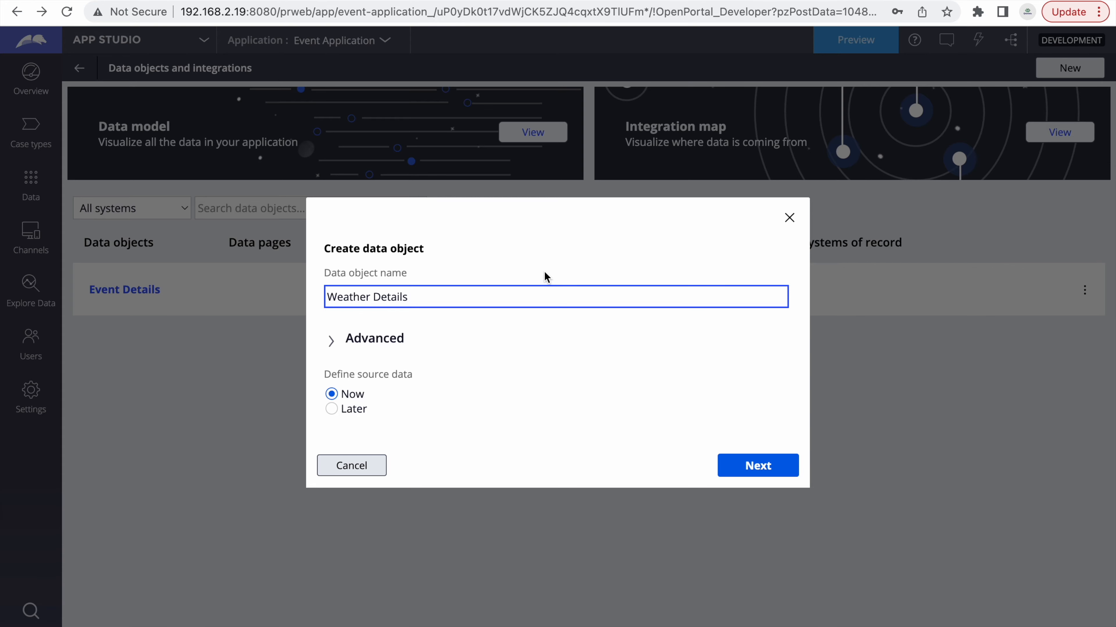
left_click(331, 340)
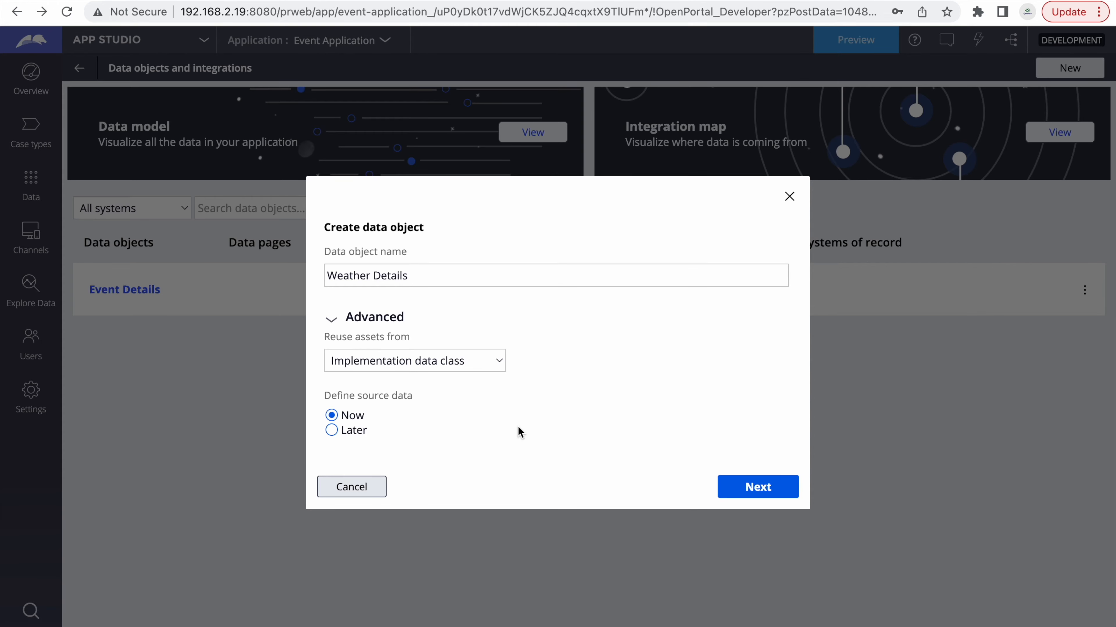
left_click(459, 360)
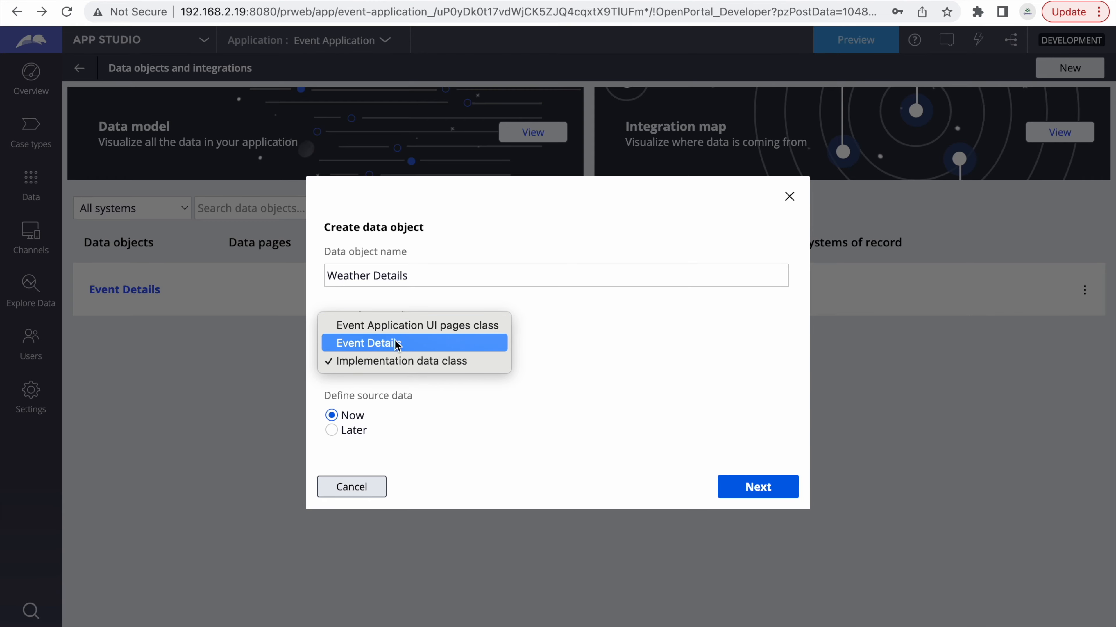
left_click(453, 422)
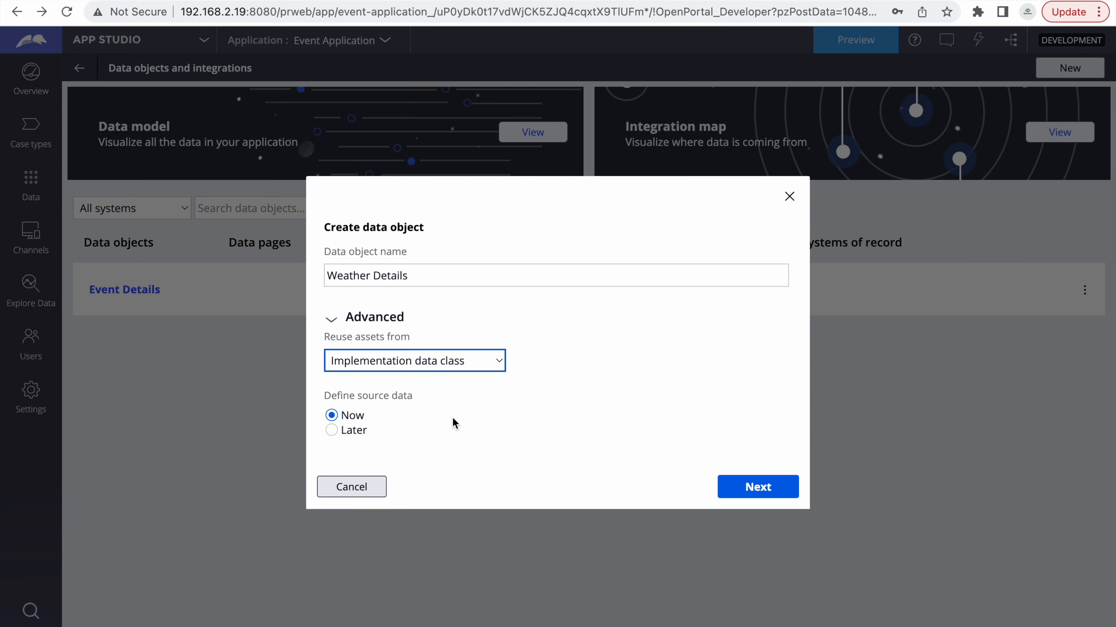
left_click(418, 362)
left_click(470, 362)
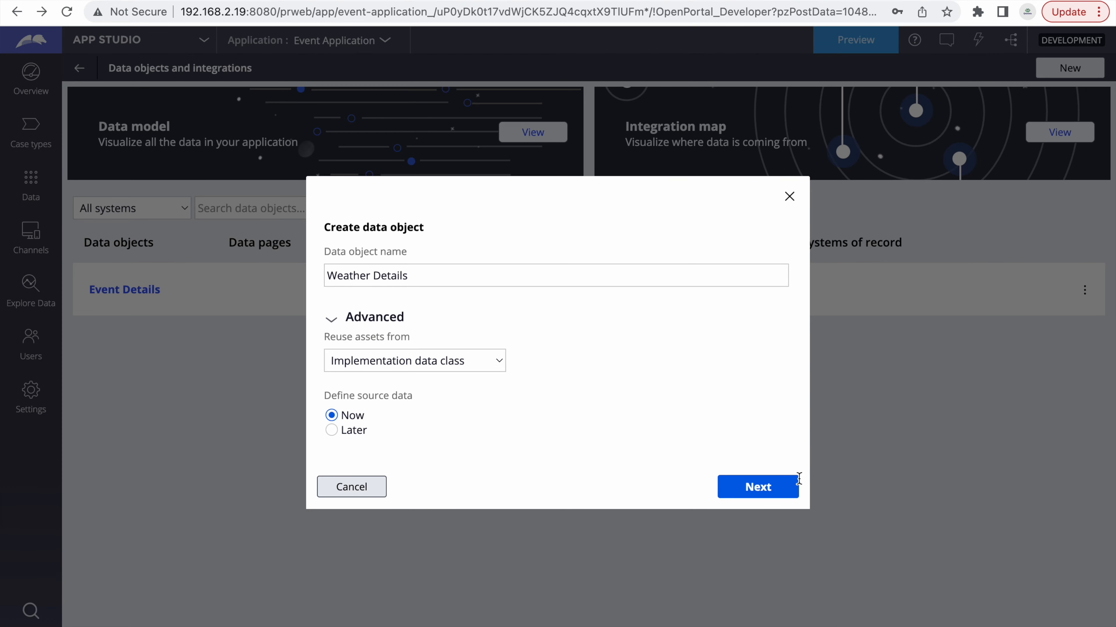
left_click(752, 488)
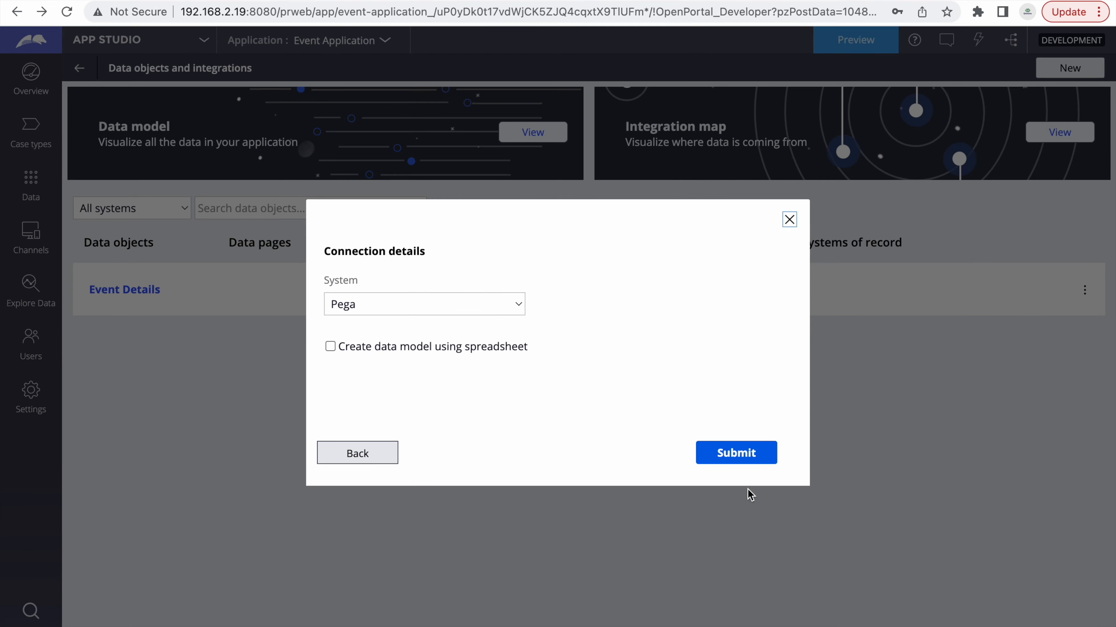
- Choose the existing Get weather details system as the data object's source and open the endpoint URL for entry
left_click(425, 314)
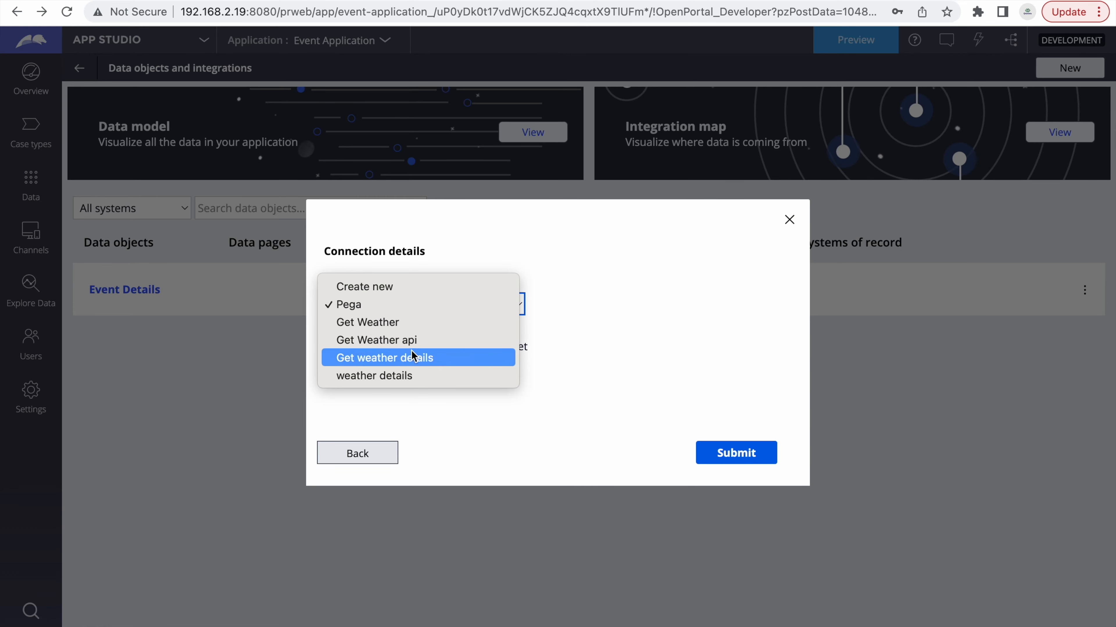
left_click(388, 358)
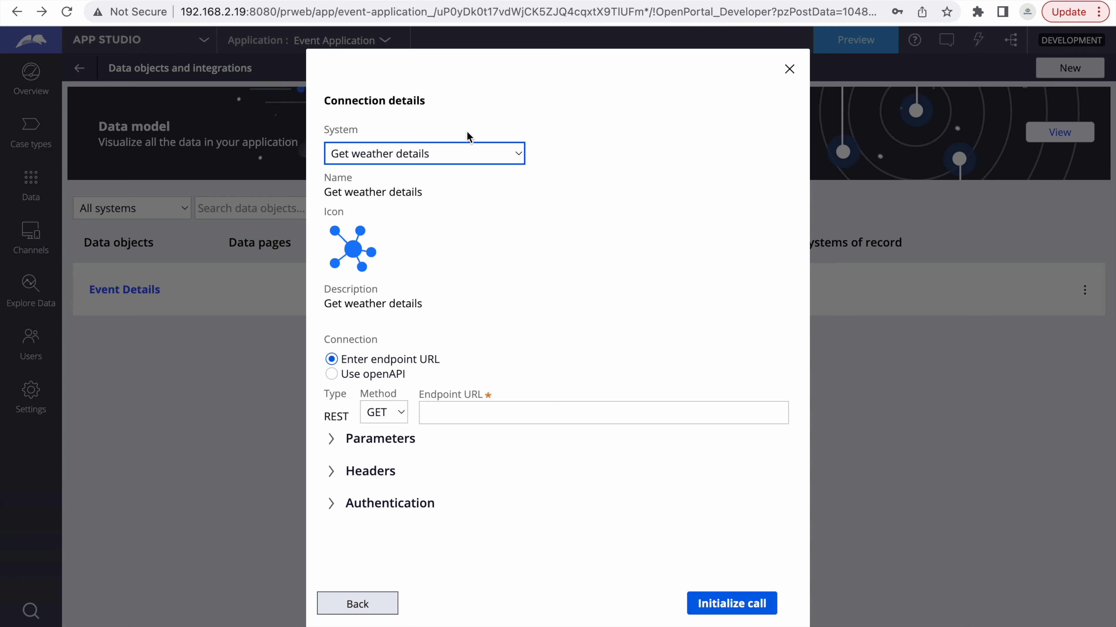
left_click(449, 154)
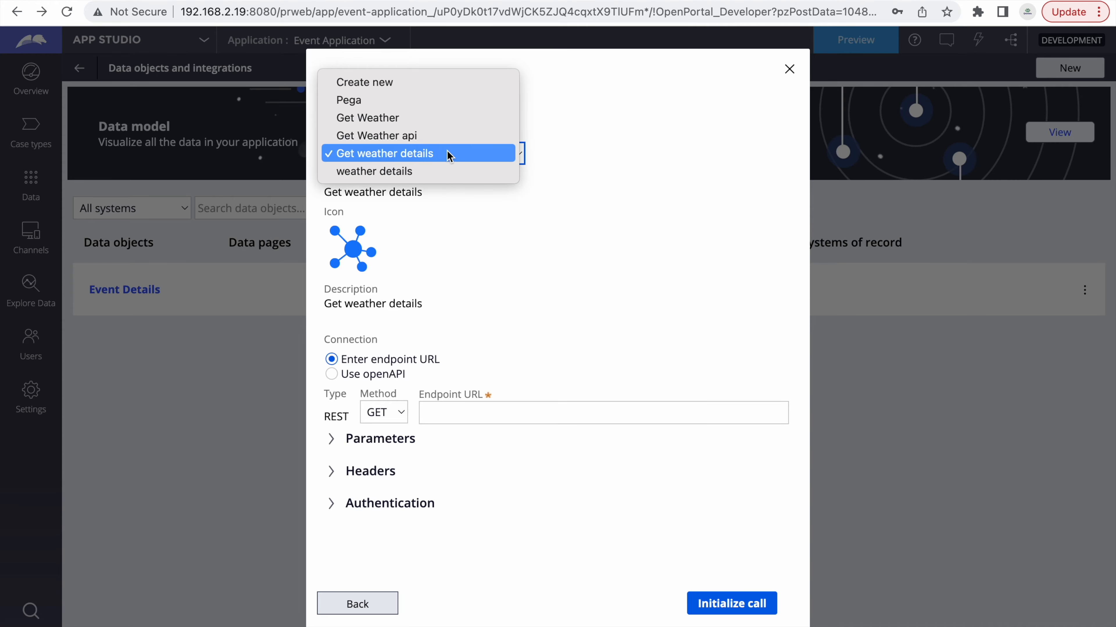
left_click(367, 155)
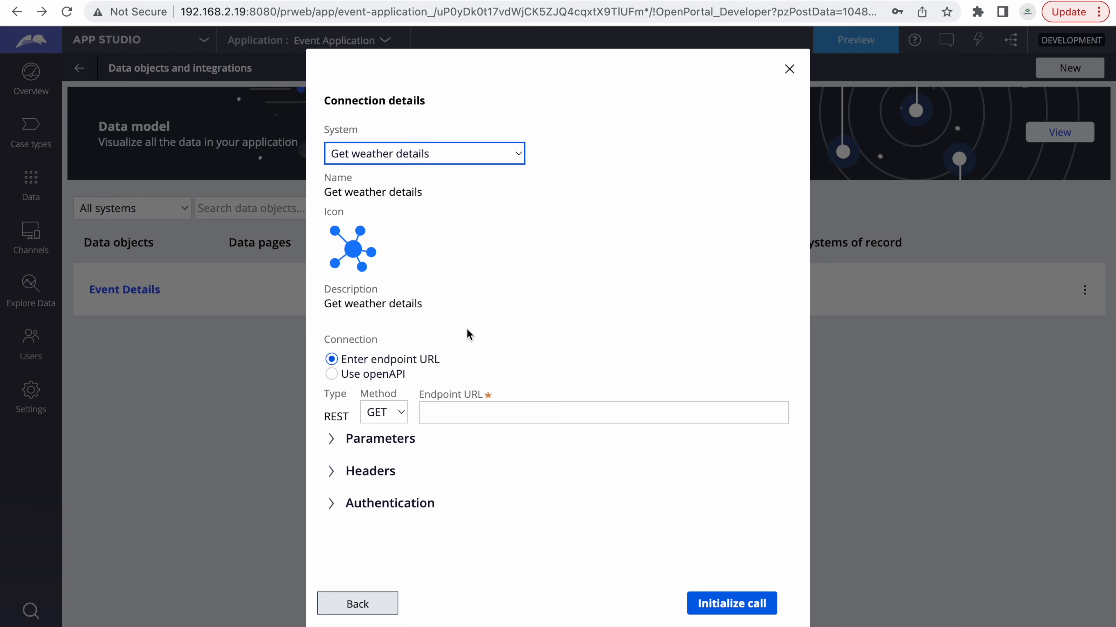
left_click(467, 411)
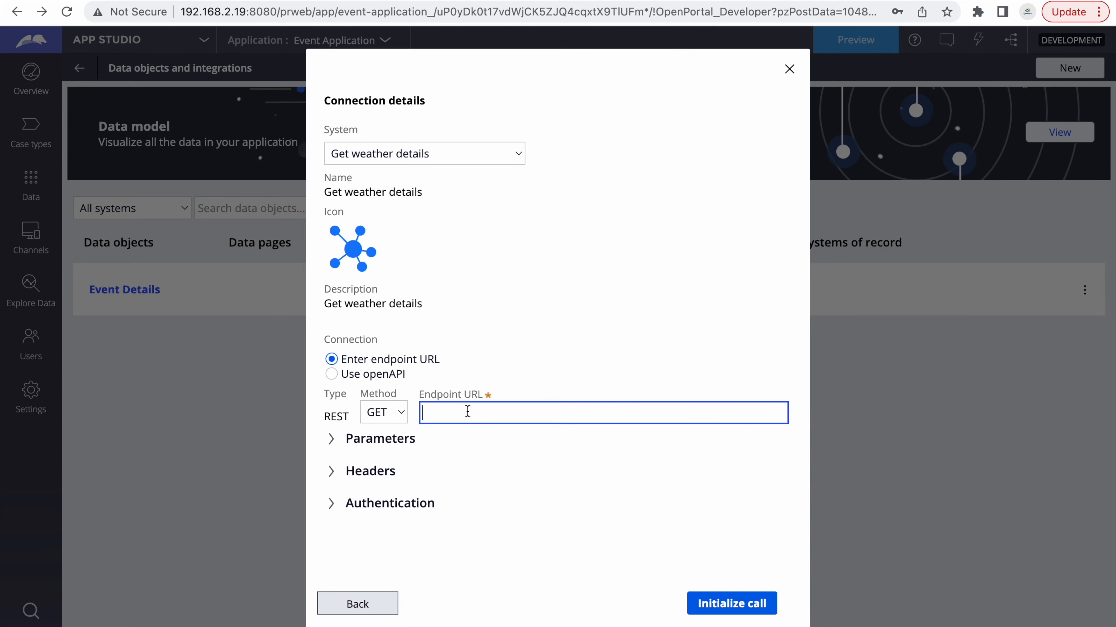
- Switch to the WeatherAPI explorer in Safari and examine its request settings, q and aqi parameters, and call URL
key("F4")
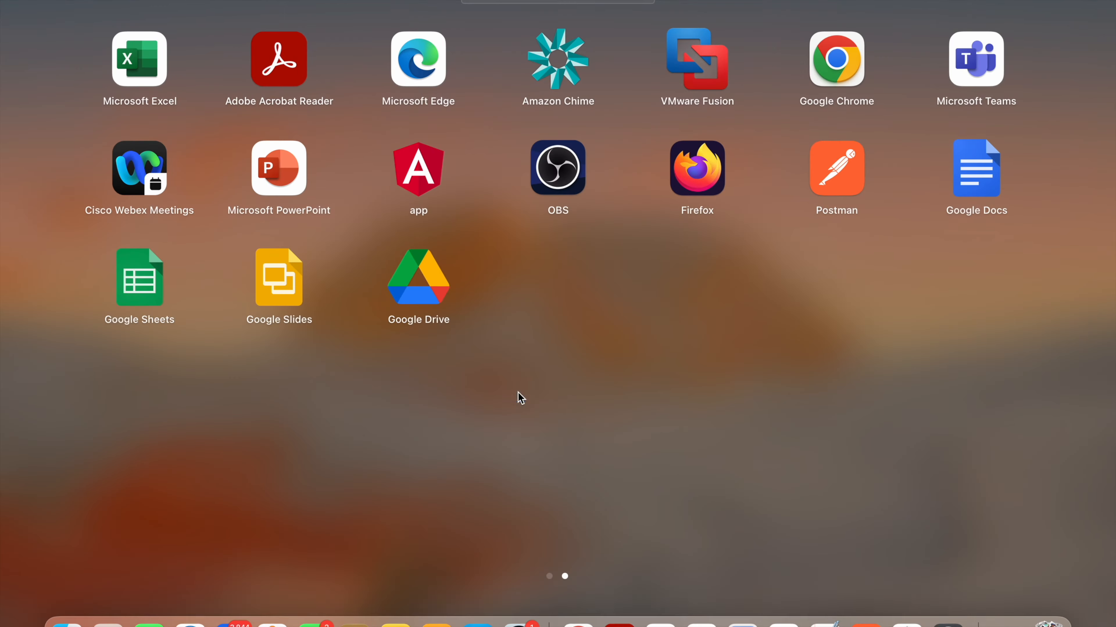
left_click(190, 621)
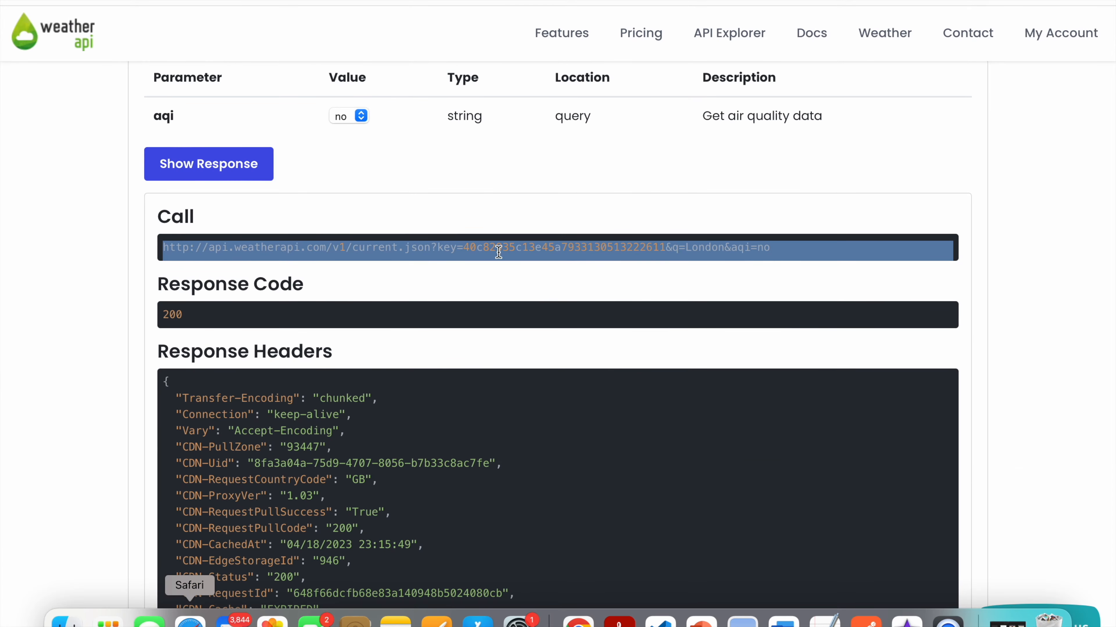
scroll(498, 249, "up", 15)
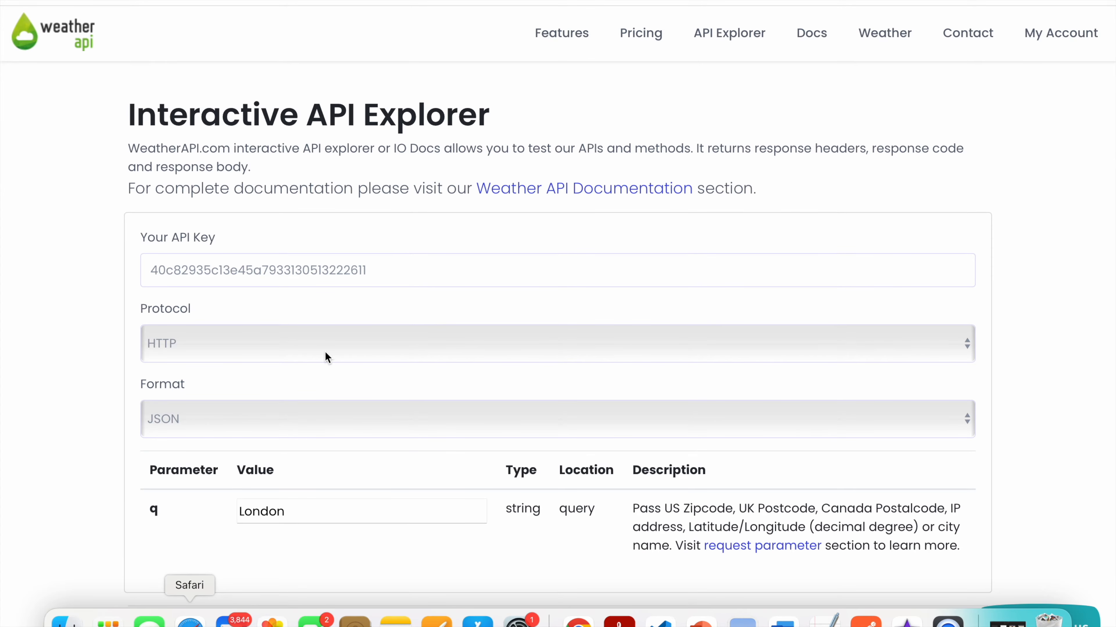
scroll(316, 296, "down", 2)
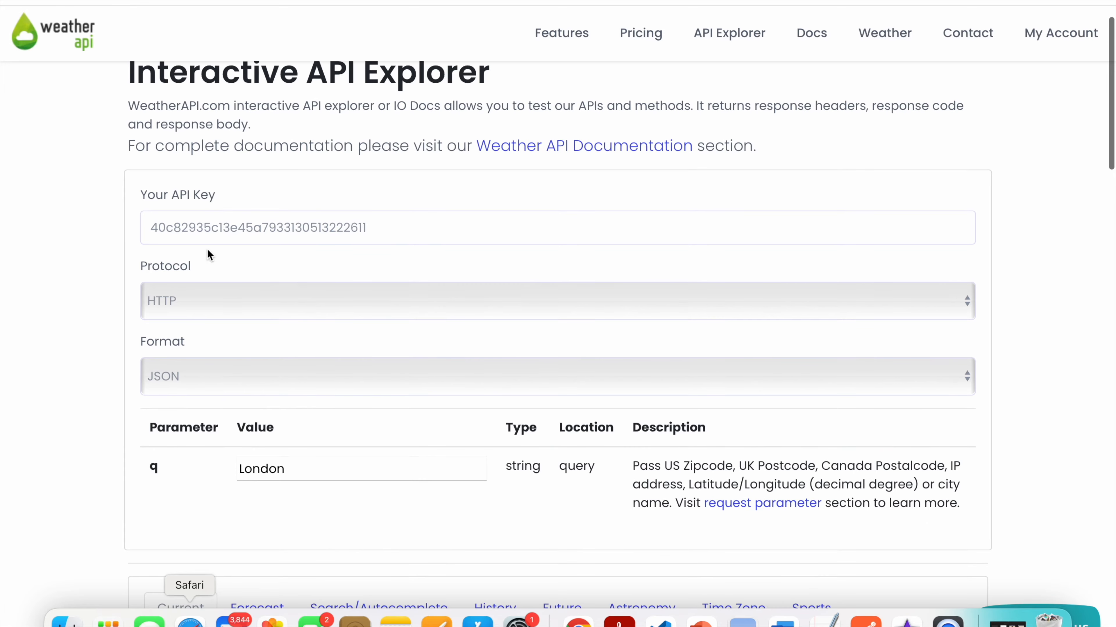
scroll(299, 304, "down", 6)
scroll(299, 313, "down", 3)
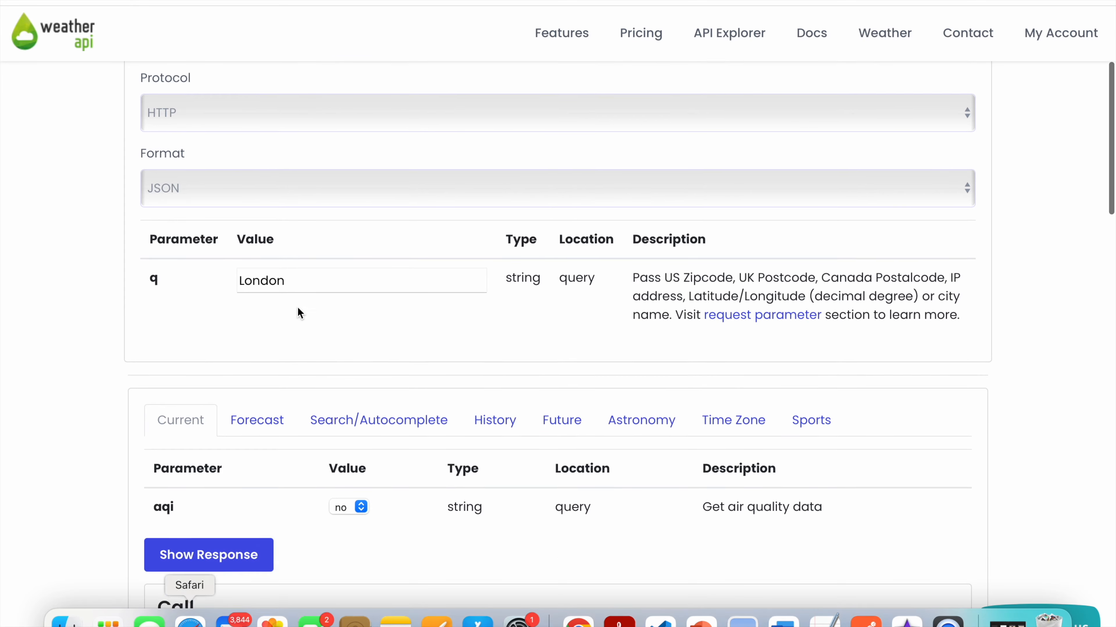
scroll(260, 273, "up", 5)
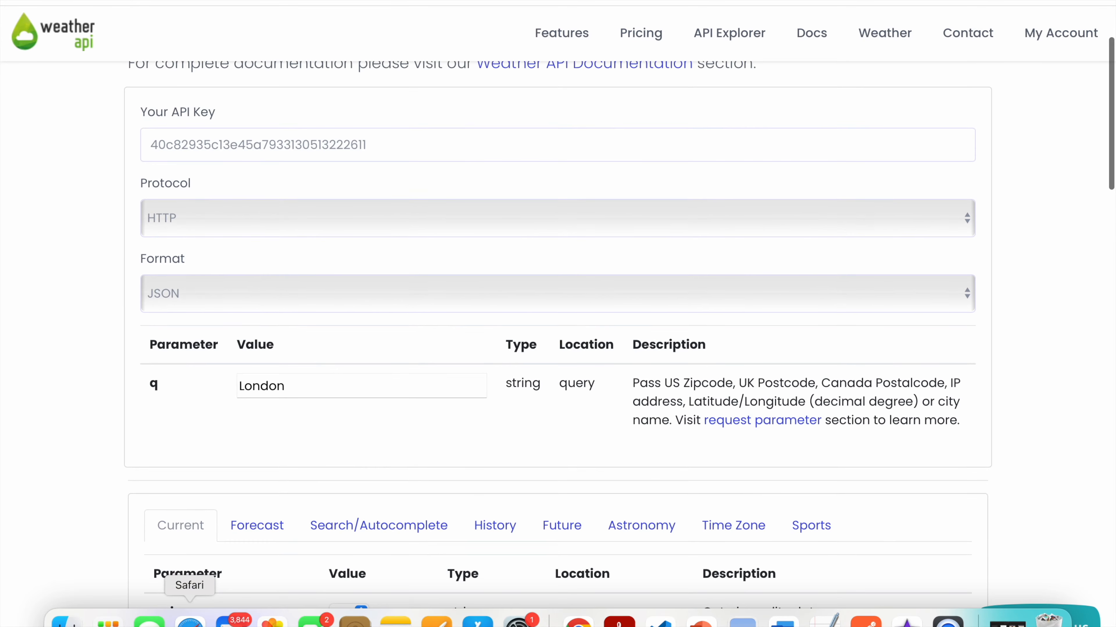
scroll(289, 439, "down", 12)
scroll(253, 413, "down", 7)
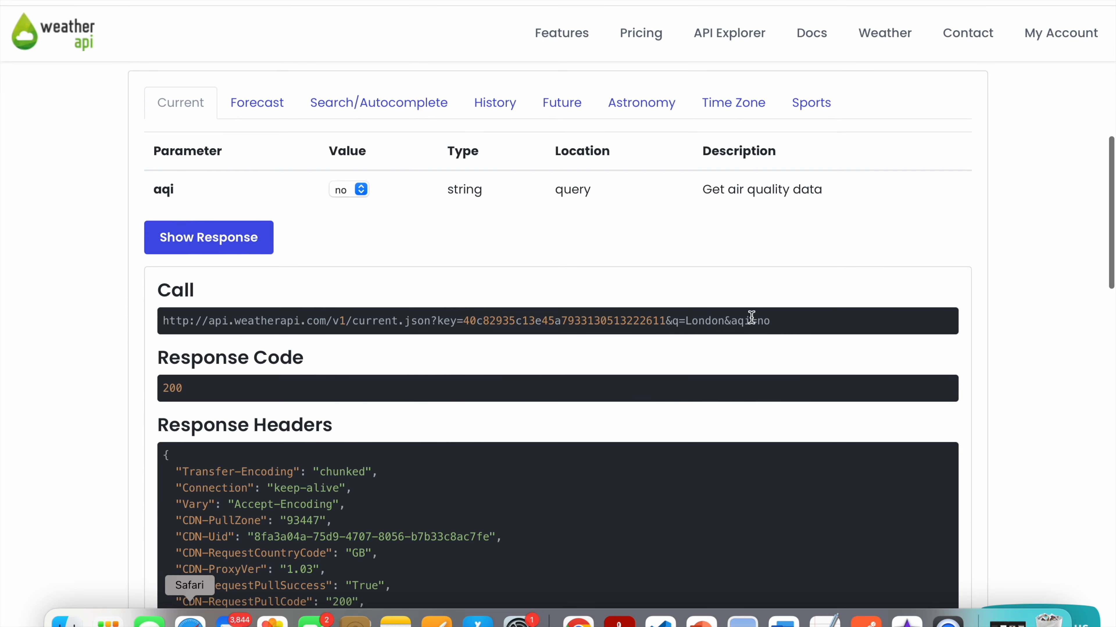
- Copy the full WeatherAPI call URL, including its API key, and enter it as the GET endpoint URL in App Studio in Chrome
double_click(741, 321)
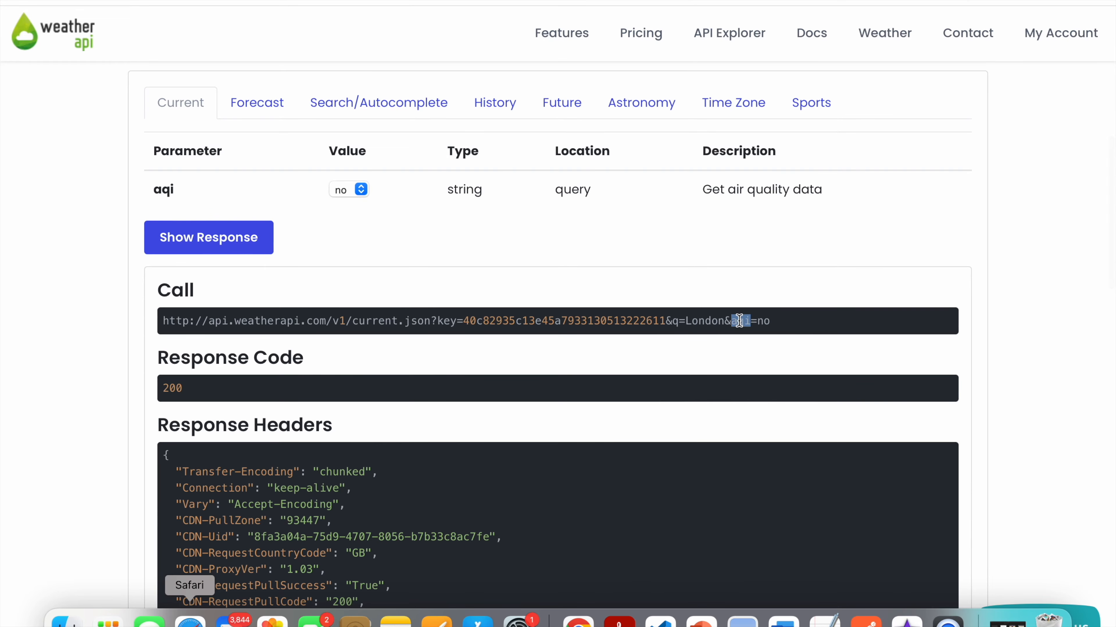
double_click(577, 320)
left_click(775, 324)
left_click_drag(774, 320, 161, 327)
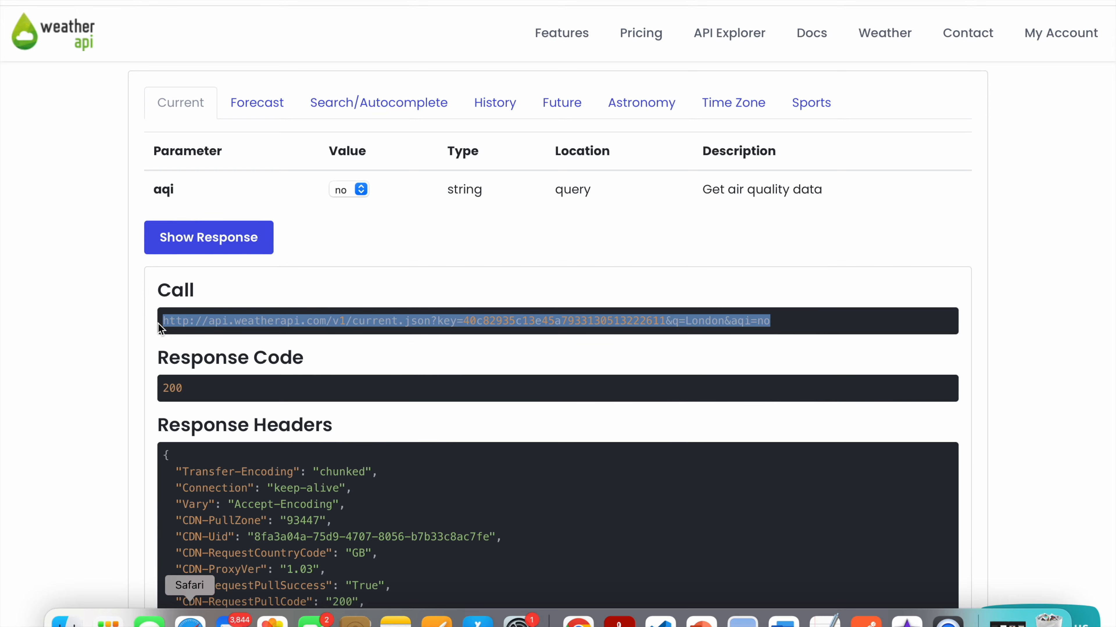
left_click(578, 621)
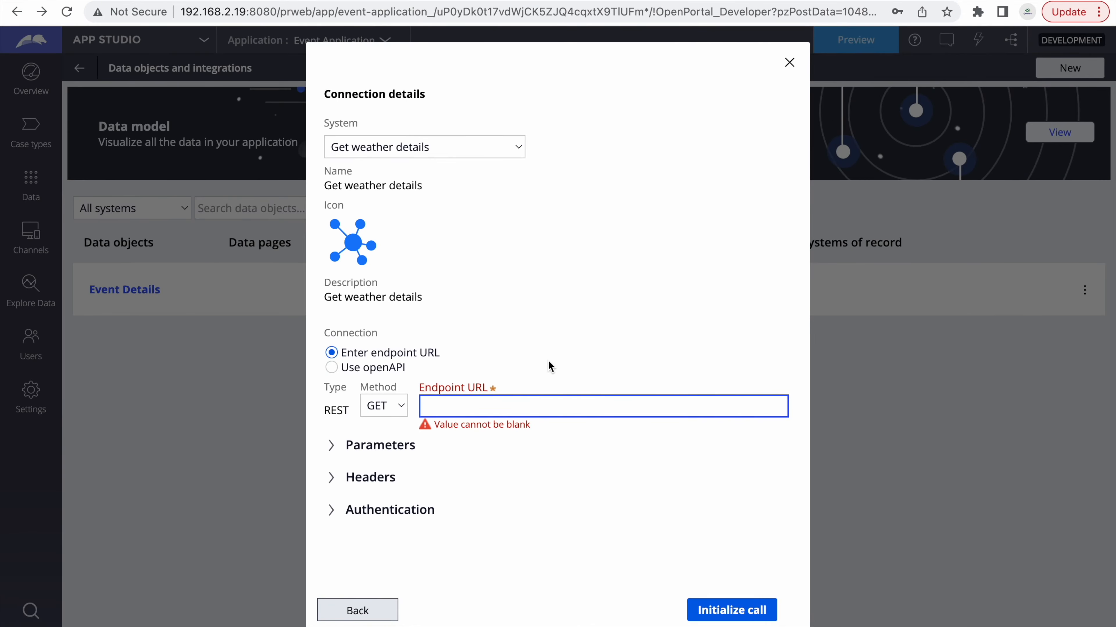
left_click(405, 406)
left_click(469, 404)
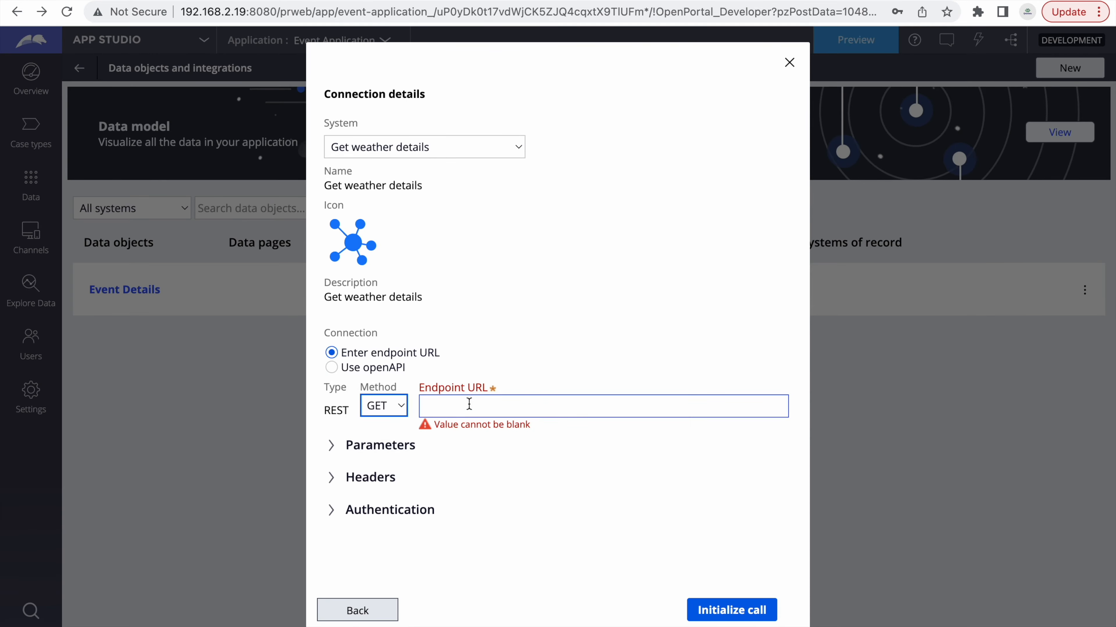
key("super+v")
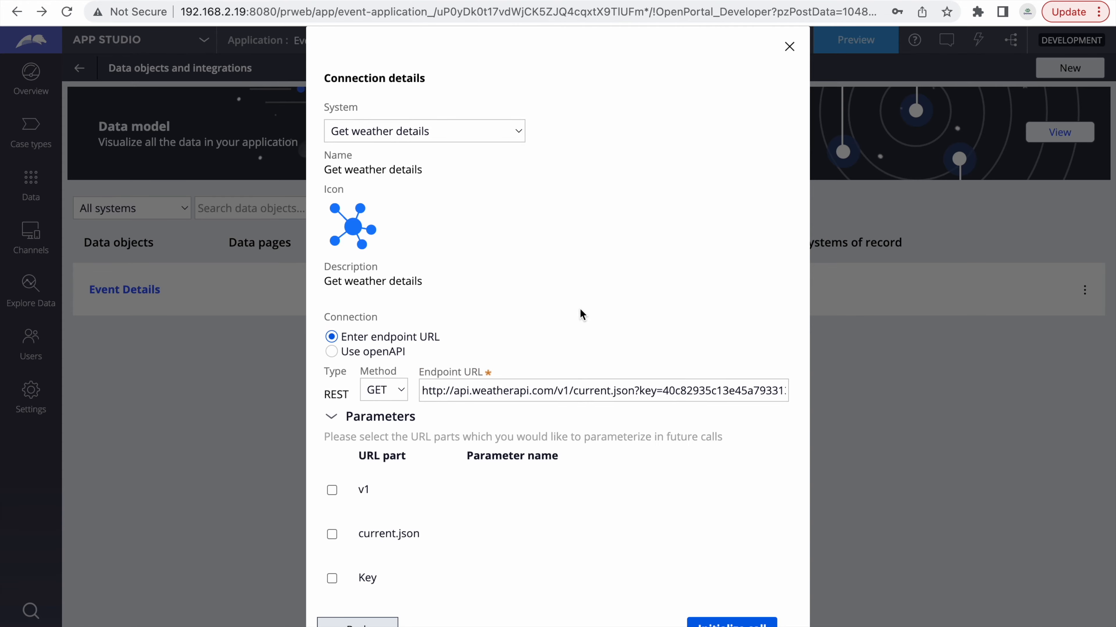
- Examine the key and q values in the endpoint URL and the URL parts that can be parameterized
scroll(428, 528, "down", 5)
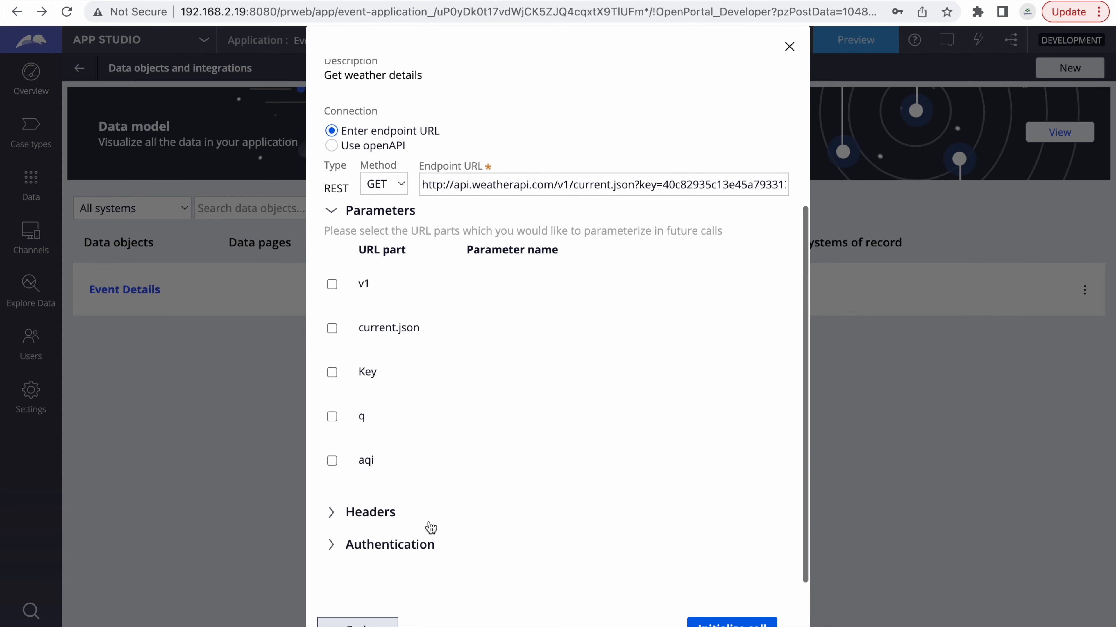
left_click(682, 185)
double_click(682, 184)
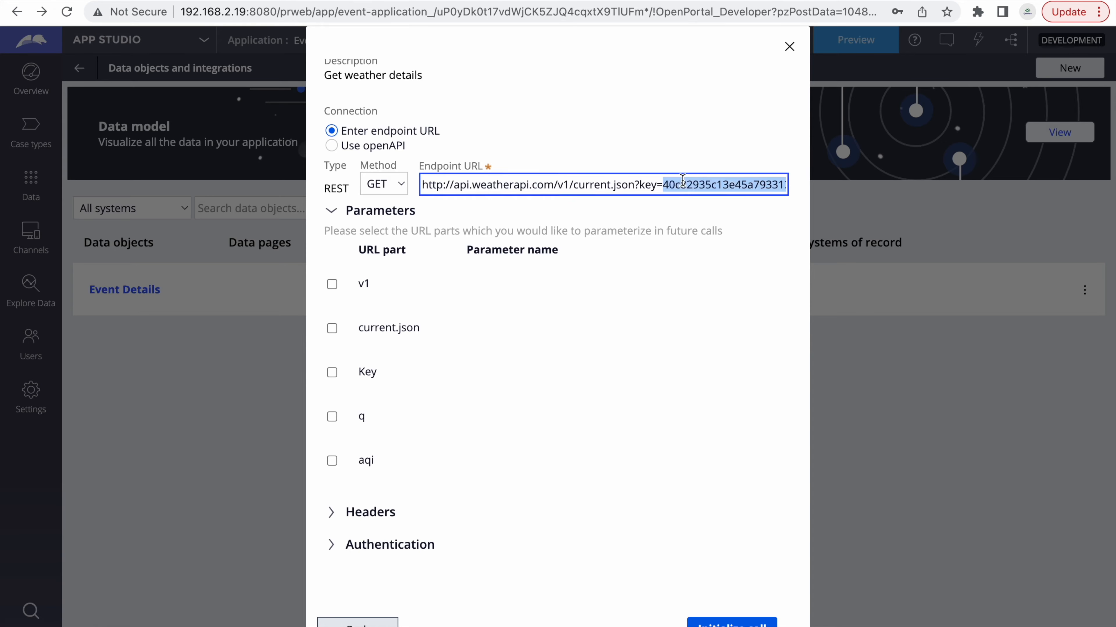
key("Right")
key("Right")
key("Right")
key("Right")
key("Right")
key("Right")
key("Right")
key("Right")
key("Right")
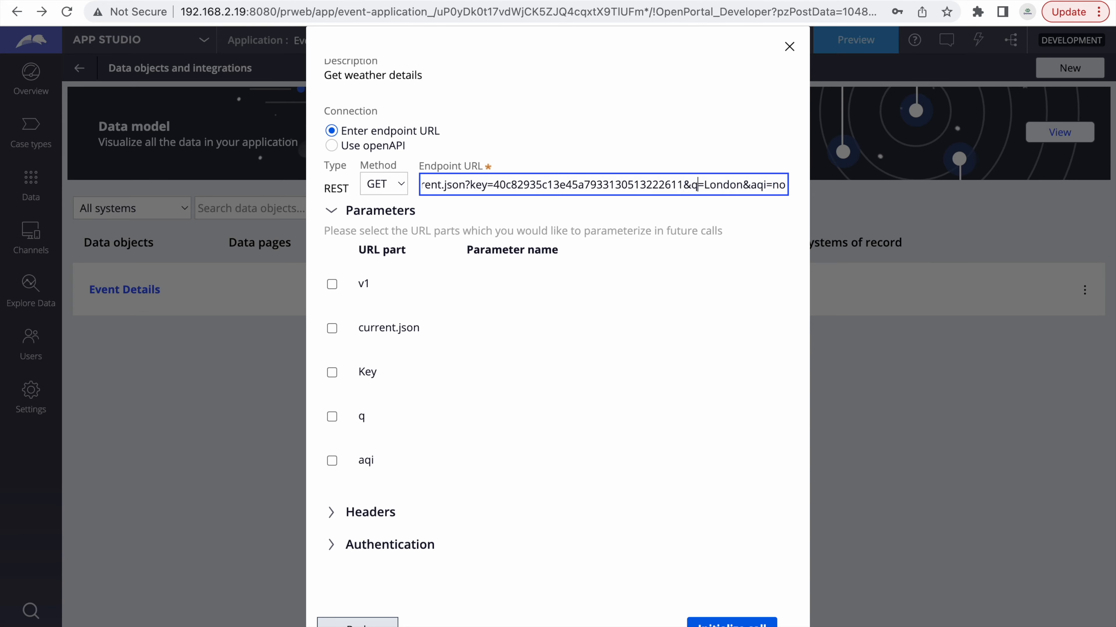
double_click(723, 183)
- Parameterize the q URL part under the name Location and initialize the REST call
left_click(332, 416)
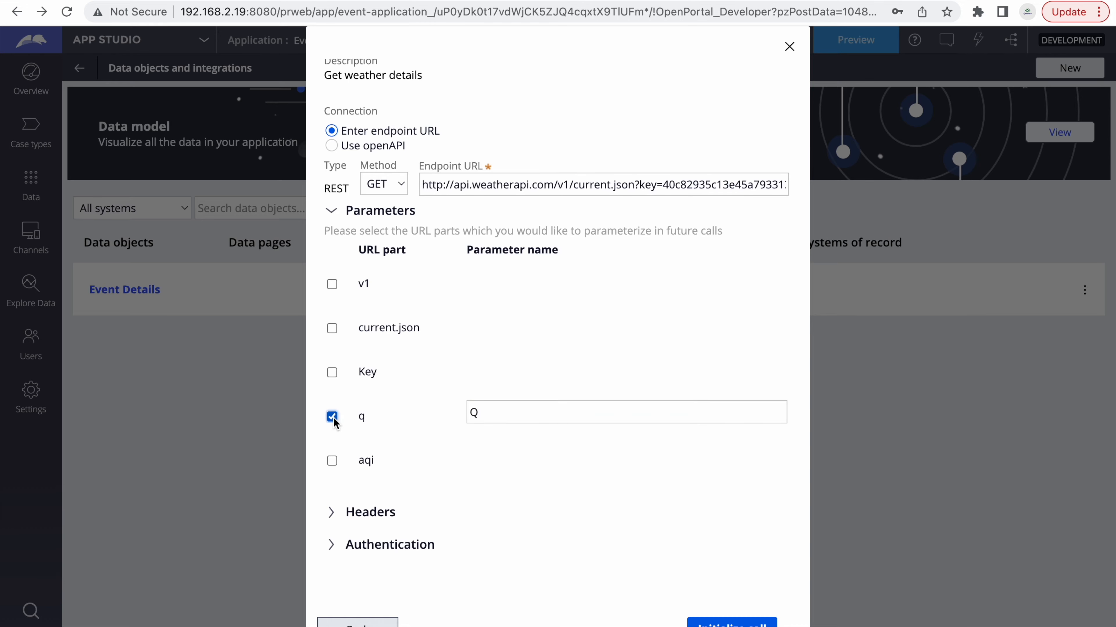
left_click(500, 409)
key("BackSpace")
type("Location")
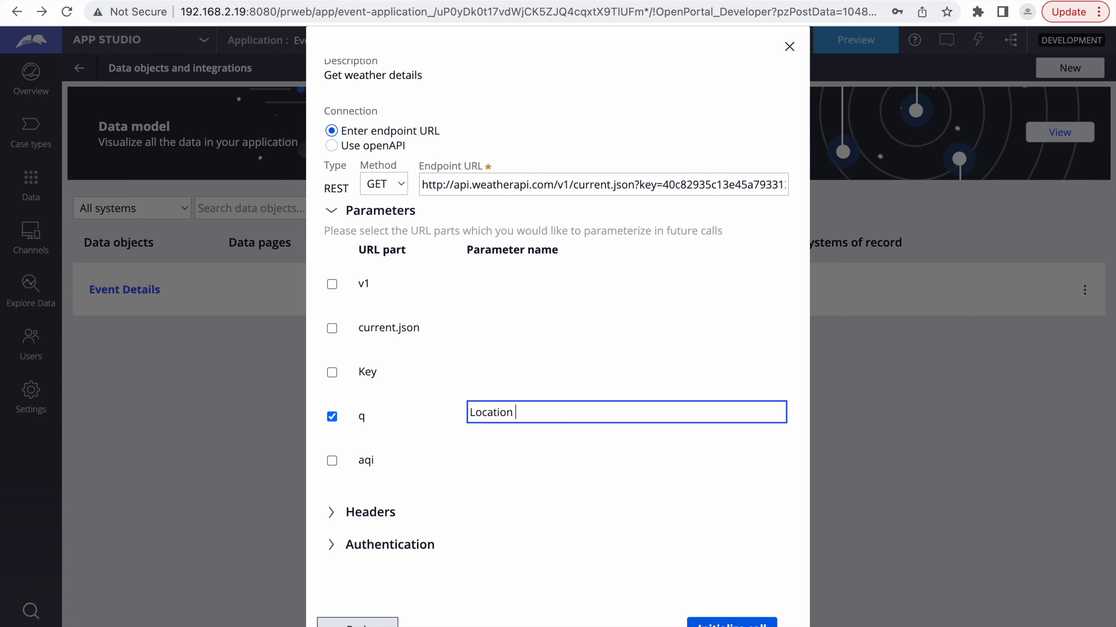
left_click(733, 620)
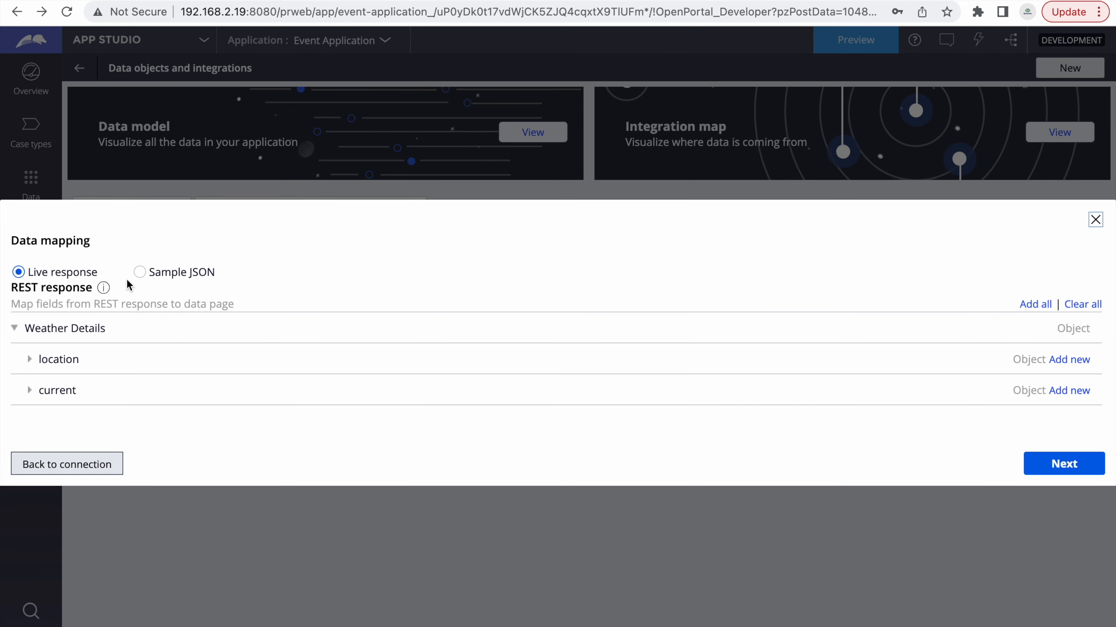
- Compare the sample JSON and live response options, and examine the fields in the location and current objects
left_click(140, 272)
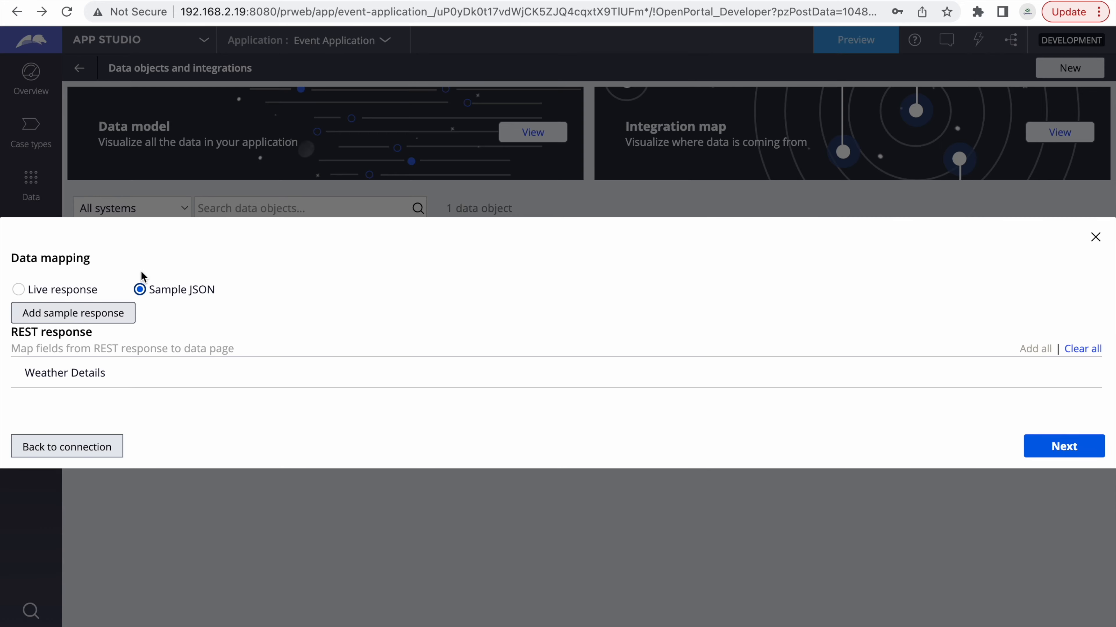
left_click(24, 289)
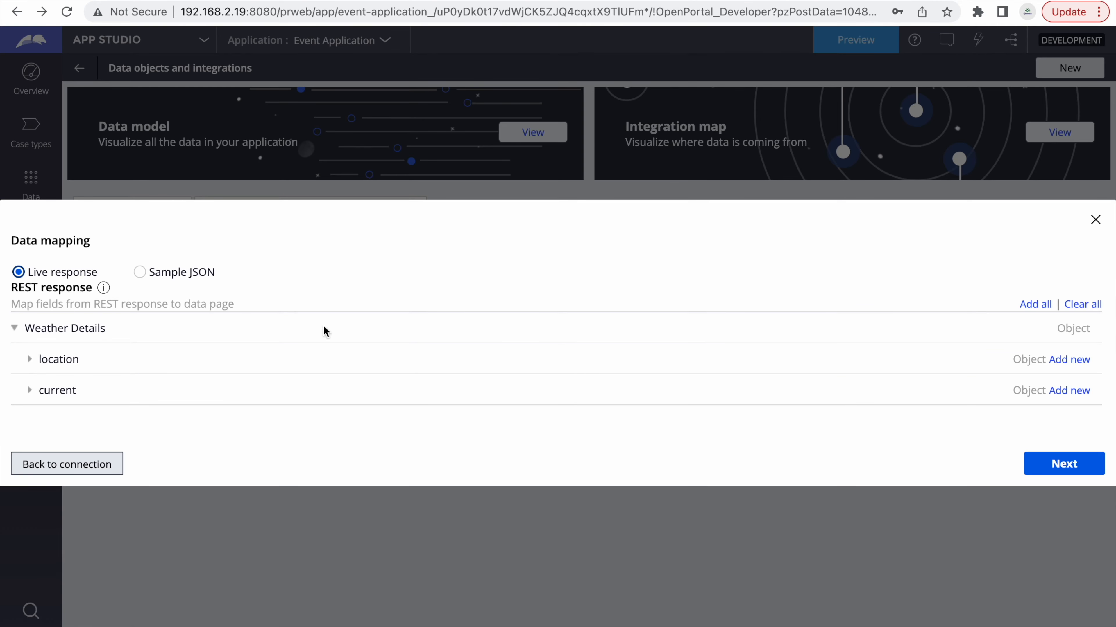
left_click(27, 360)
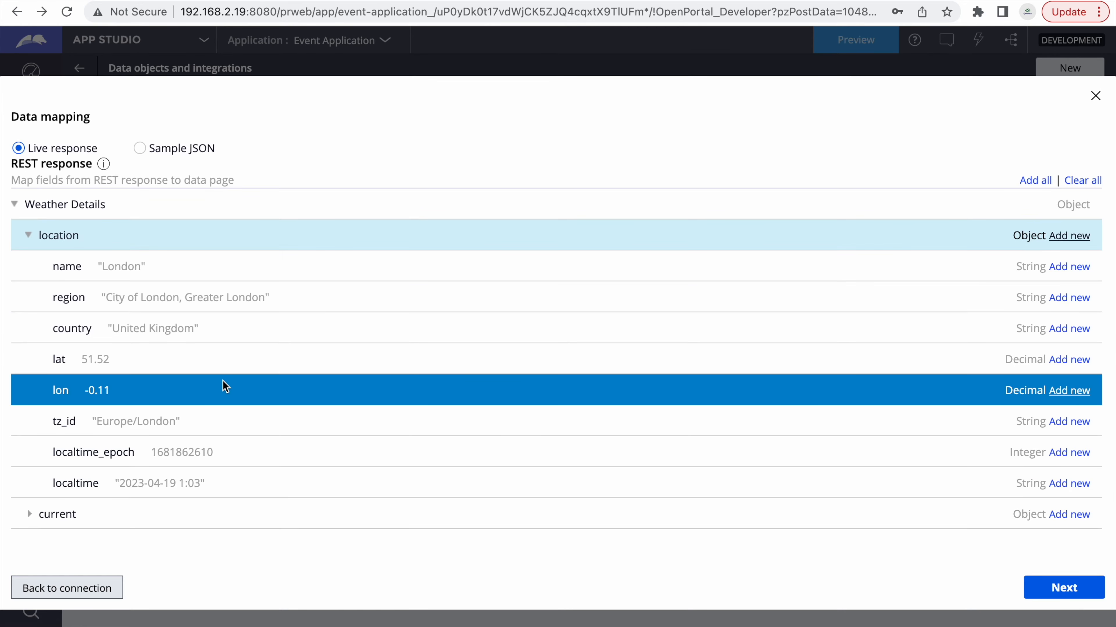
left_click(30, 516)
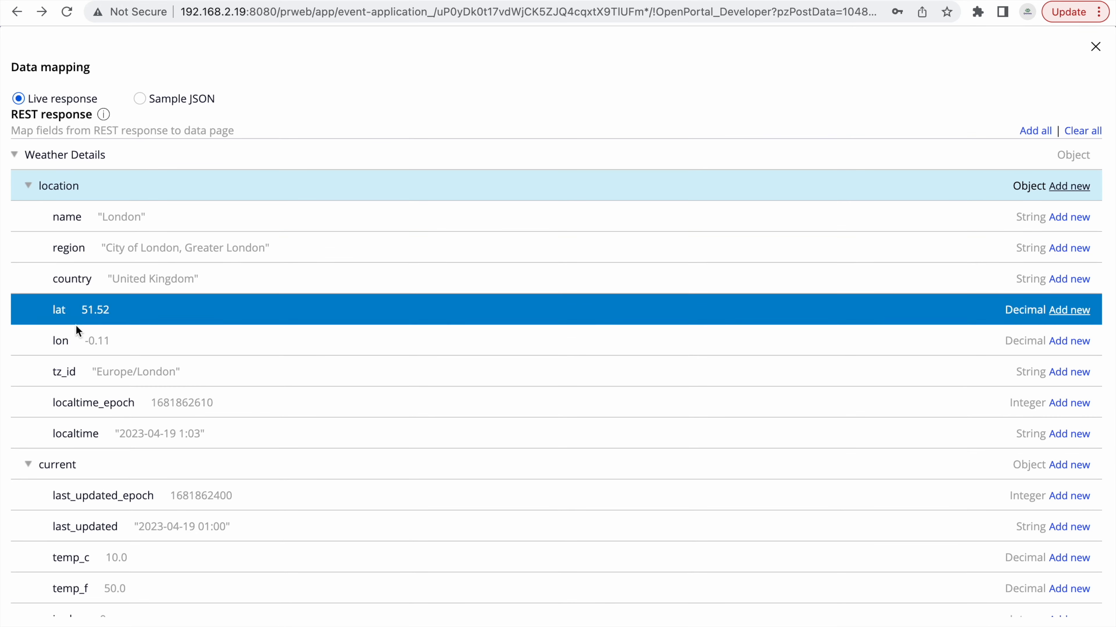
scroll(104, 547, "down", 4)
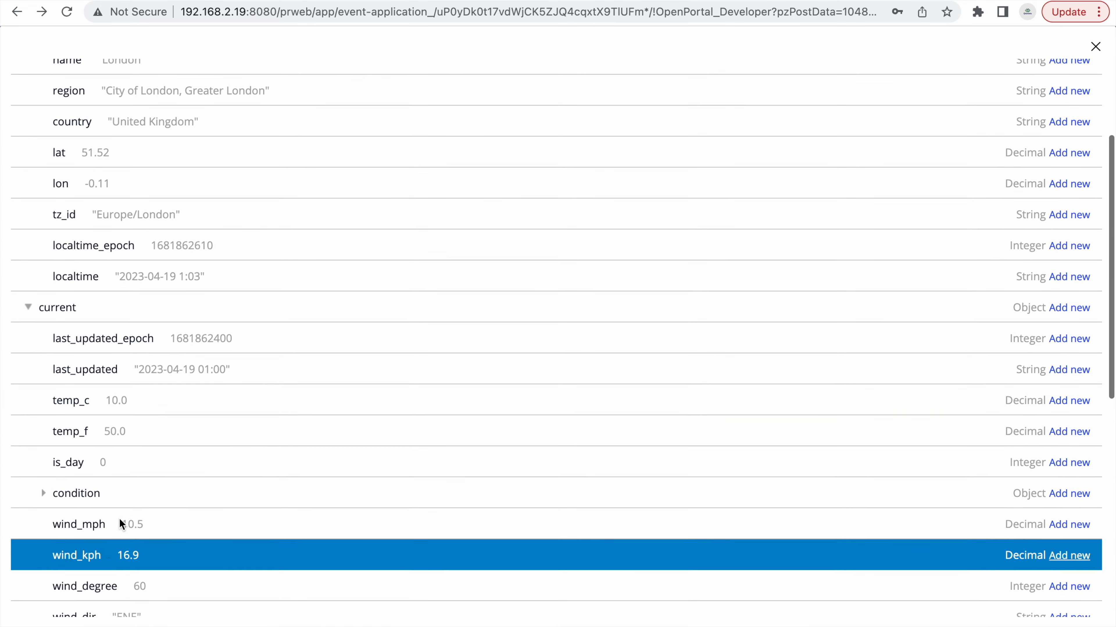
scroll(178, 523, "down", 5)
scroll(177, 524, "up", 2)
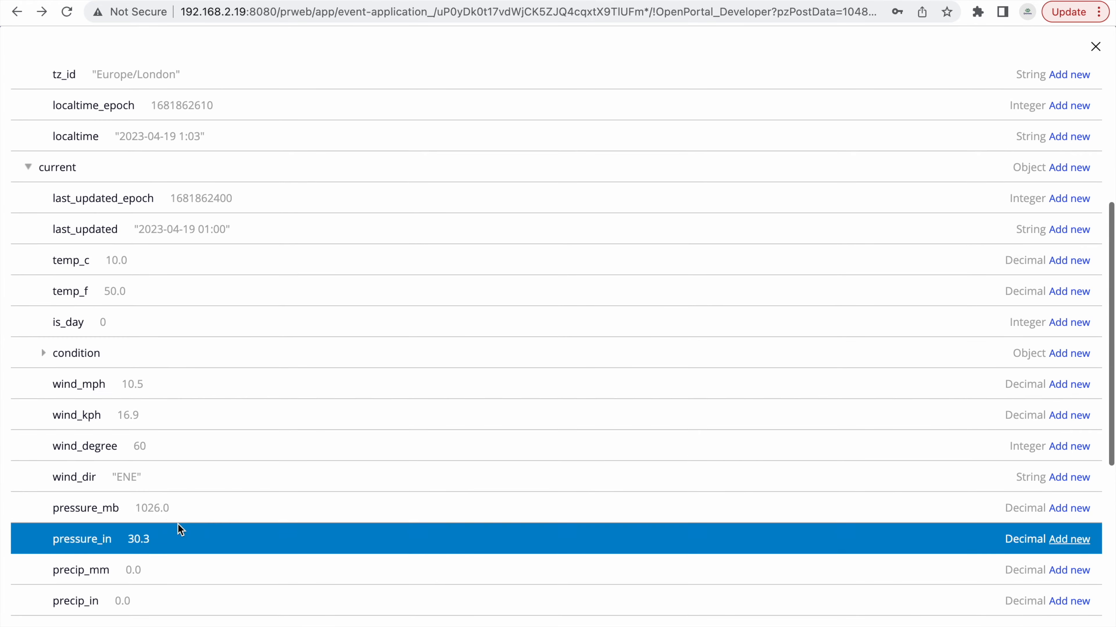
scroll(485, 347, "up", 4)
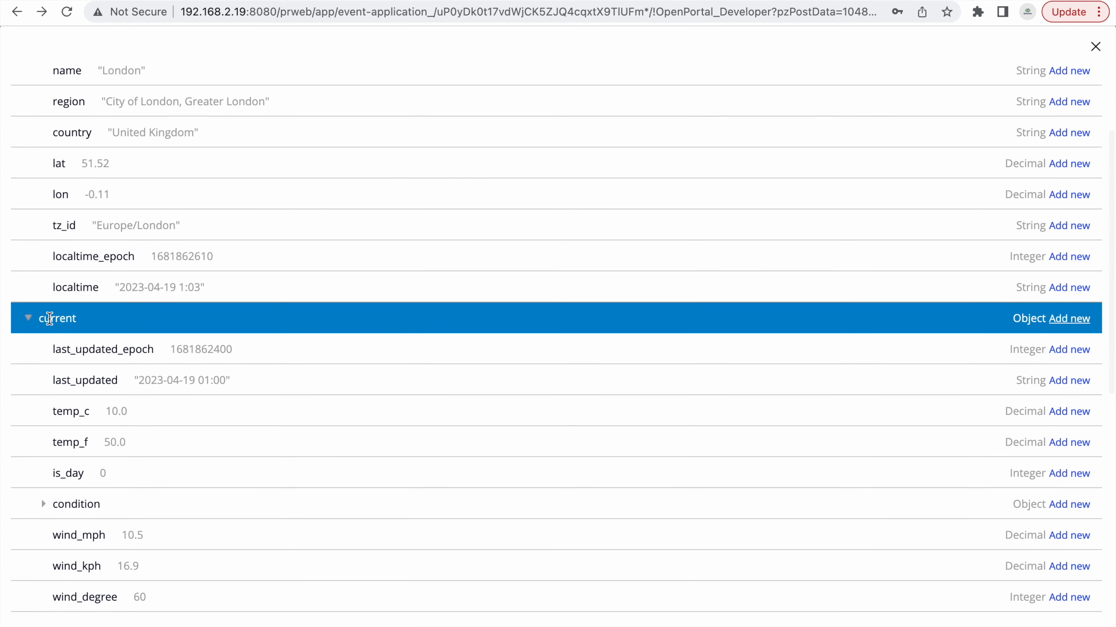
left_click(28, 319)
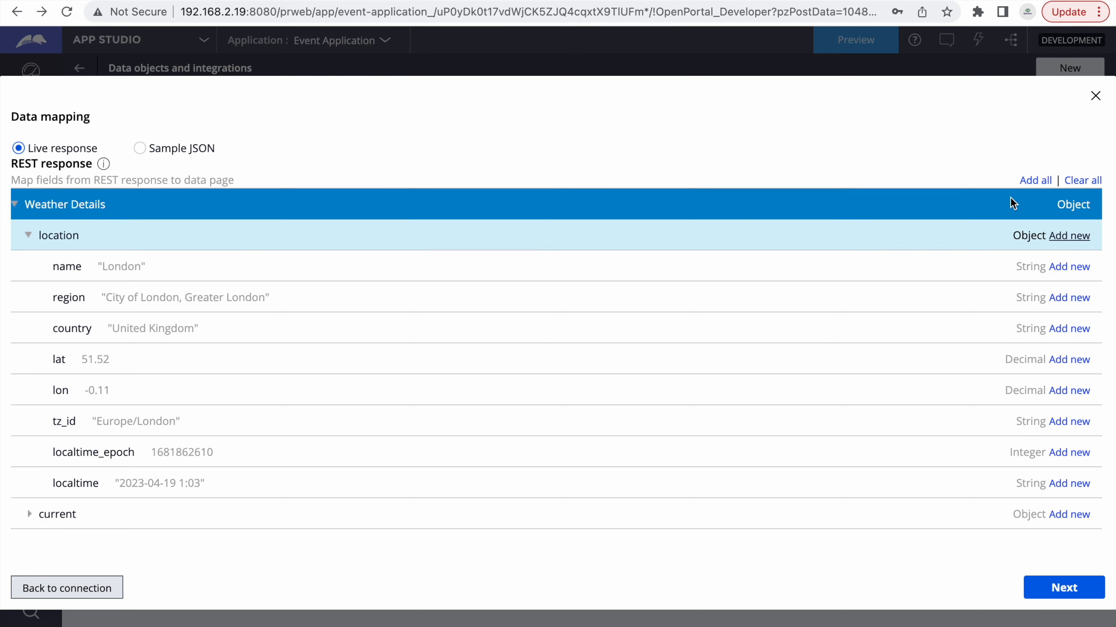
- Map all fields of the live REST response to the data page and continue to the environment settings
left_click(1045, 184)
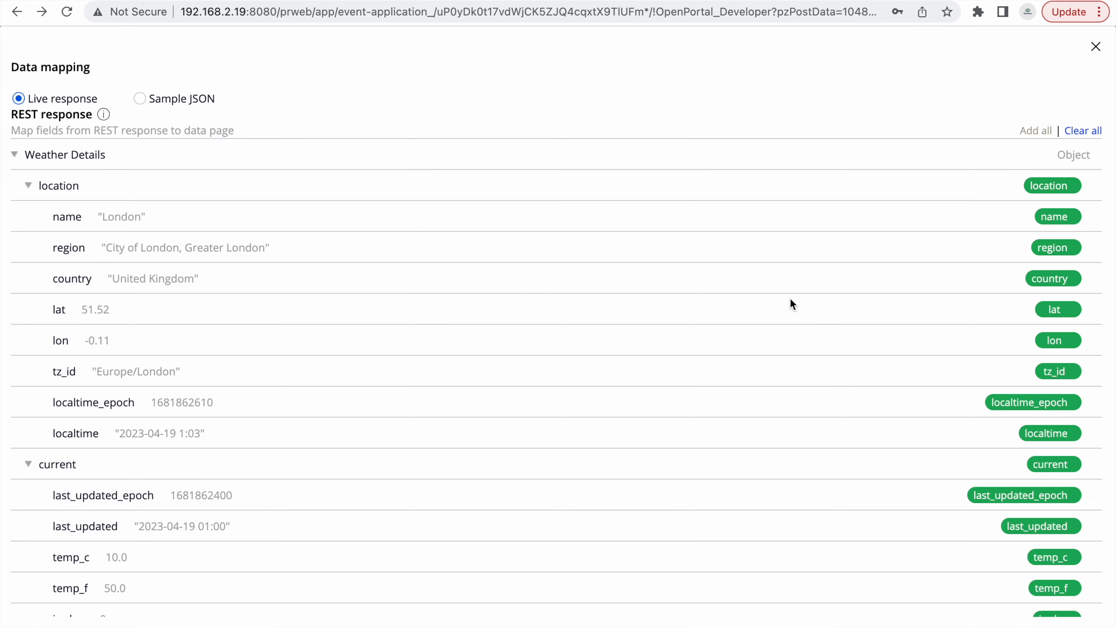
scroll(902, 437, "down", 15)
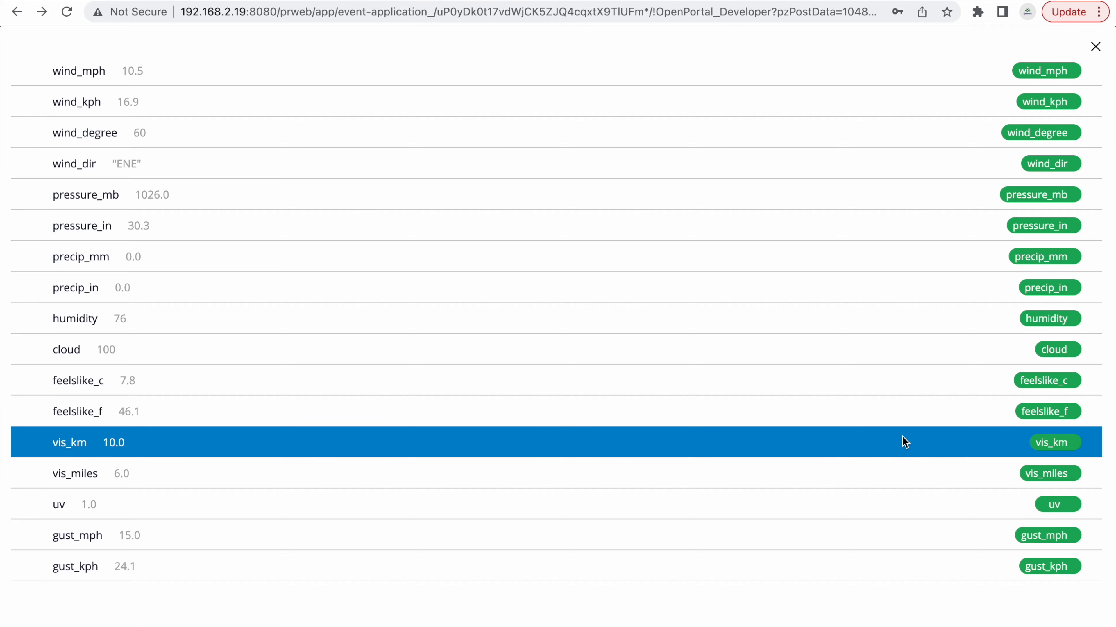
scroll(903, 441, "up", 10)
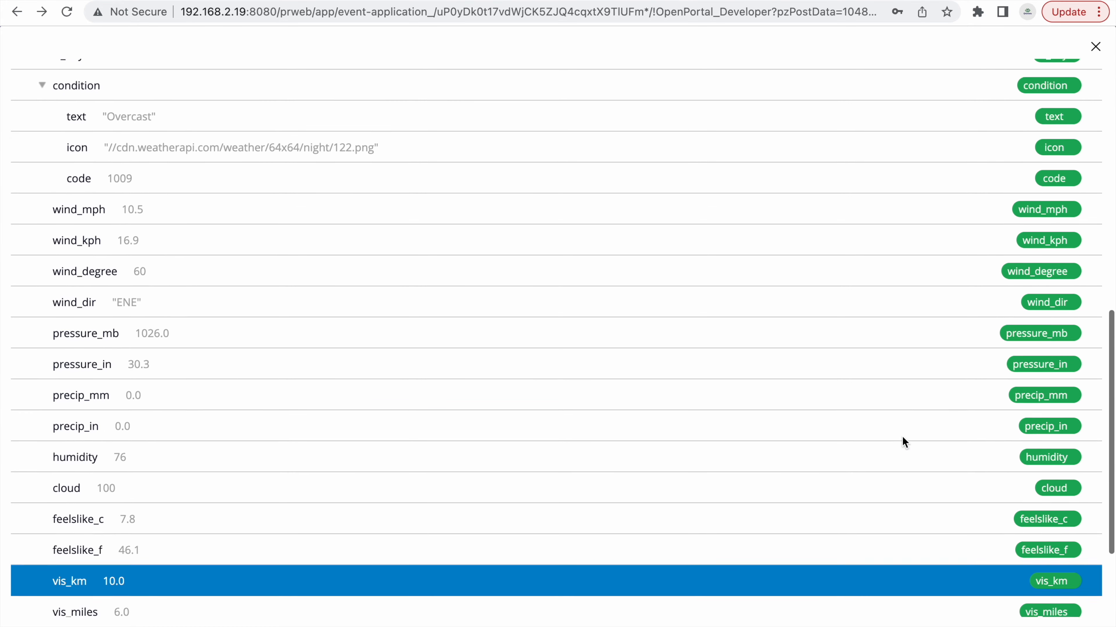
scroll(902, 434, "up", 3)
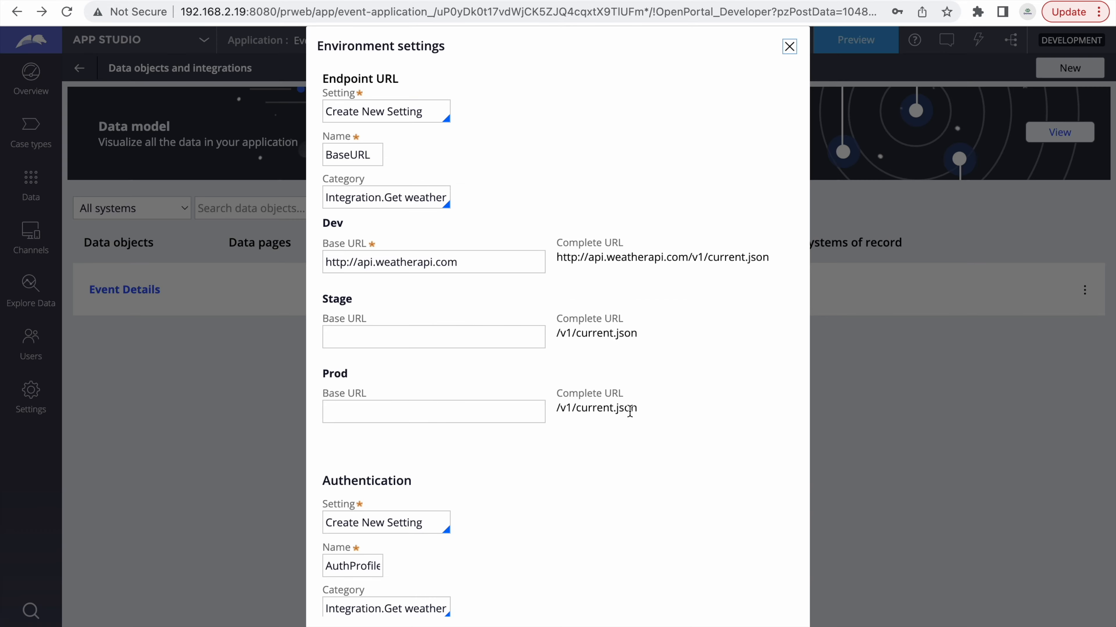
- Examine the base URL and authentication scheme settings for the Dev, Stage and Prod environments
left_click(450, 336)
scroll(451, 339, "down", 1)
scroll(451, 340, "up", 1)
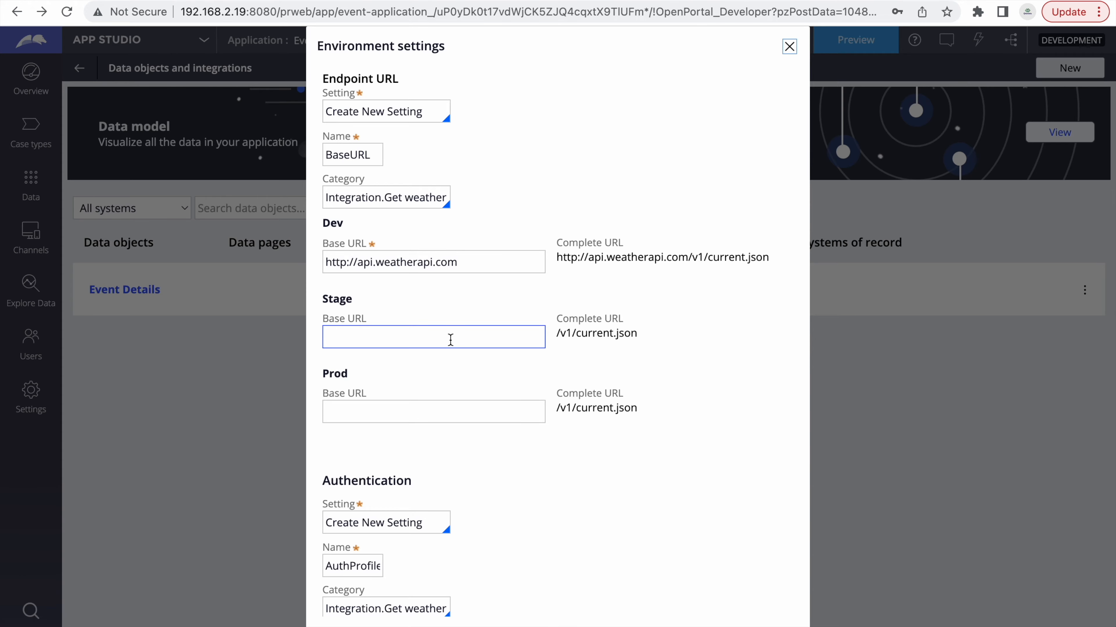
scroll(472, 555, "down", 3)
scroll(465, 421, "down", 5)
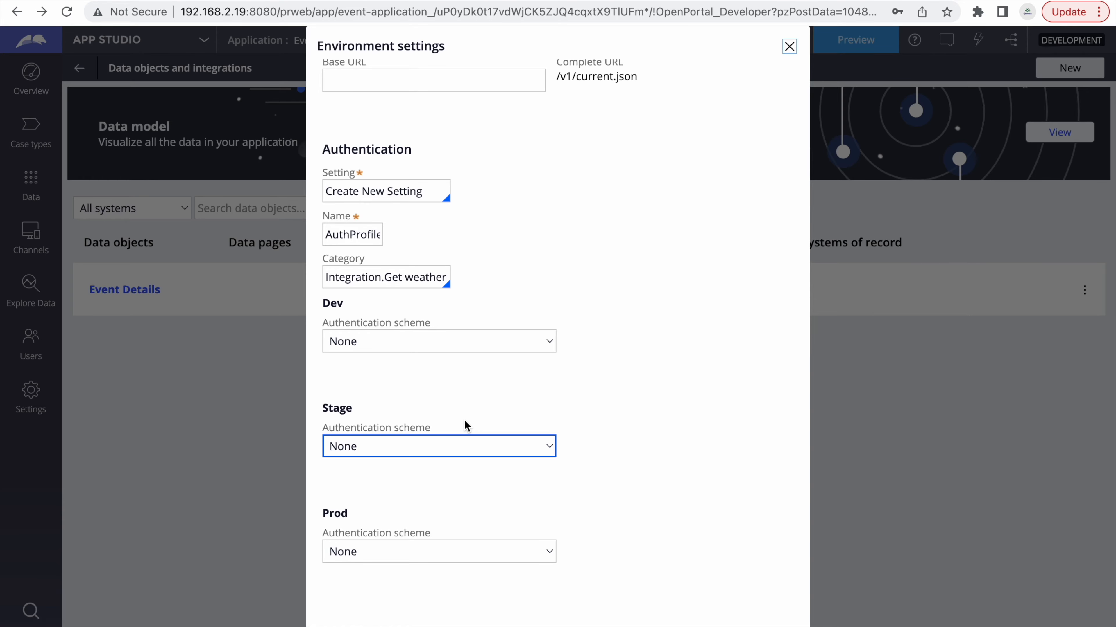
scroll(464, 425, "down", 1)
scroll(556, 402, "up", 3)
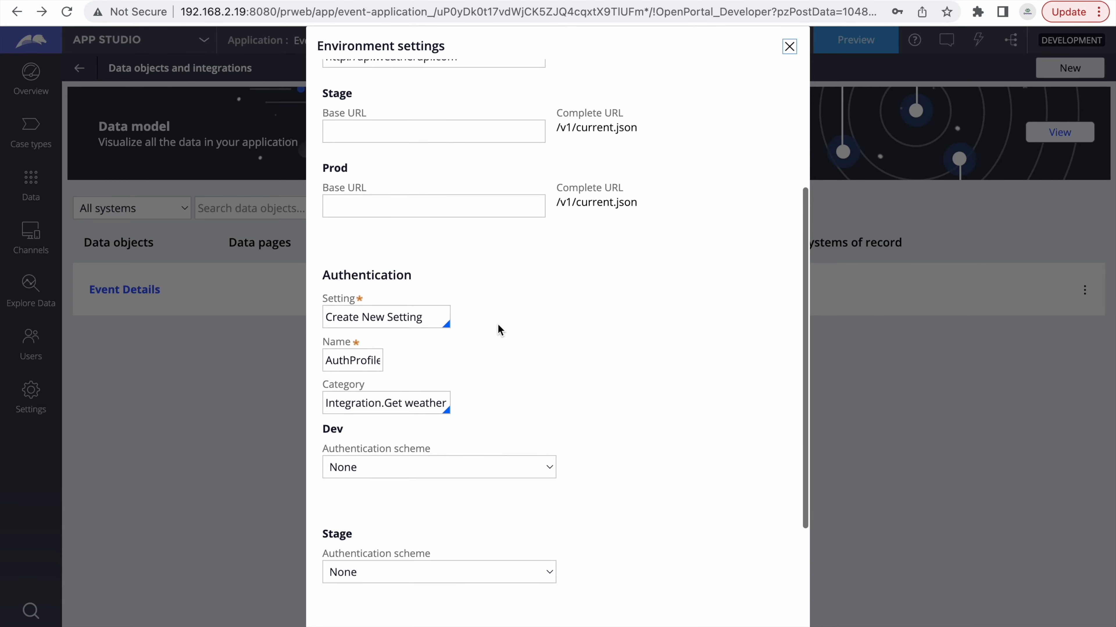
scroll(497, 329, "up", 5)
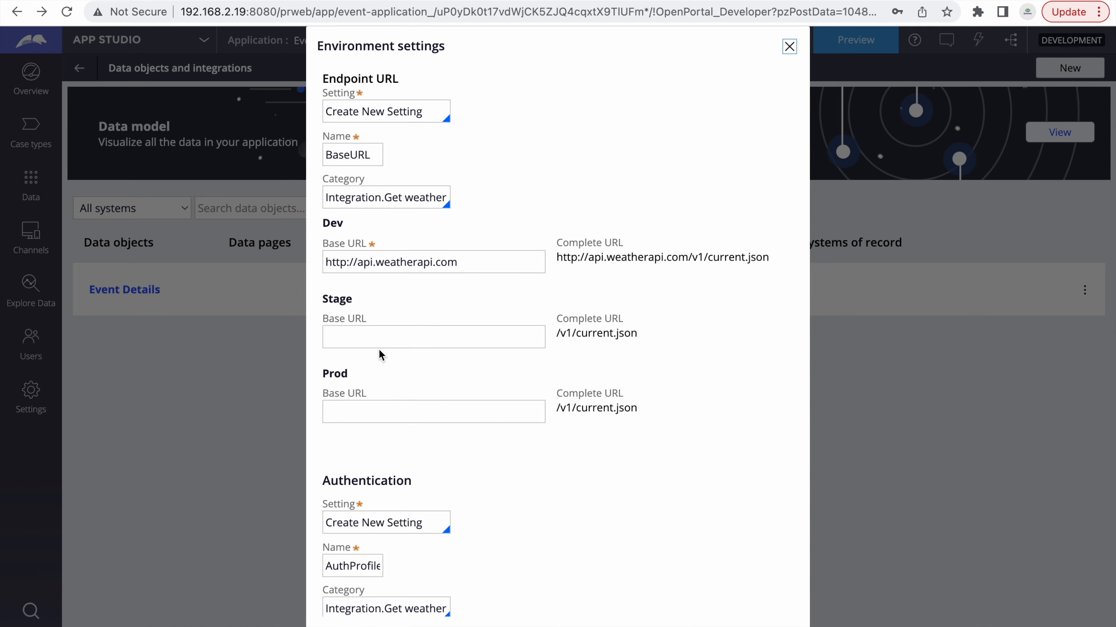
double_click(396, 263)
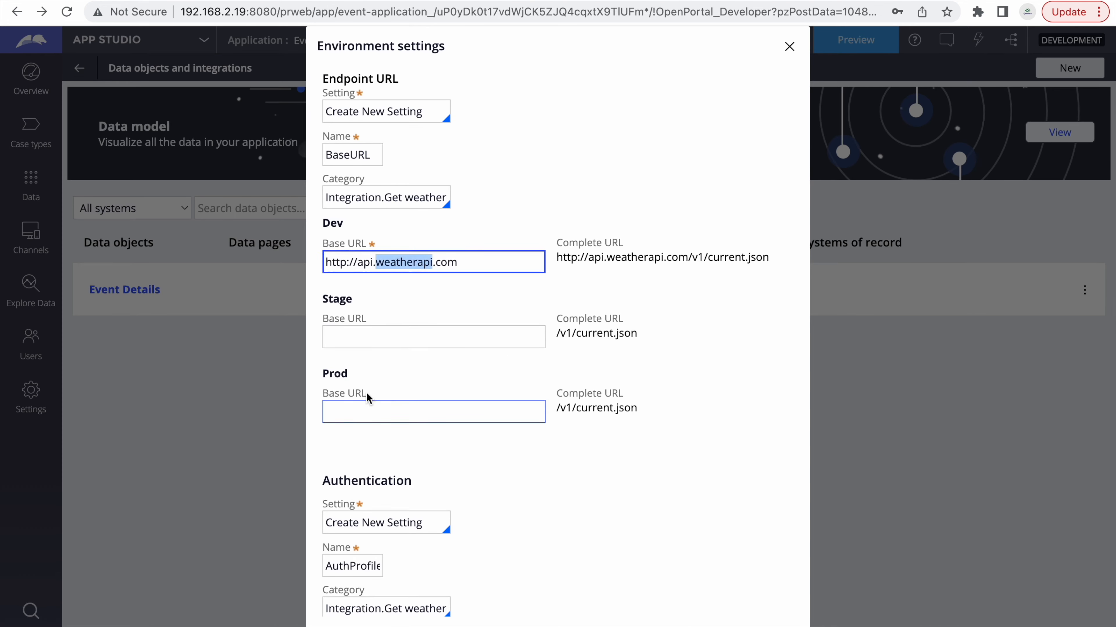
- Finish reviewing the base URL environment settings and create the Weather Details data object
left_click(351, 407)
double_click(414, 260)
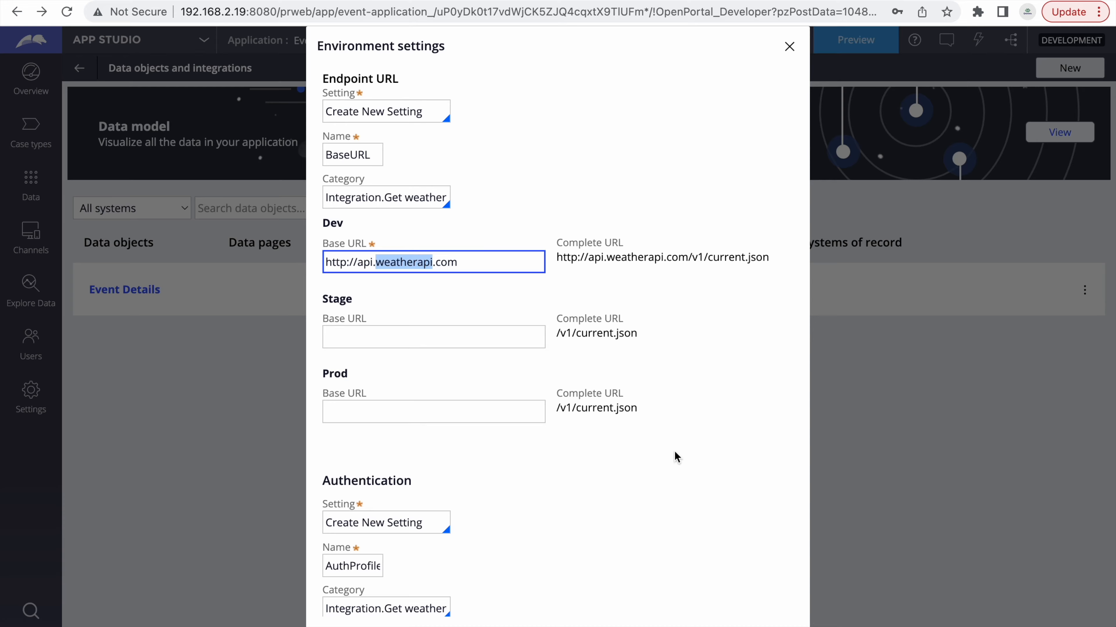
scroll(676, 457, "down", 8)
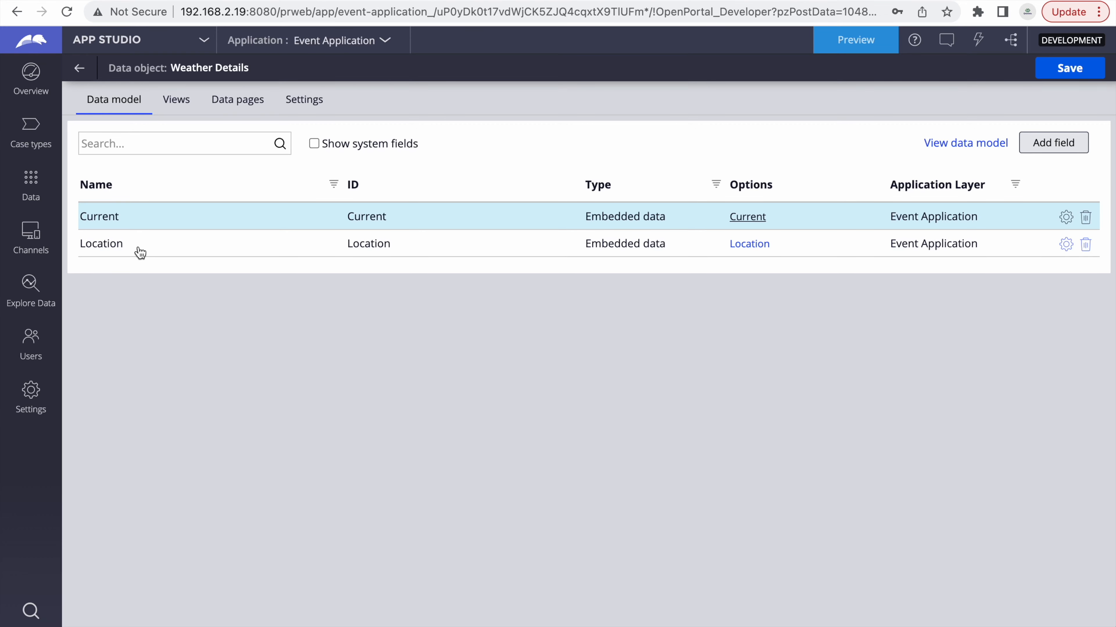
- Examine the fields of the embedded Current data object and its nested Condition object, and leave both
left_click(752, 218)
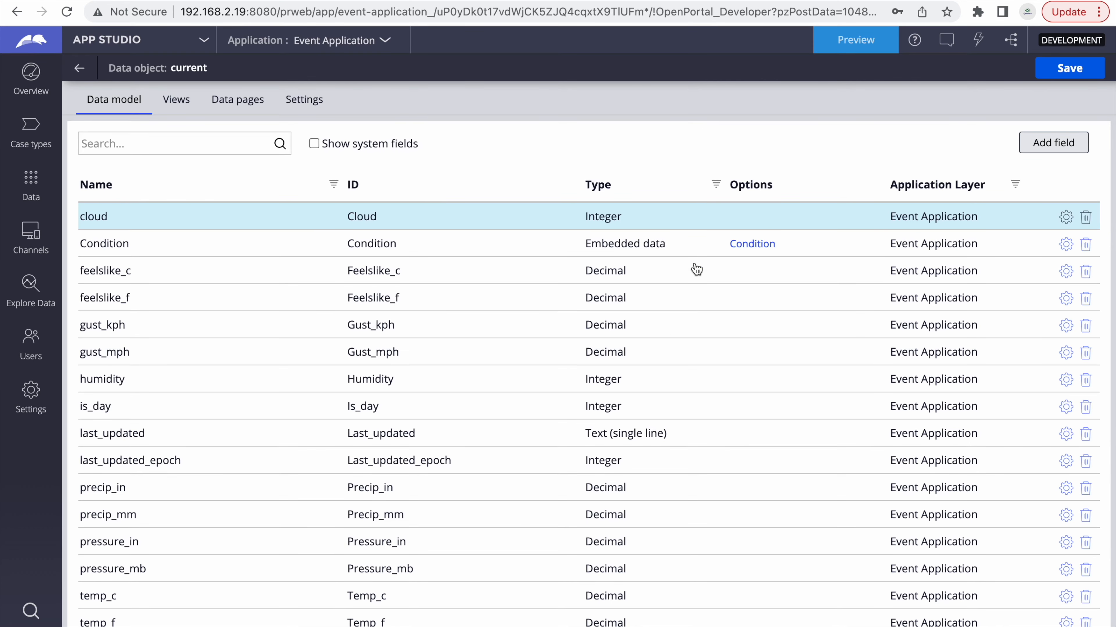
left_click(745, 245)
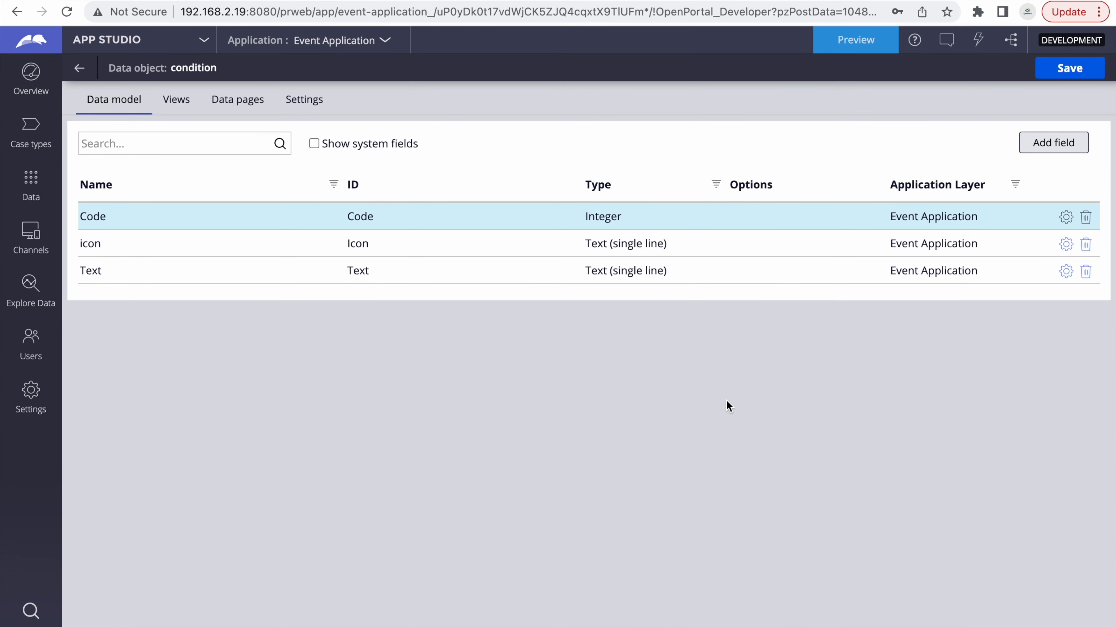
left_click(82, 70)
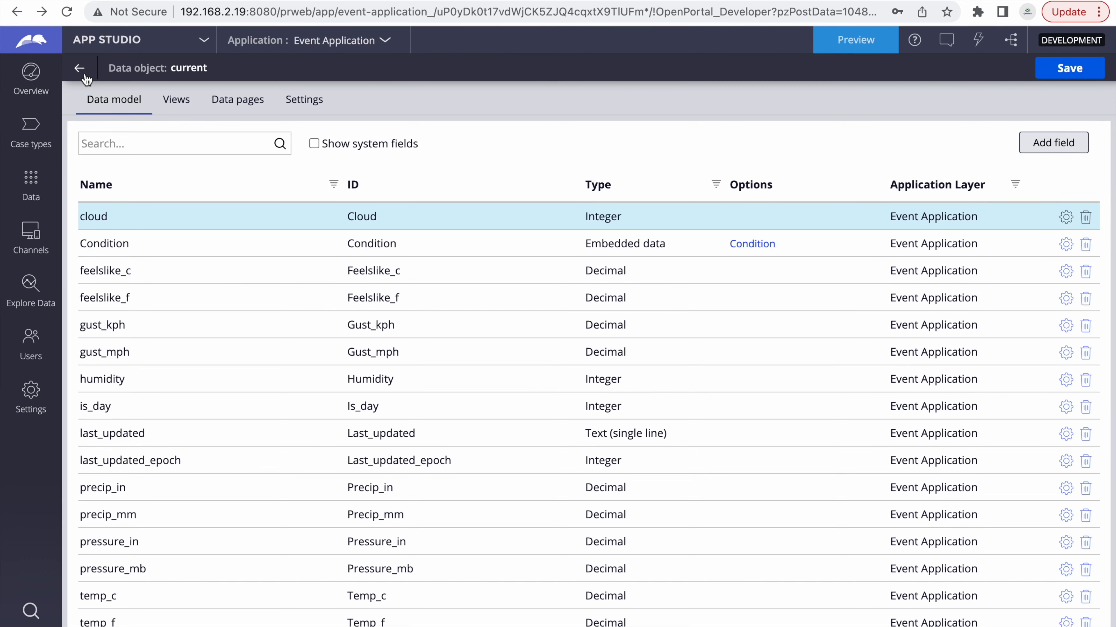
left_click(86, 76)
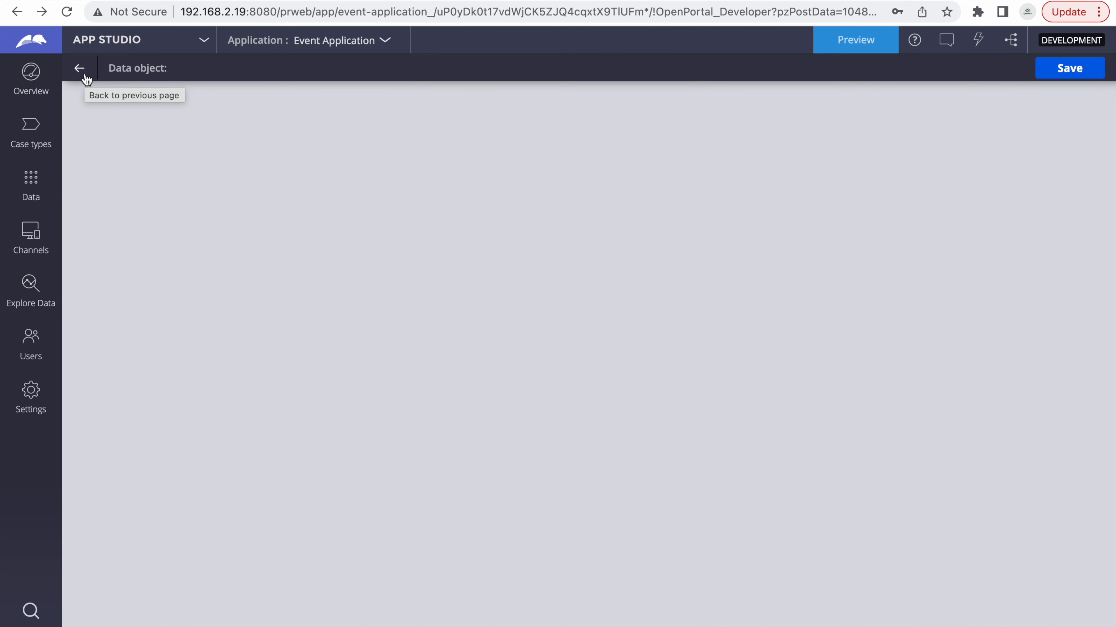
- Open the data pages of Weather Details and examine the endpoint and authentication environment settings of its REST-sourced data page
left_click(43, 75)
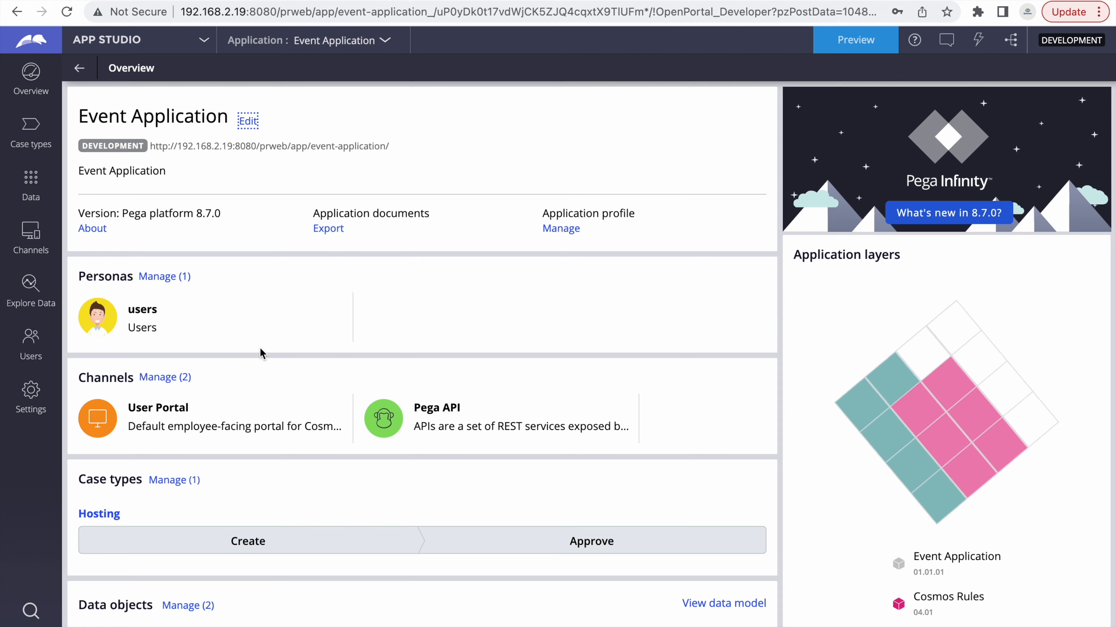
left_click(31, 201)
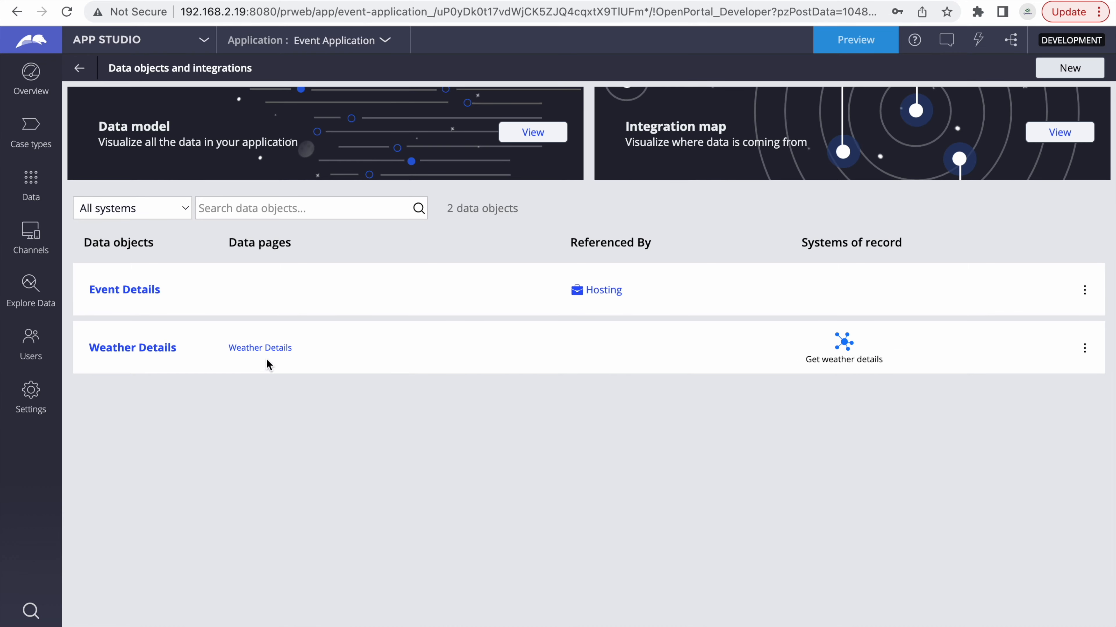
left_click(255, 351)
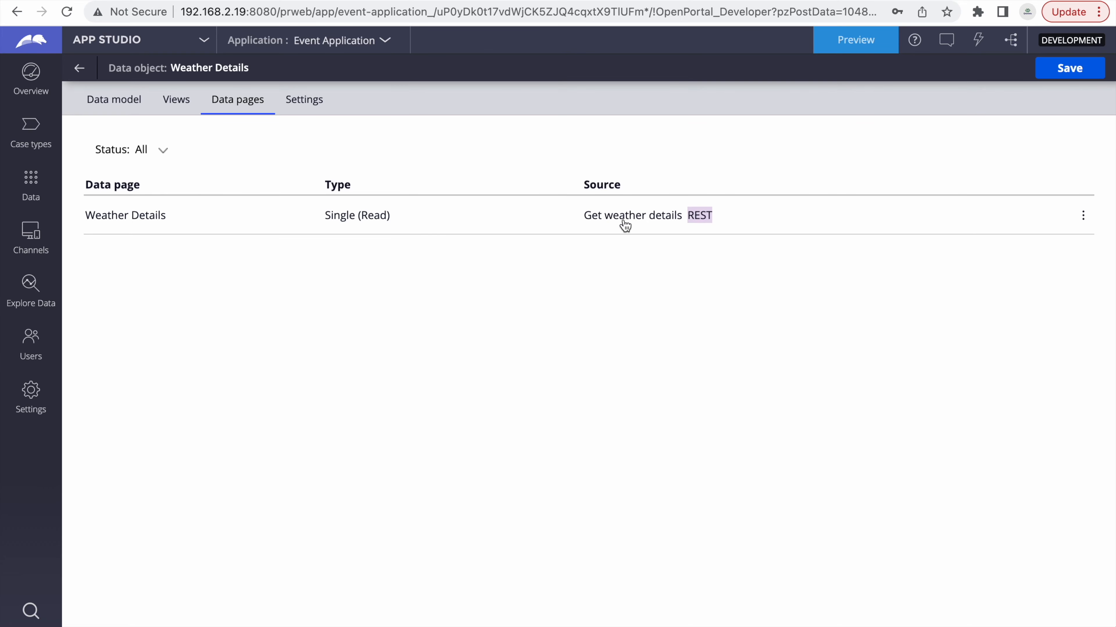
left_click(702, 220)
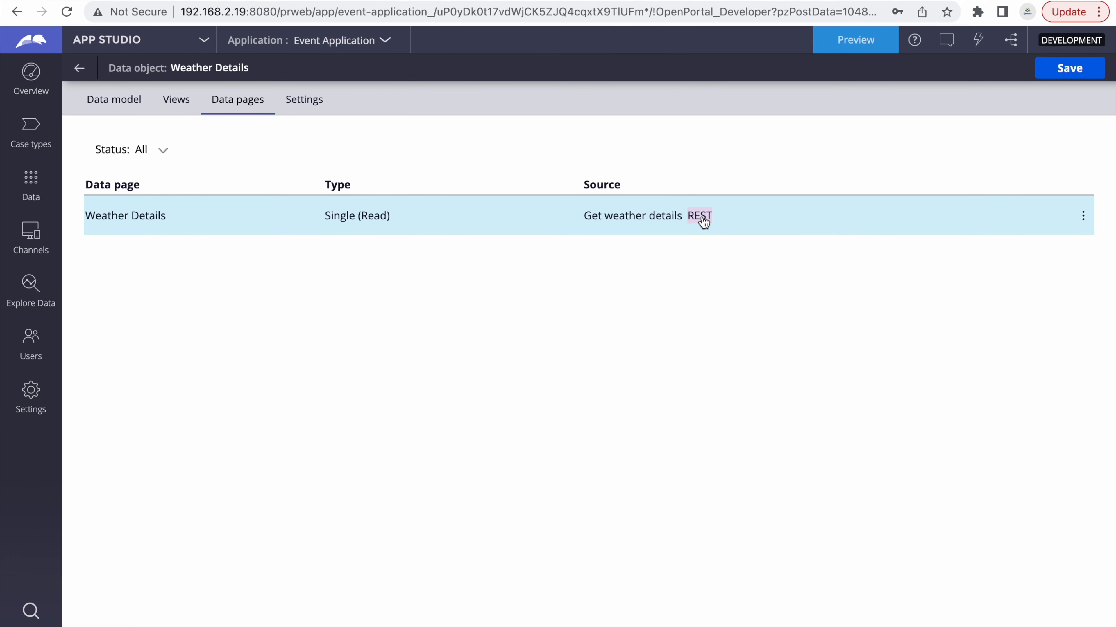
left_click(1082, 215)
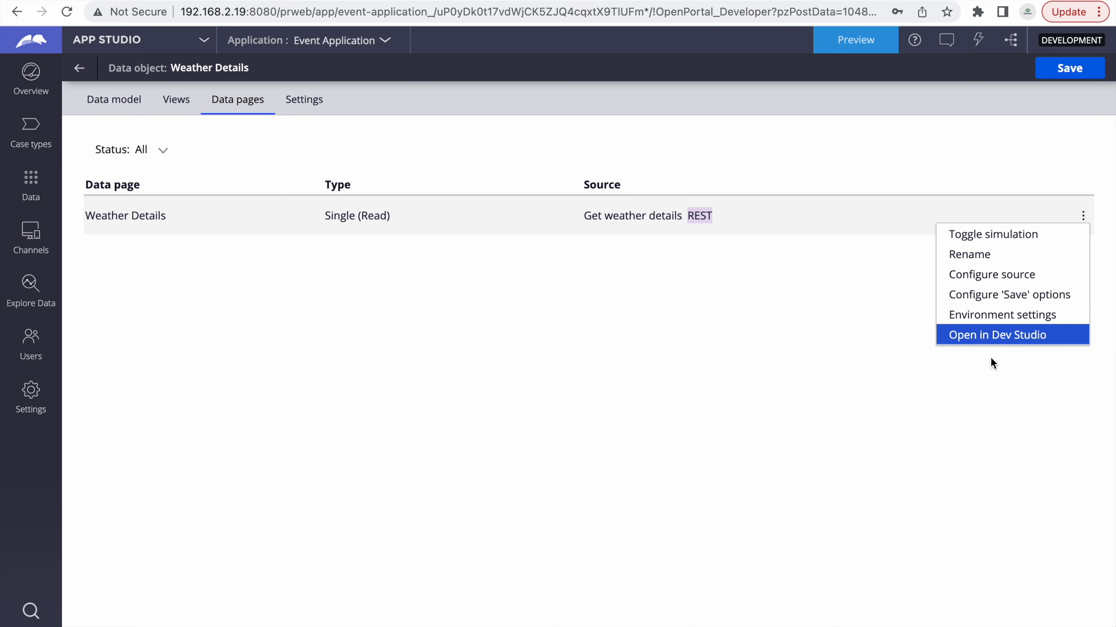
left_click(989, 313)
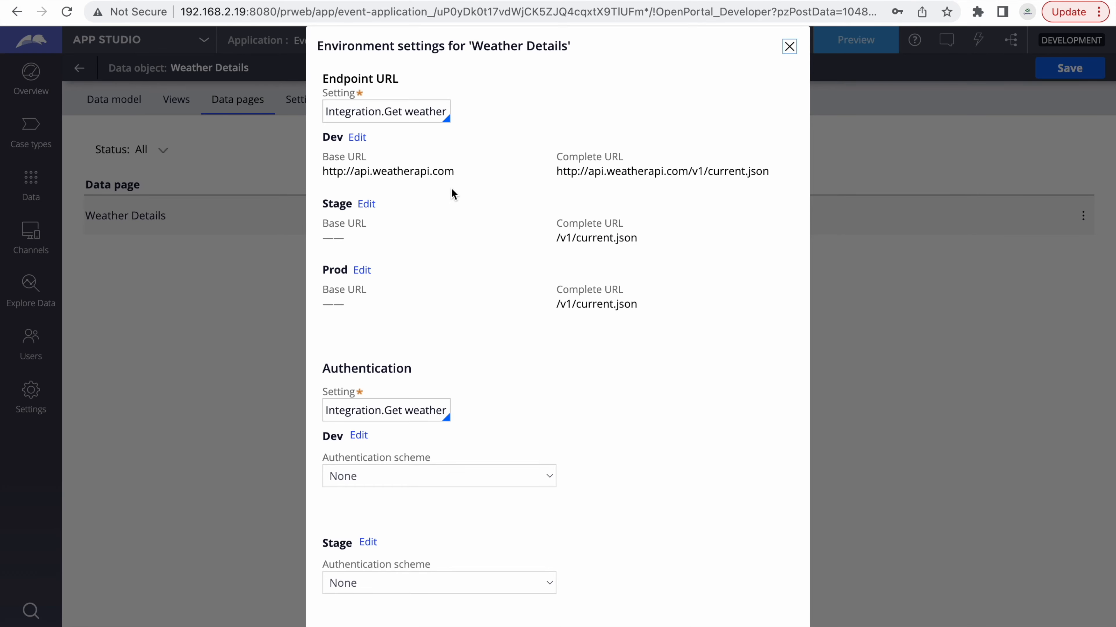
scroll(433, 274, "down", 4)
scroll(400, 396, "up", 4)
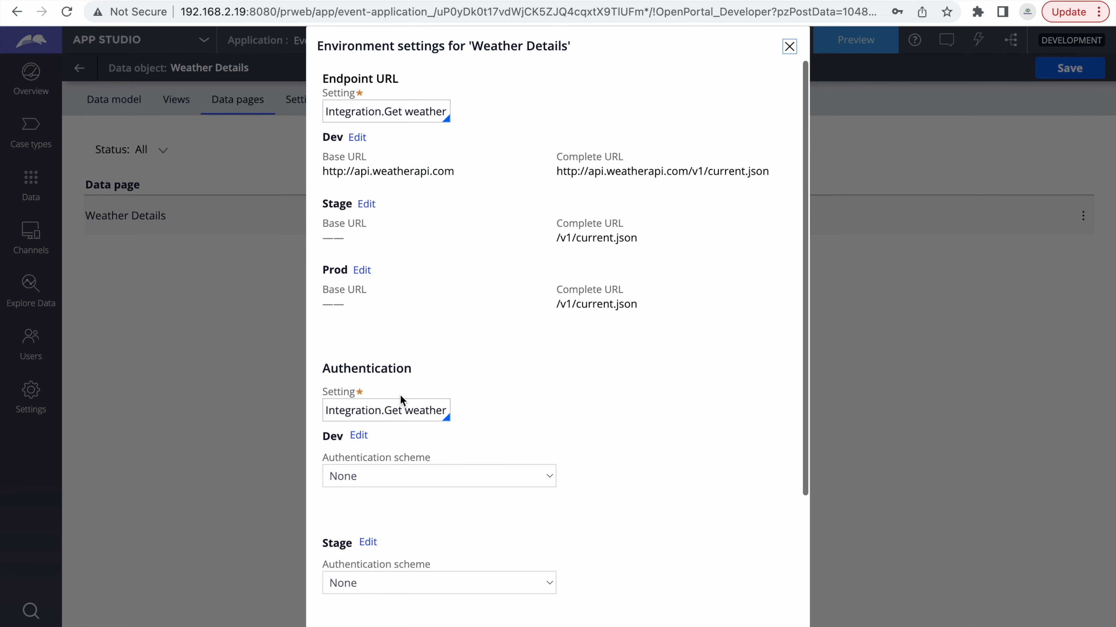
left_click(789, 47)
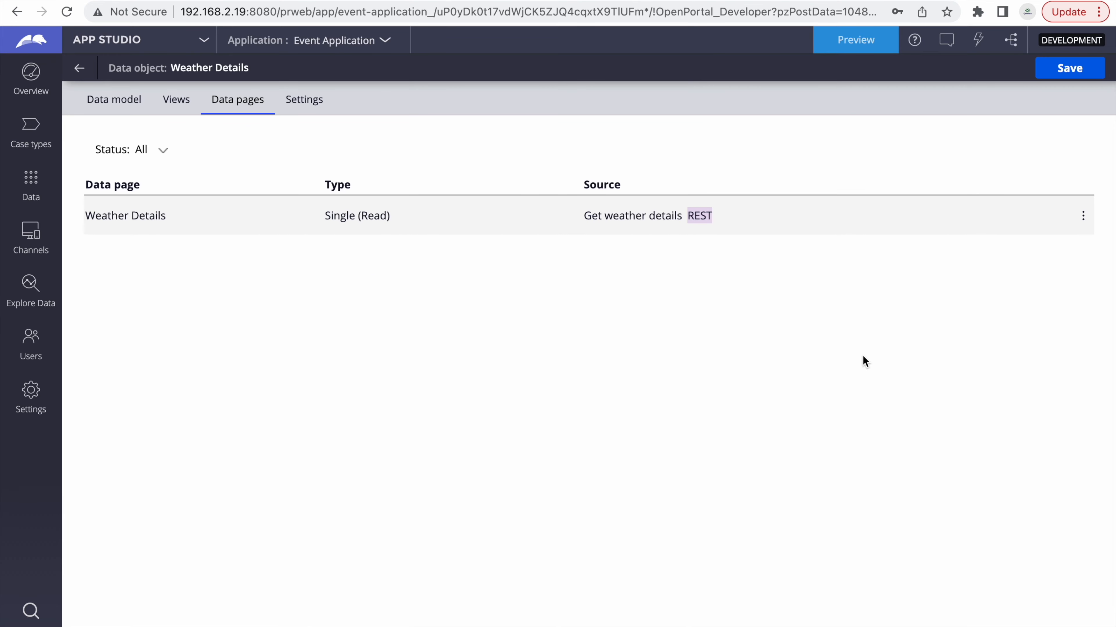
- Open the Weather Details data page in Dev Studio and examine its object type, REST data source and response transform parameters
left_click(1082, 215)
left_click(1003, 336)
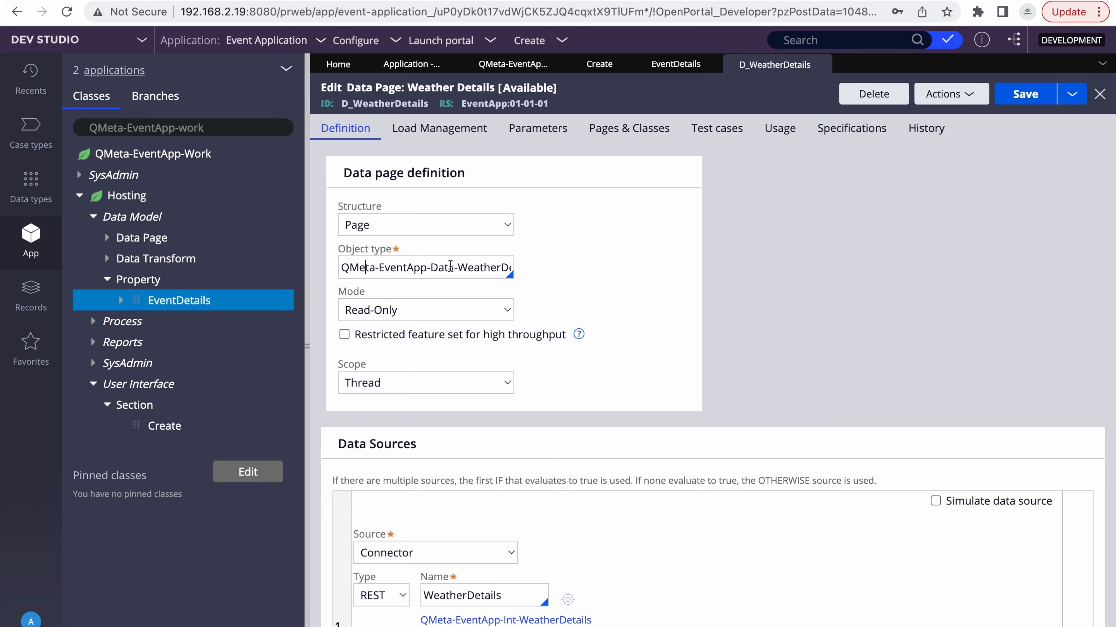
left_click(501, 267)
scroll(492, 258, "down", 5)
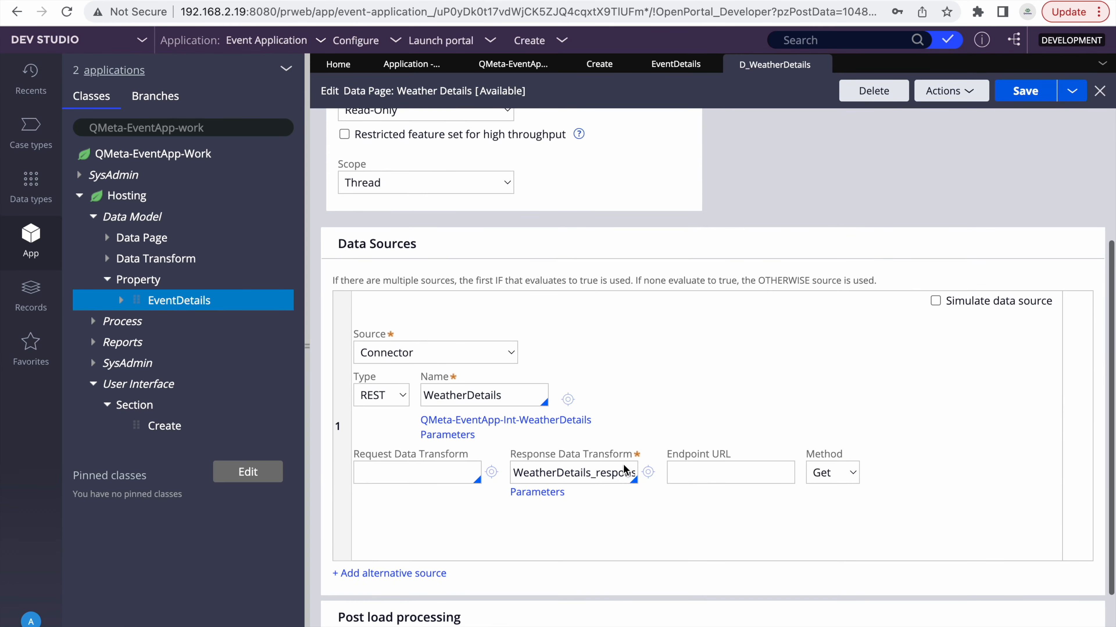
left_click(531, 493)
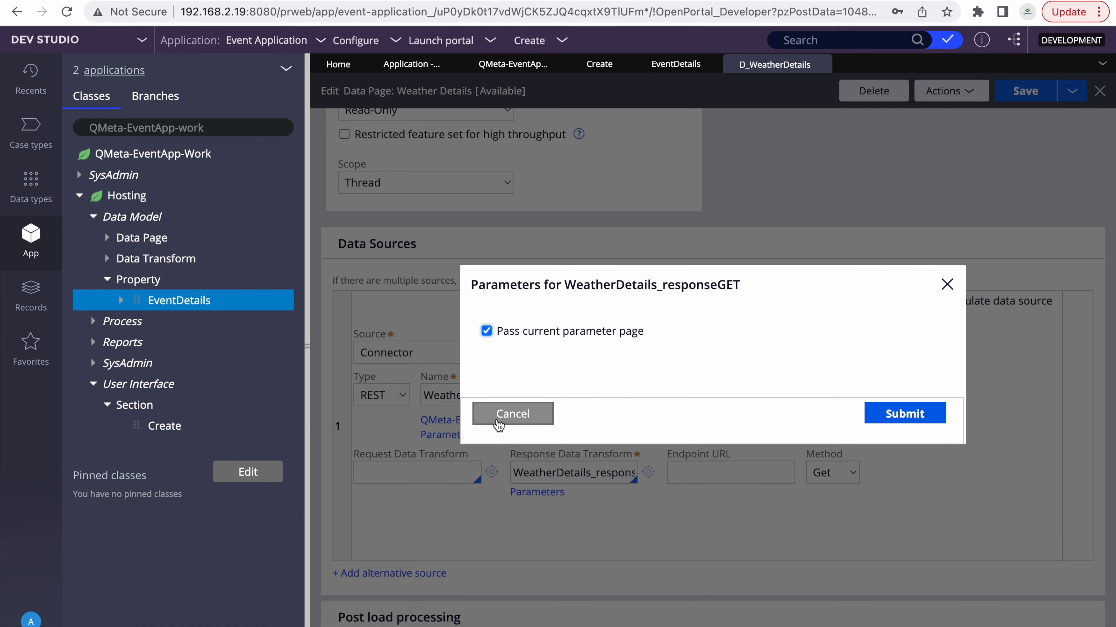
left_click(498, 413)
- Open the WeatherDetails REST connector and examine the per-production-level values of its base URL application setting
left_click(568, 398)
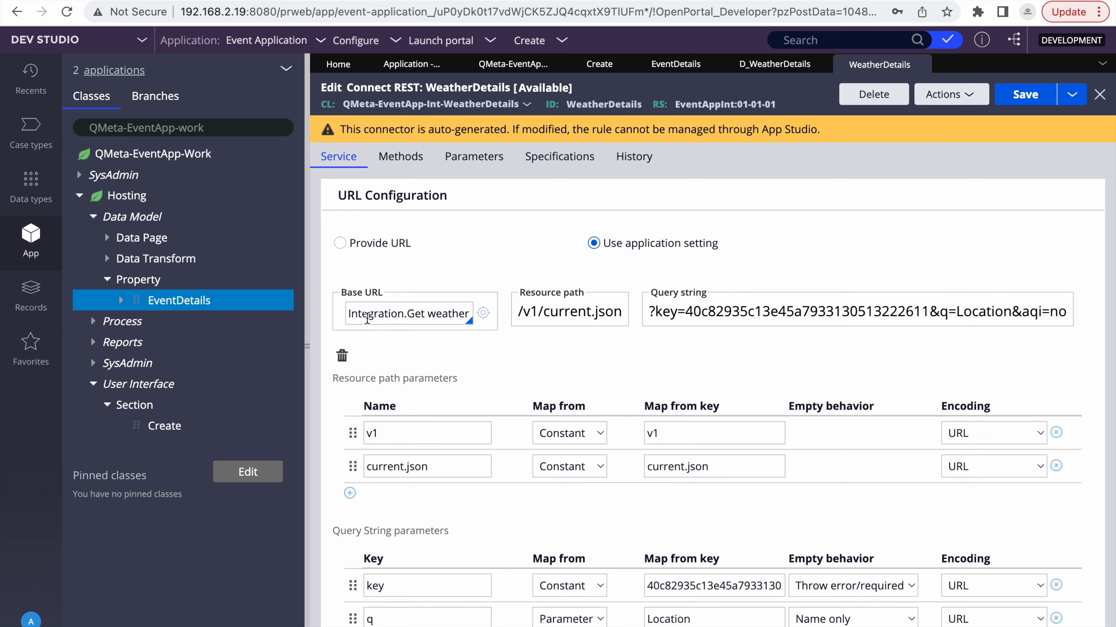
left_click(482, 314)
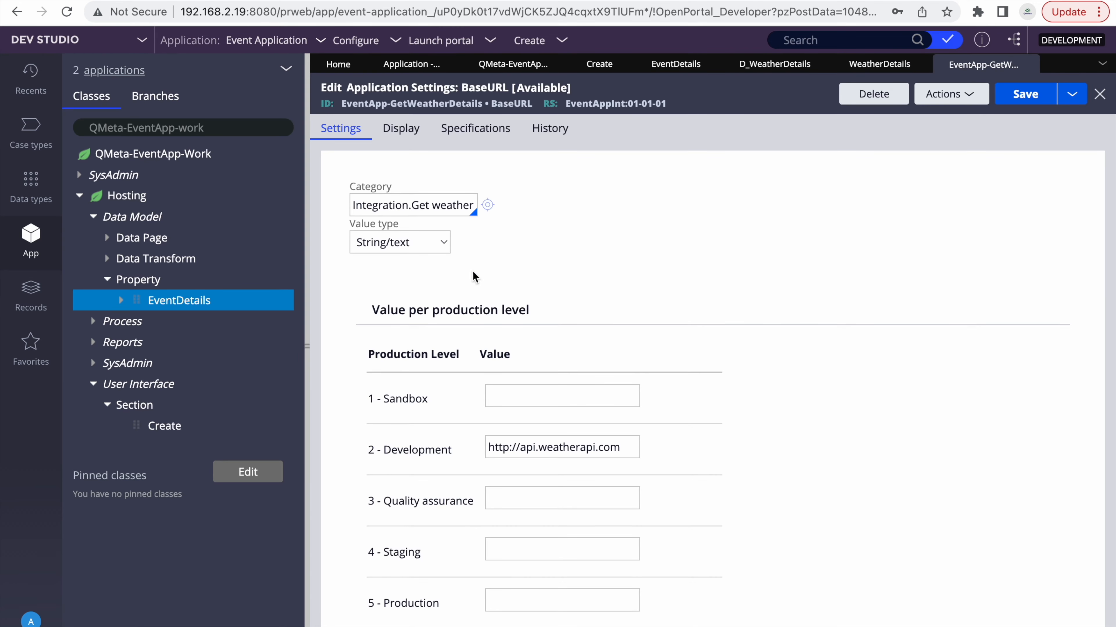
triple_click(513, 447)
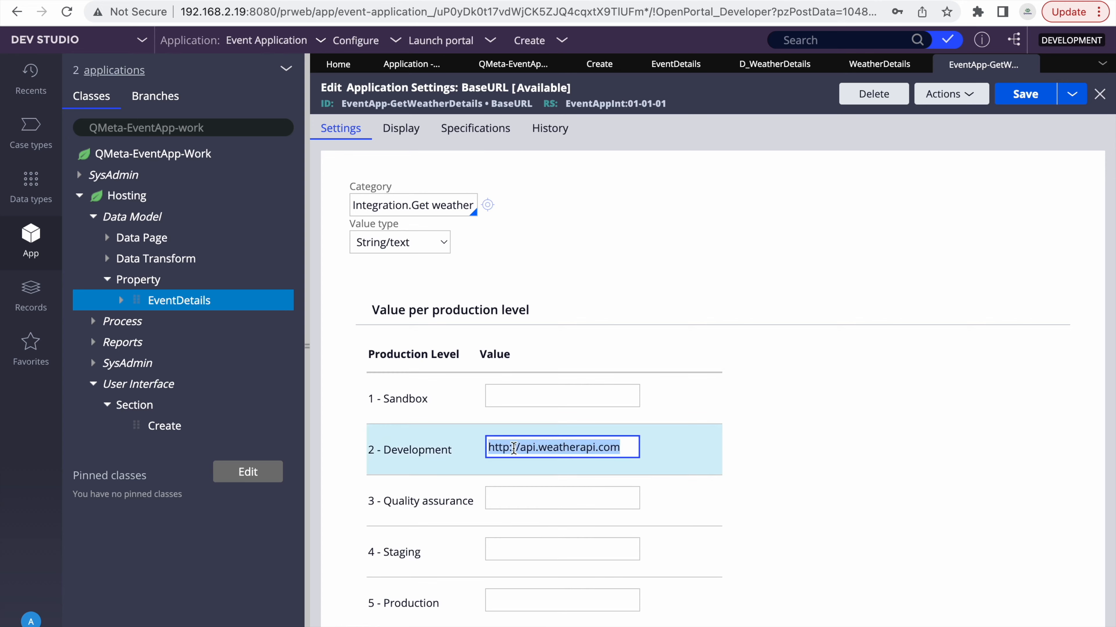
left_click(1030, 65)
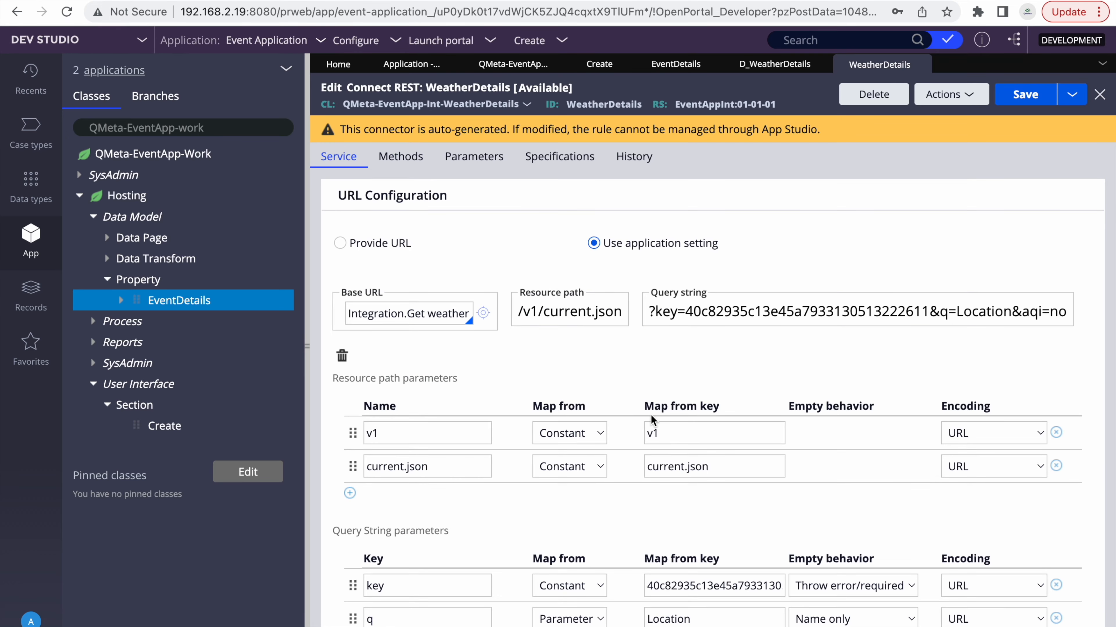
- Examine the connector's query string parameters and how q is mapped to the Location parameter
scroll(652, 420, "down", 5)
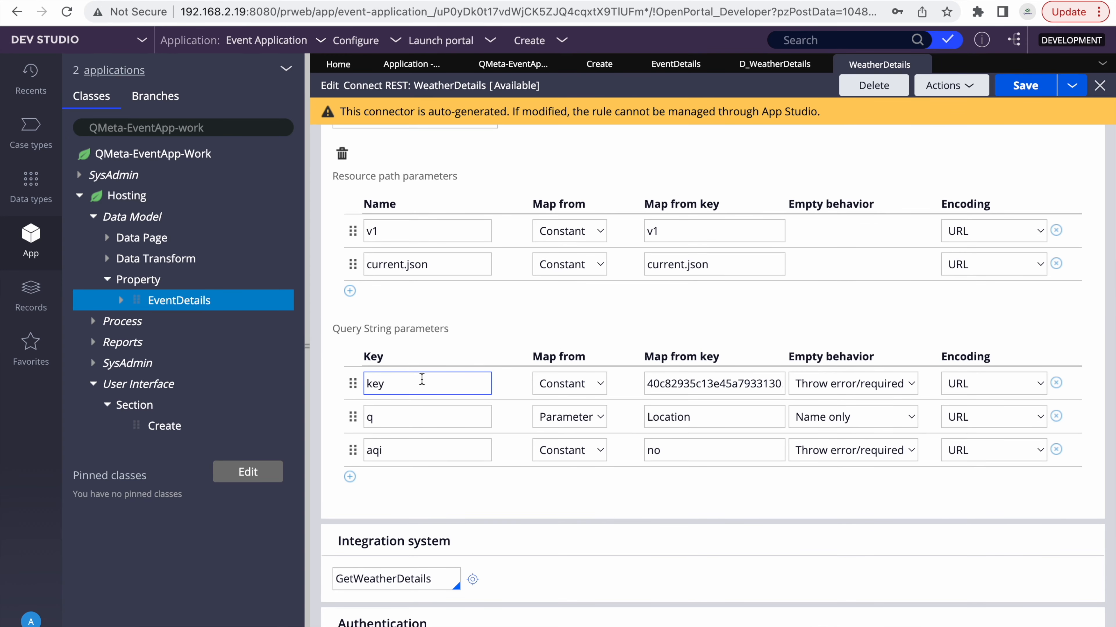
left_click(421, 380)
left_click(393, 466)
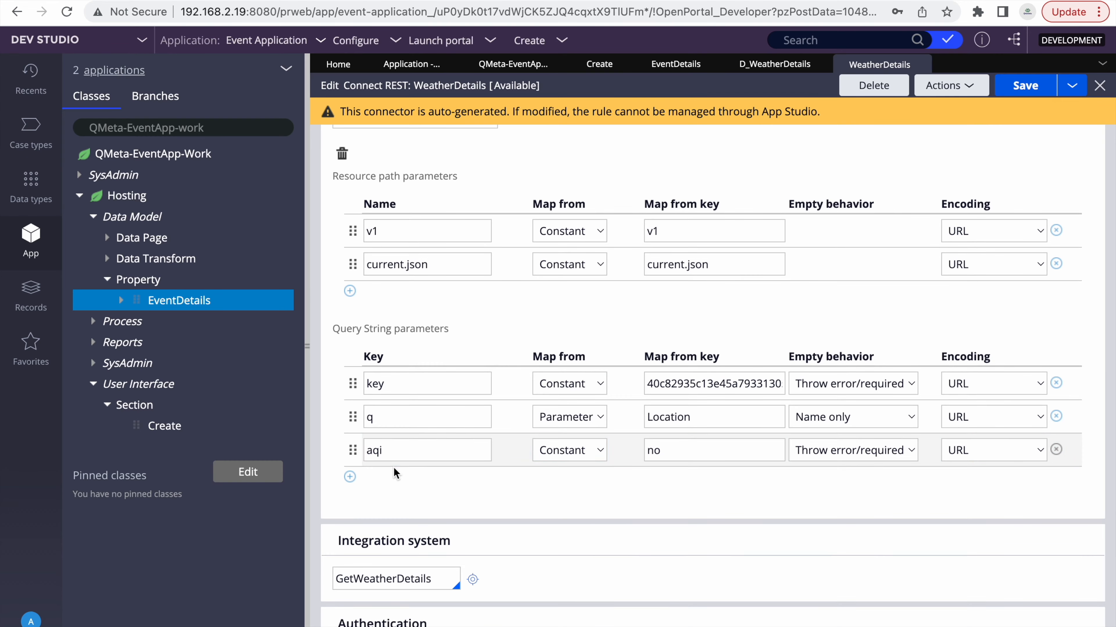
left_click(397, 417)
left_click(662, 441)
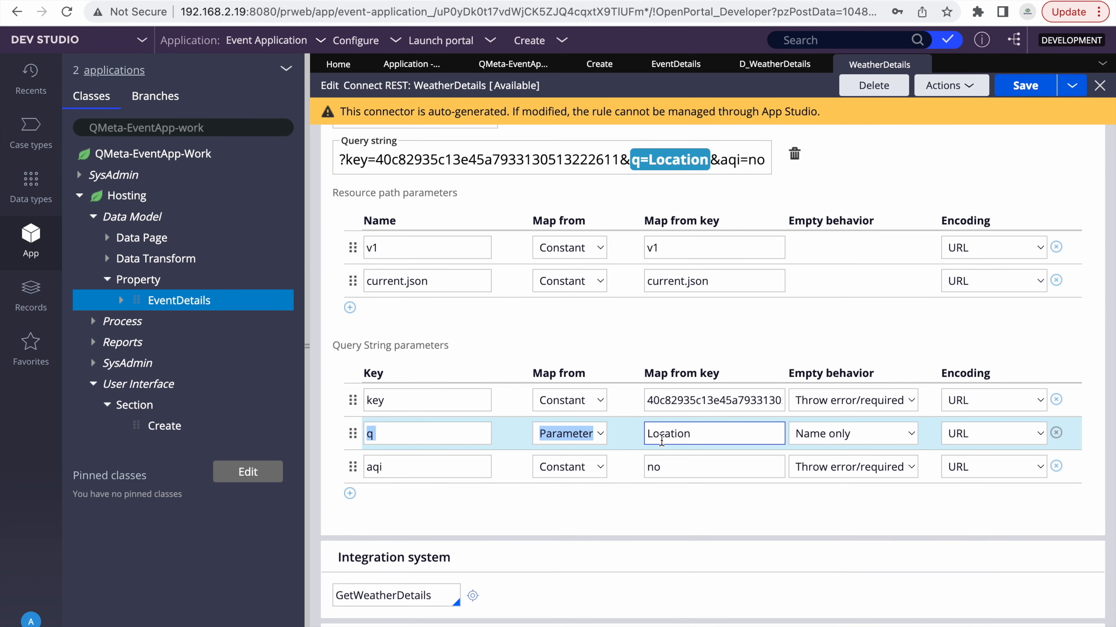
double_click(661, 435)
- Return to the D_WeatherDetails data page and check its Location parameter definition
left_click(766, 67)
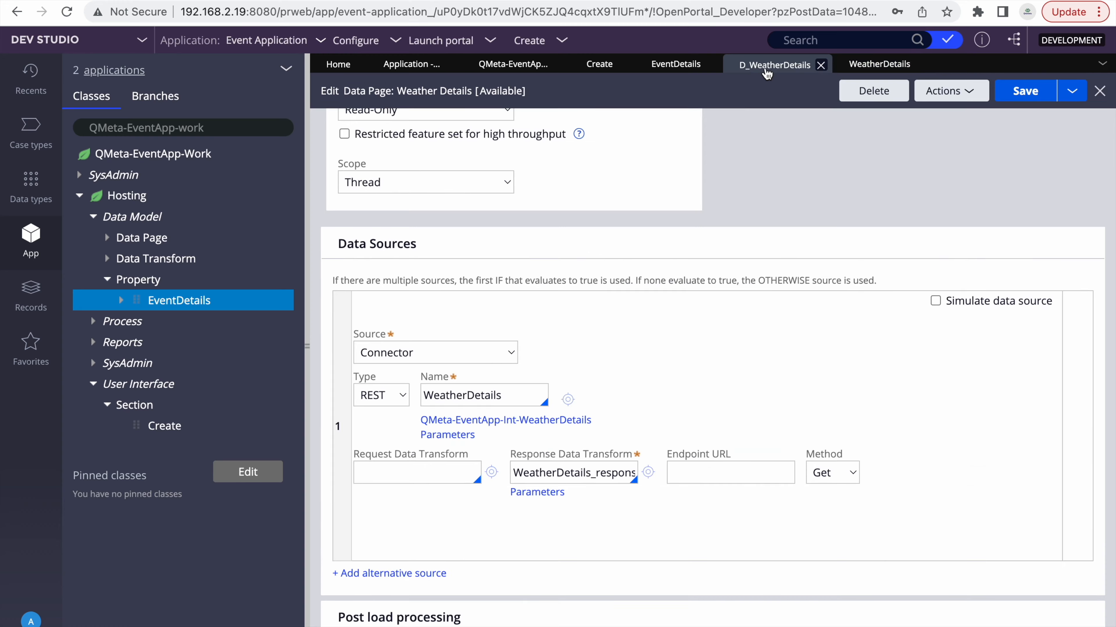
left_click(545, 132)
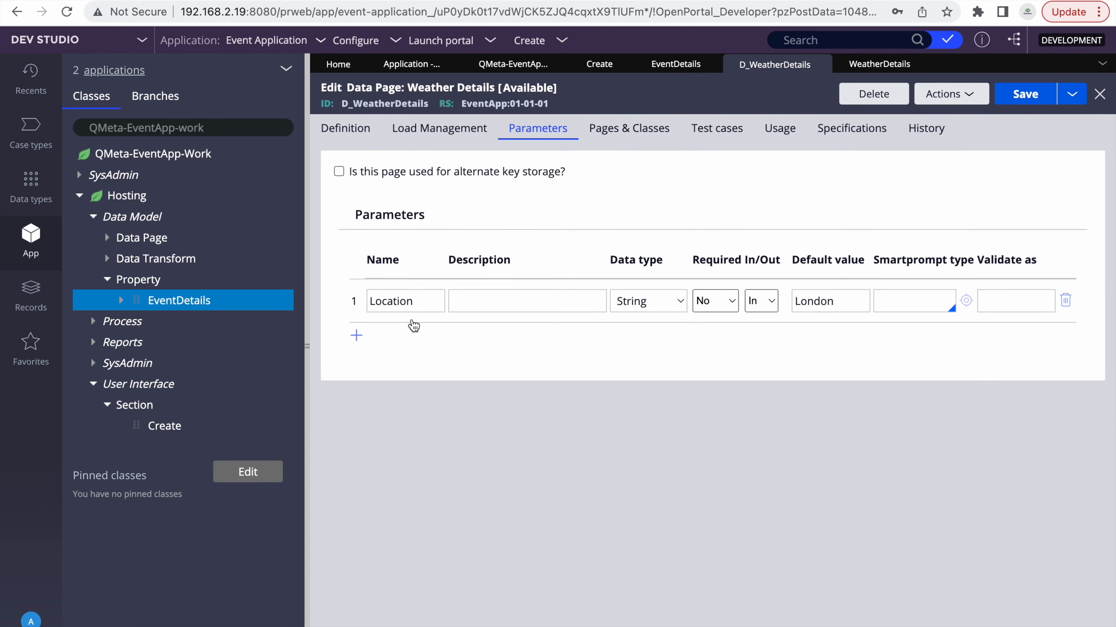
double_click(394, 303)
- Open the data page's response data transform and the JSON data transform that it applies
left_click(354, 139)
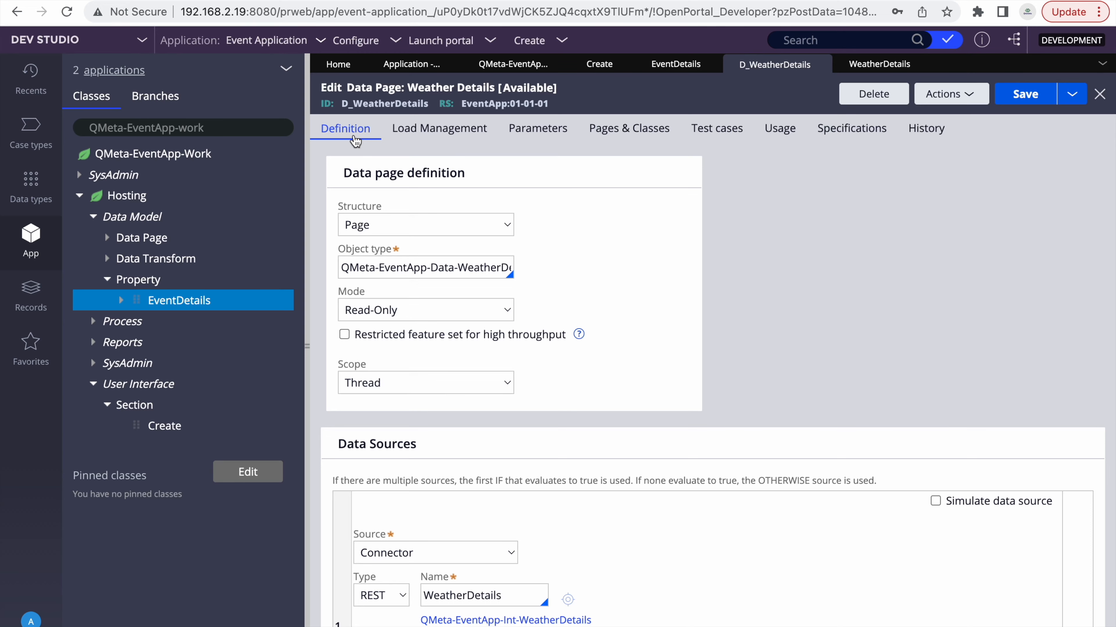
scroll(639, 253, "down", 5)
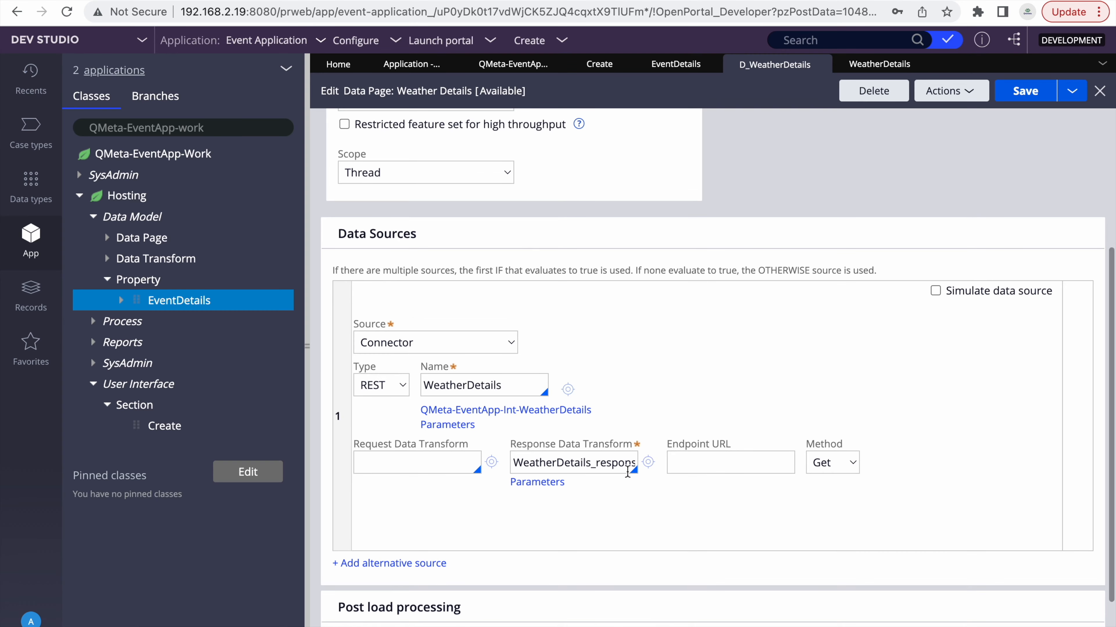
left_click(651, 462)
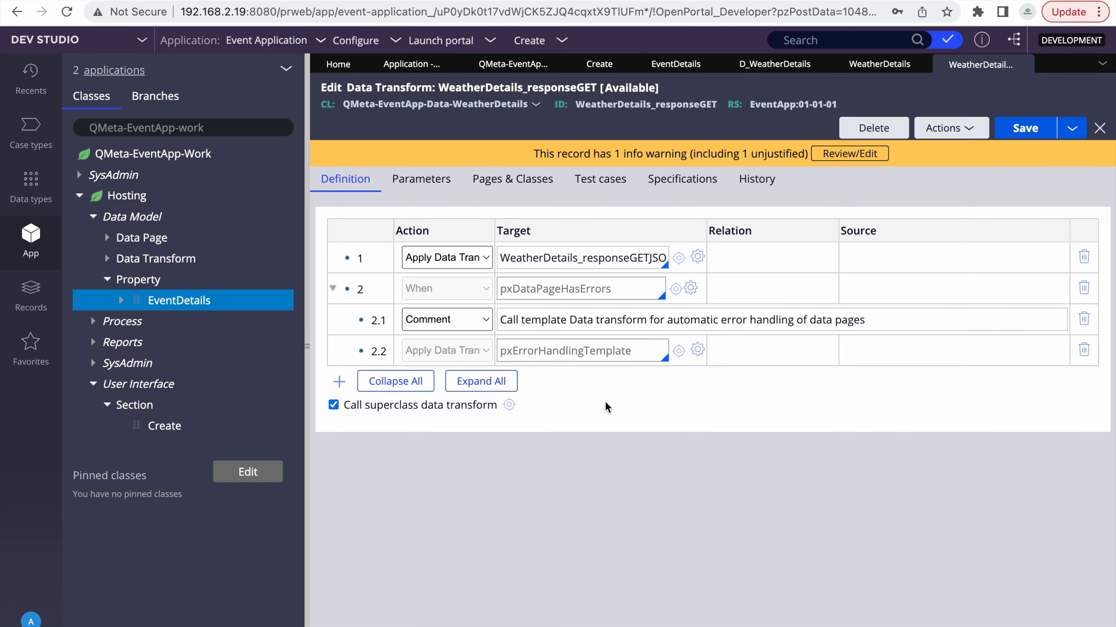
left_click(679, 259)
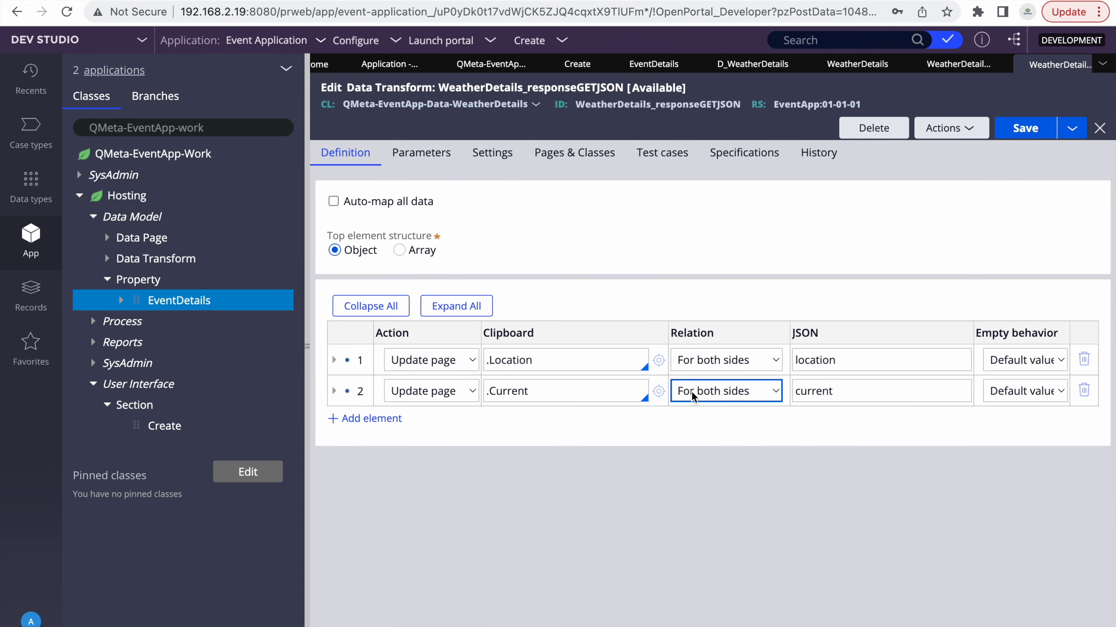
- Examine the JSON mappings under Location in the widened view, close both data transforms and restore the explorer beside the data page
left_click(334, 359)
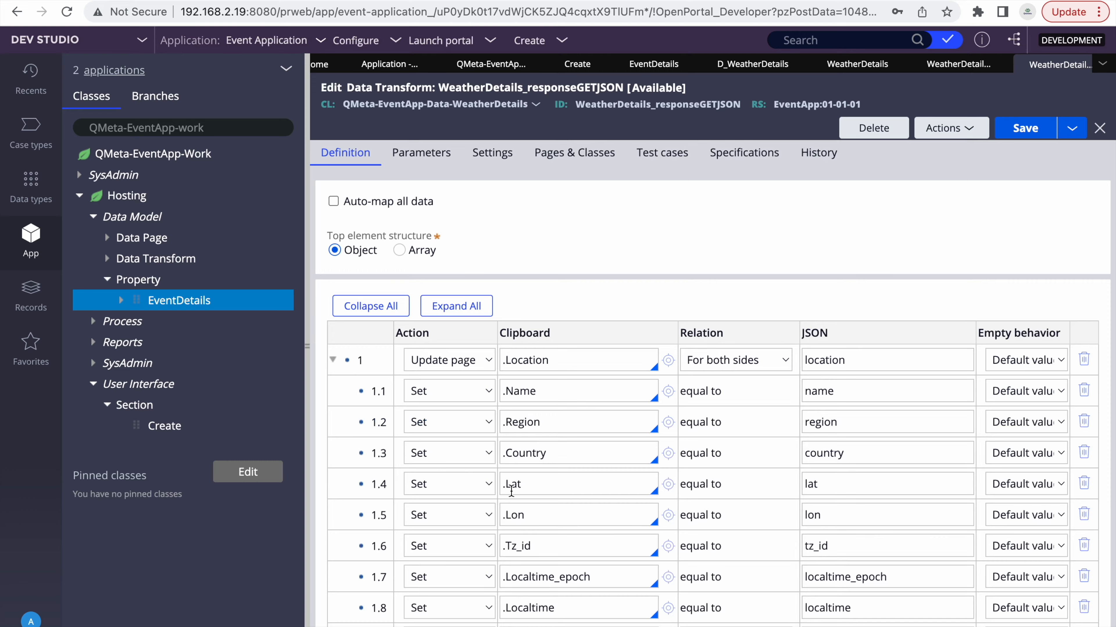
scroll(511, 483, "down", 2)
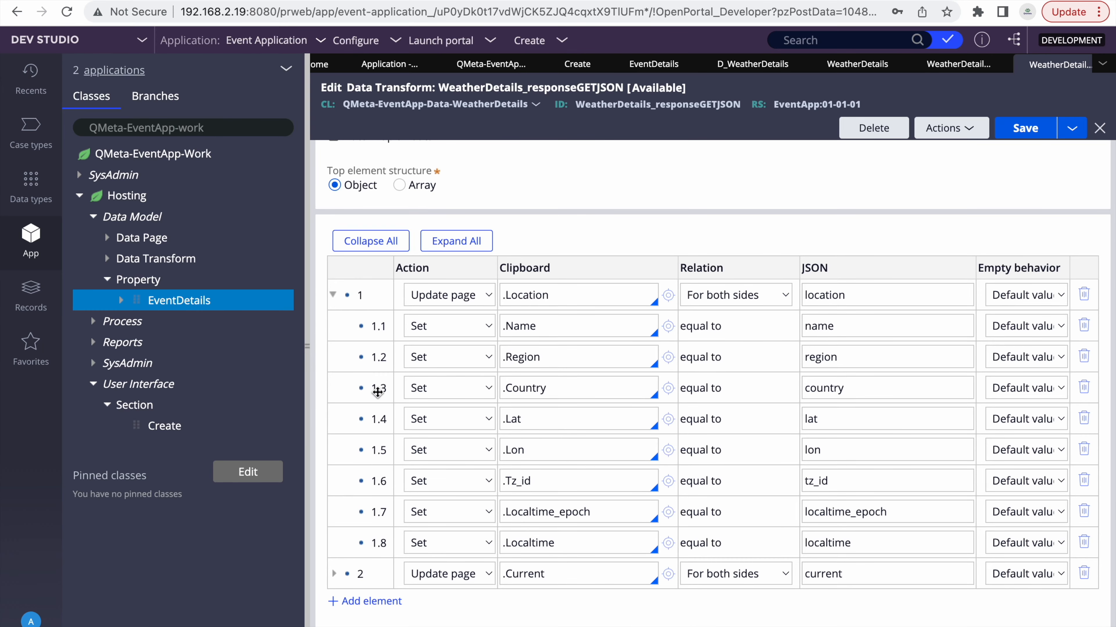
left_click(307, 343)
scroll(721, 318, "up", 2)
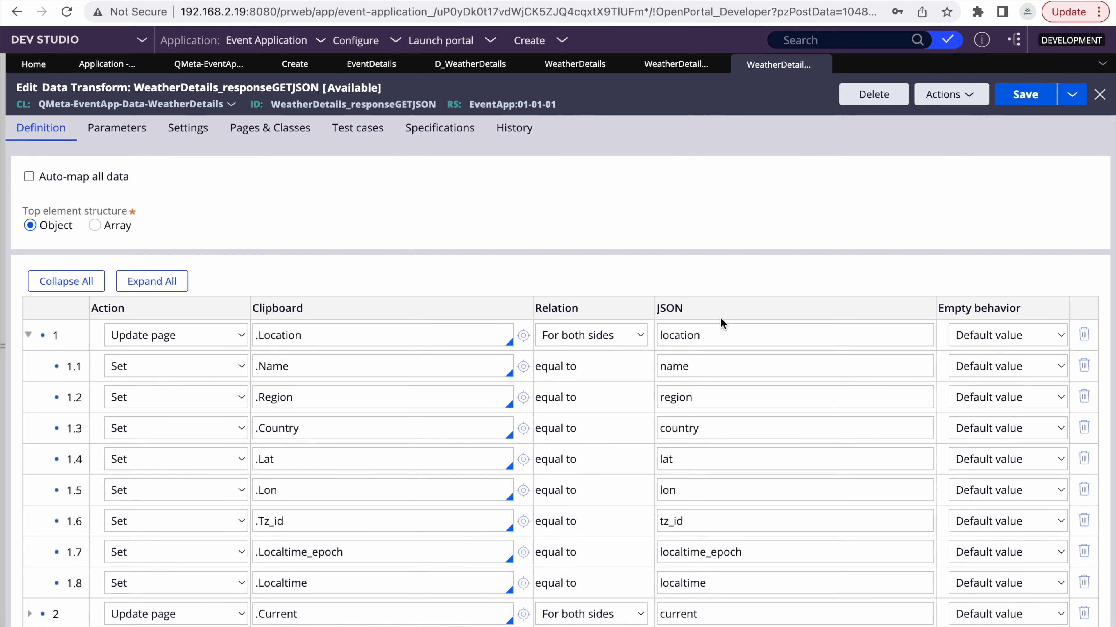
left_click(823, 64)
left_click(719, 65)
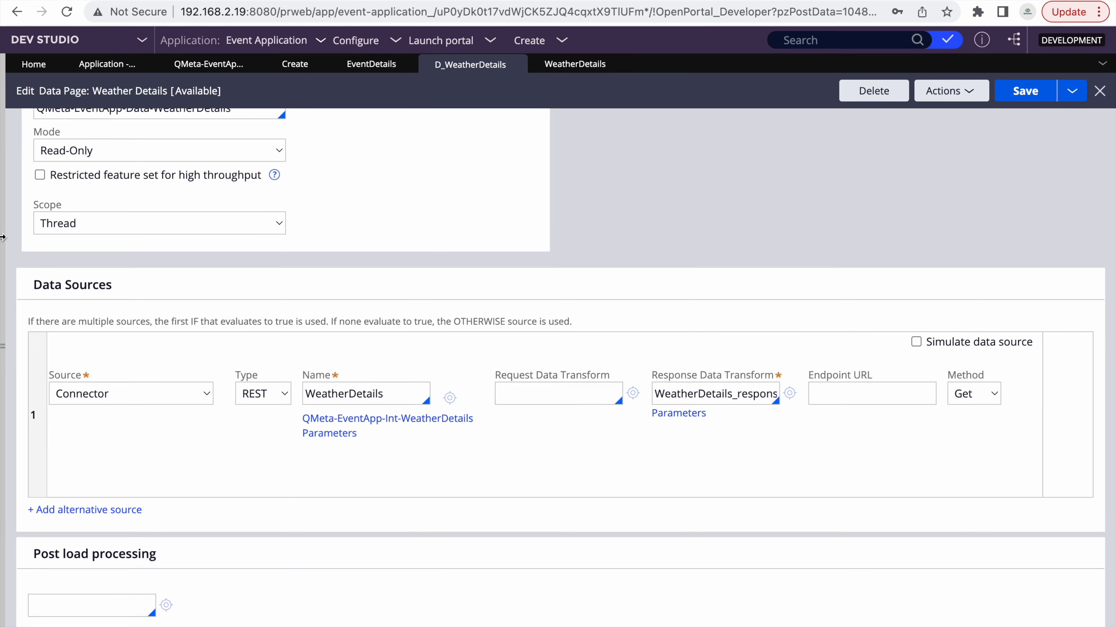
left_click(2, 254)
scroll(457, 285, "up", 3)
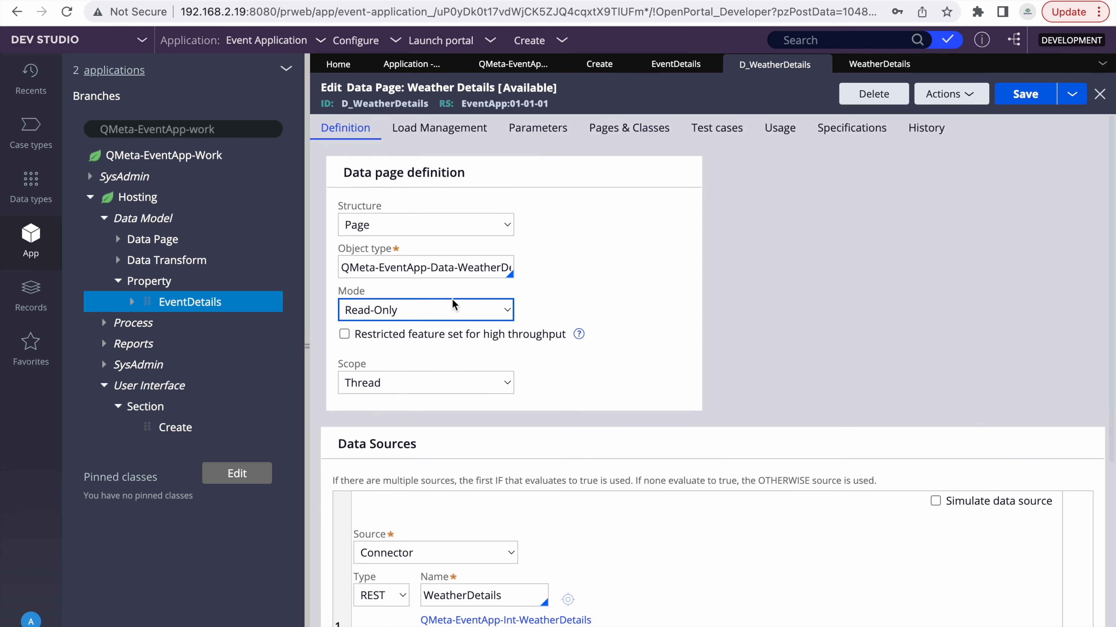
- Show the QMeta-EventApp-Data classes in the explorer and inspect the WeatherDetails-Location class
left_click(118, 281)
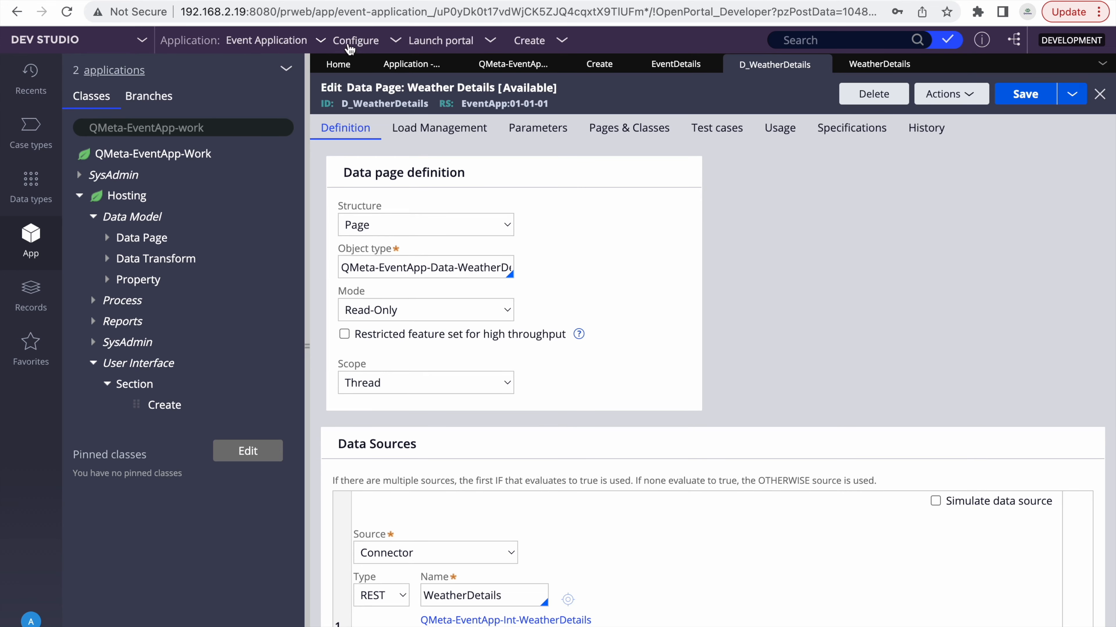
left_click(80, 198)
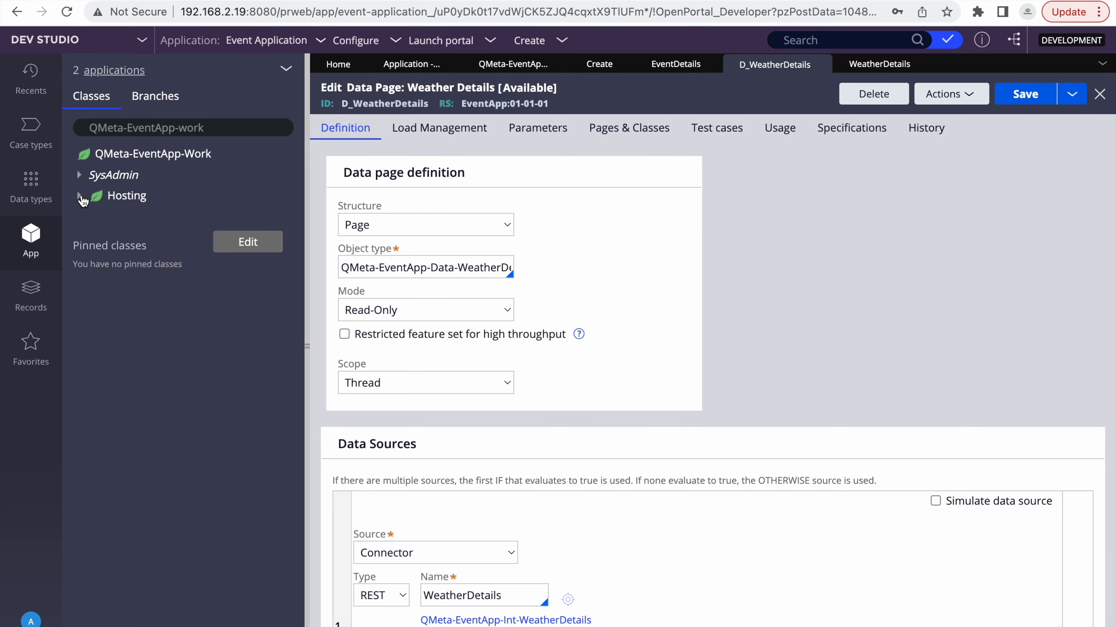
double_click(197, 128)
type("data")
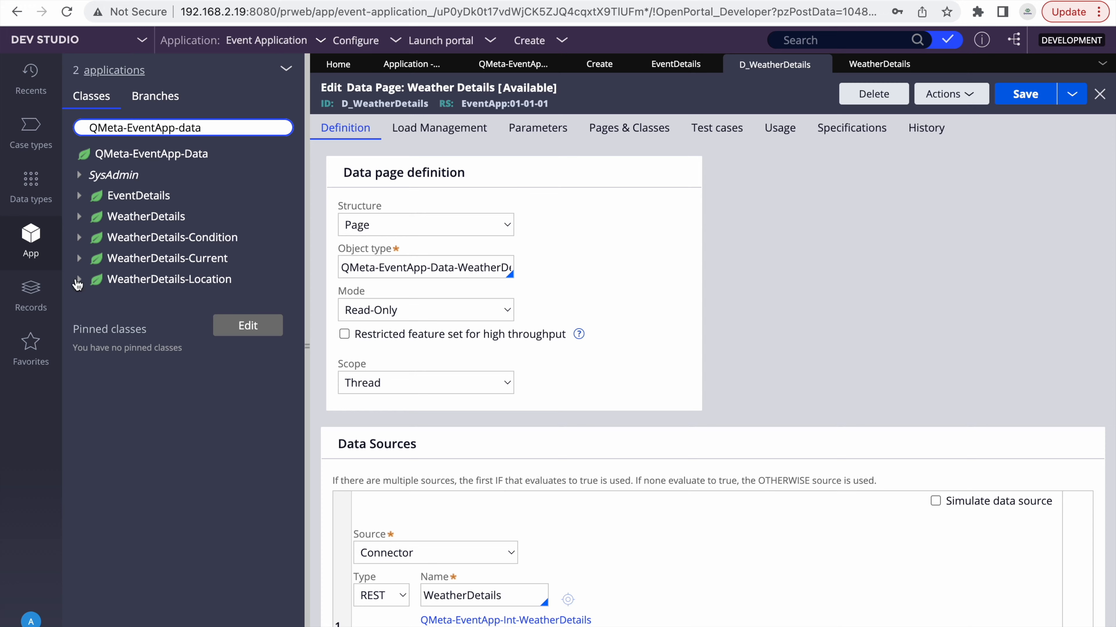
left_click(78, 281)
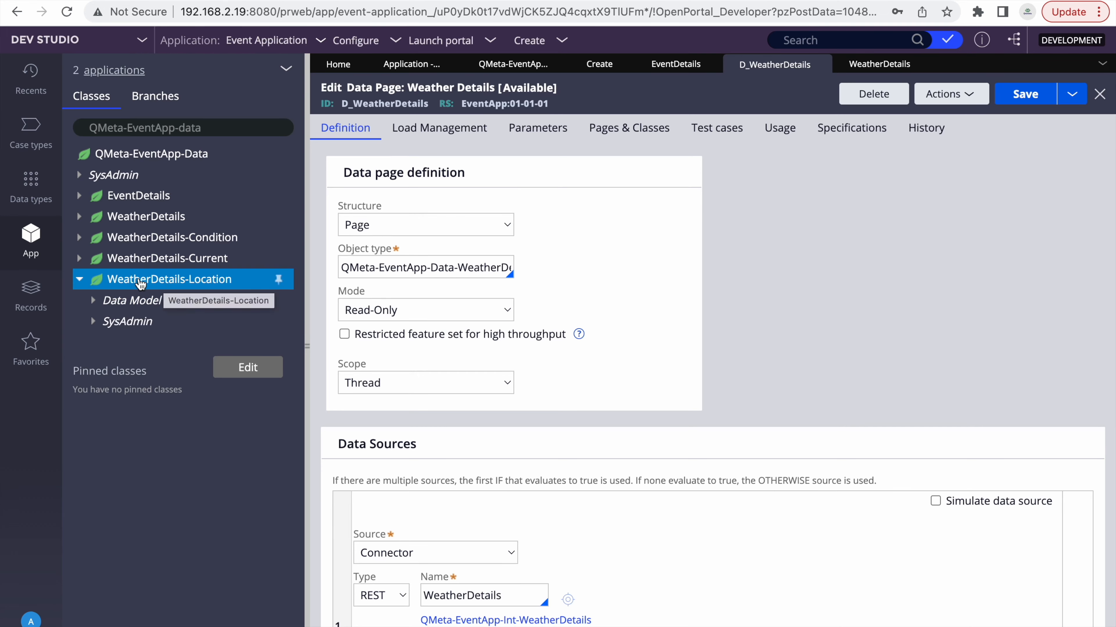
left_click(163, 286)
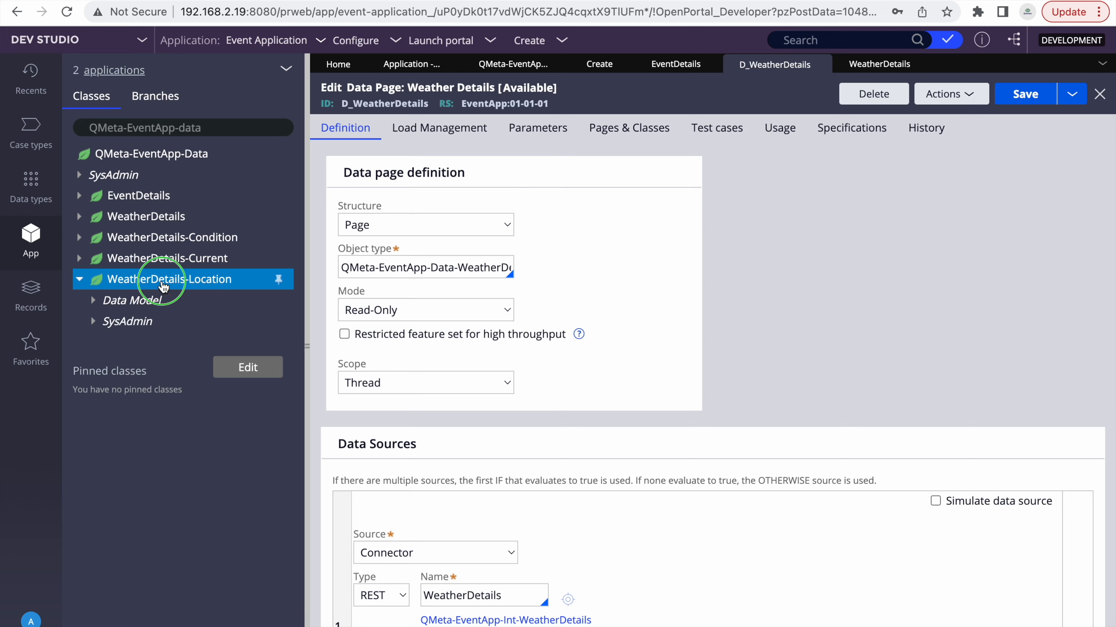
right_click(164, 286)
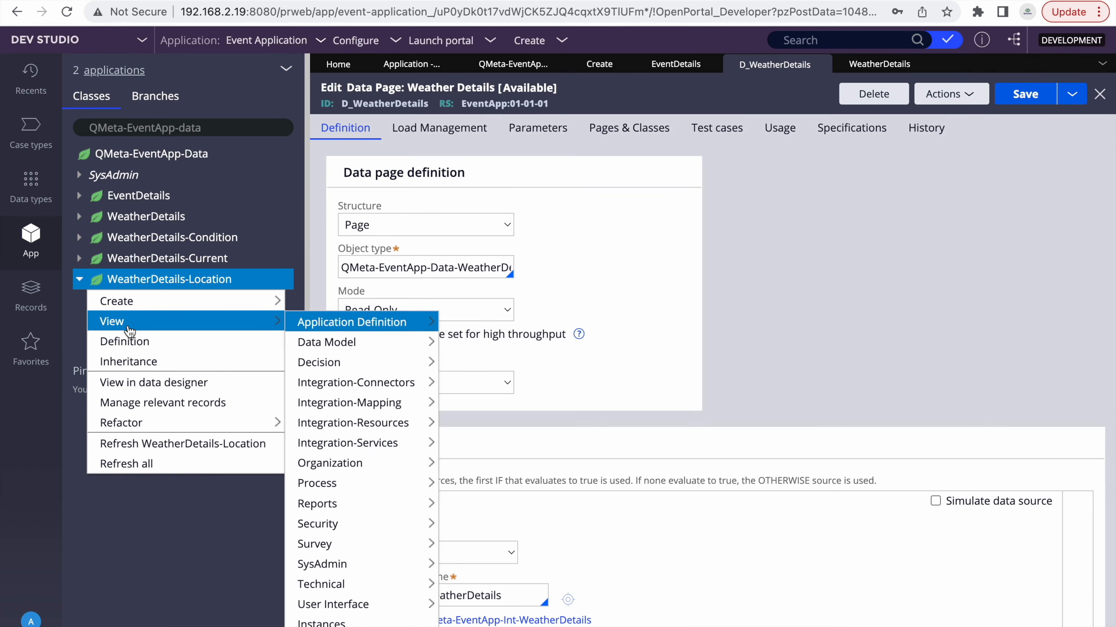
- Open the Event Application definition at its cases and data settings
left_click(293, 38)
left_click(268, 76)
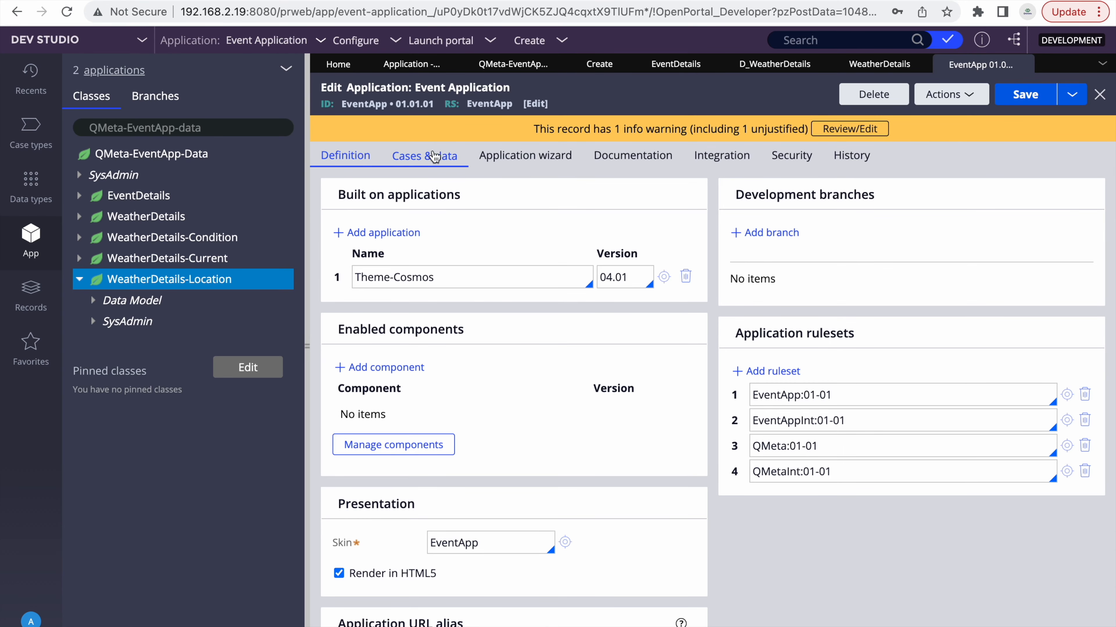
left_click(434, 156)
- Search the classes available for the application's data list for location
left_click(471, 395)
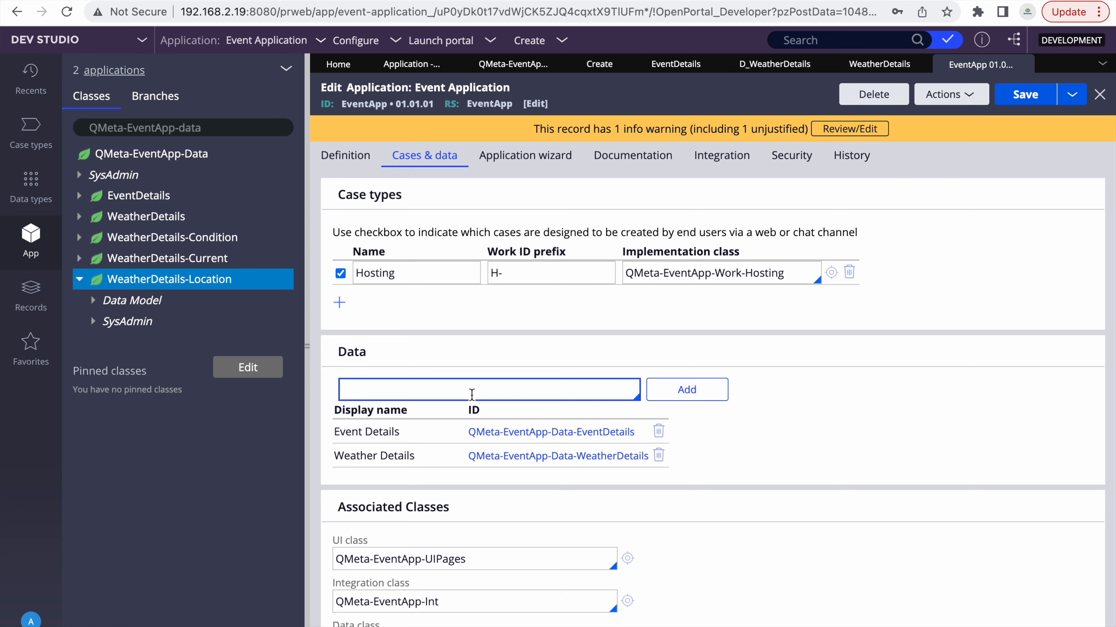
type("location")
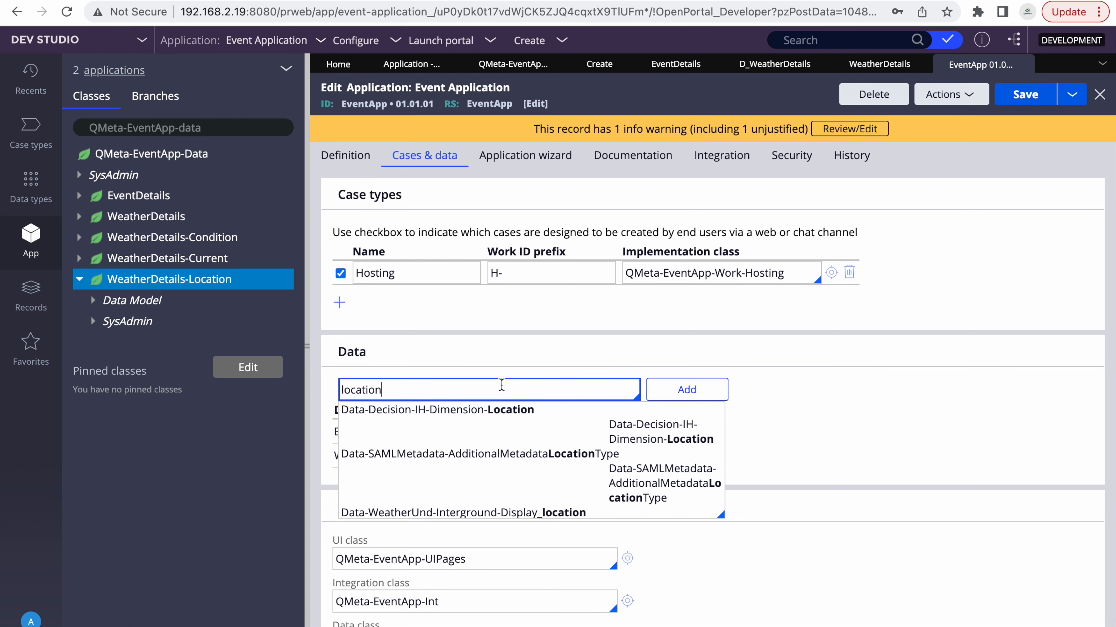
scroll(522, 462, "down", 3)
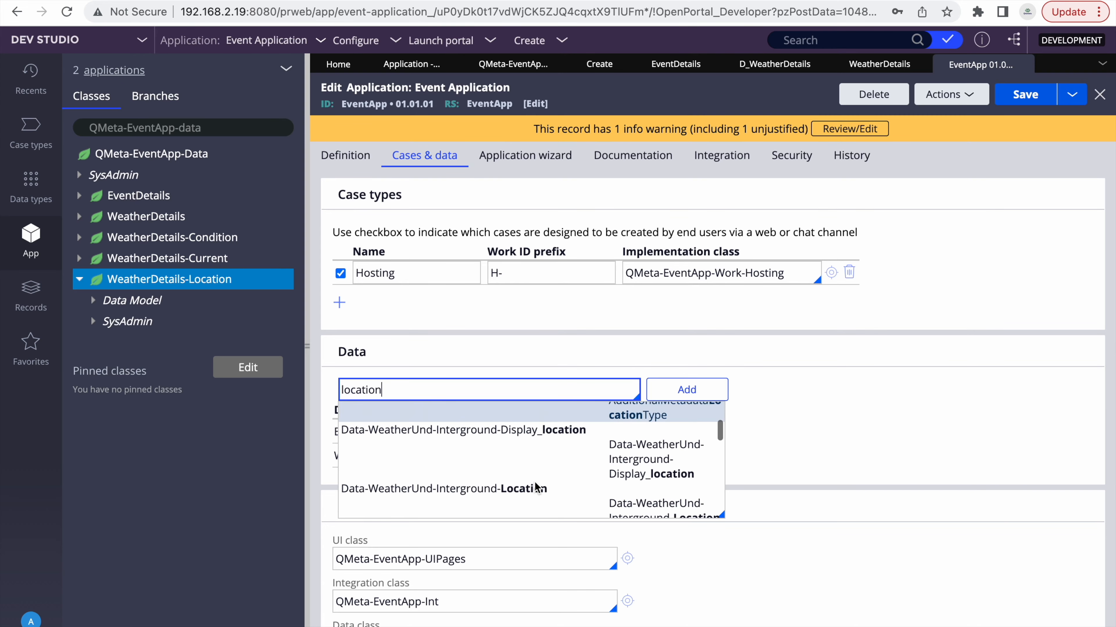
scroll(534, 482, "down", 5)
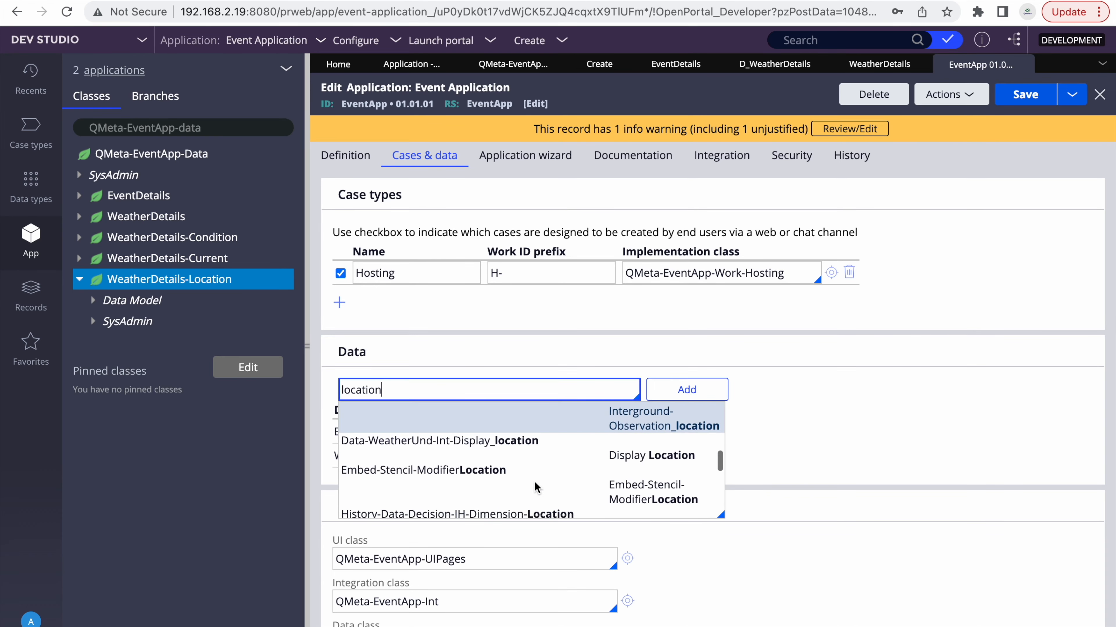
scroll(534, 481, "up", 3)
left_click(875, 456)
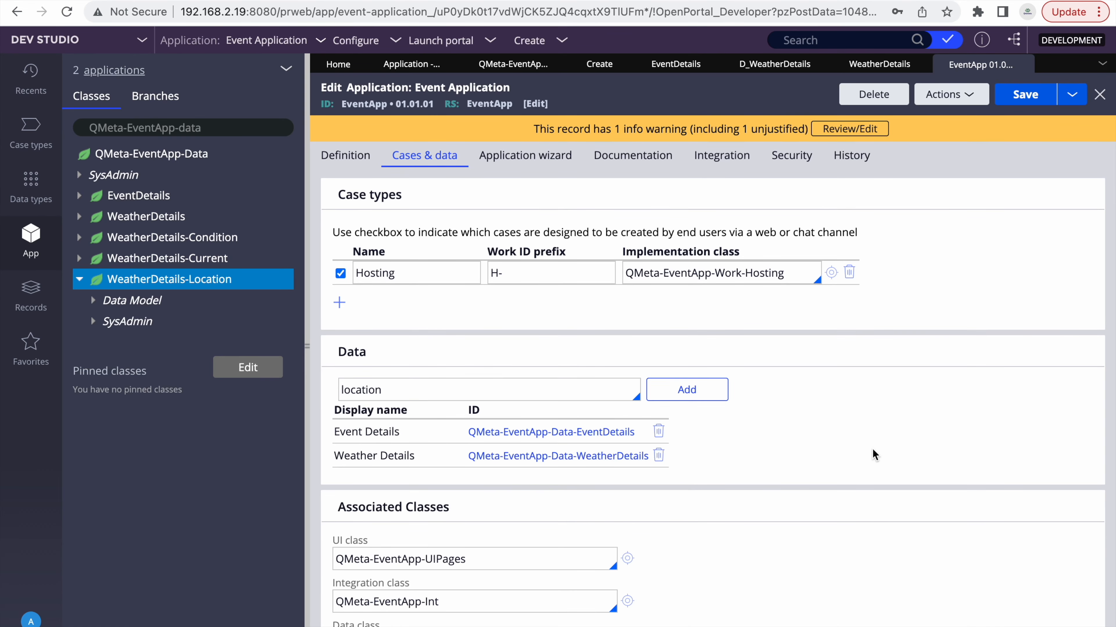
- Add the class QMeta-EventApp-Data-WeatherDetails-Location to the application's data list
left_click(230, 124)
key("super+c")
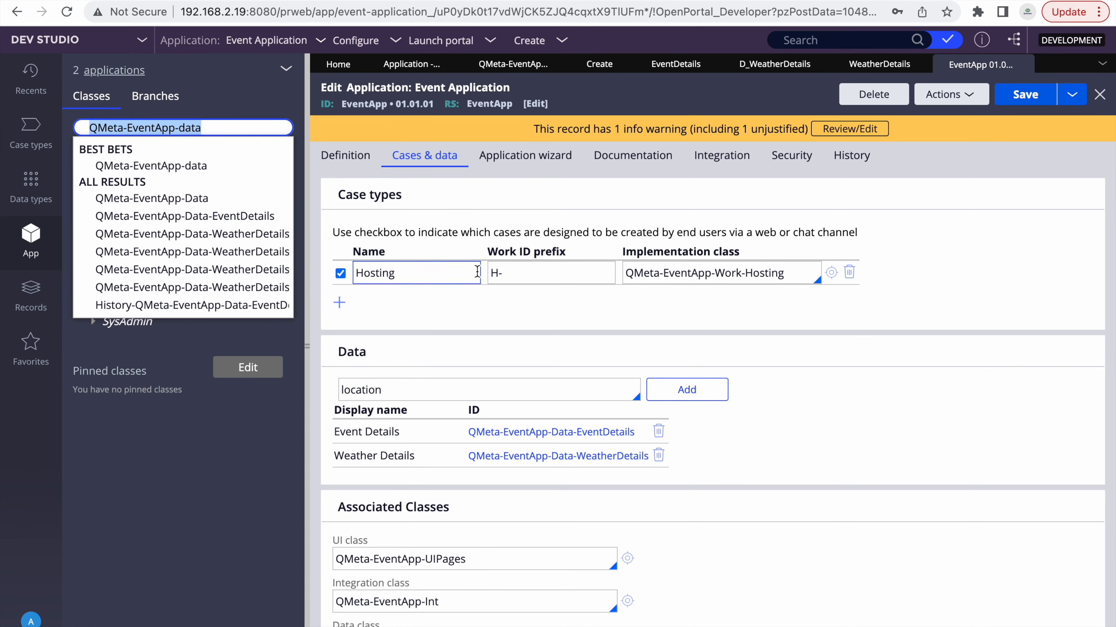
left_click(491, 330)
left_click(80, 216)
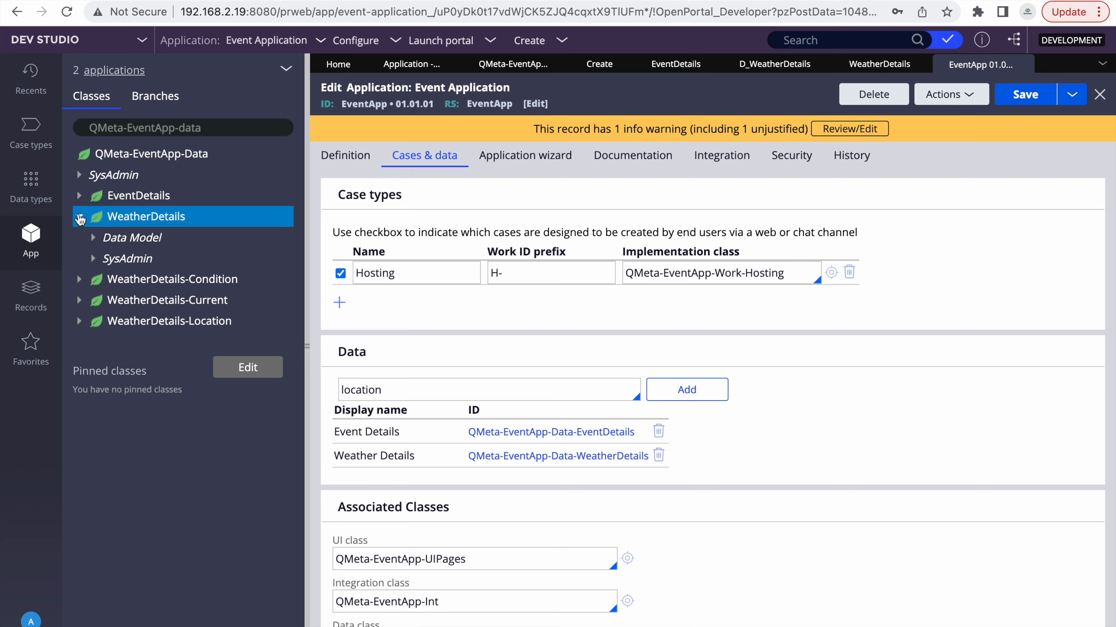
left_click(94, 238)
left_click(457, 394)
double_click(446, 380)
key("super+v")
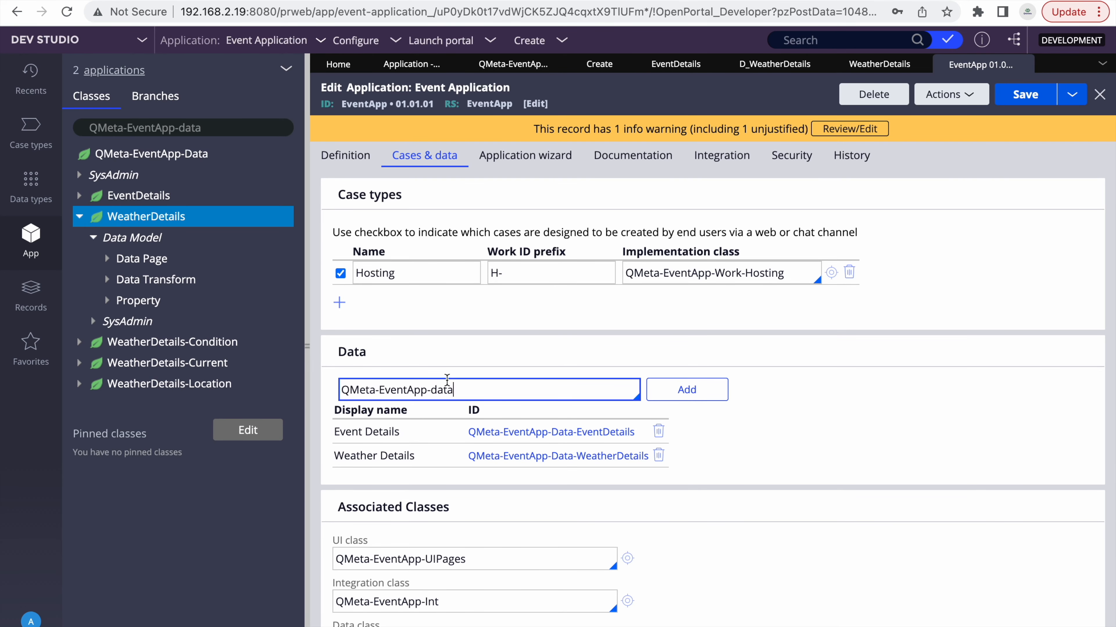
type("-")
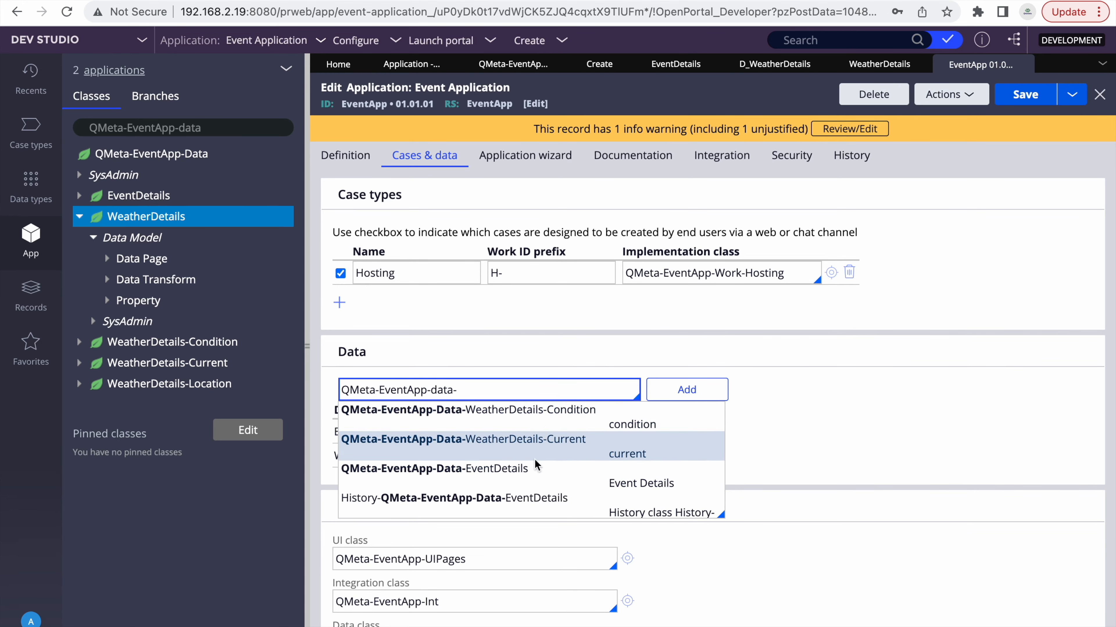
scroll(548, 480, "down", 2)
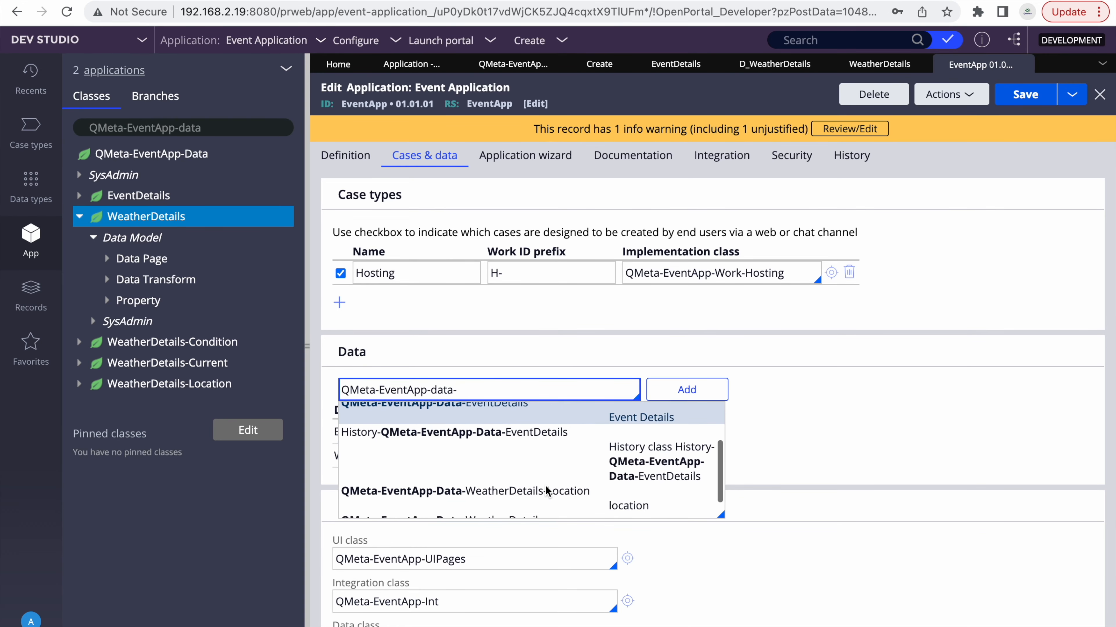
left_click(529, 491)
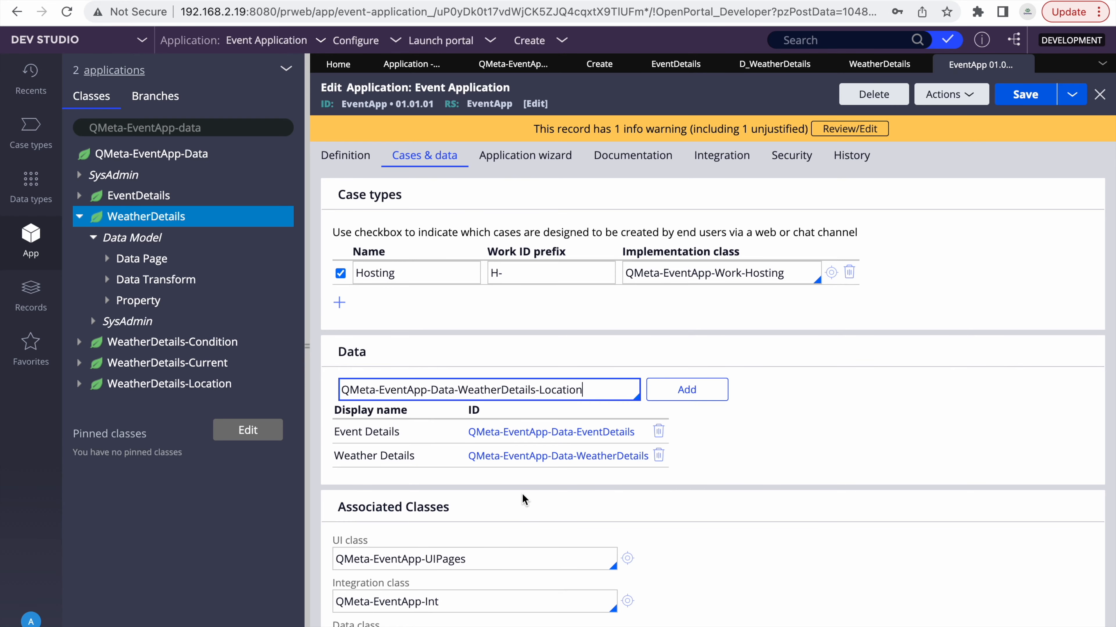
left_click(716, 397)
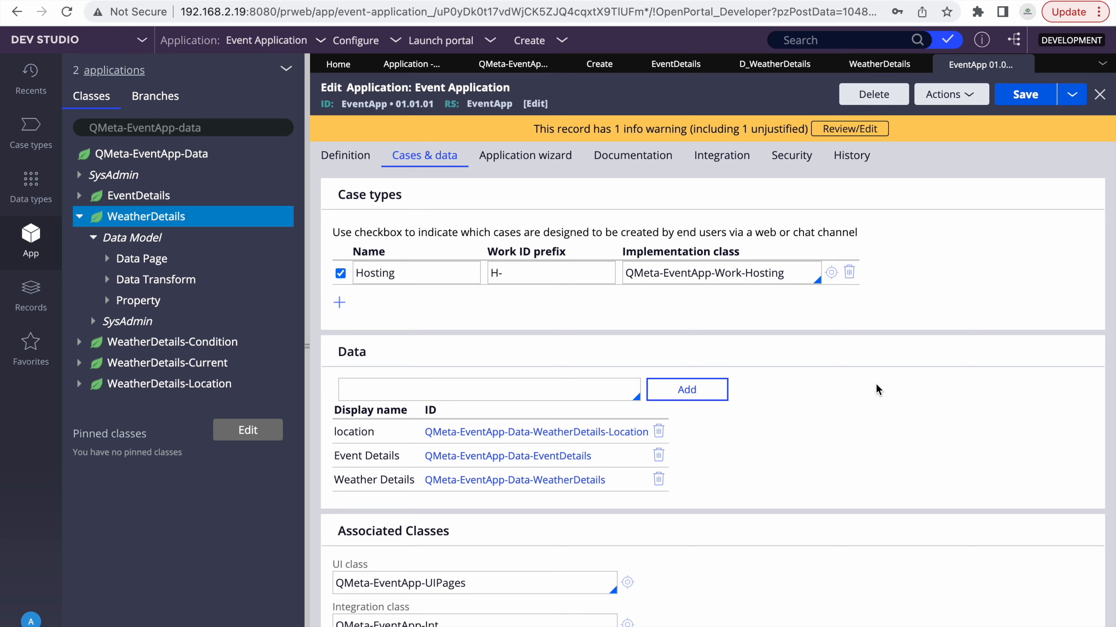
- Add the class QMeta-EventApp-Data-WeatherDetails-Current to the application's data list and save the application definition
left_click(471, 382)
key("ctrl+v")
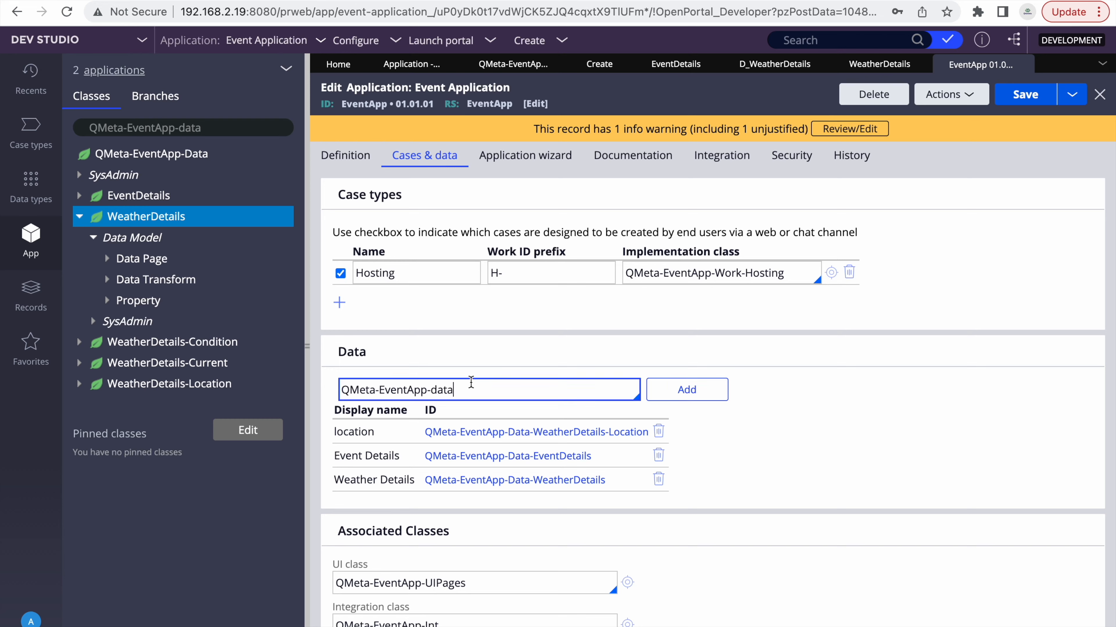
type("-")
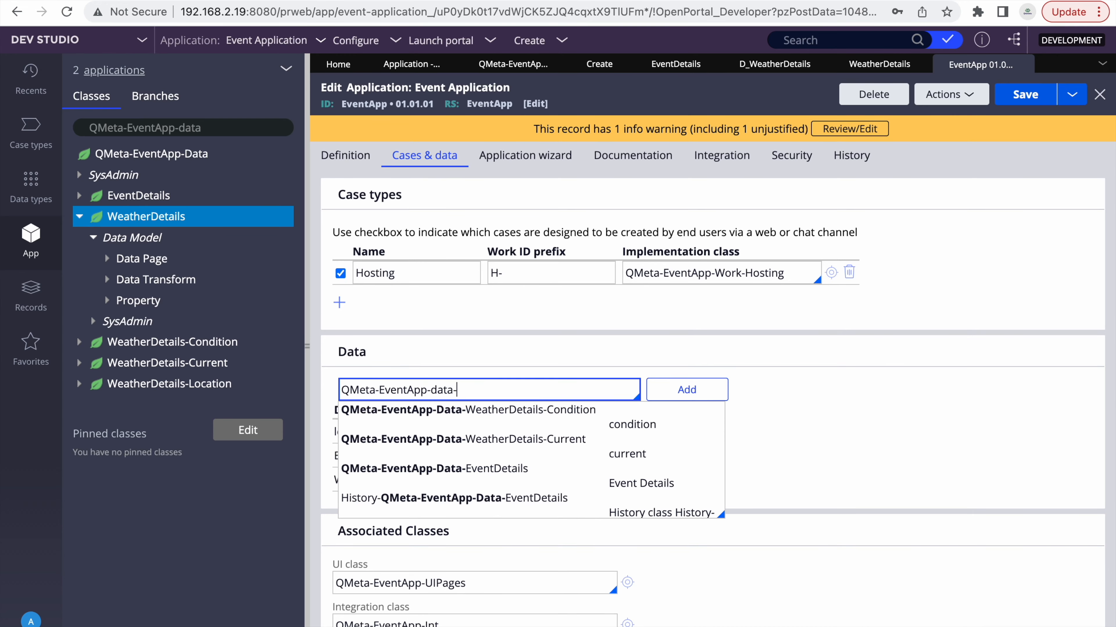
left_click(533, 439)
left_click(688, 390)
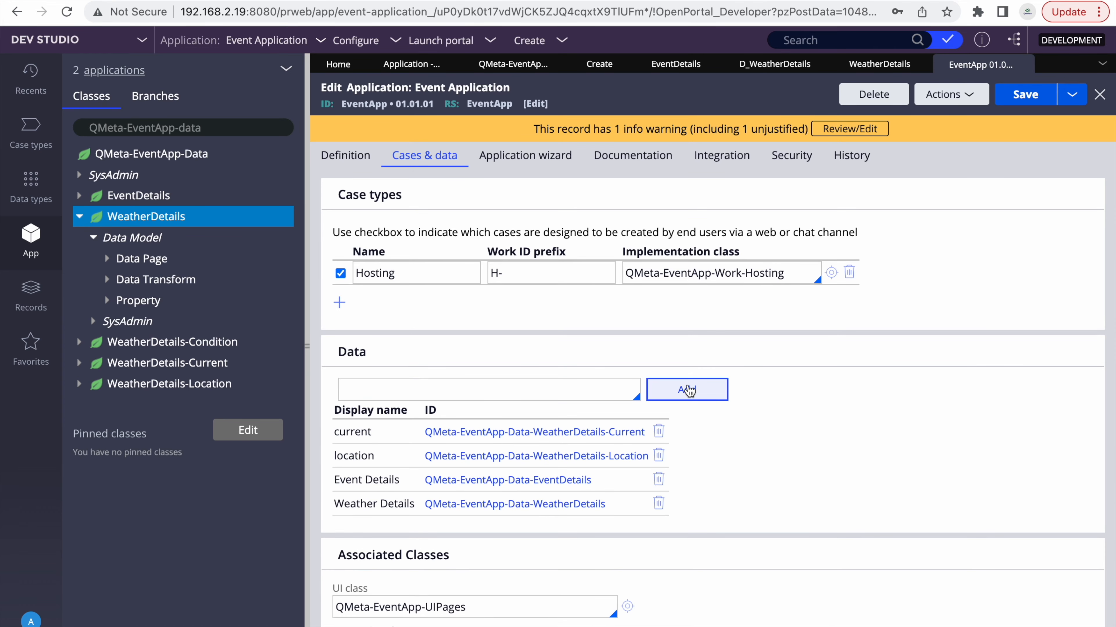
left_click(1025, 97)
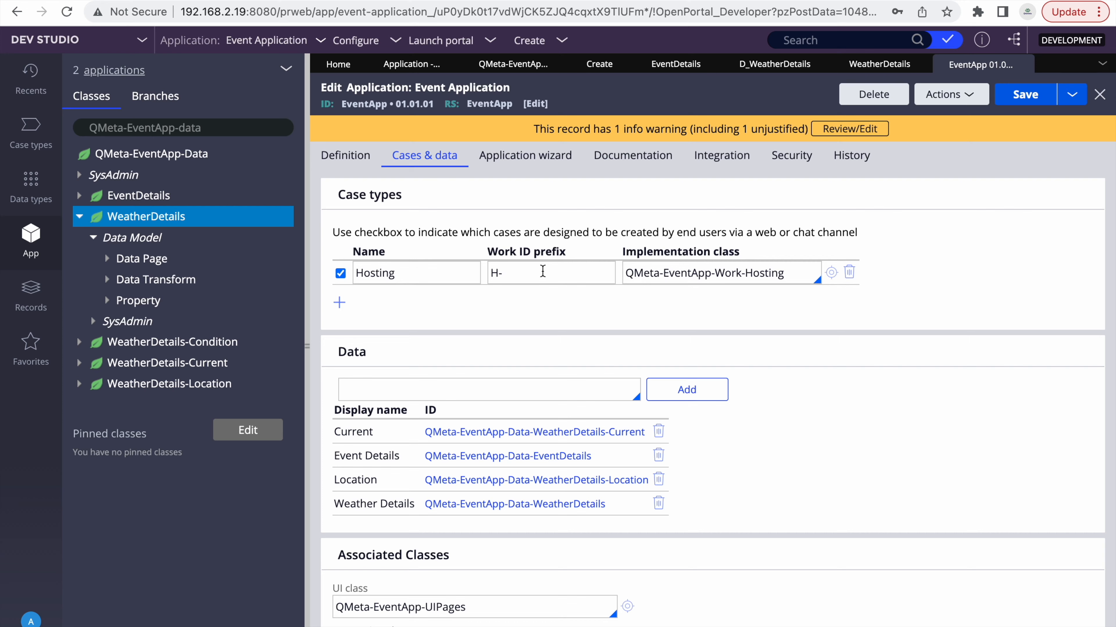
- Switch to App Studio and open the view configuration of the Weather Details step in the Hosting case type
left_click(112, 41)
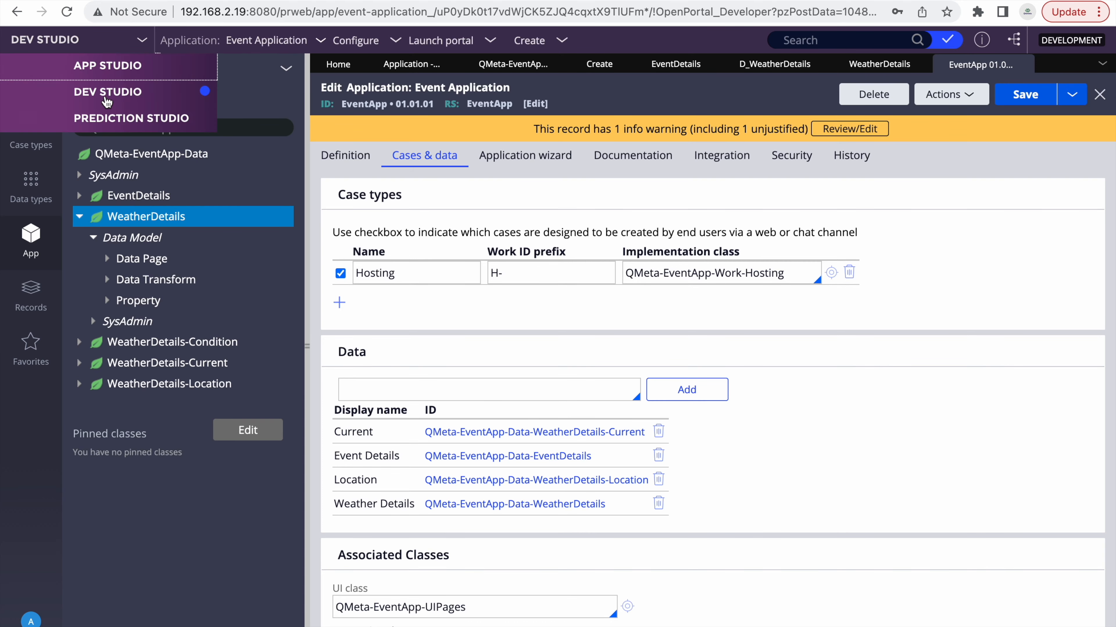
left_click(90, 67)
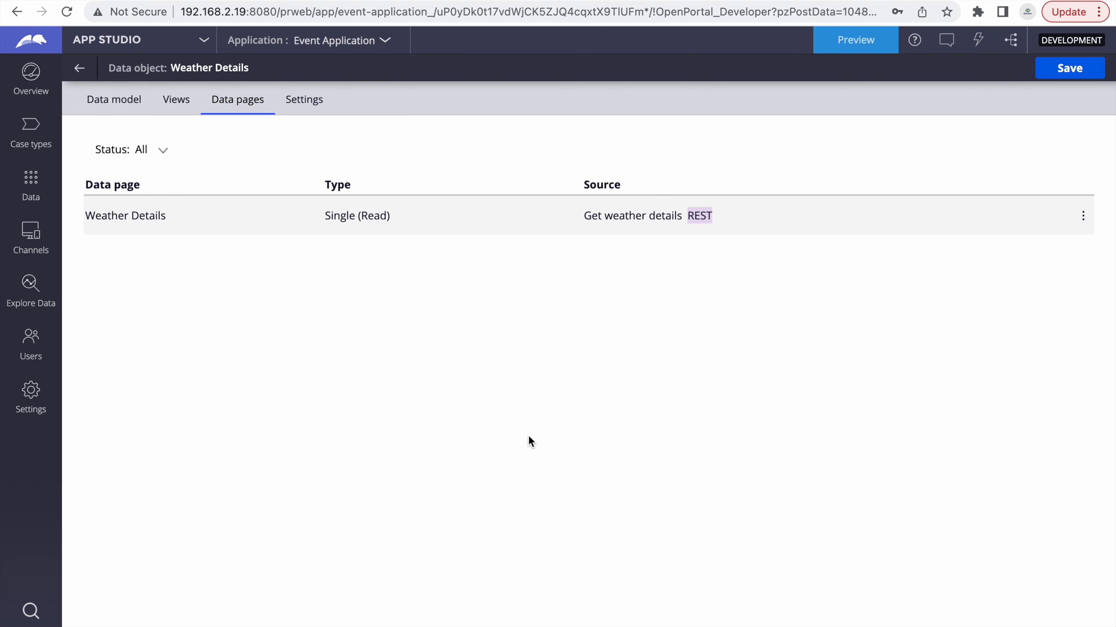
left_click(30, 129)
left_click(97, 185)
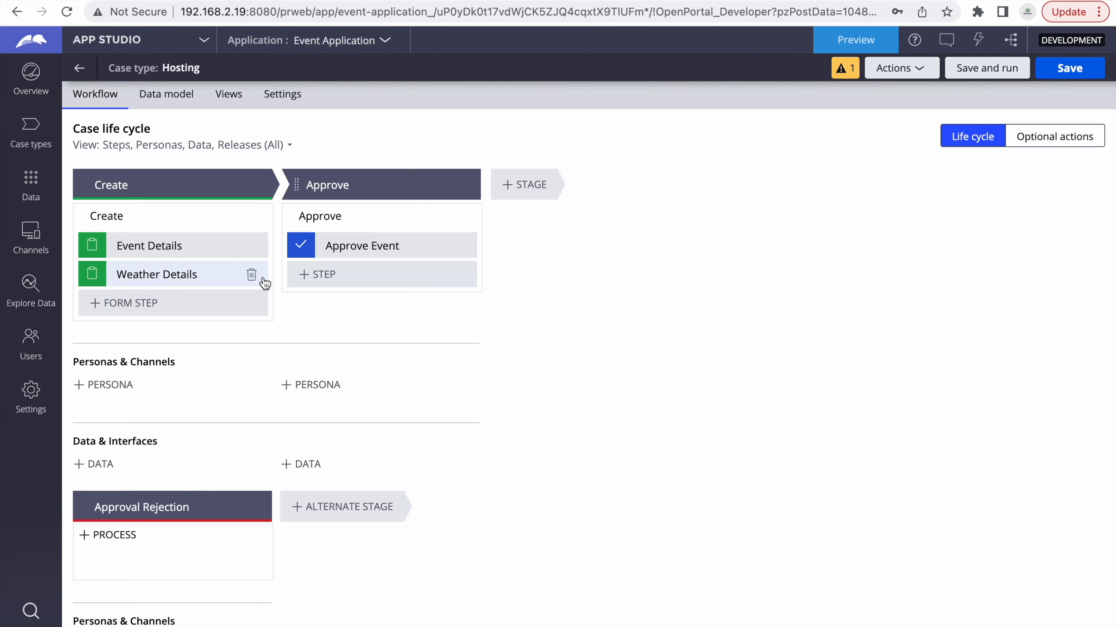
left_click(166, 277)
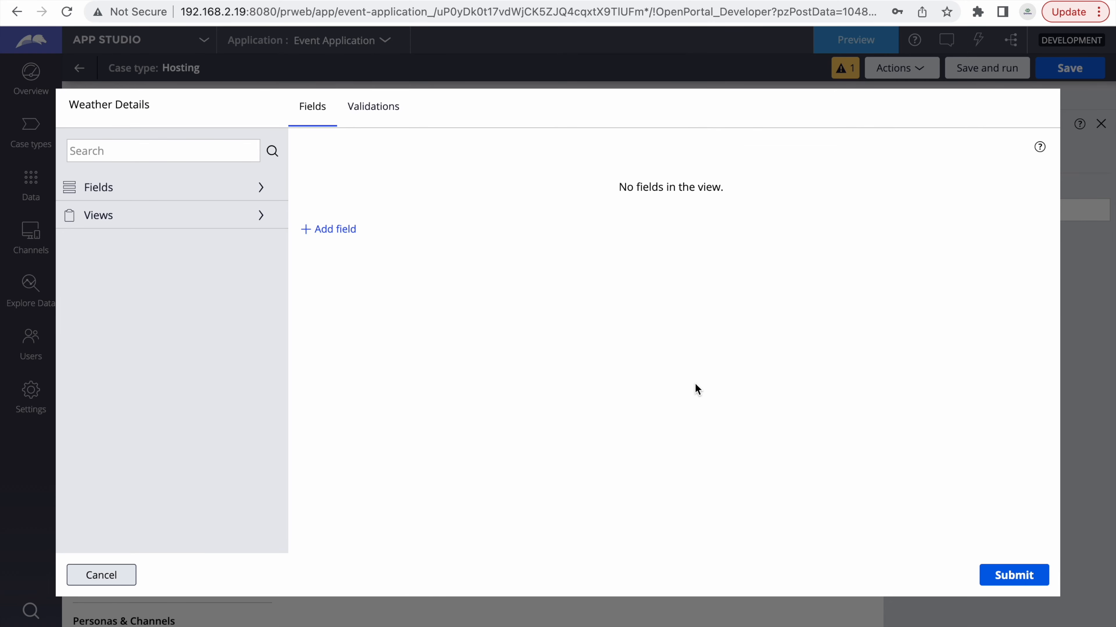
- Start a new field in the Weather Details view and name it Weather Details
left_click(343, 230)
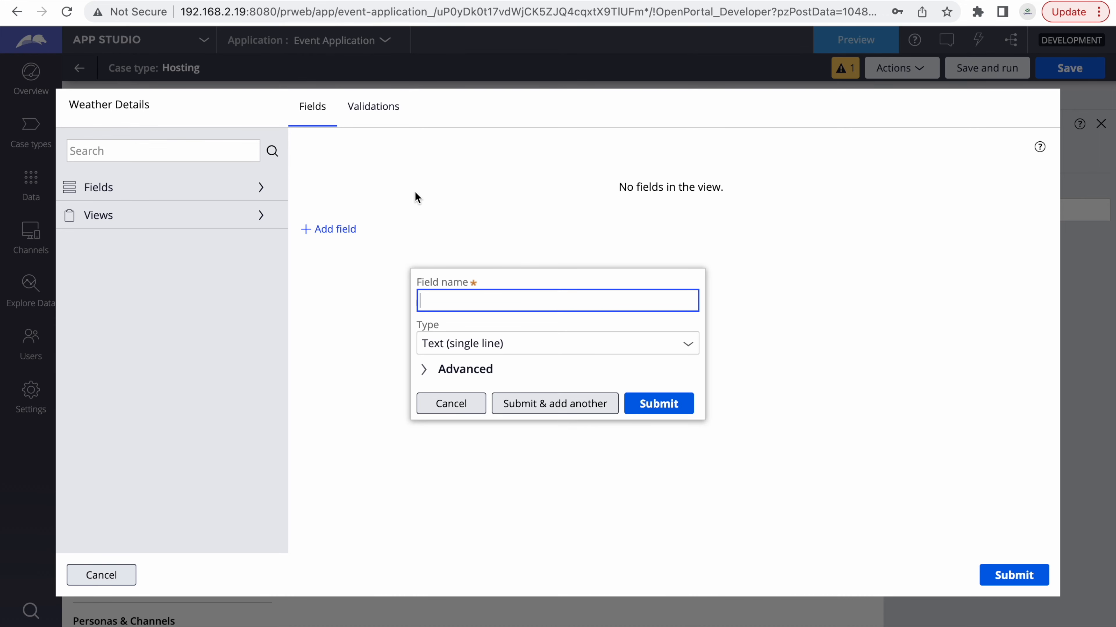
type("Waether Deatils")
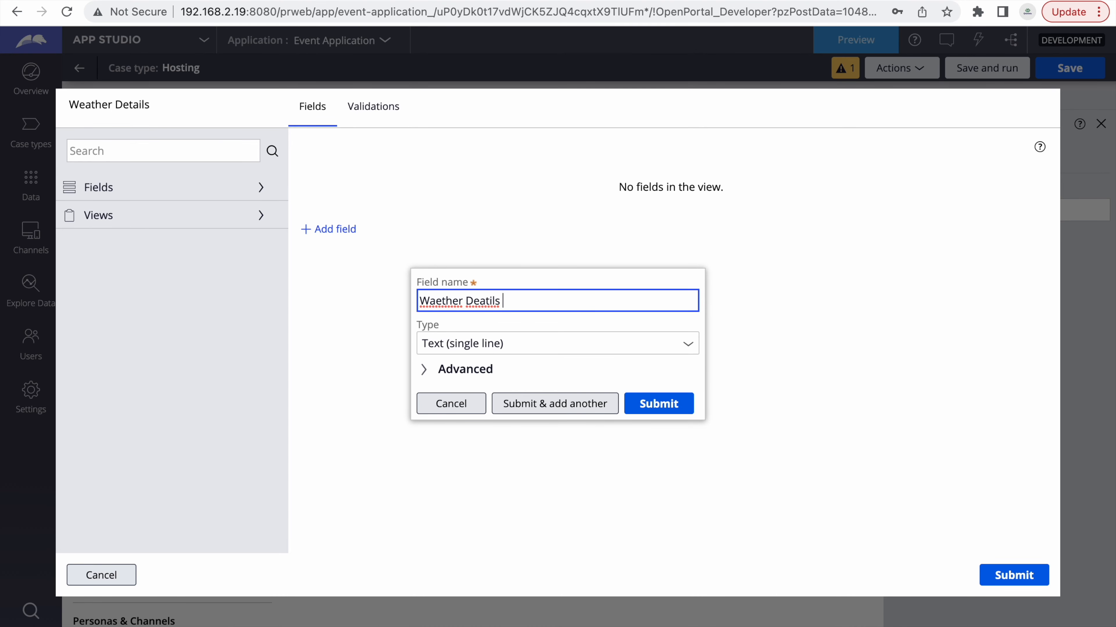
right_click(436, 297)
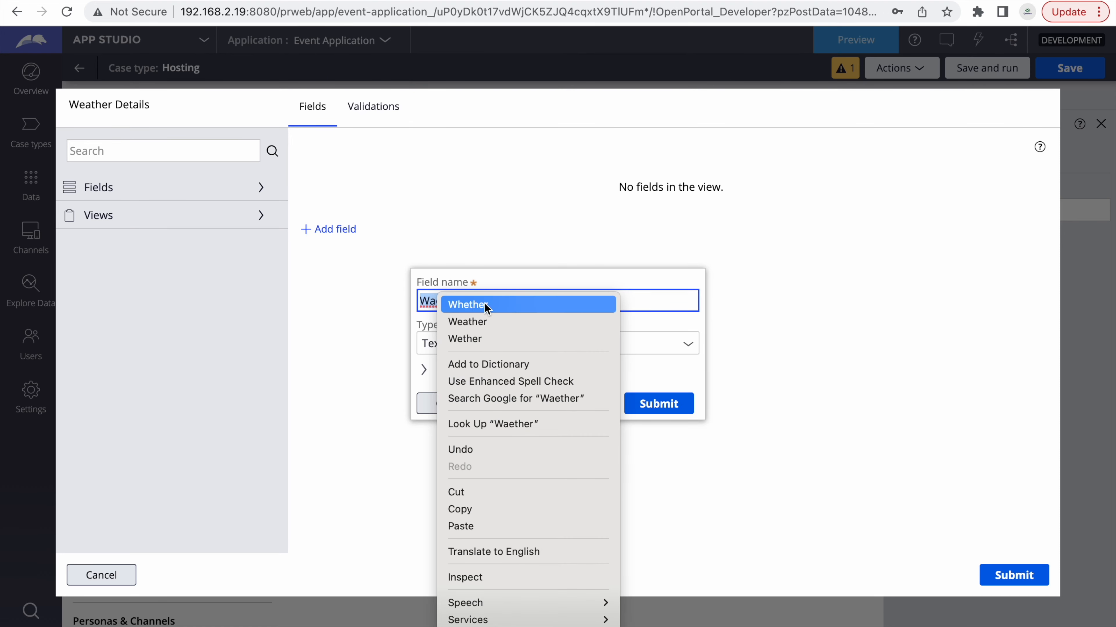
left_click(481, 322)
right_click(482, 301)
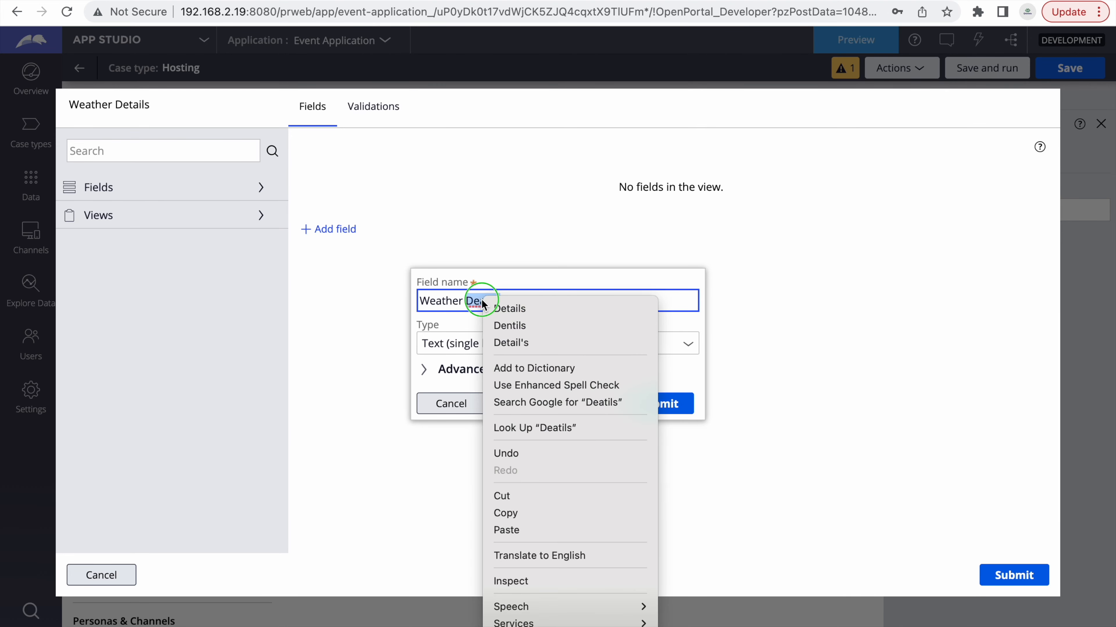
left_click(506, 307)
- Set the new Weather Details field's type to Query
left_click(687, 345)
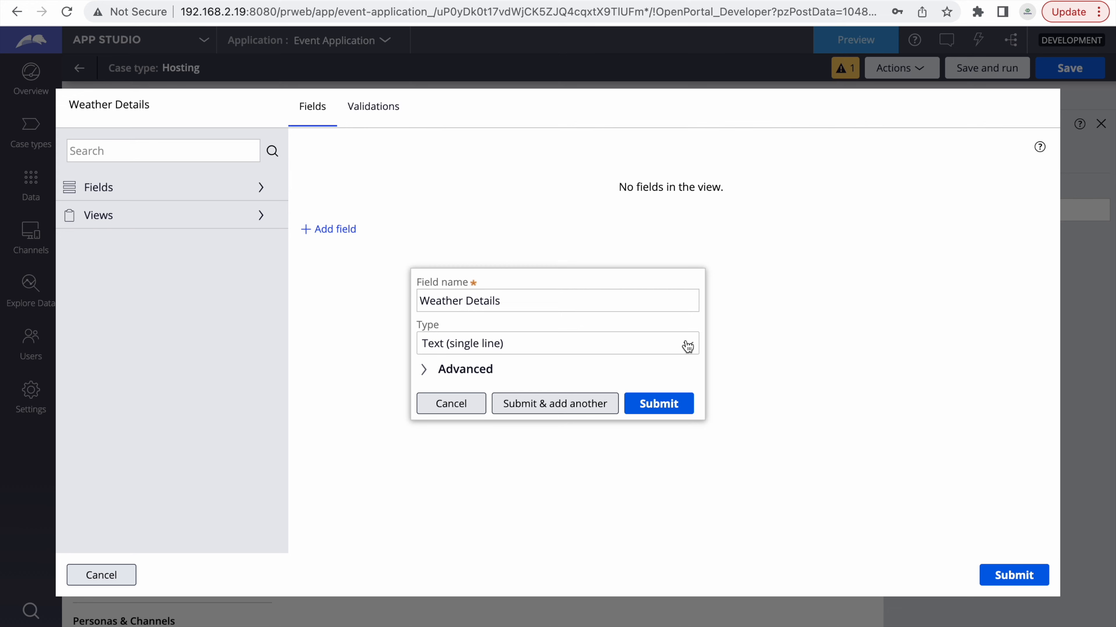
left_click(689, 347)
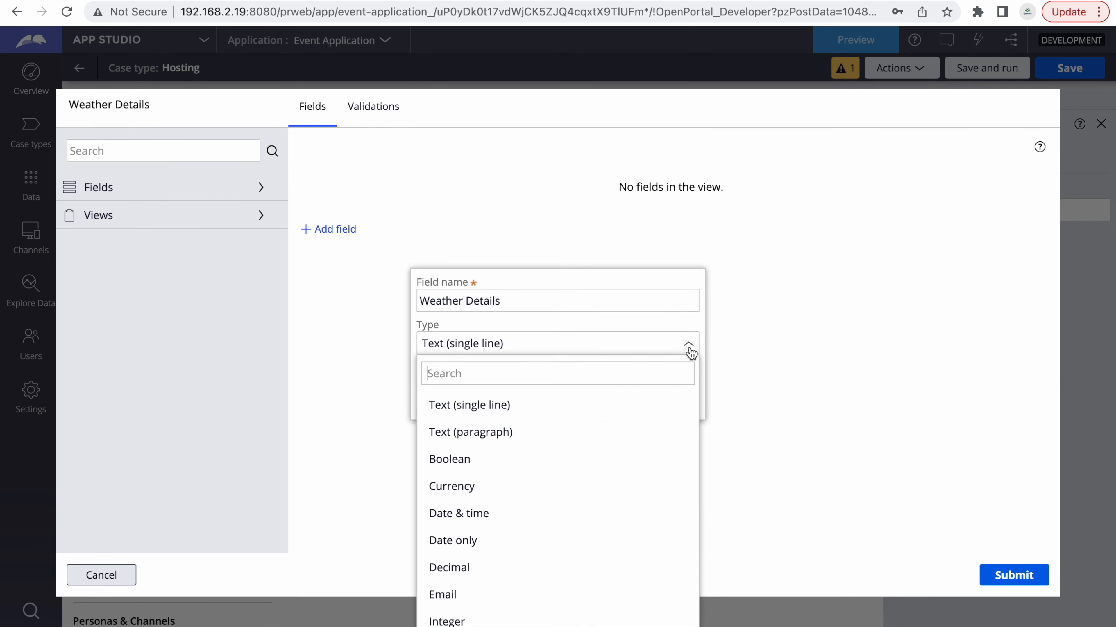
scroll(604, 529, "down", 5)
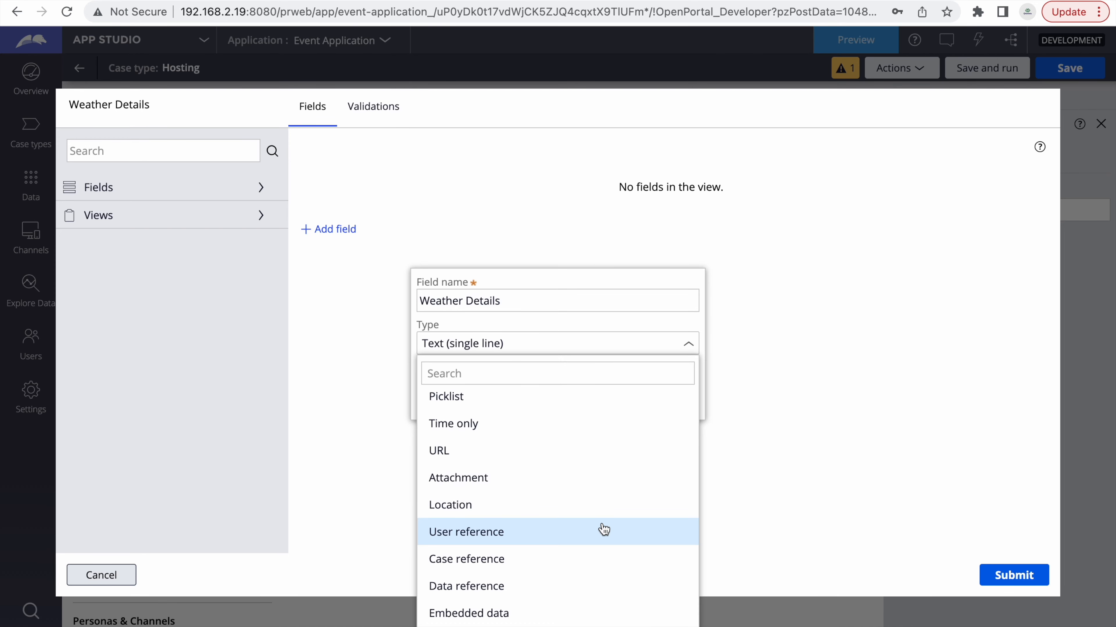
left_click(538, 626)
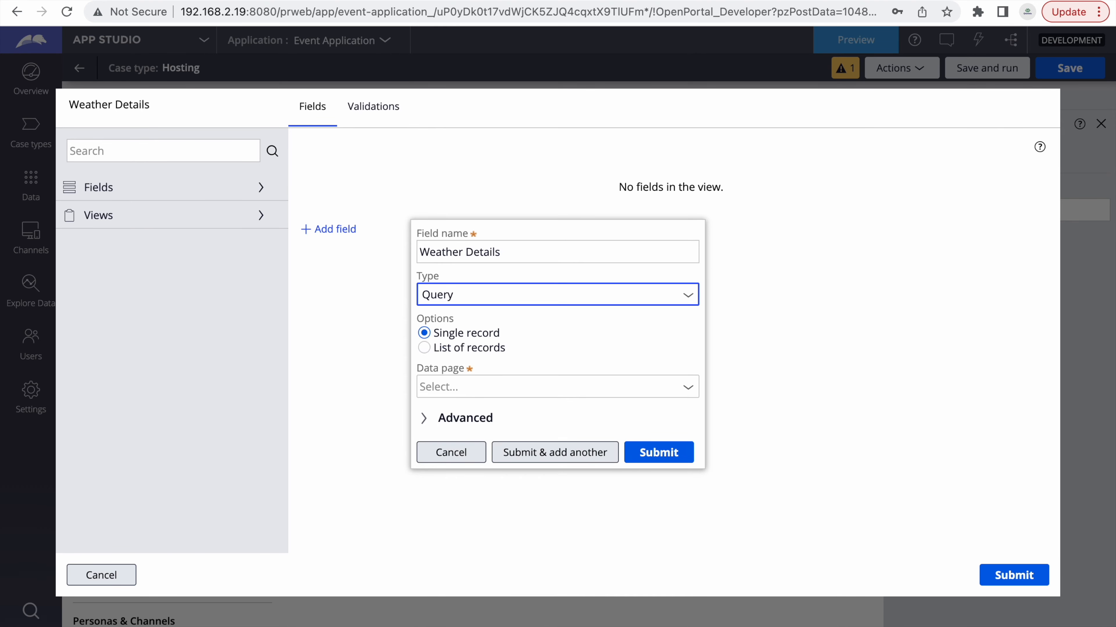
- Choose the Weather Details data page as the source of the new Weather Details query field
left_click(516, 387)
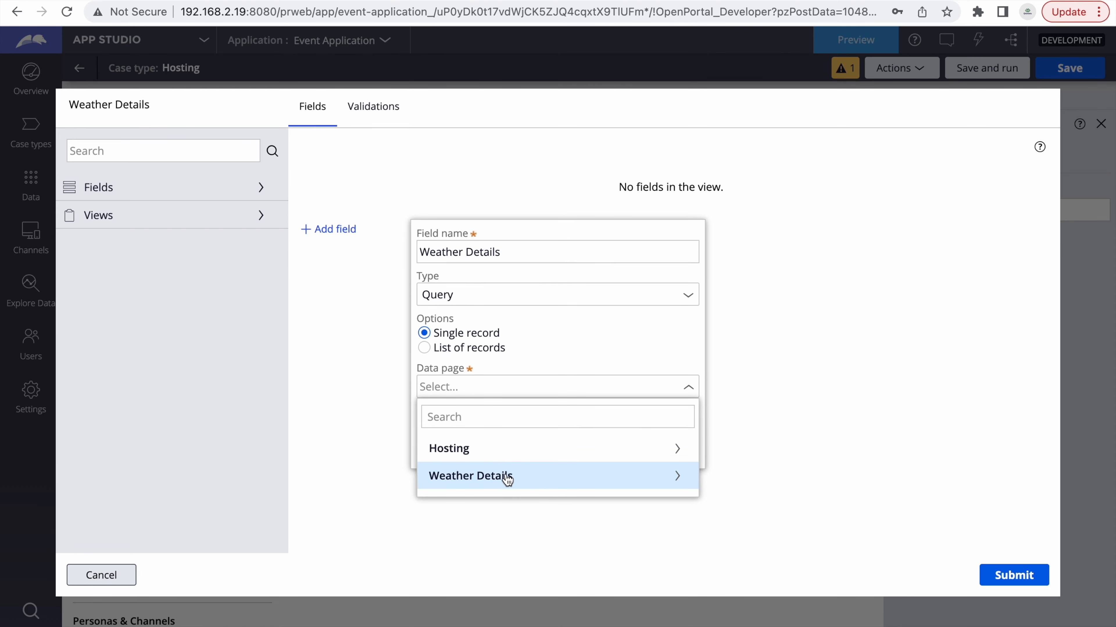
left_click(489, 479)
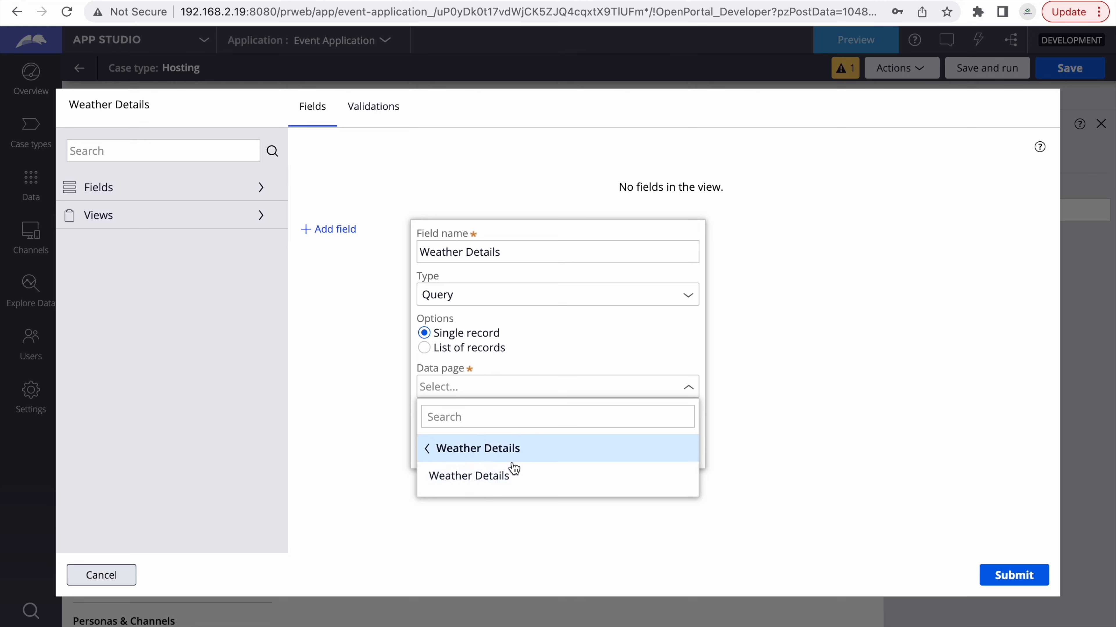
left_click(488, 478)
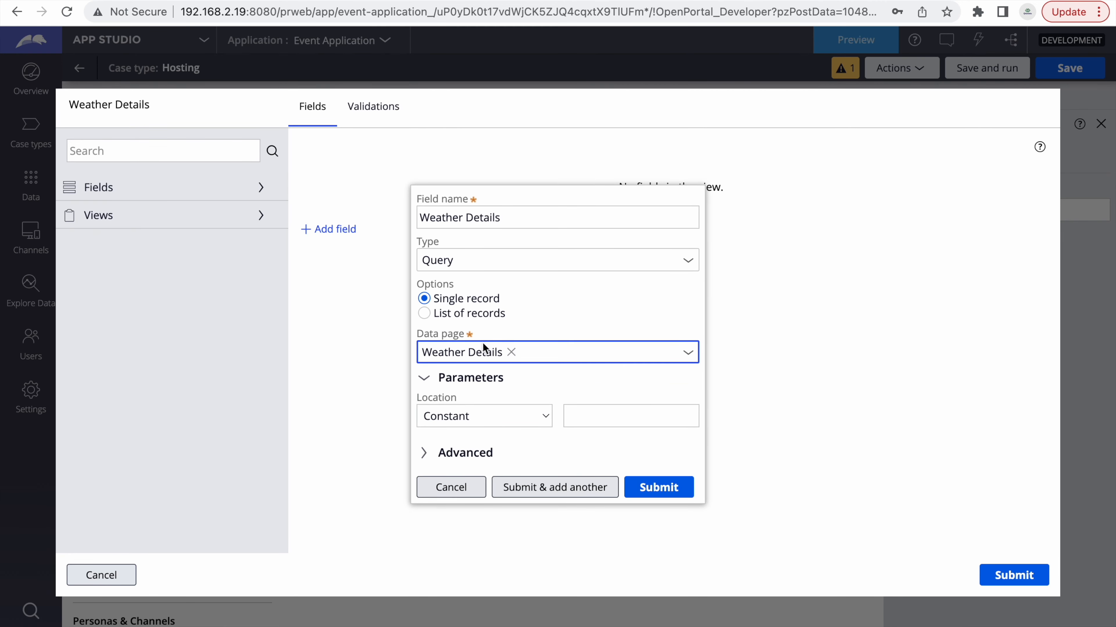
- Map the data page's Location parameter to the Event Location field and submit the new query field
left_click(461, 422)
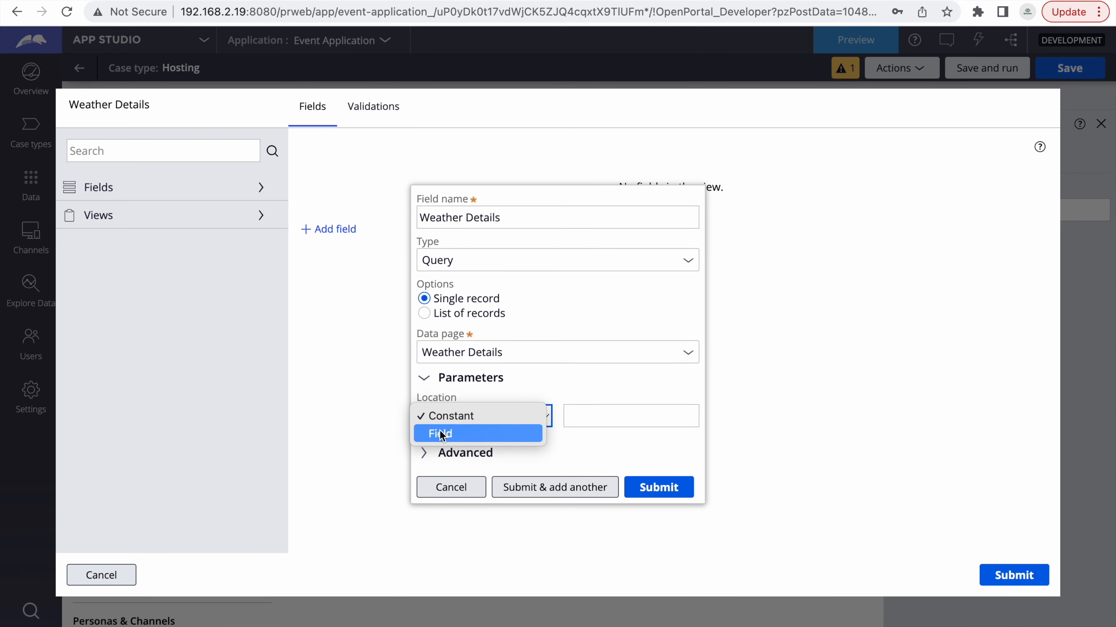
left_click(640, 406)
left_click(618, 418)
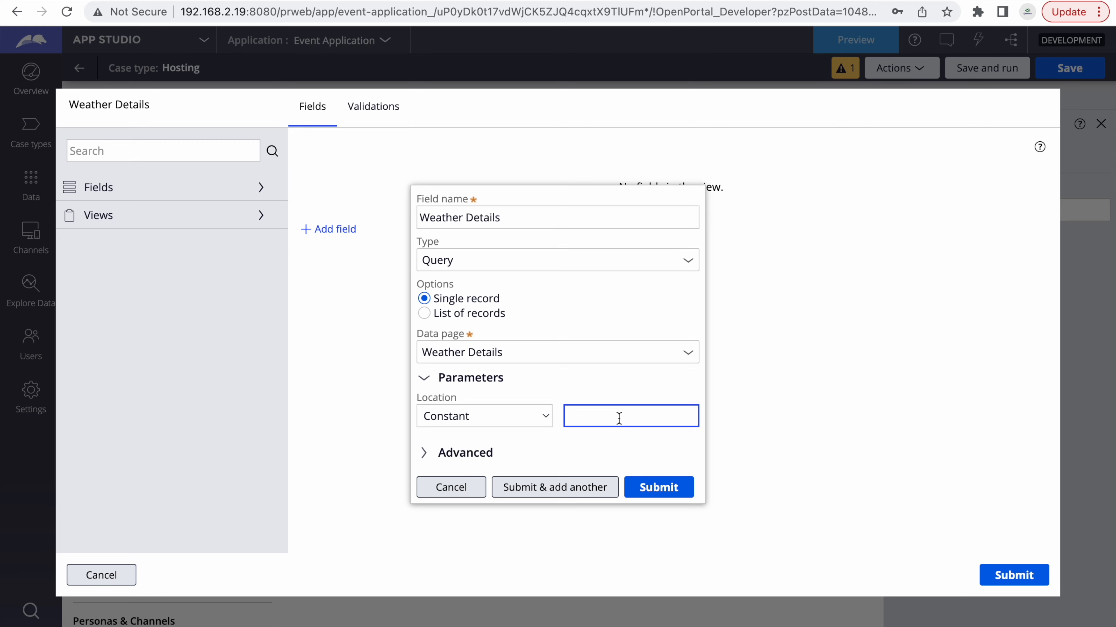
left_click(516, 418)
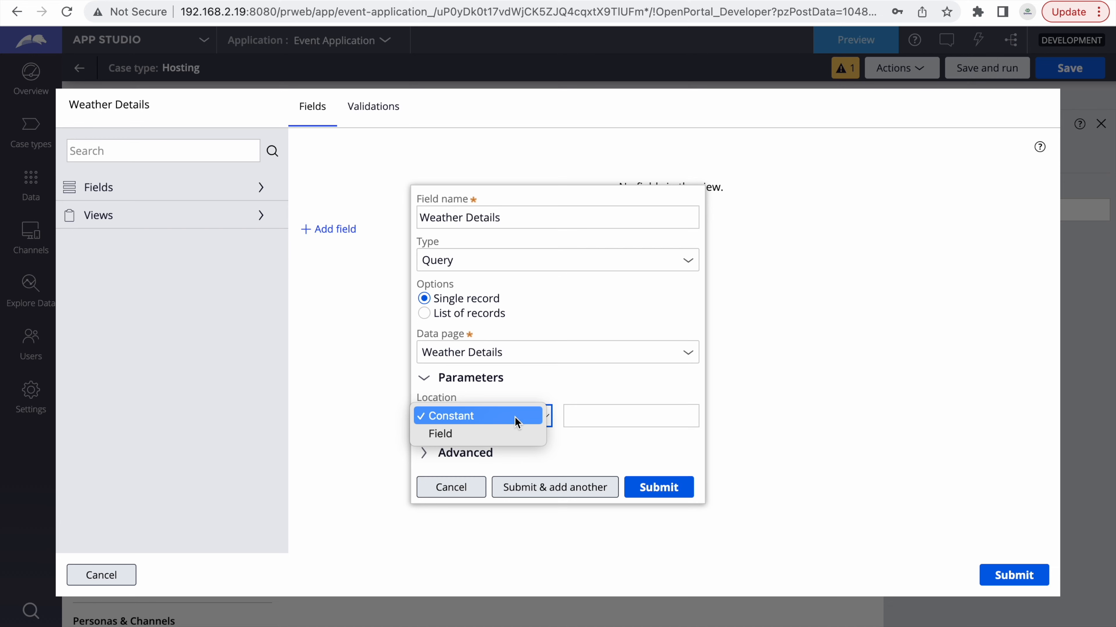
left_click(462, 434)
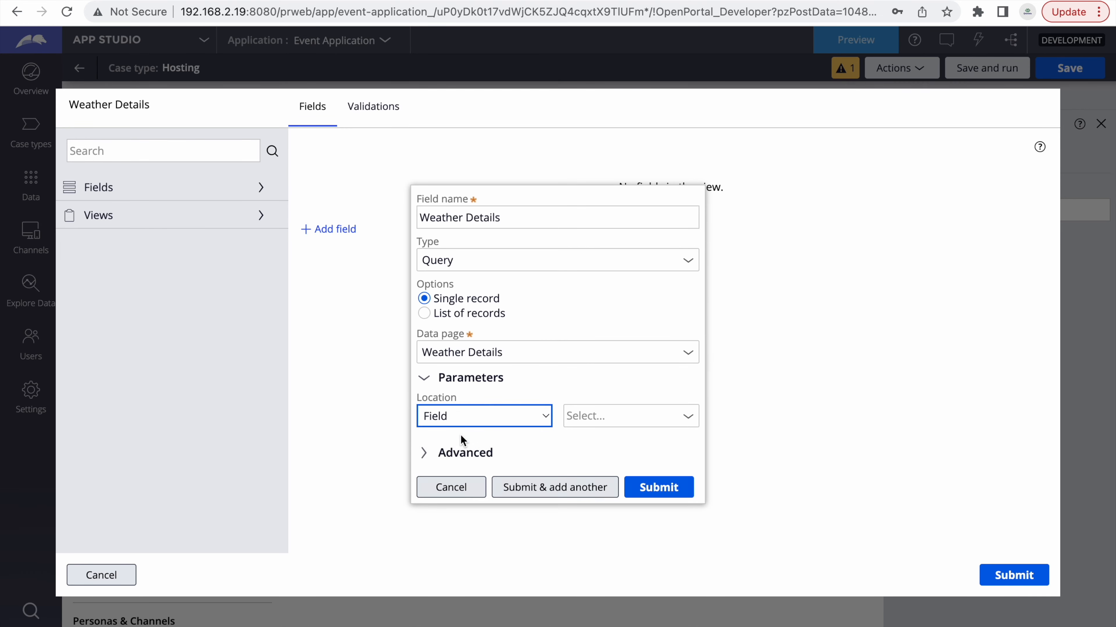
left_click(634, 417)
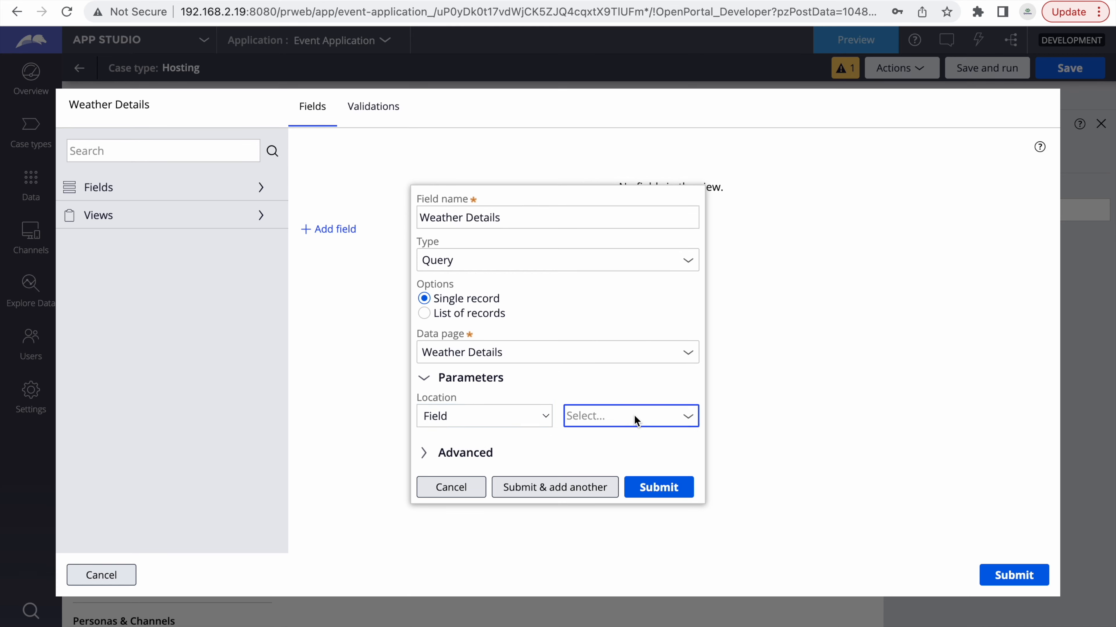
left_click(634, 417)
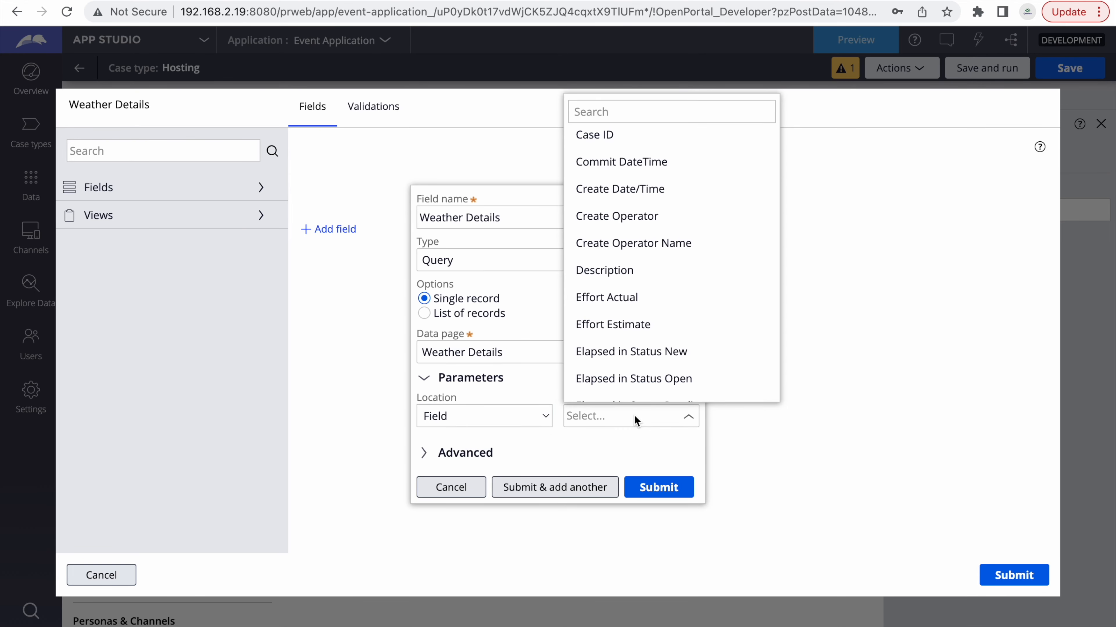
type("locatio")
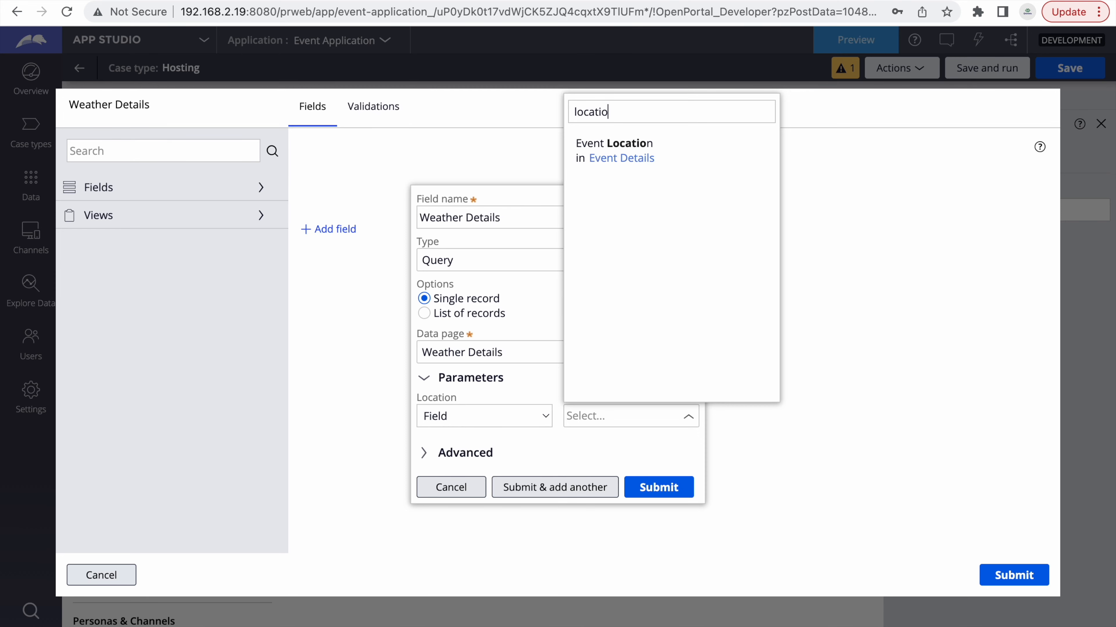
left_click(598, 146)
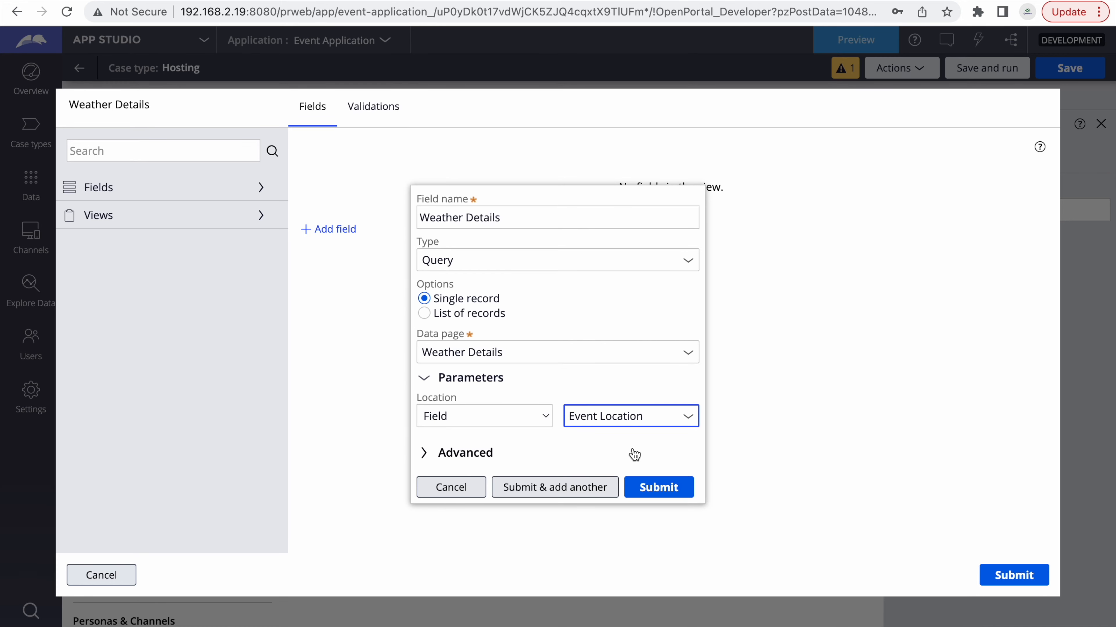
left_click(662, 496)
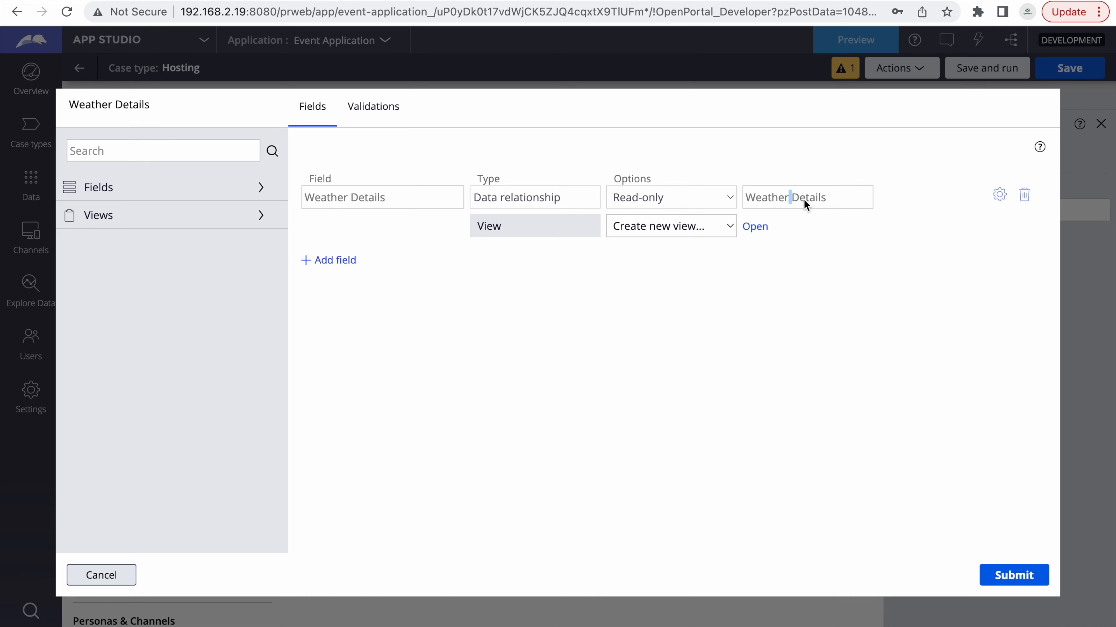
- Create a new view named Weather Details for the Weather Details field
triple_click(804, 200)
key("super+c")
left_click(755, 226)
key("super+v")
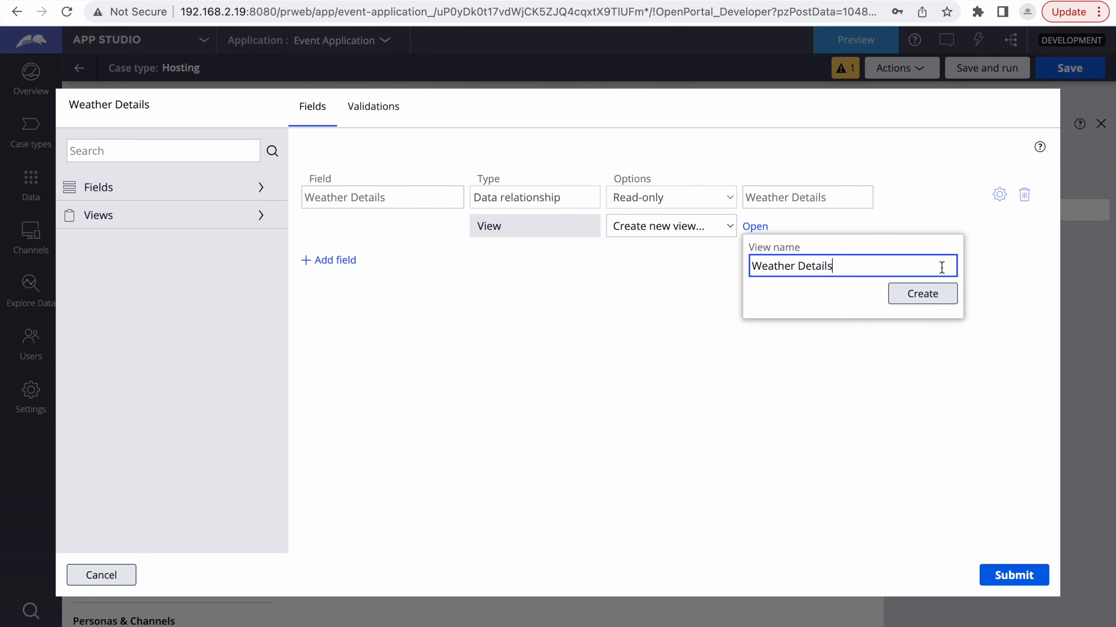
left_click(925, 295)
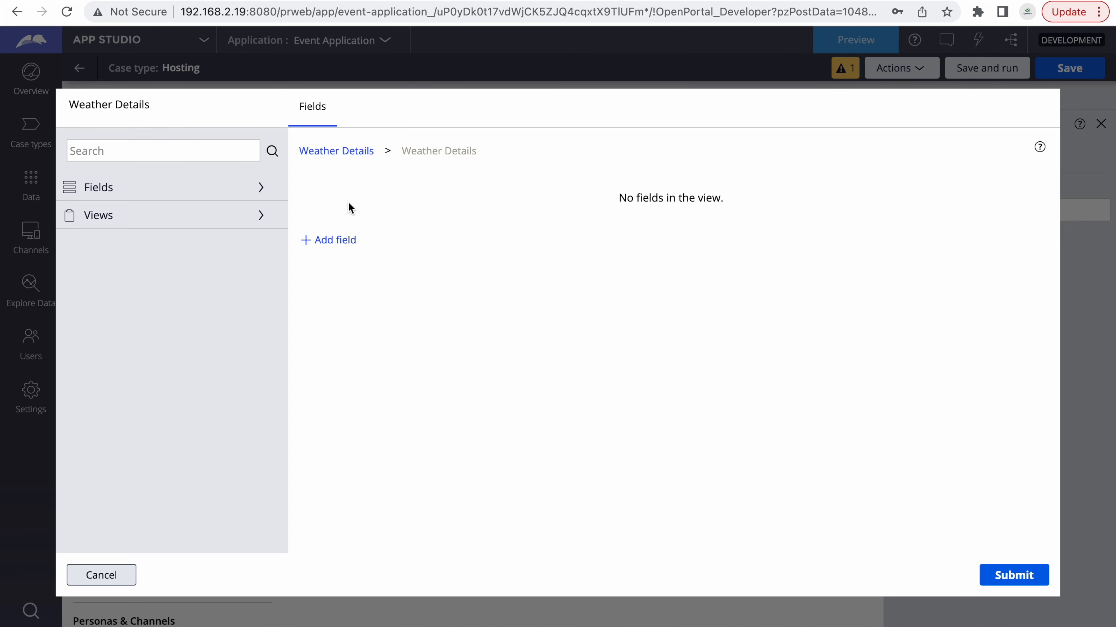
- Start a new field in the nested Weather Details view and name it Location
left_click(336, 241)
type("Locatiopn")
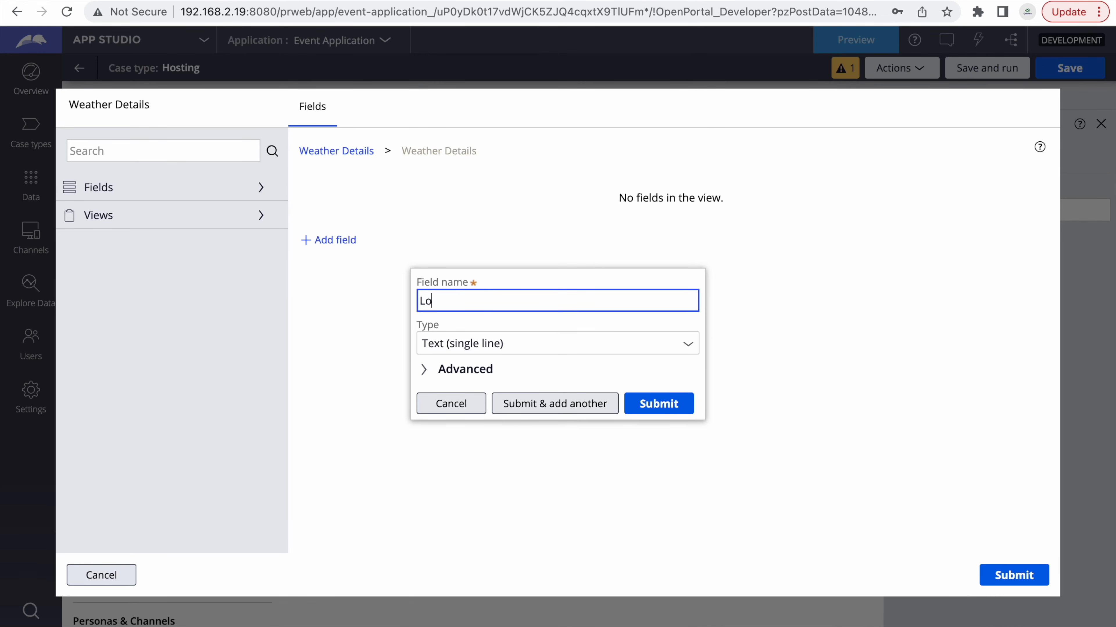
key("BackSpace")
key("BackSpace")
key("BackSpace")
- Switch to the WeatherAPI explorer and examine the location and current objects in the response body
key("F4")
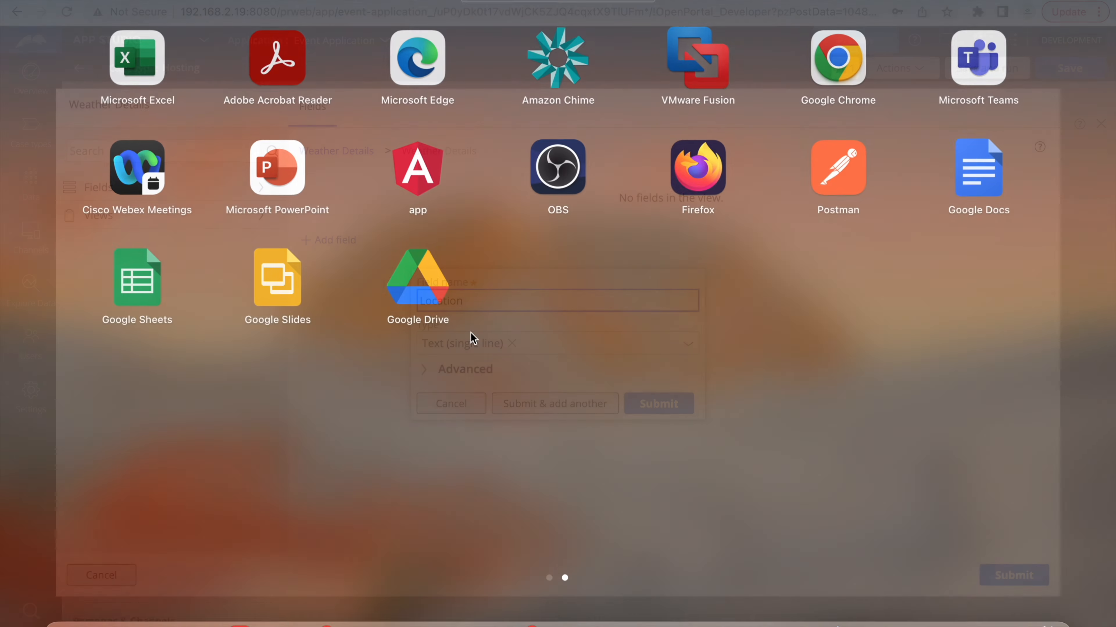
left_click(184, 613)
scroll(541, 417, "down", 7)
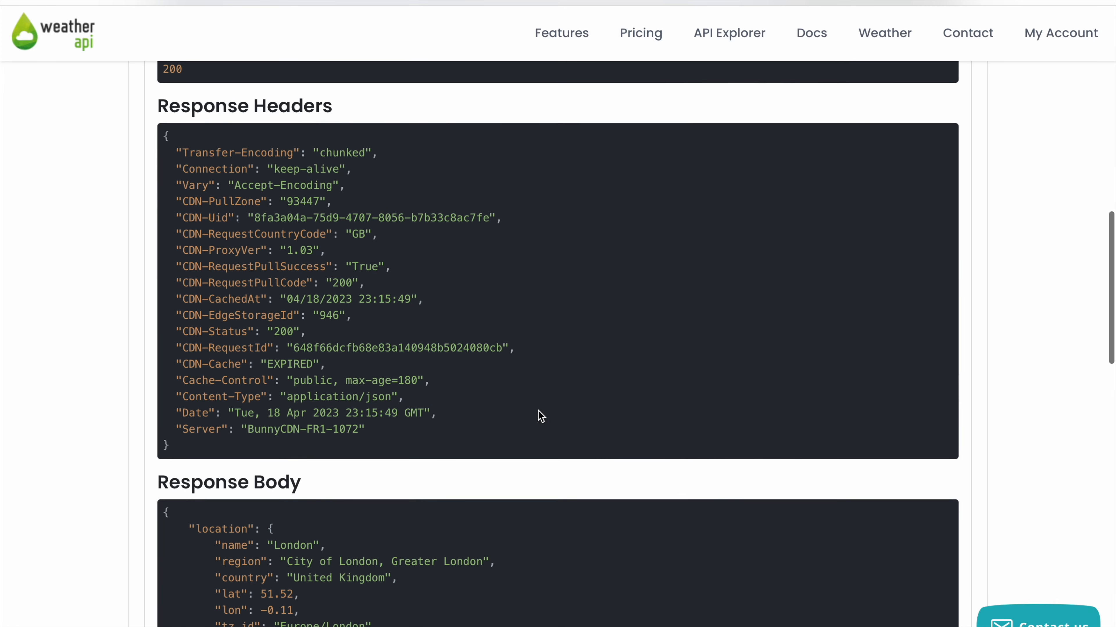
scroll(369, 514, "down", 6)
double_click(210, 247)
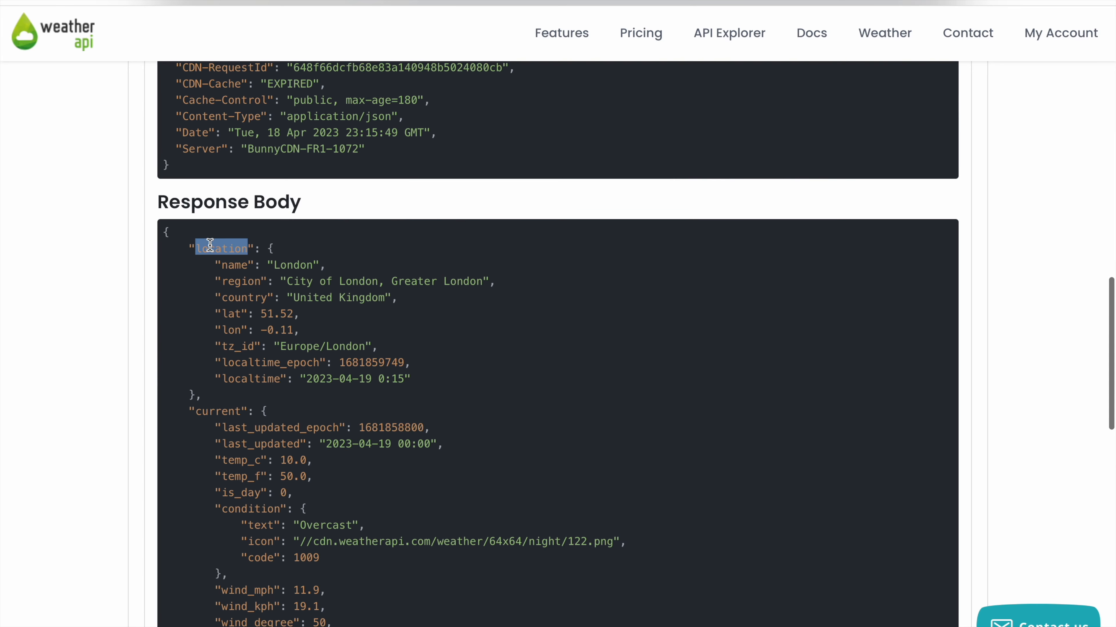
double_click(224, 411)
scroll(271, 457, "down", 10)
scroll(272, 580, "up", 8)
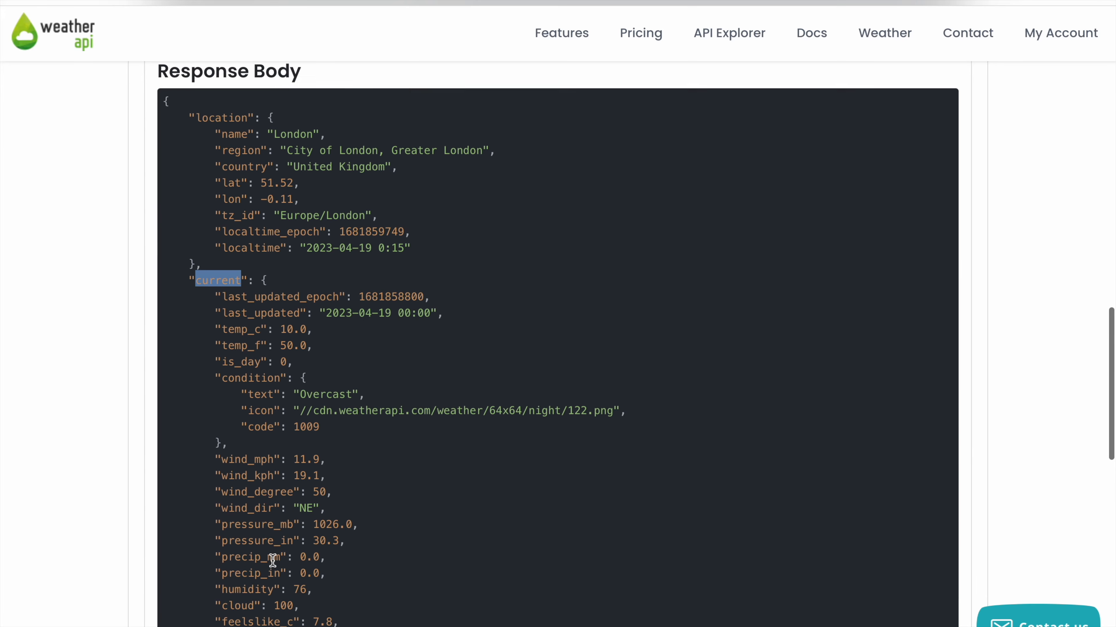
left_click_drag(412, 347, 210, 247)
left_click(251, 251)
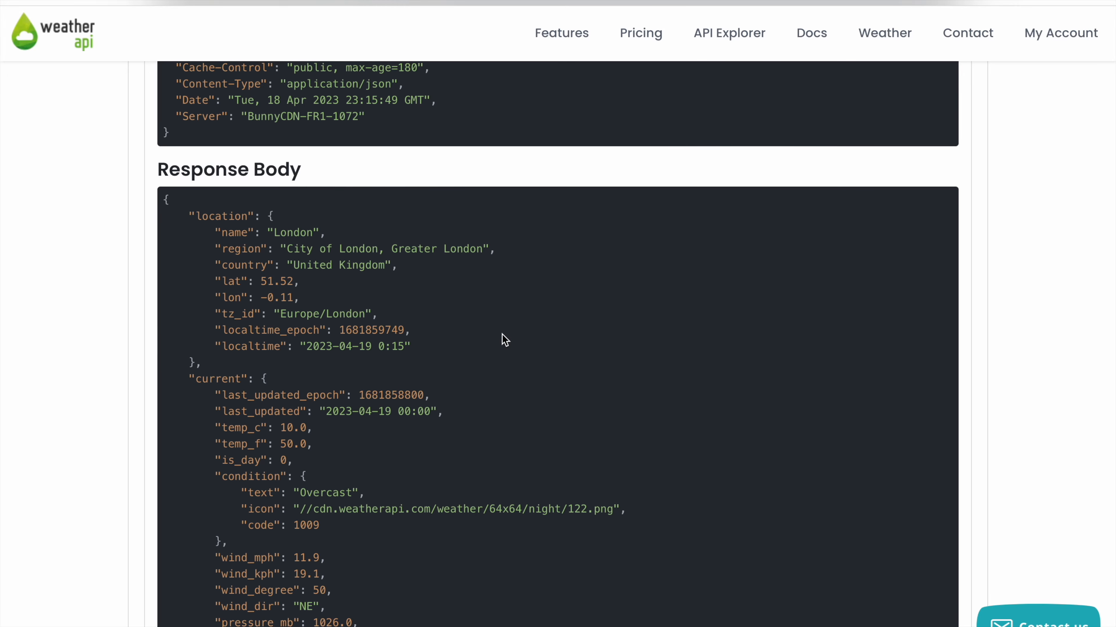
- Switch back to App Studio and set the new Location field's type to Embedded data
key("F4")
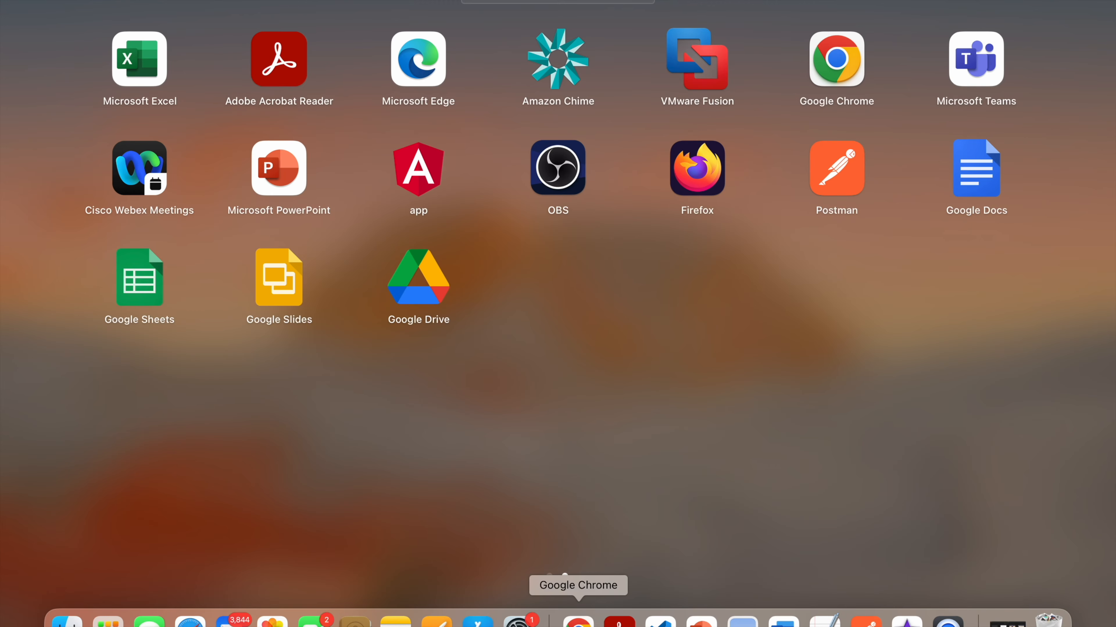
left_click(577, 623)
type("Location")
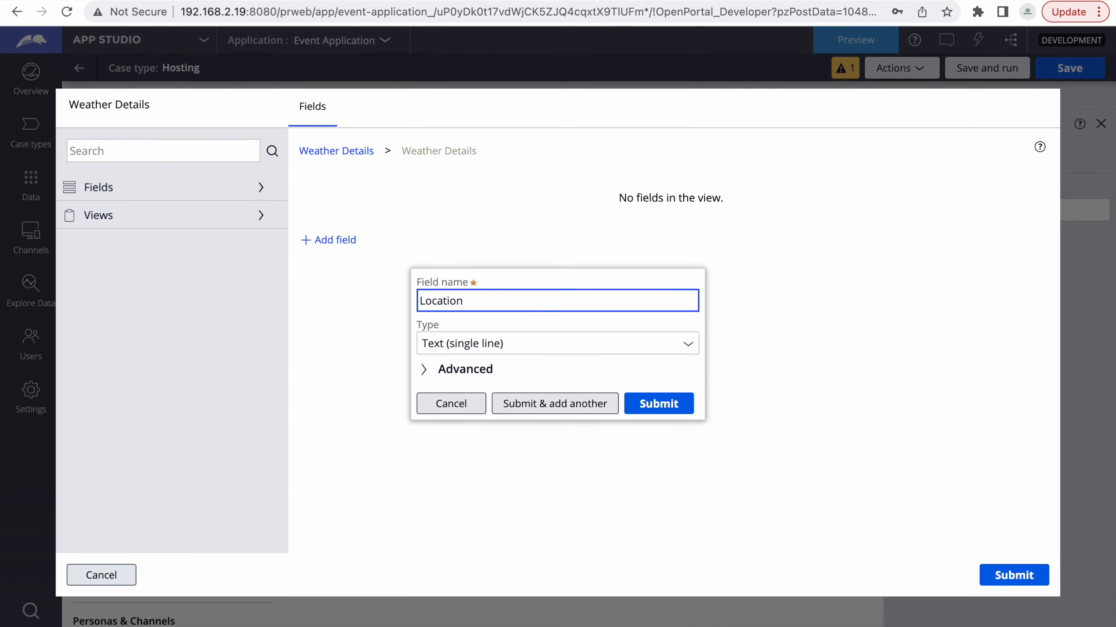
left_click(686, 349)
scroll(554, 538, "down", 5)
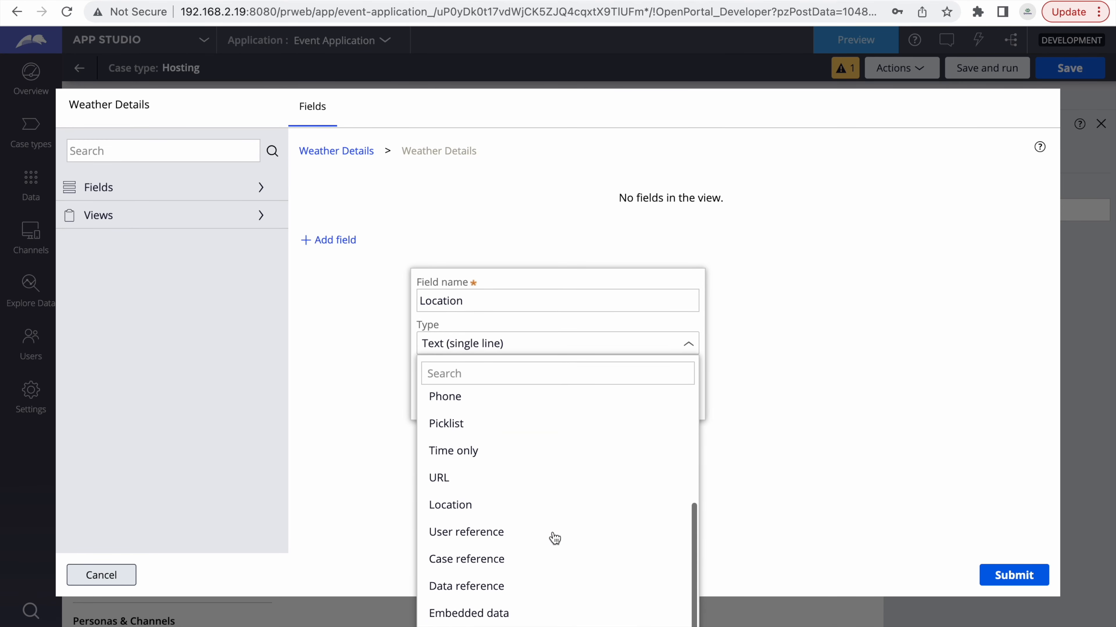
left_click(455, 612)
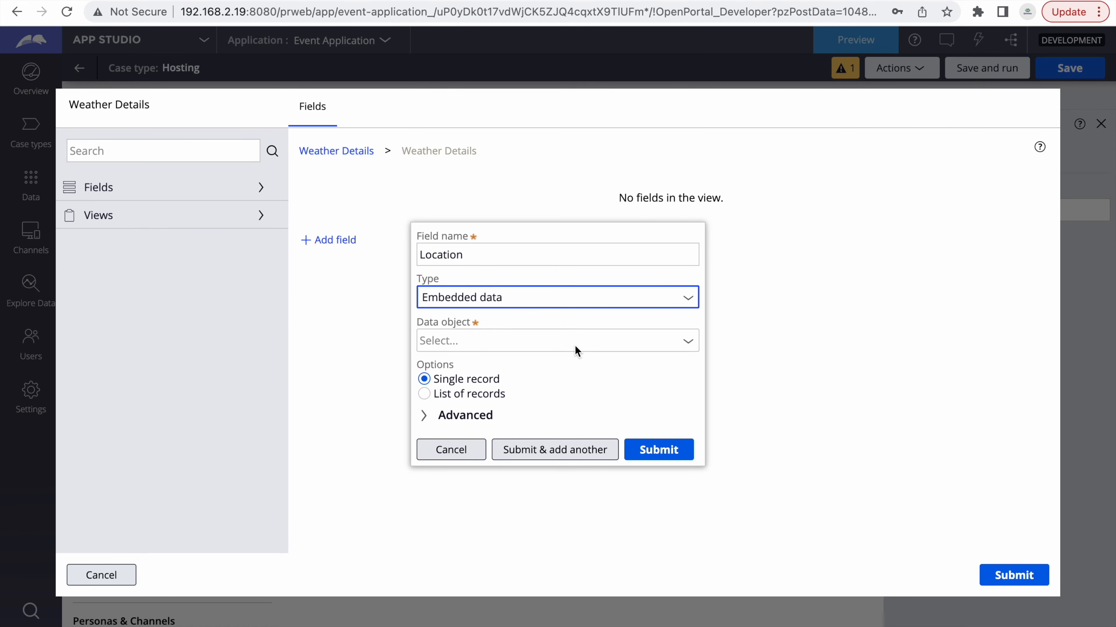
- Check the WeatherAPI response body again, then set the Location field's data object to location in App Studio and submit the field
key("F4")
left_click(193, 609)
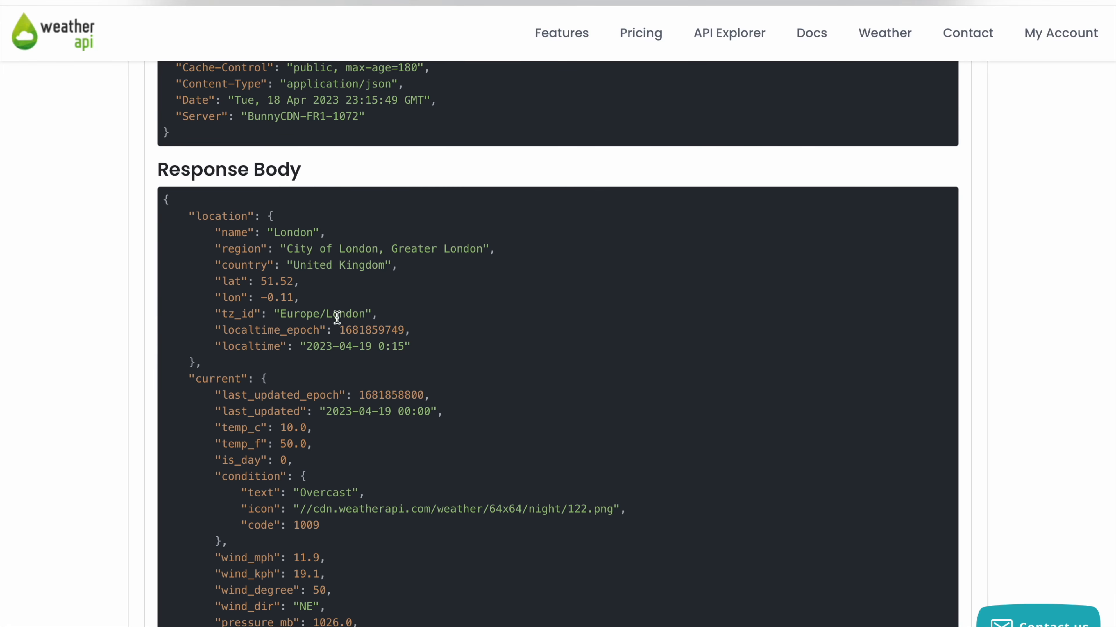
key("F4")
left_click(578, 620)
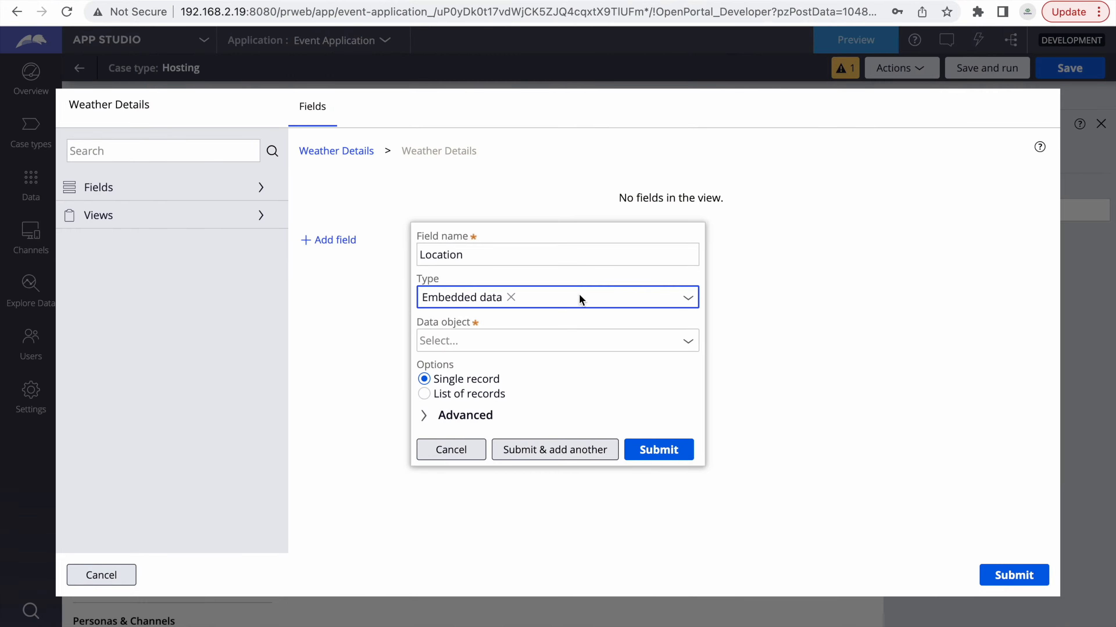
left_click(491, 336)
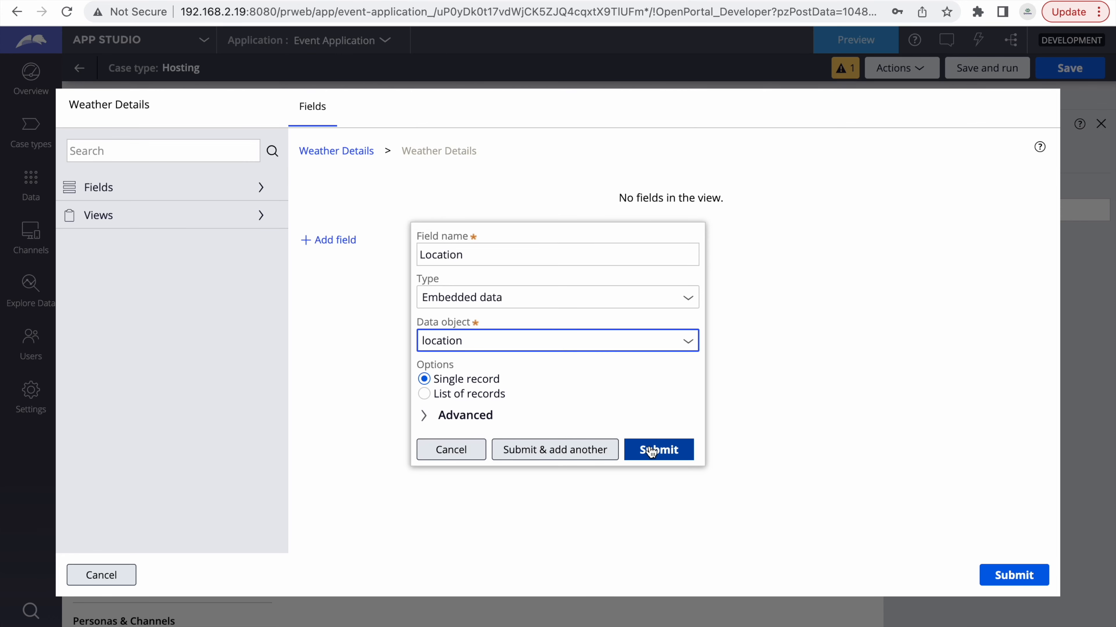
left_click(651, 450)
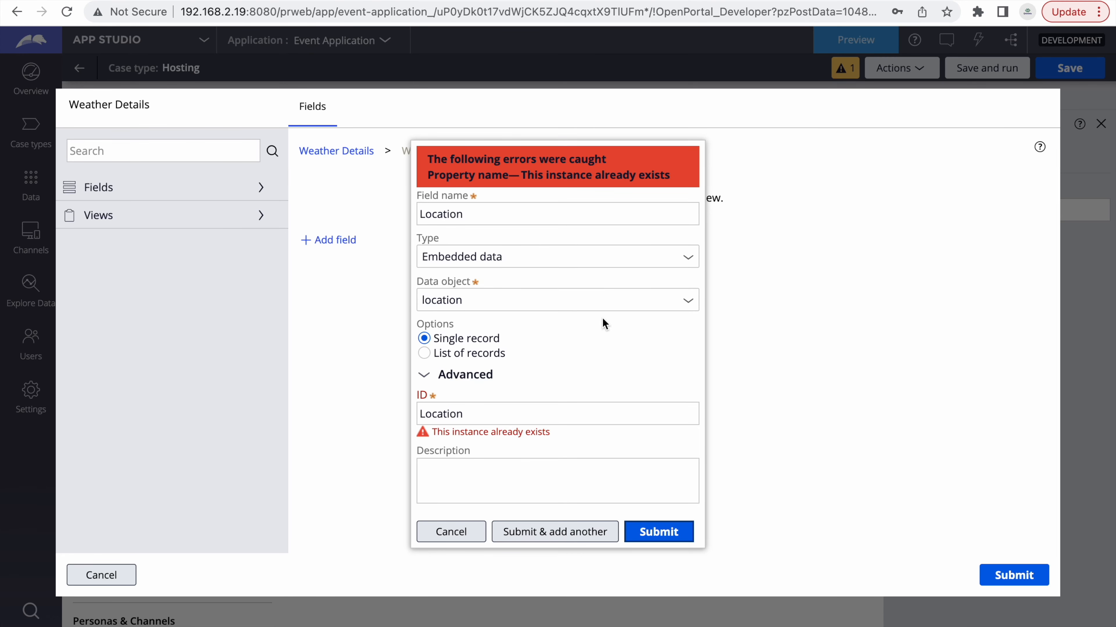
- Change the Location field's ID to Location1 and submit the field
left_click(481, 413)
double_click(483, 412)
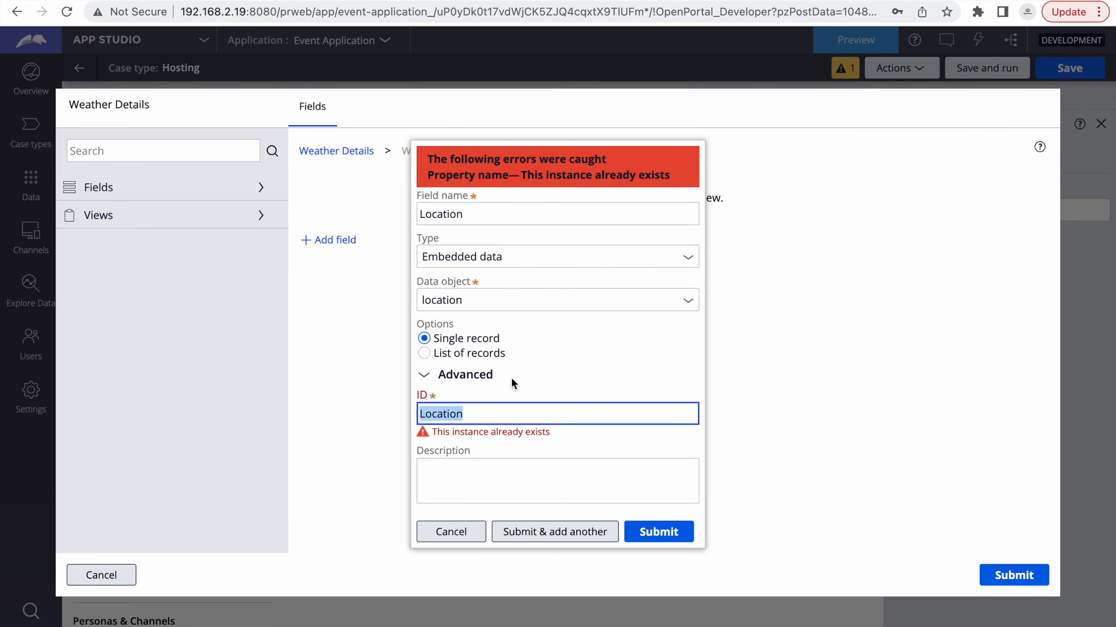
left_click(488, 409)
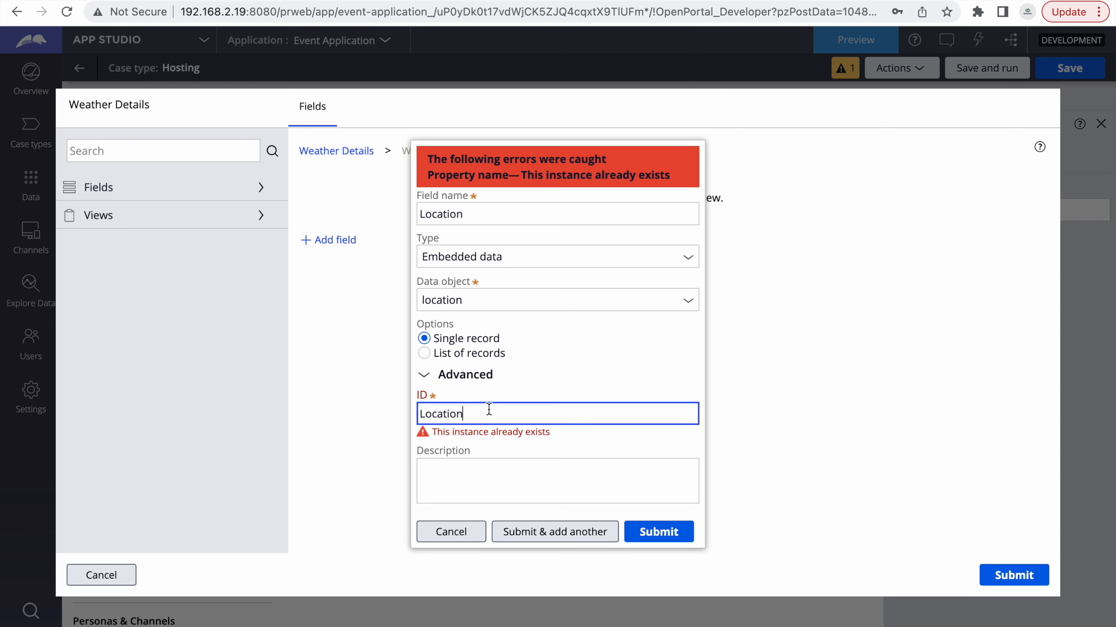
left_click(473, 214)
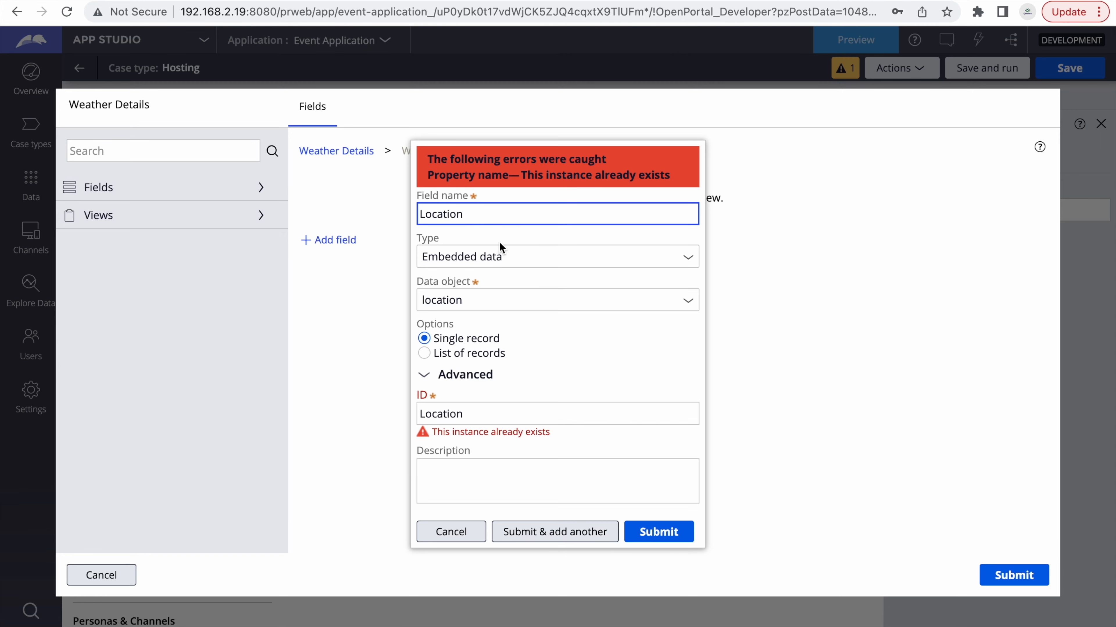
left_click(473, 416)
type("1")
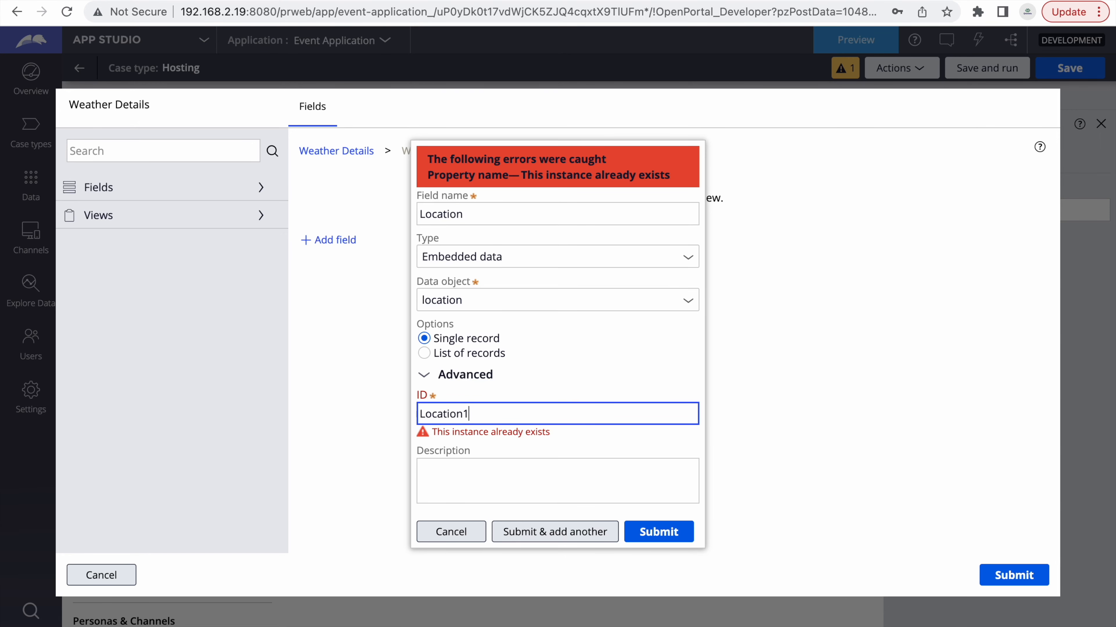
left_click(654, 534)
left_click(653, 529)
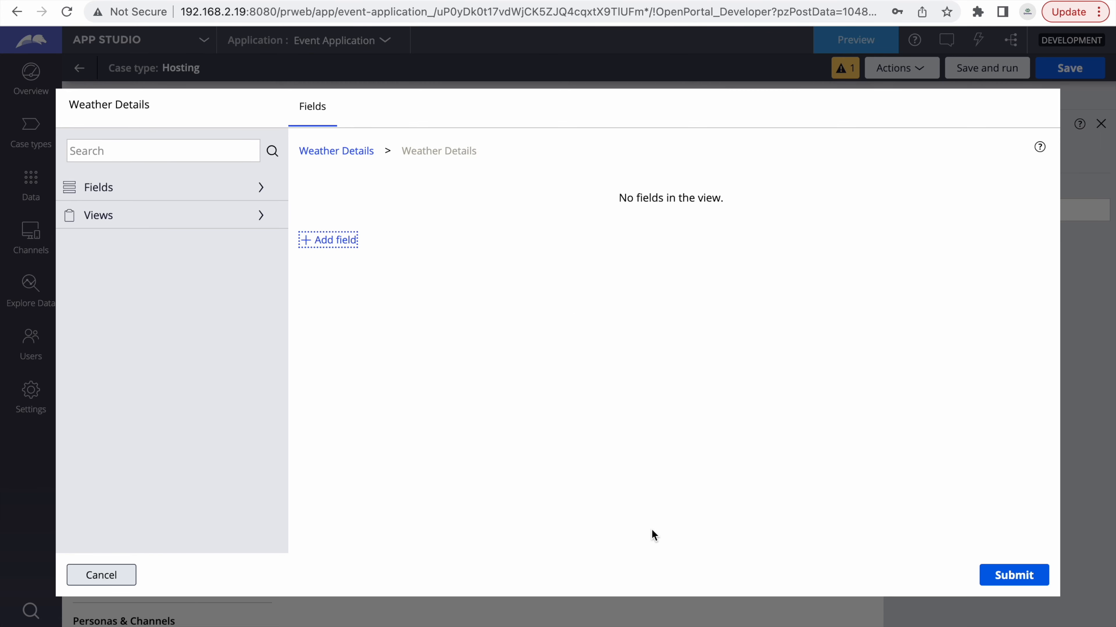
- Create a new view named location for the Location field in the Weather Details view
double_click(768, 210)
key("ctrl+c")
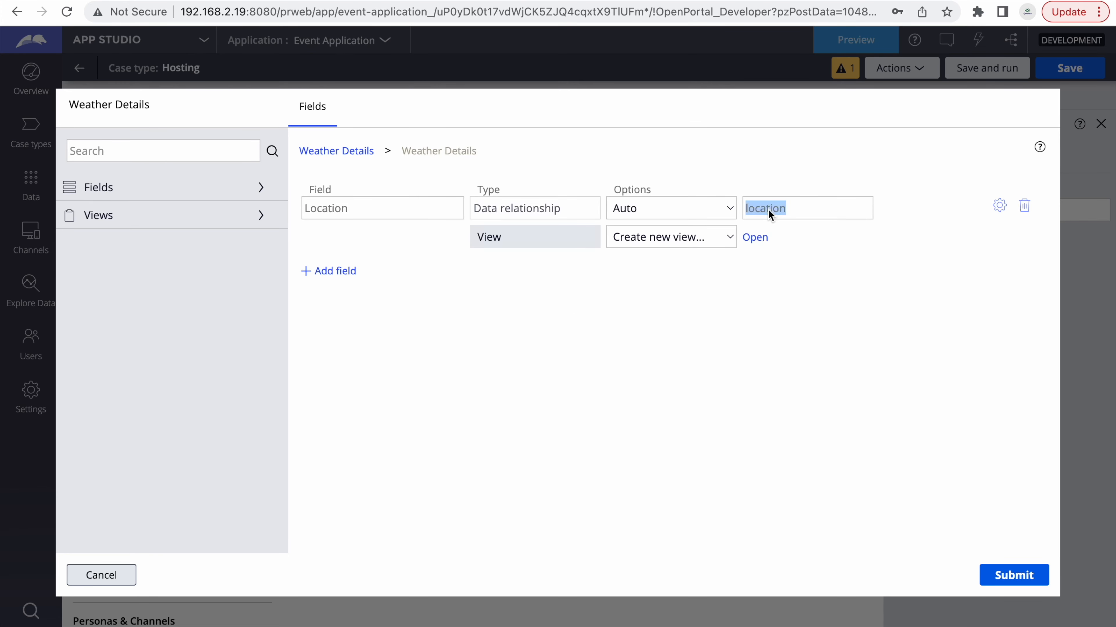
left_click(757, 241)
key("ctrl+v")
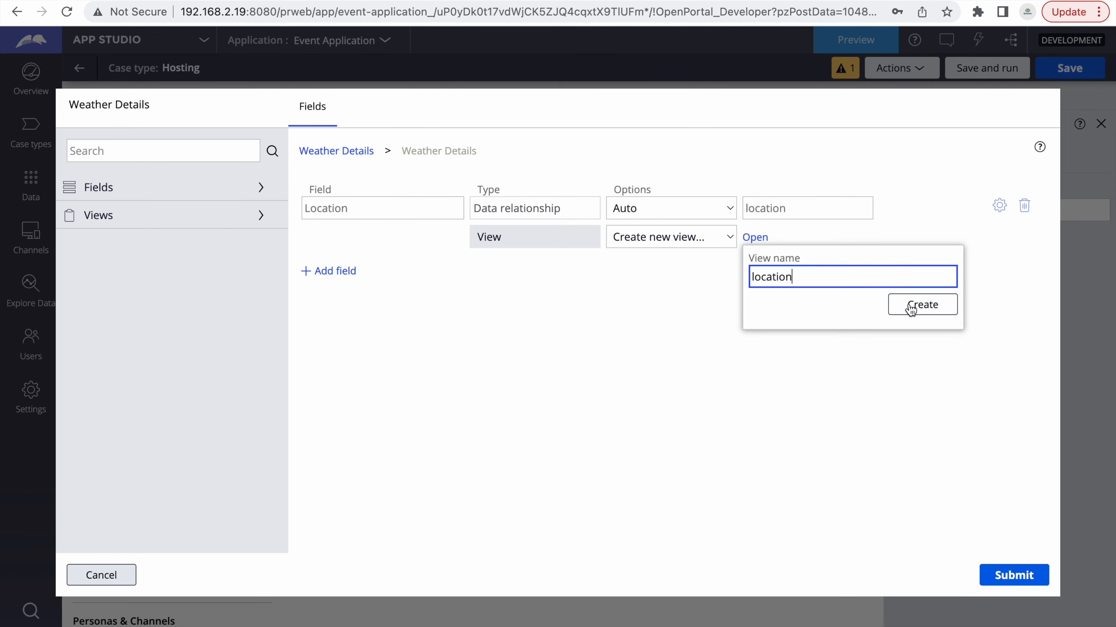
left_click(909, 306)
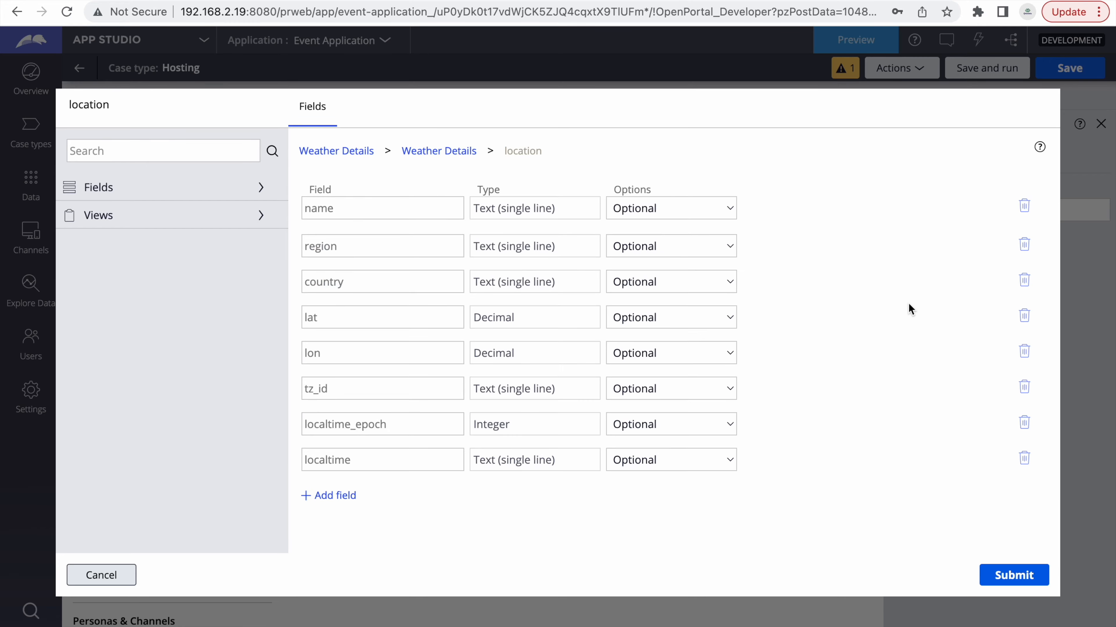
- Compare the location view's fields with the WeatherAPI response body, then submit the view and save the Hosting case type
key("F4")
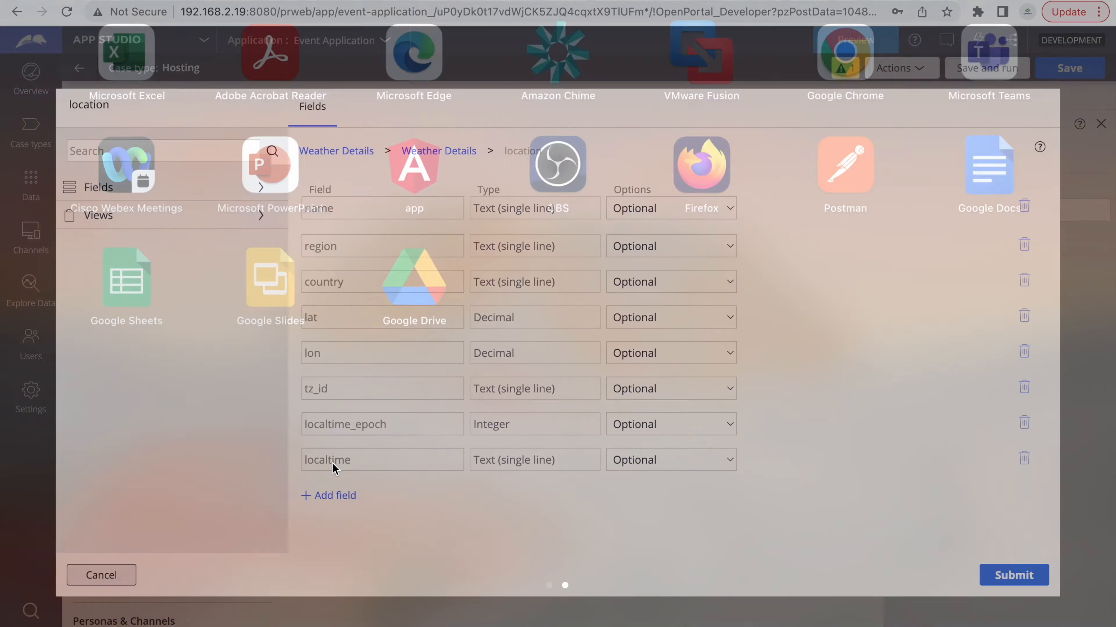
left_click(201, 608)
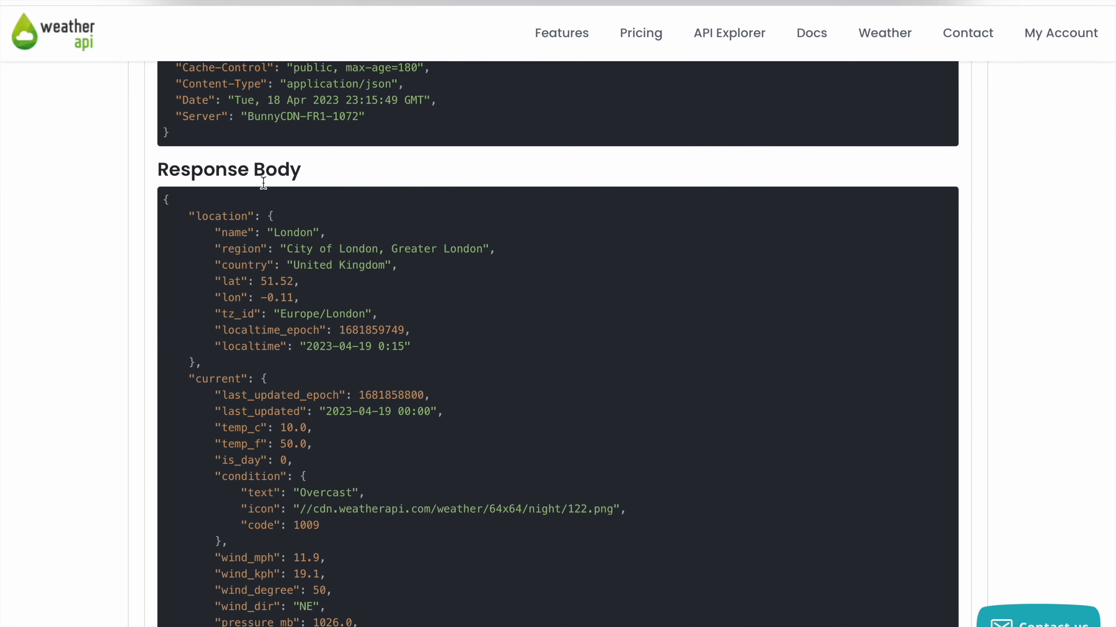
key("F4")
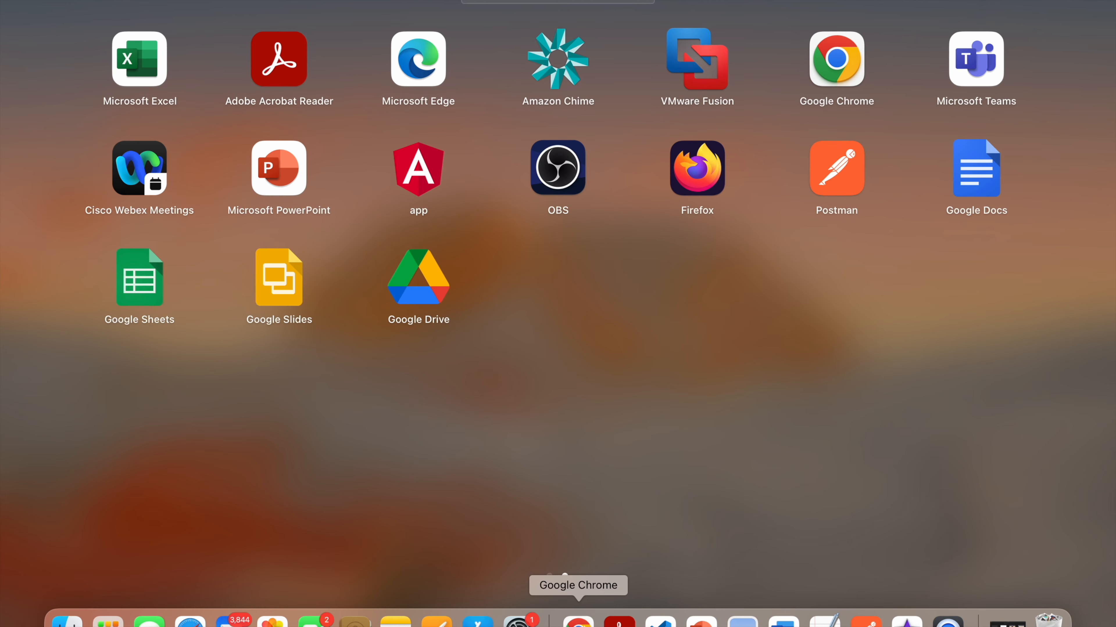
left_click(578, 619)
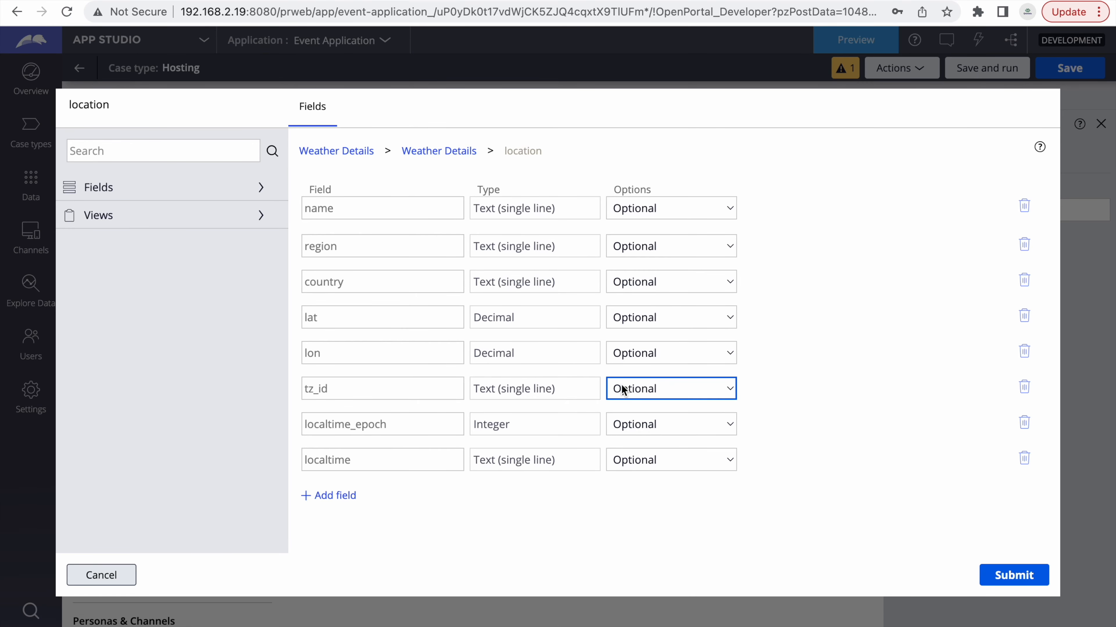
left_click(1012, 569)
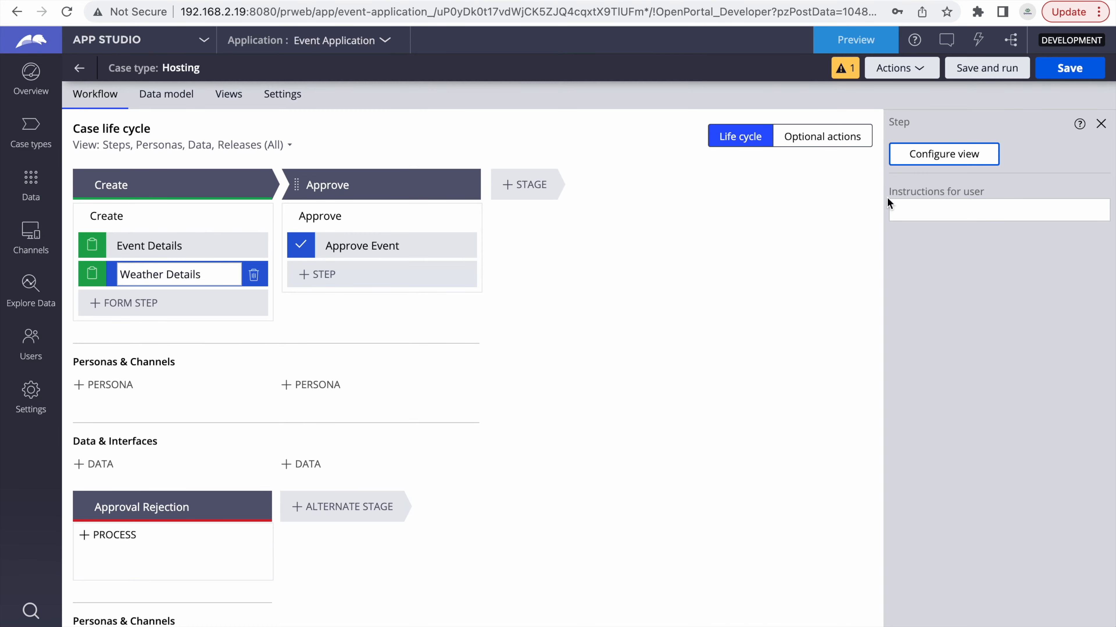
left_click(1060, 62)
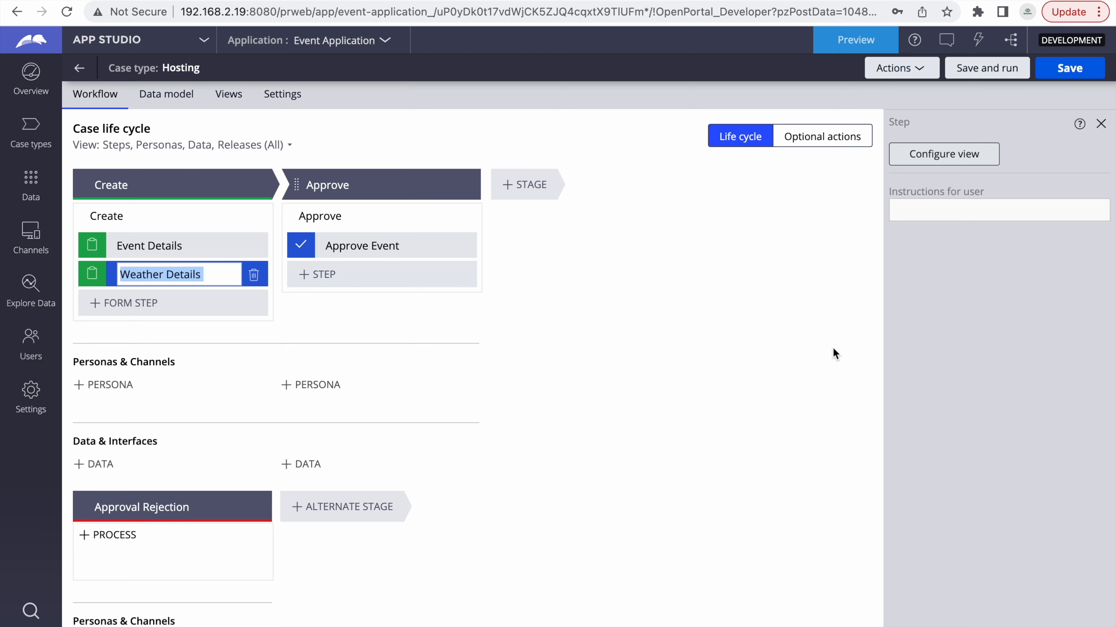
- Run a new Hosting case with event name Test, location London and date 4/18/2023 8:12 PM, and continue to Weather Details
left_click(987, 68)
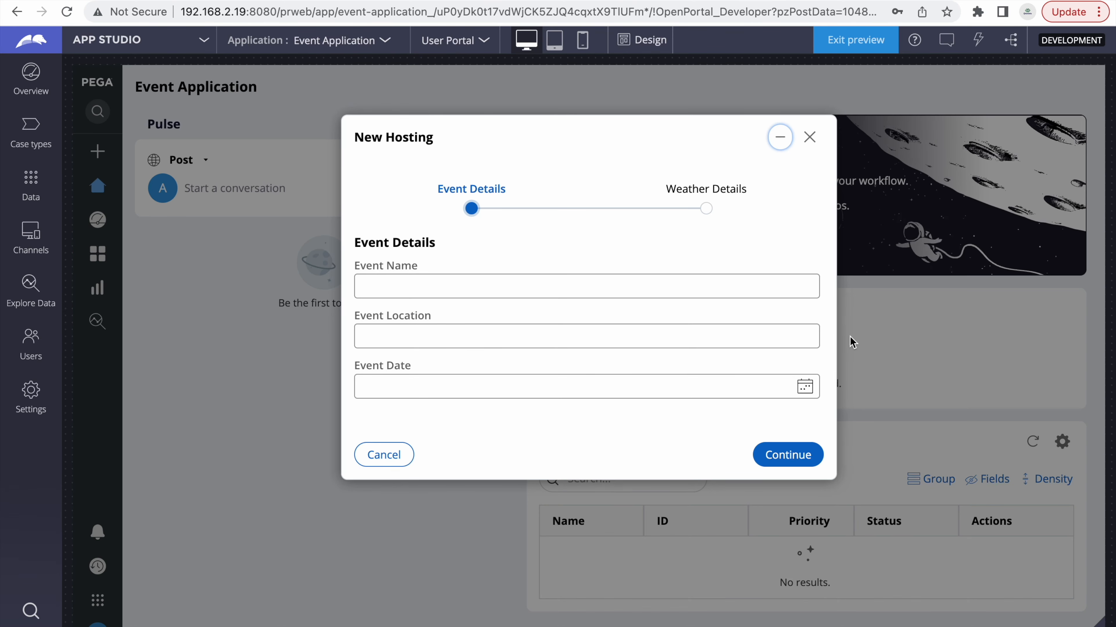
left_click(427, 289)
type("Test")
key("Tab")
type("L")
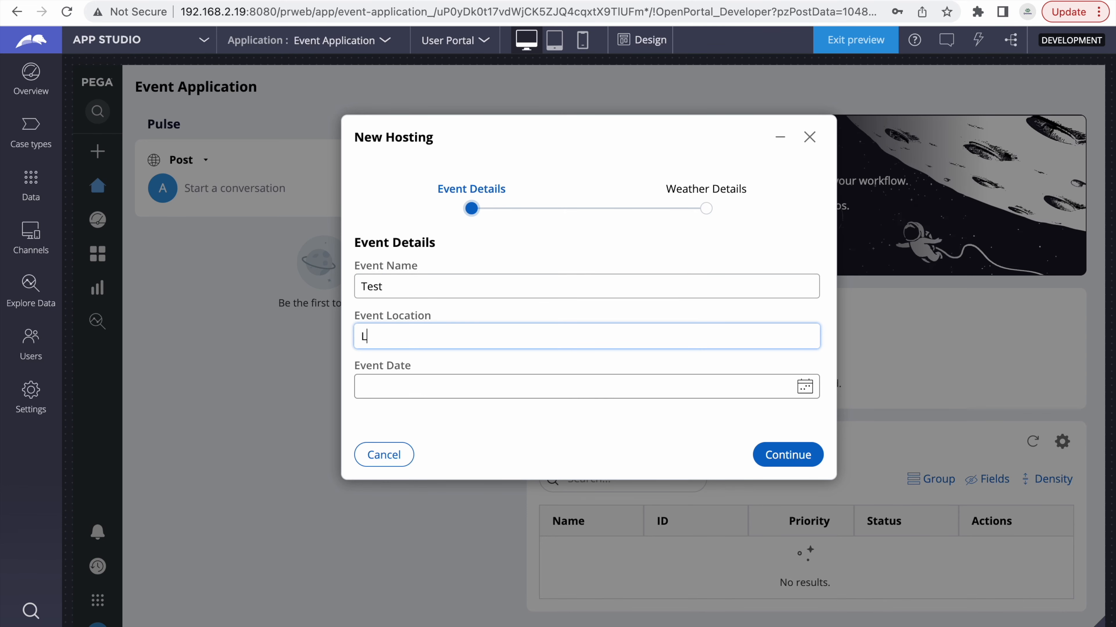
type("ondon")
left_click(805, 387)
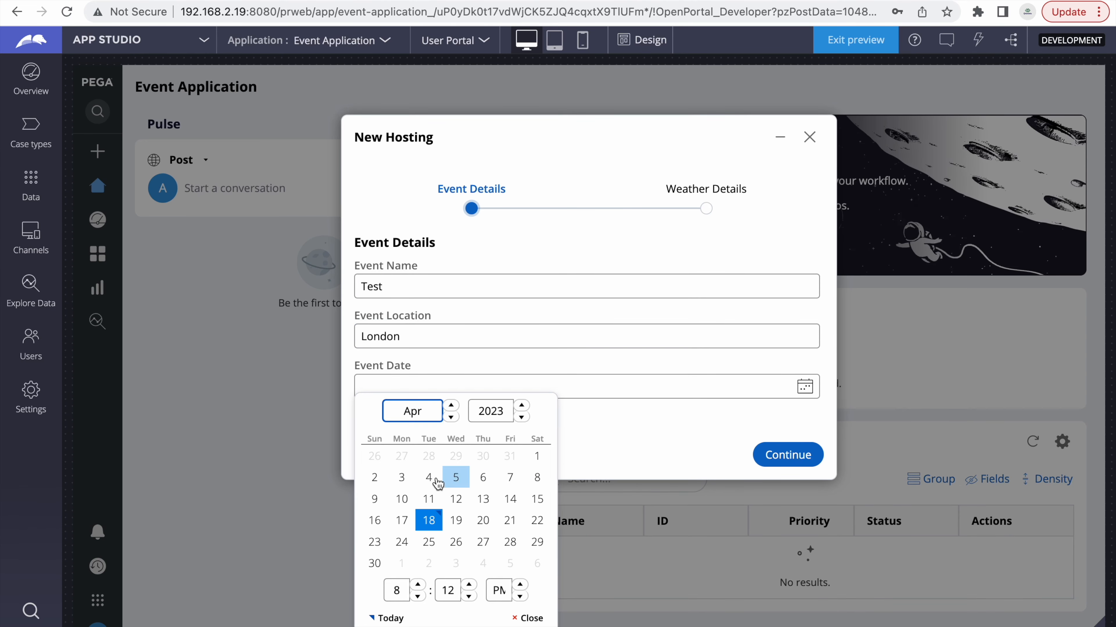
left_click(429, 521)
left_click(784, 457)
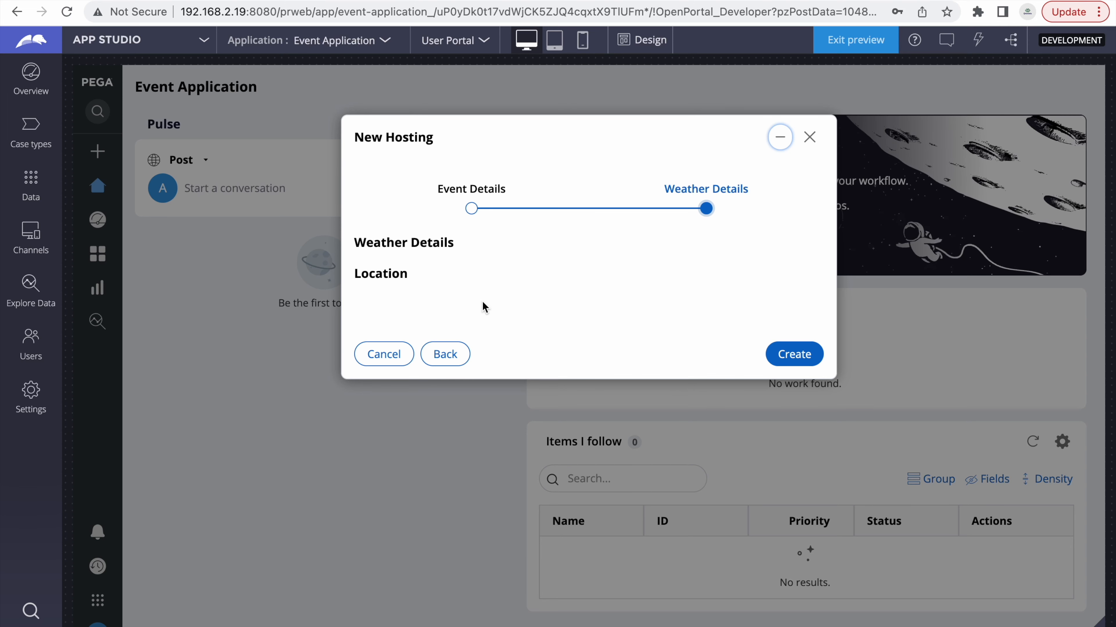
- Go back to the case's Event Details, cancel it and delete the unsubmitted Hosting case
left_click(452, 354)
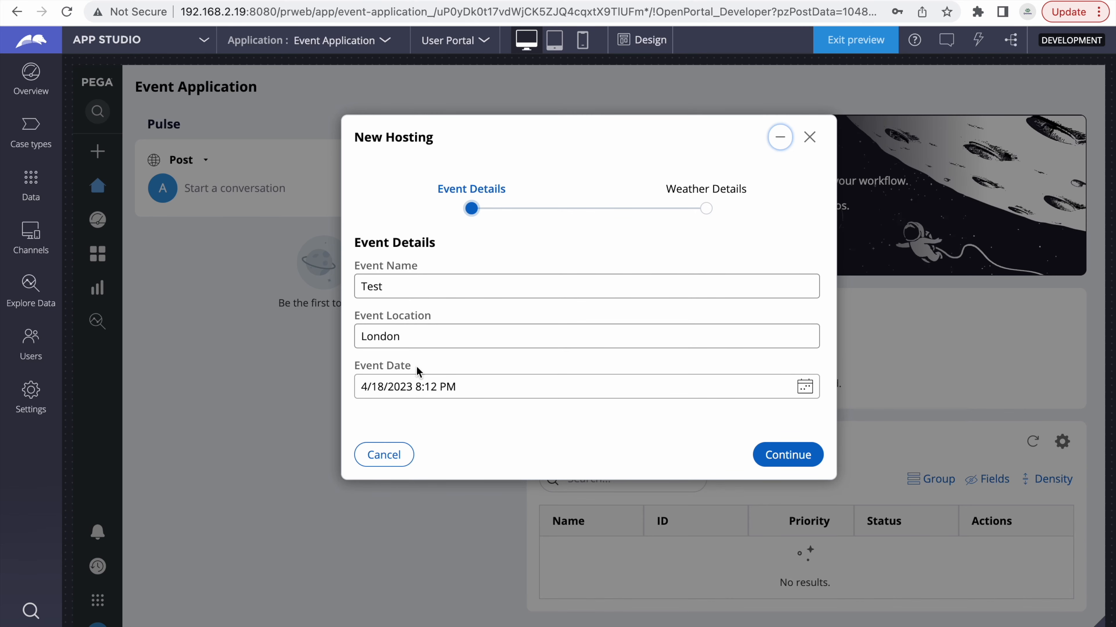
left_click(398, 448)
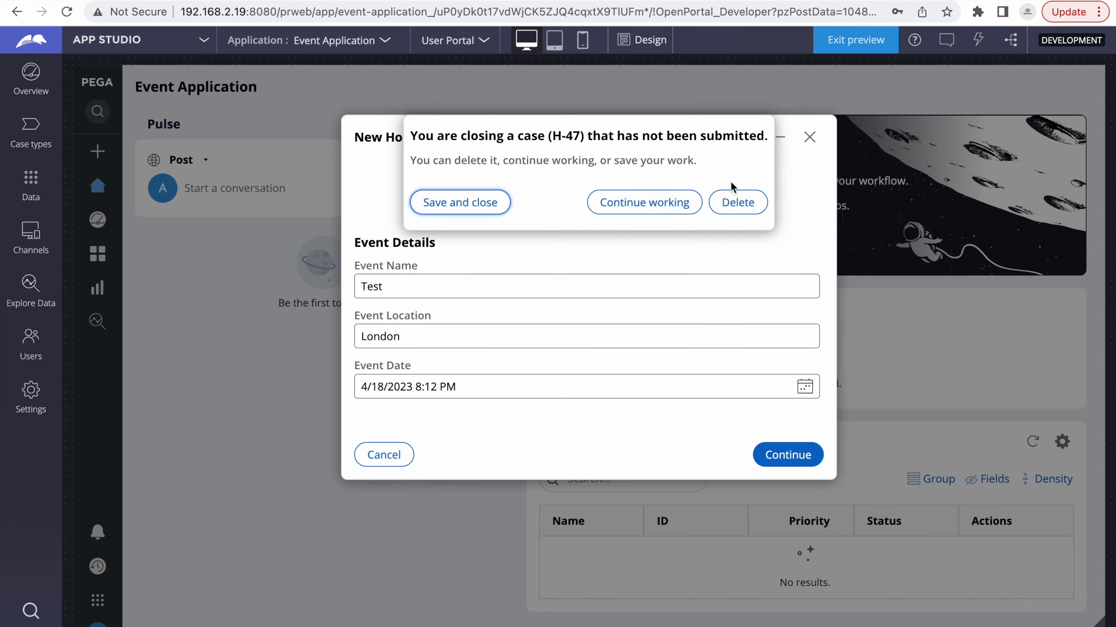
left_click(738, 203)
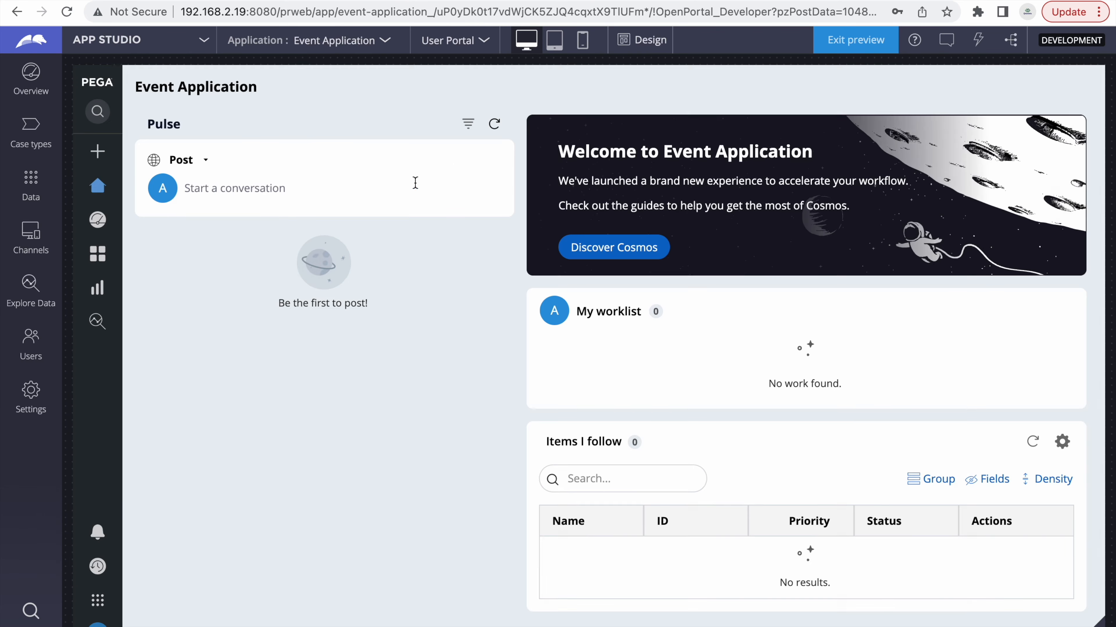
- Switch to Dev Studio and show the application's class explorer
left_click(143, 40)
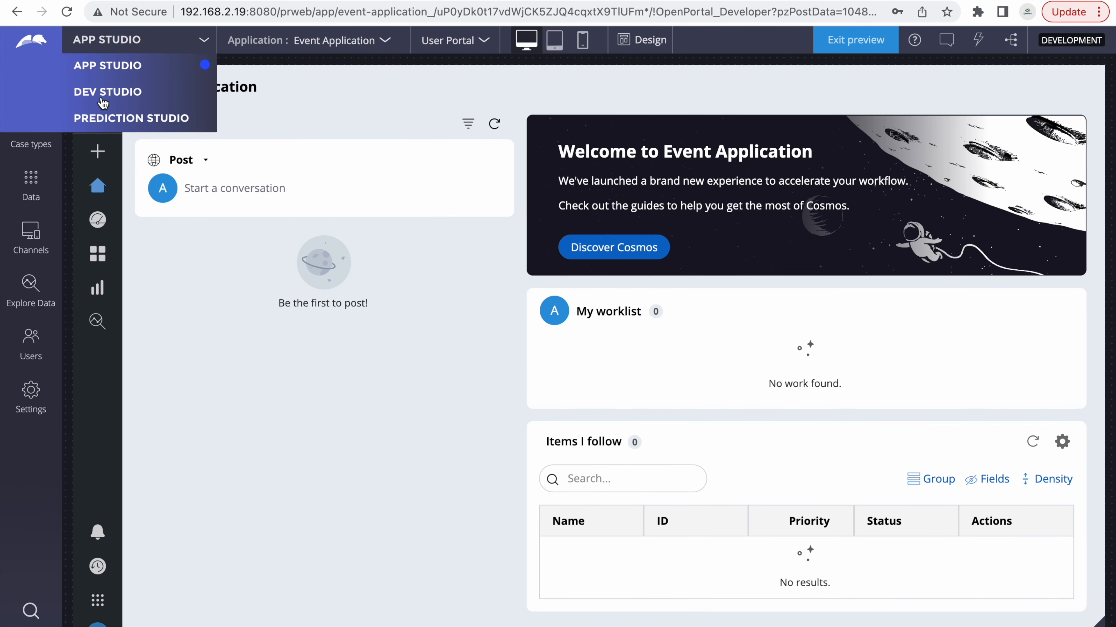
left_click(99, 93)
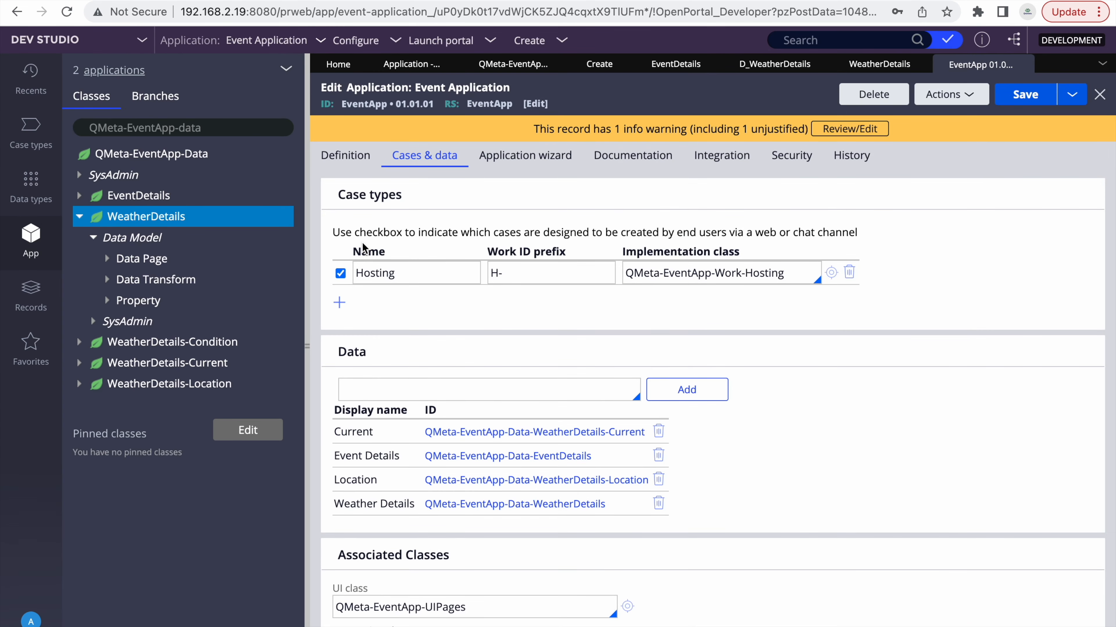
left_click(31, 293)
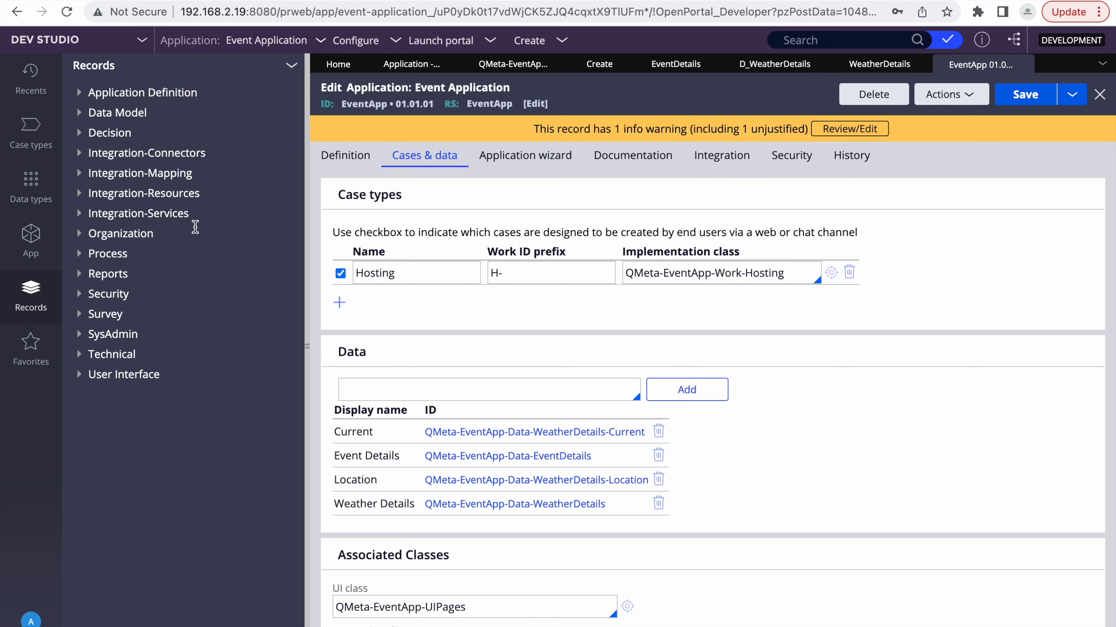
left_click(30, 242)
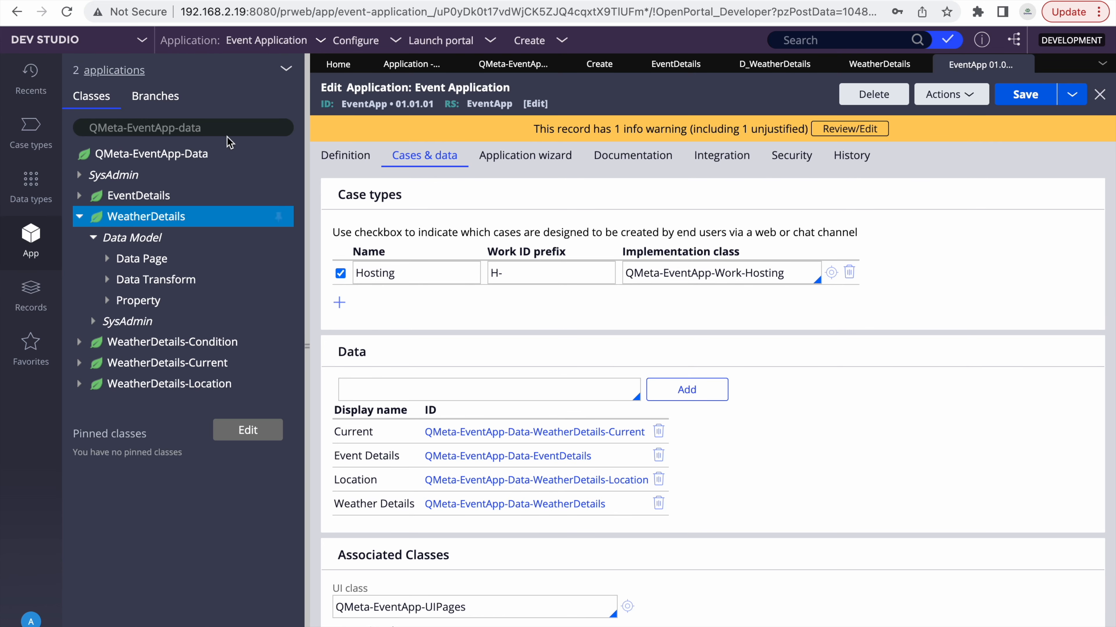
- Find the QMeta-EventApp-work classes and open the Hosting class's pySetFieldDefaults data transform
double_click(192, 134)
type("ho")
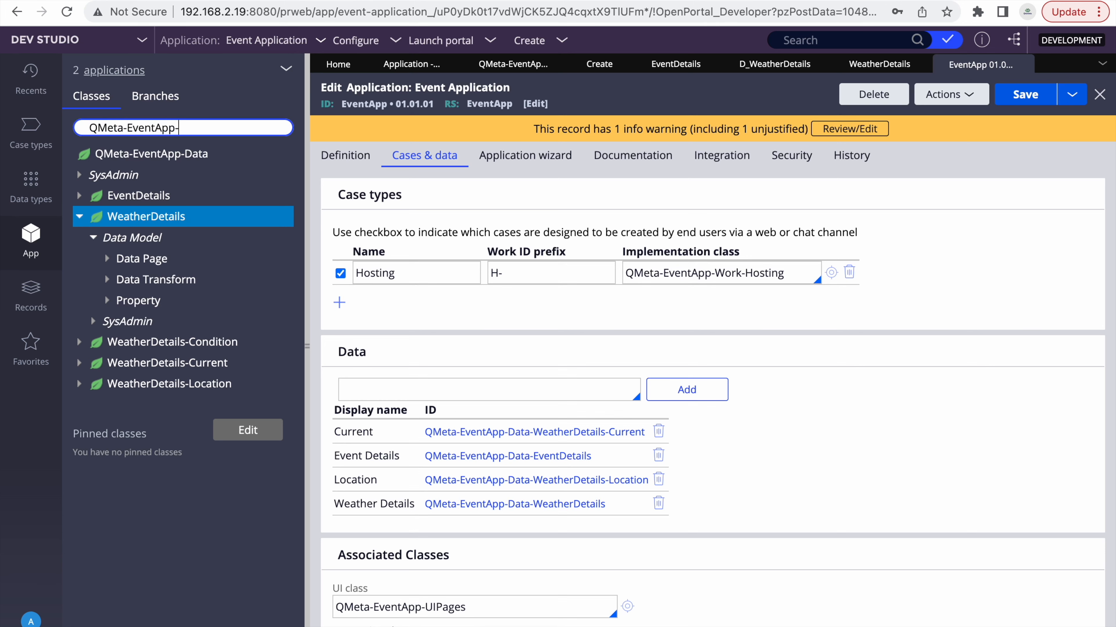
type("work")
left_click(178, 172)
left_click(79, 196)
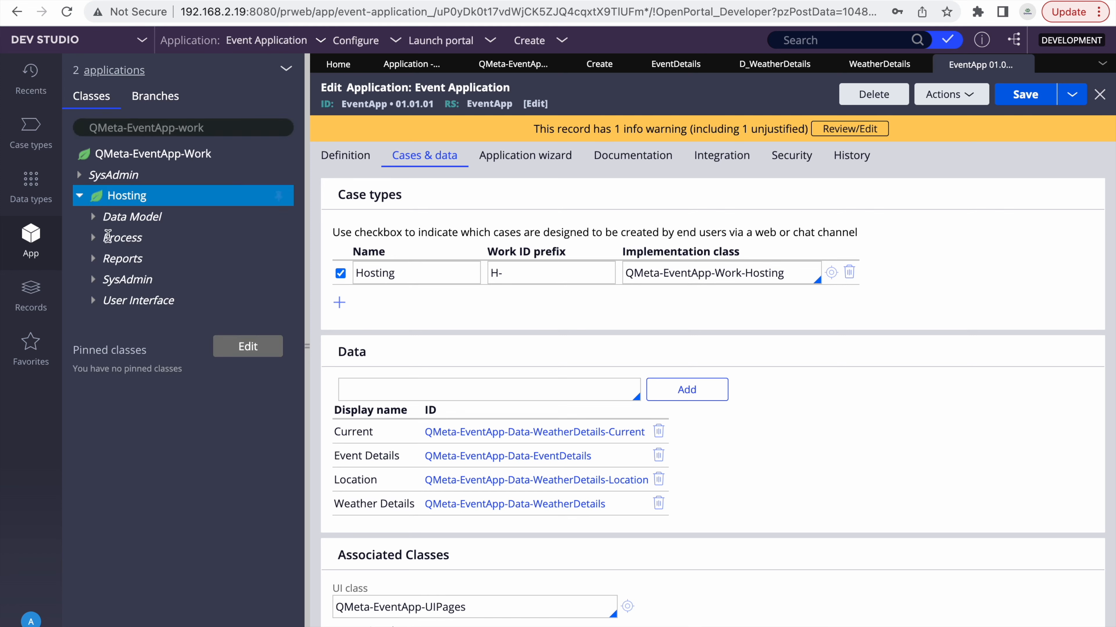
left_click(100, 215)
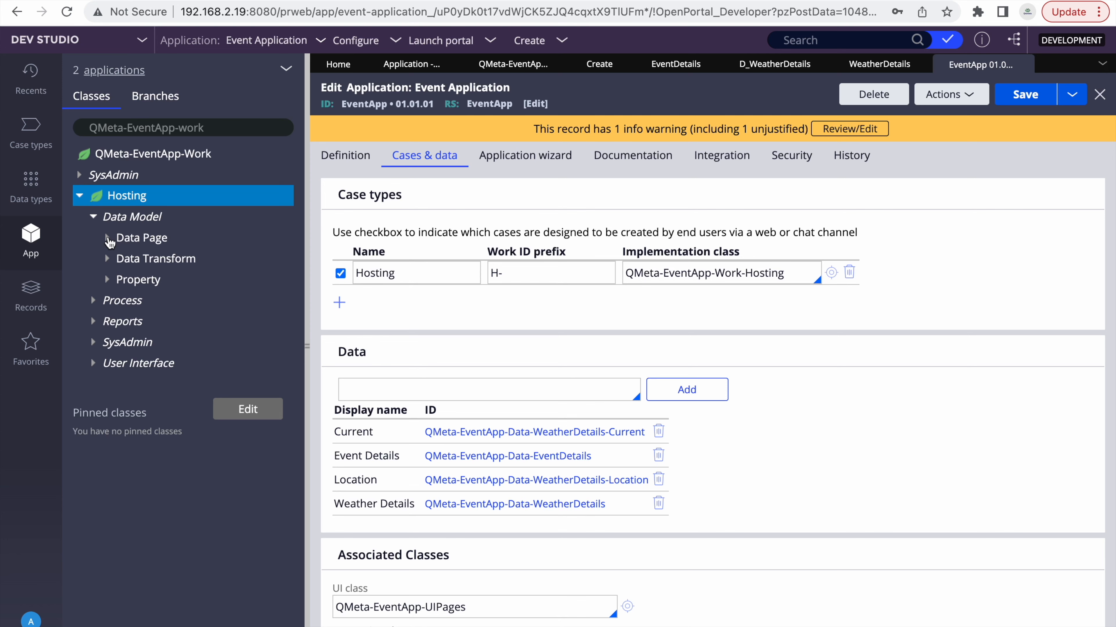
left_click(123, 262)
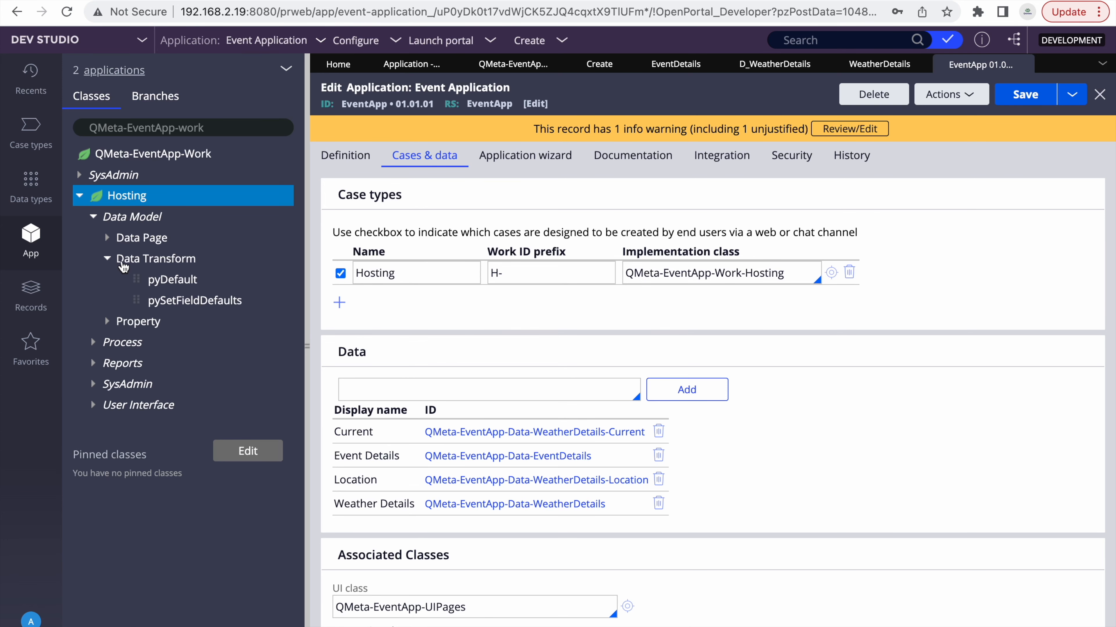
left_click(174, 303)
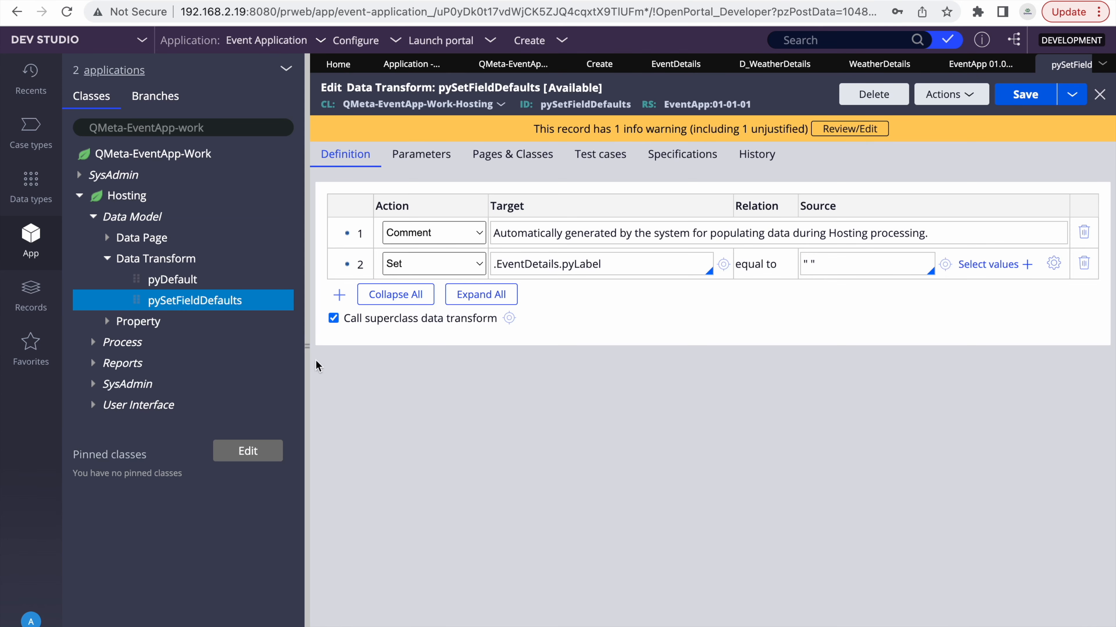
- Add an Update Page action to the data transform with .WeatherDetails.Location as its target
left_click(339, 294)
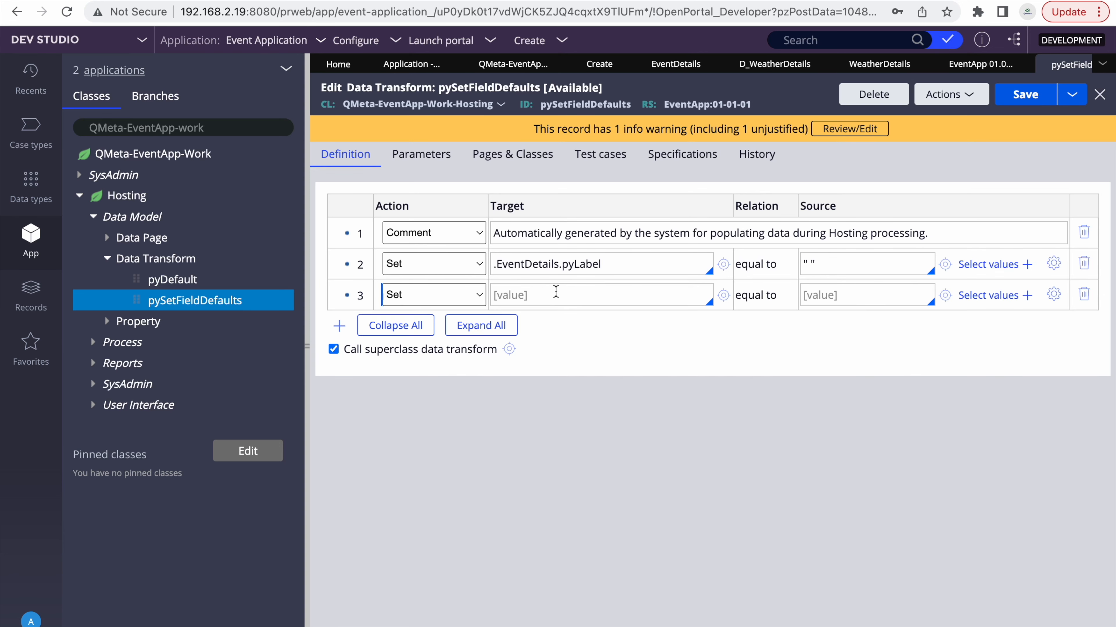
left_click(439, 295)
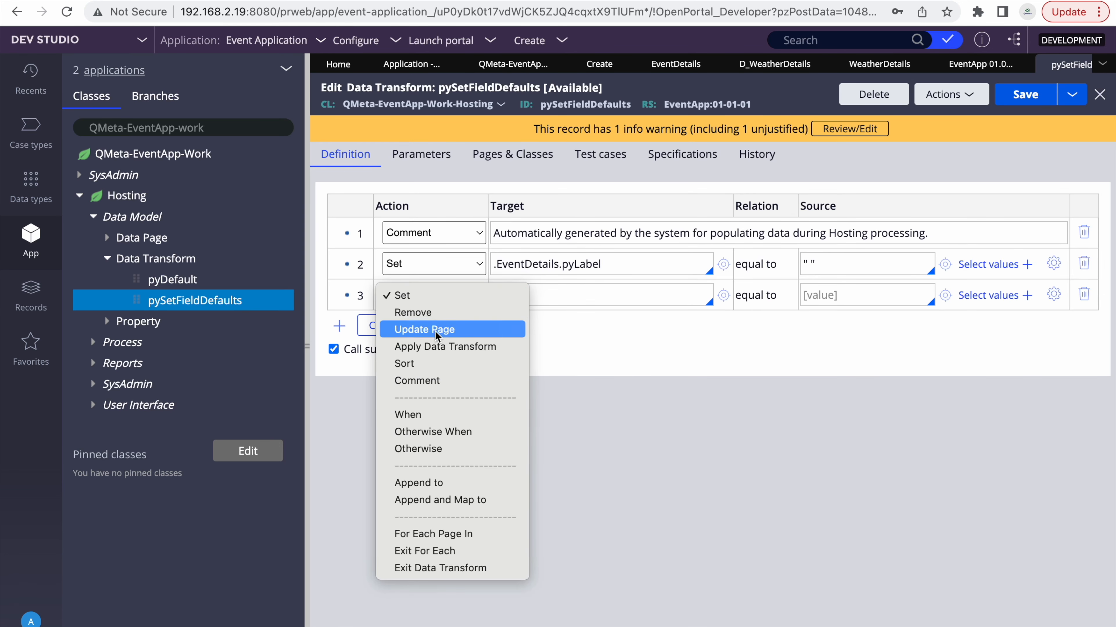
left_click(424, 329)
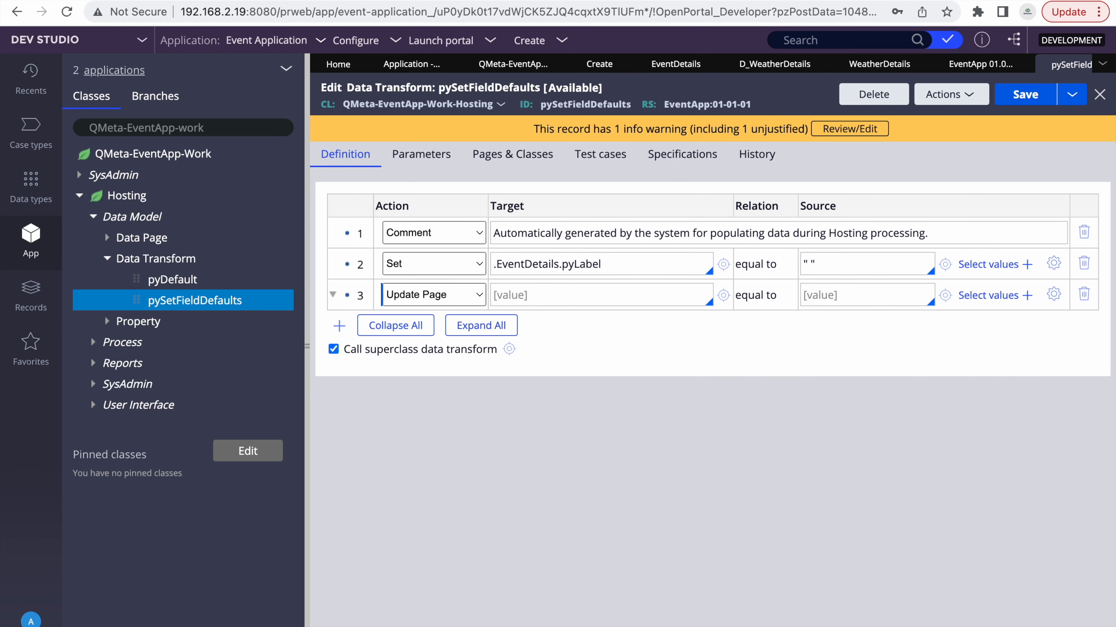
left_click(505, 293)
type(".")
key("Down")
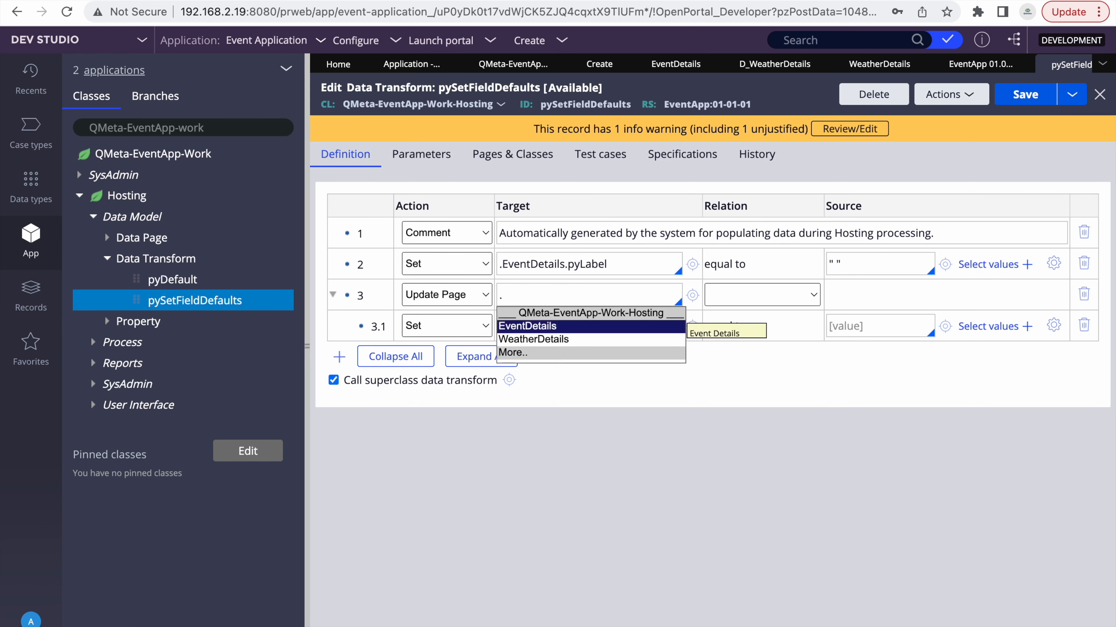
key("Down")
key("Return")
type(".")
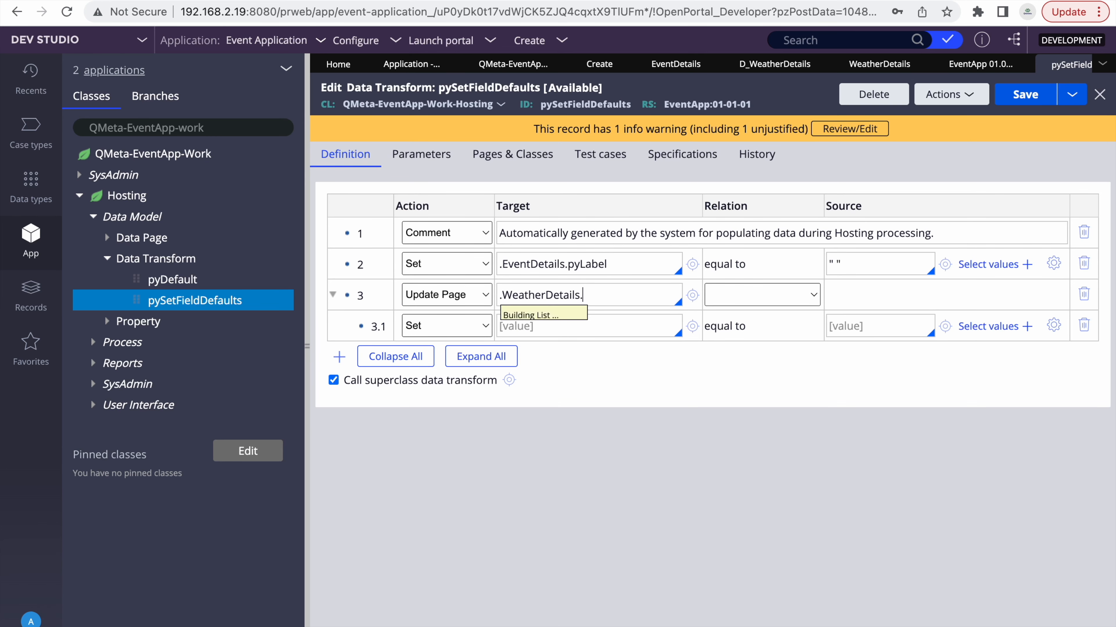
key("Down")
key("Return")
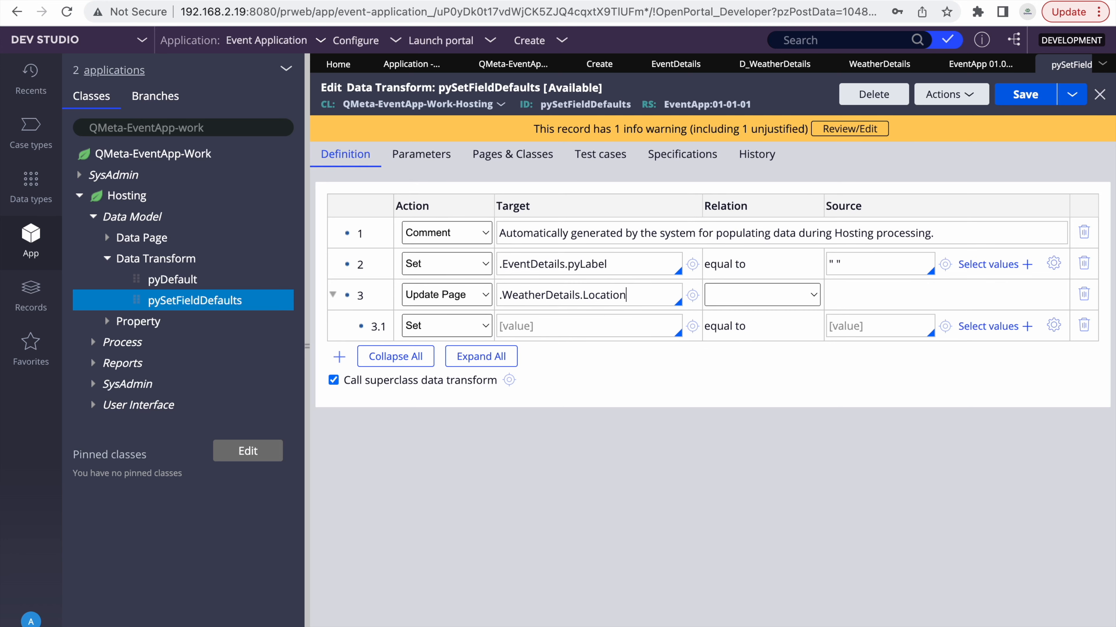
- Change the nested row 3.1 action to Comment, then save and close the pySetFieldDefaults data transform
left_click(446, 326)
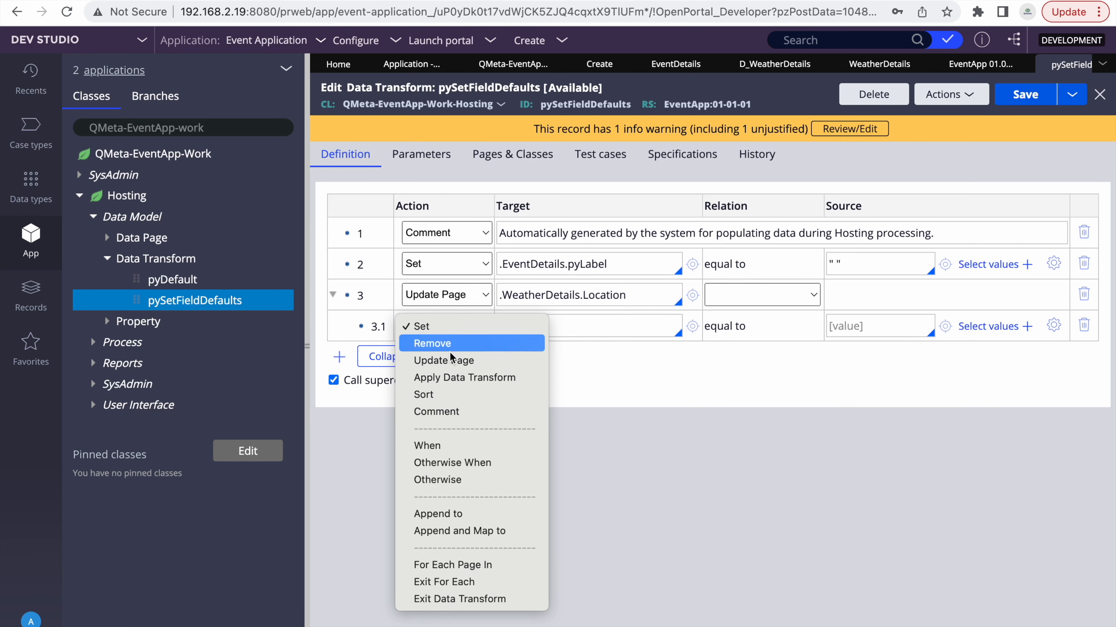
left_click(433, 412)
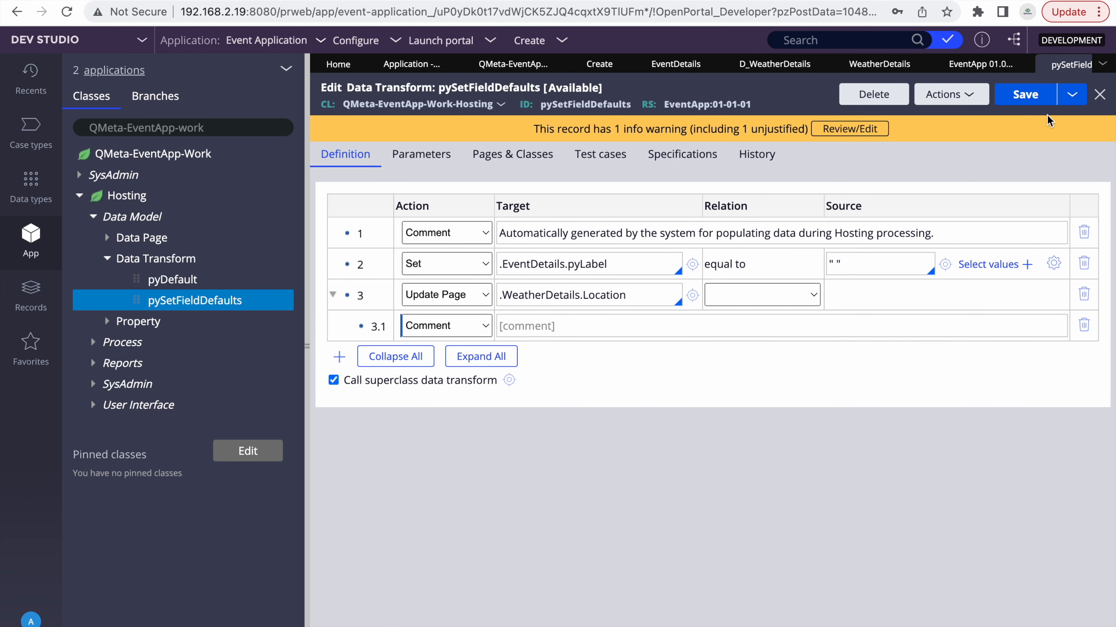
left_click(1025, 96)
left_click(1099, 95)
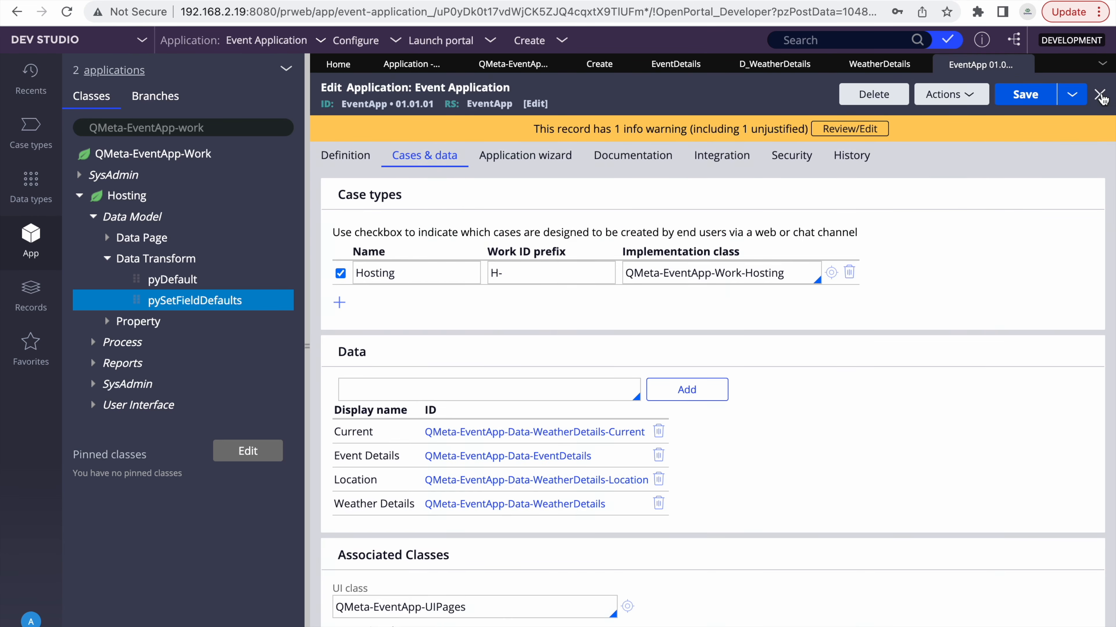
- Change the class explorer's search to QMeta-EventApp-data to list the application's data classes
left_click(207, 129)
double_click(195, 128)
type("dat")
key("Return")
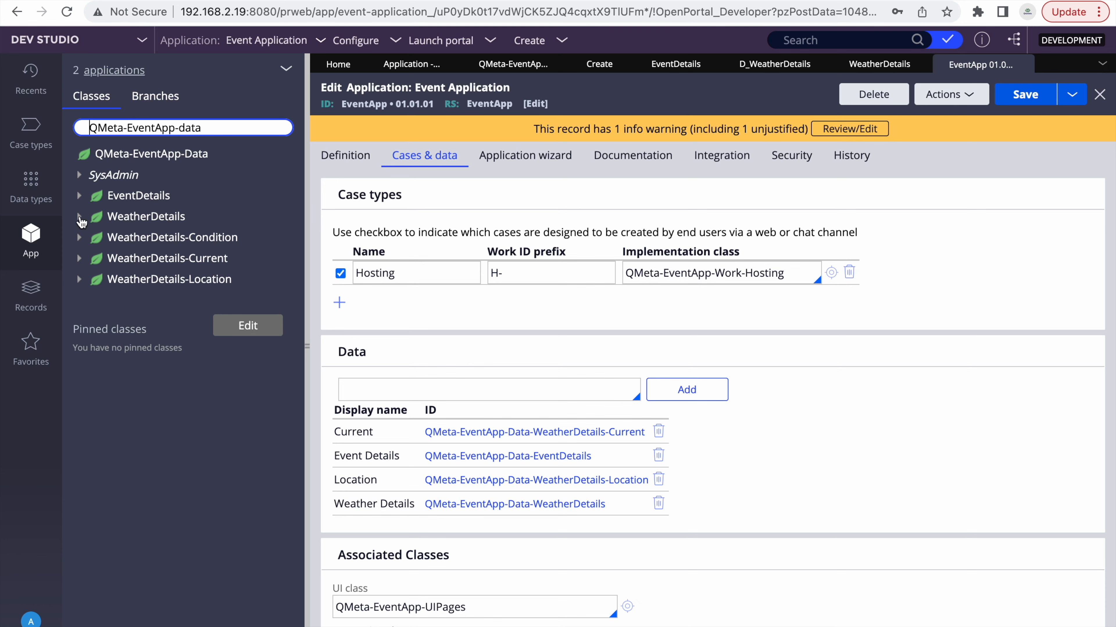
- Open the WeatherDetails section embedded in the WeatherDetails class's WeatherDetails_WeatherDetails_search section
left_click(81, 217)
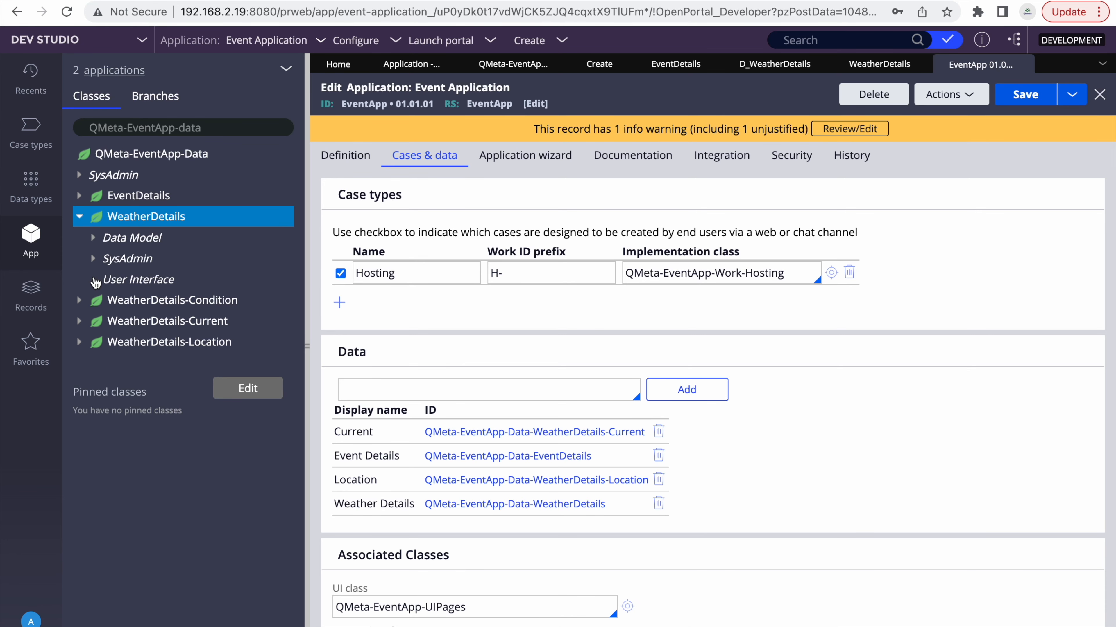
left_click(94, 280)
left_click(108, 301)
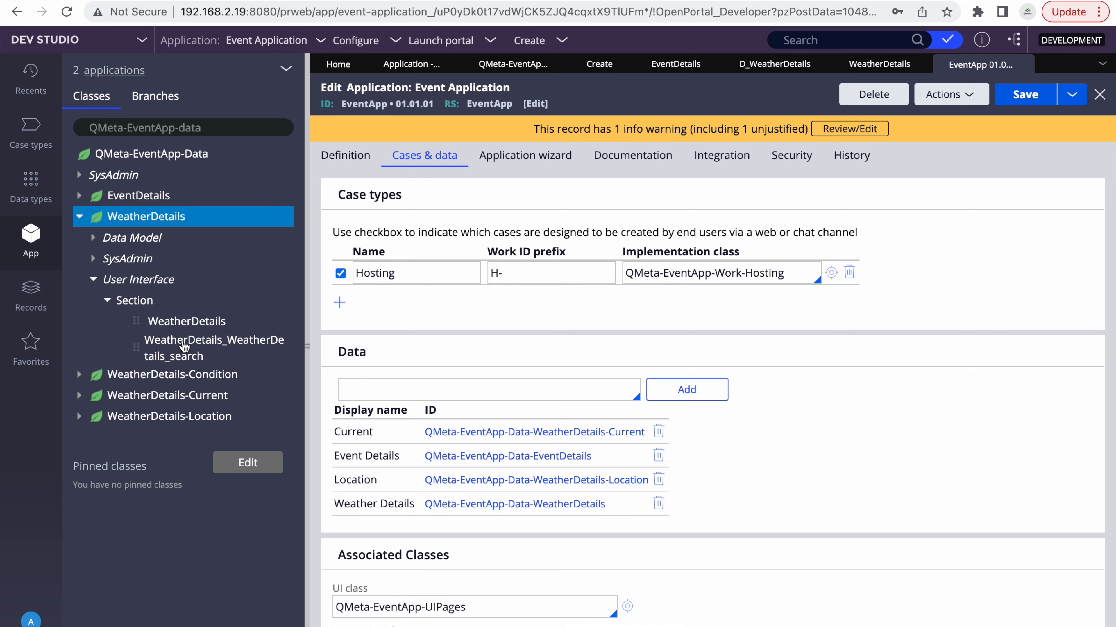
left_click(182, 345)
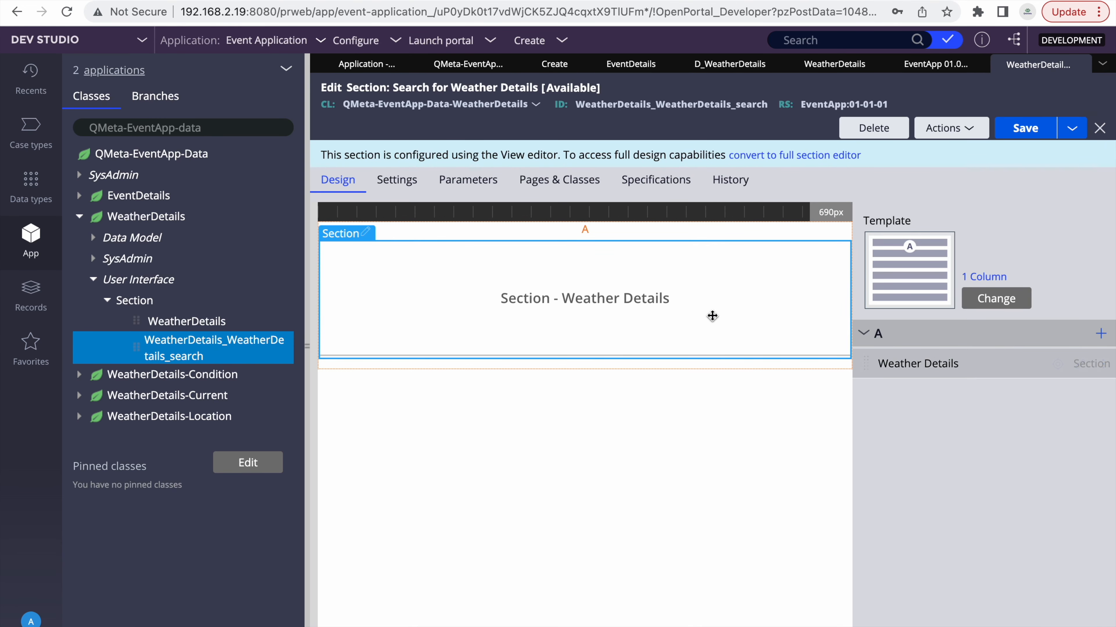
double_click(710, 314)
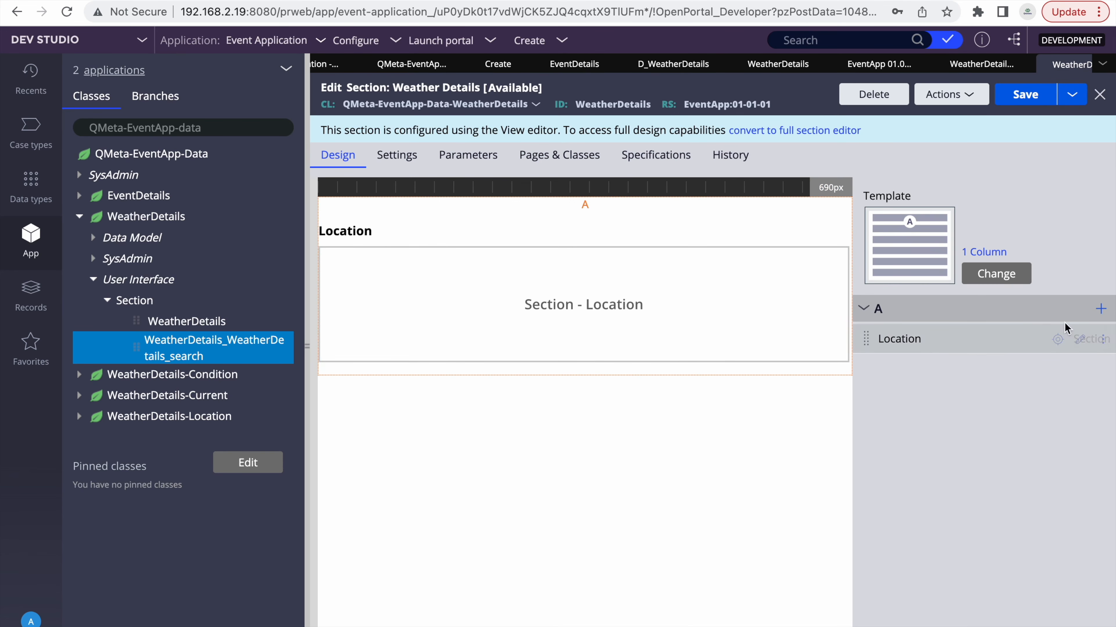
- Set the embedded Location section's clipboard page context value to .Location
left_click(1059, 339)
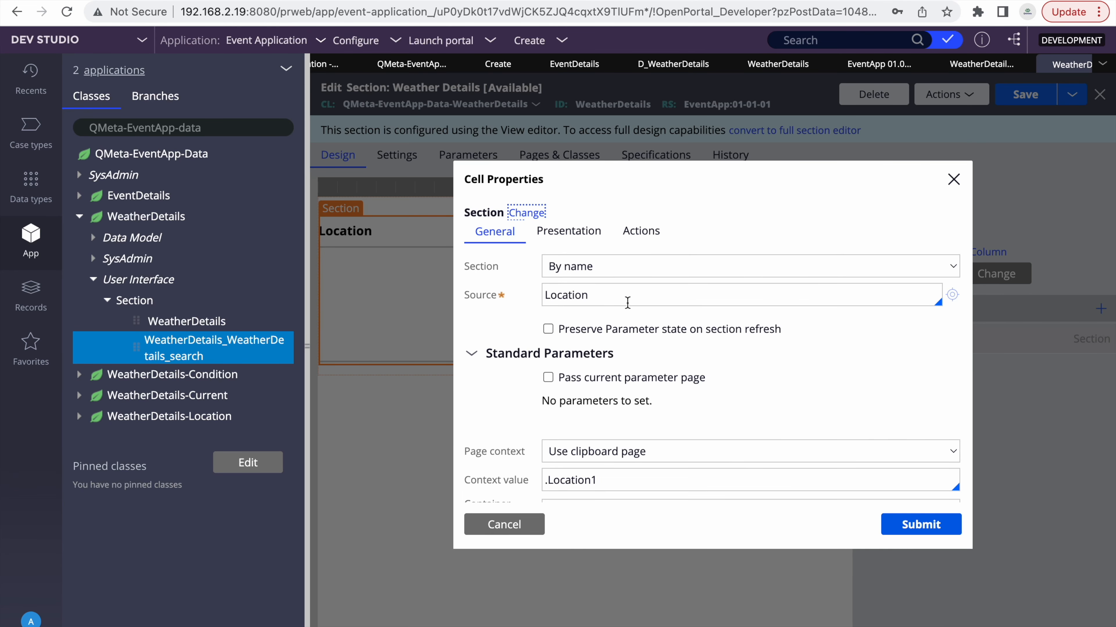
scroll(627, 303, "down", 2)
left_click(616, 398)
key("BackSpace")
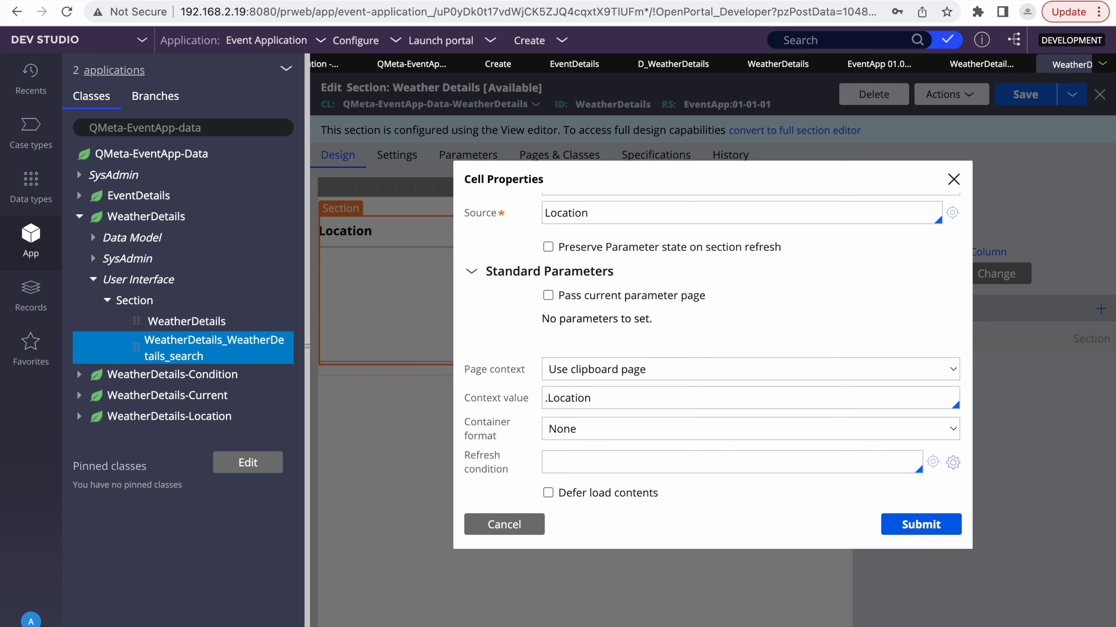
left_click(921, 524)
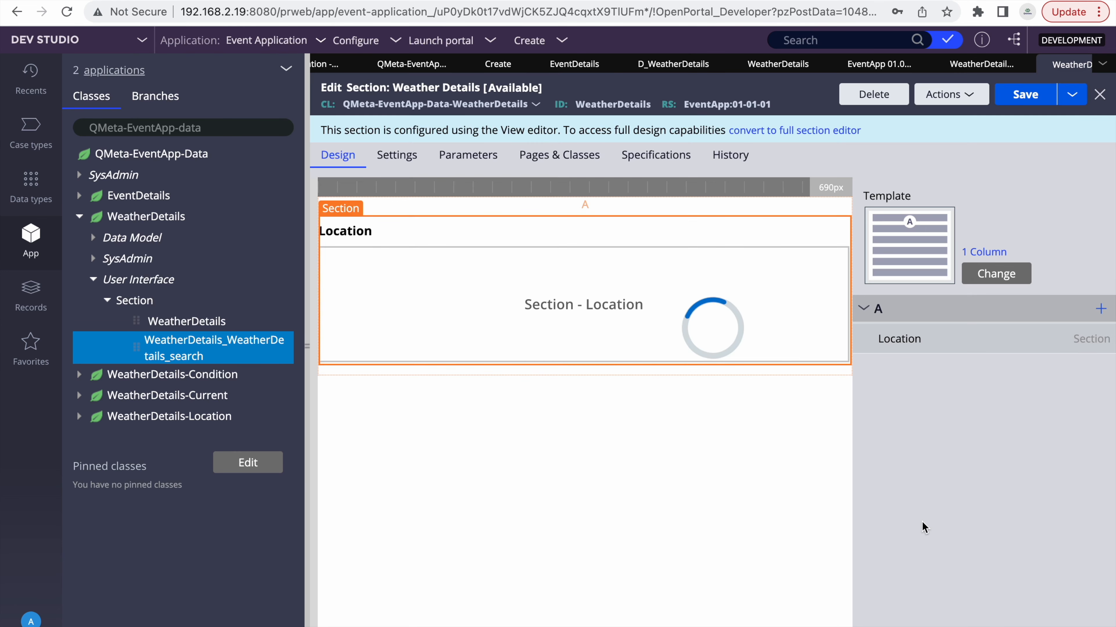
- Rename the page for the QMeta-EventApp-Data-WeatherDetails-Location class to .Location and save the WeatherDetails section
left_click(541, 155)
left_click(414, 229)
key("BackSpace")
left_click(1045, 90)
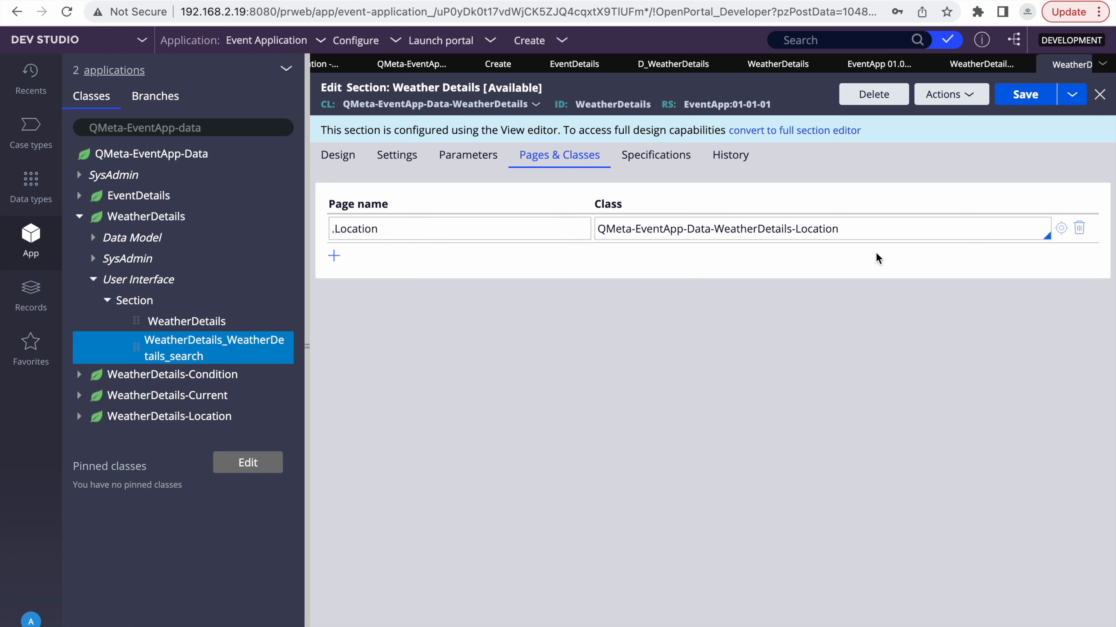
- Close the WeatherDetails section, the Weather Details search section and the EventApp application record
left_click(1099, 95)
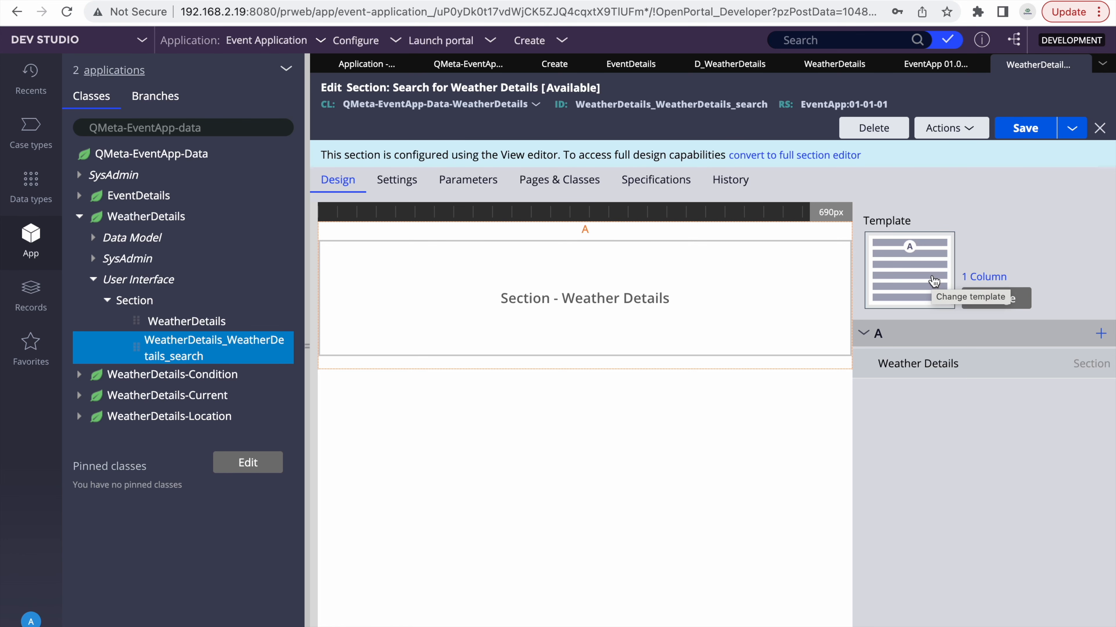
left_click(1083, 64)
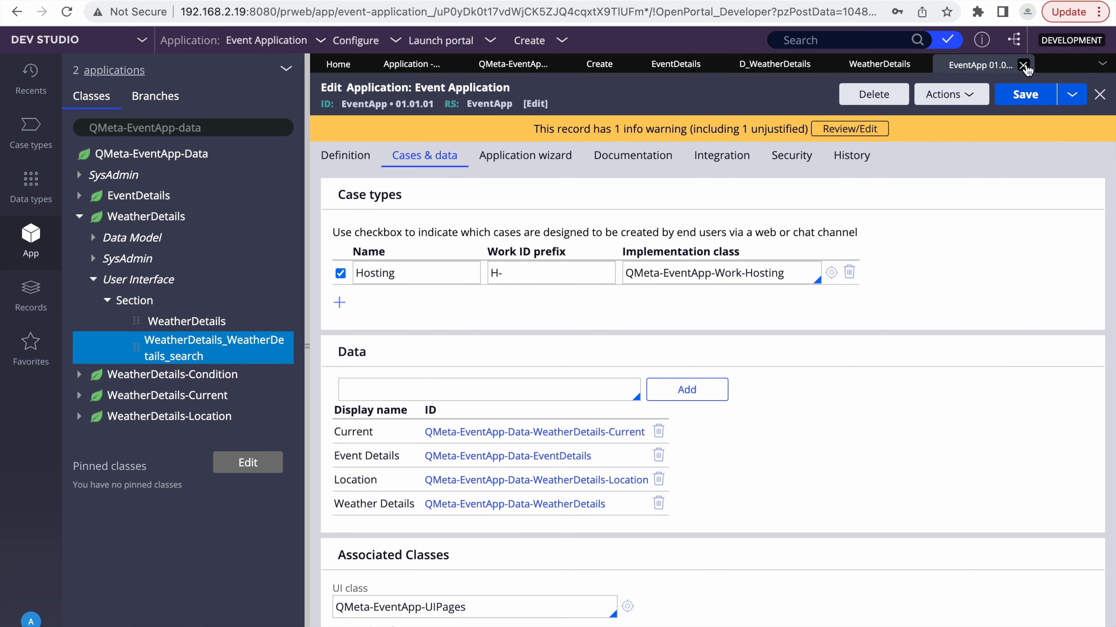
left_click(1025, 65)
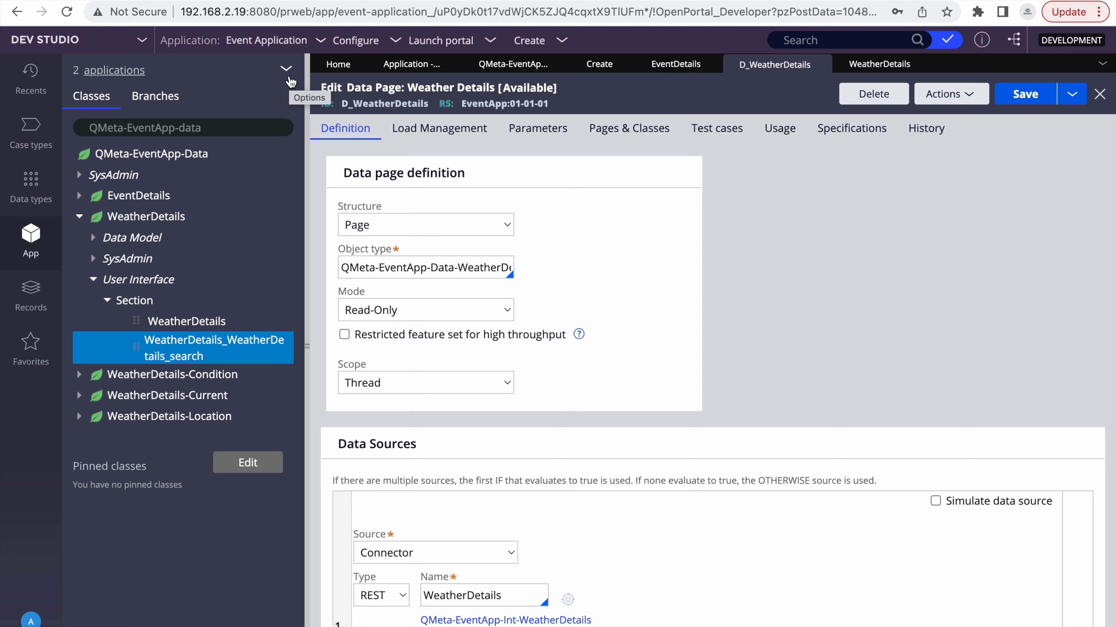
- Switch to App Studio and open the Hosting case type's workflow
left_click(78, 43)
left_click(107, 77)
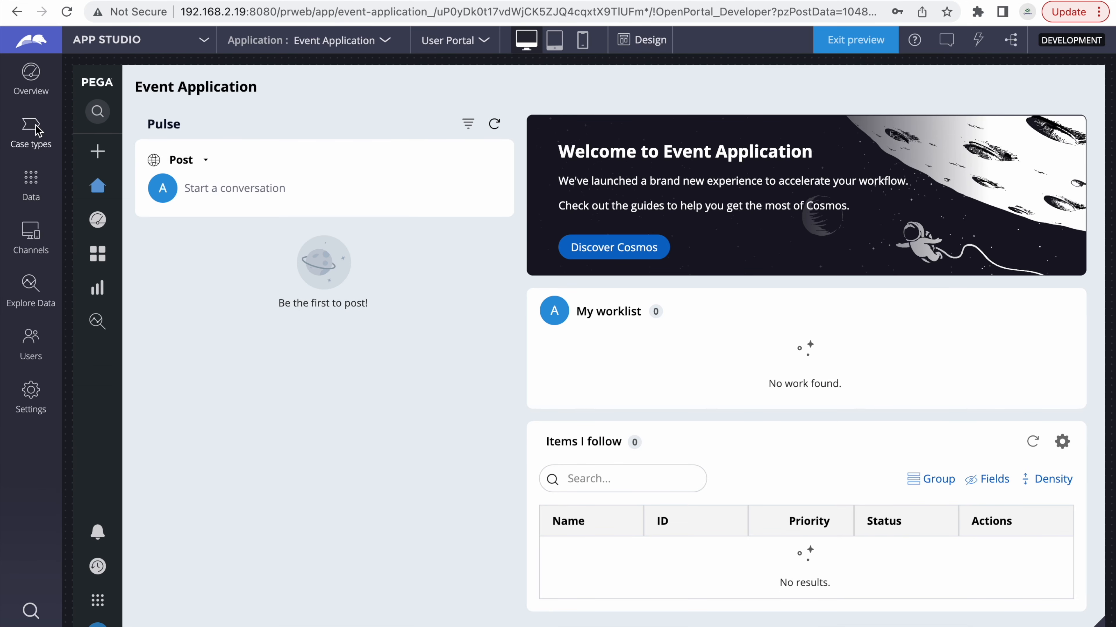
left_click(37, 128)
left_click(97, 183)
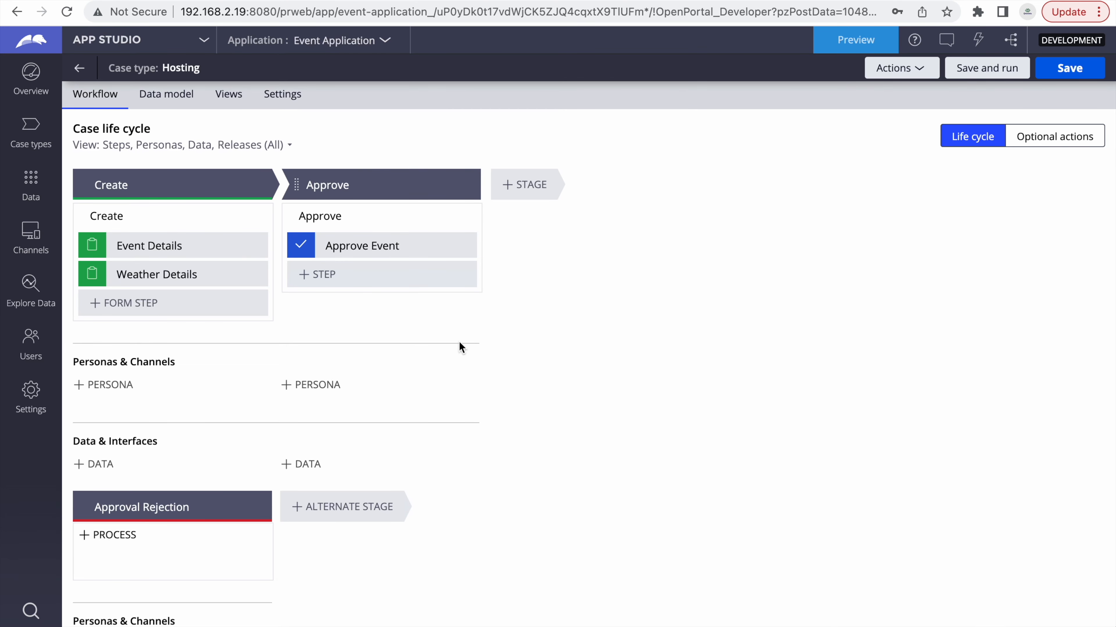
- Examine the nested Weather Details view of the Weather Details step and search its fields for location, leaving the view unsaved
left_click(157, 273)
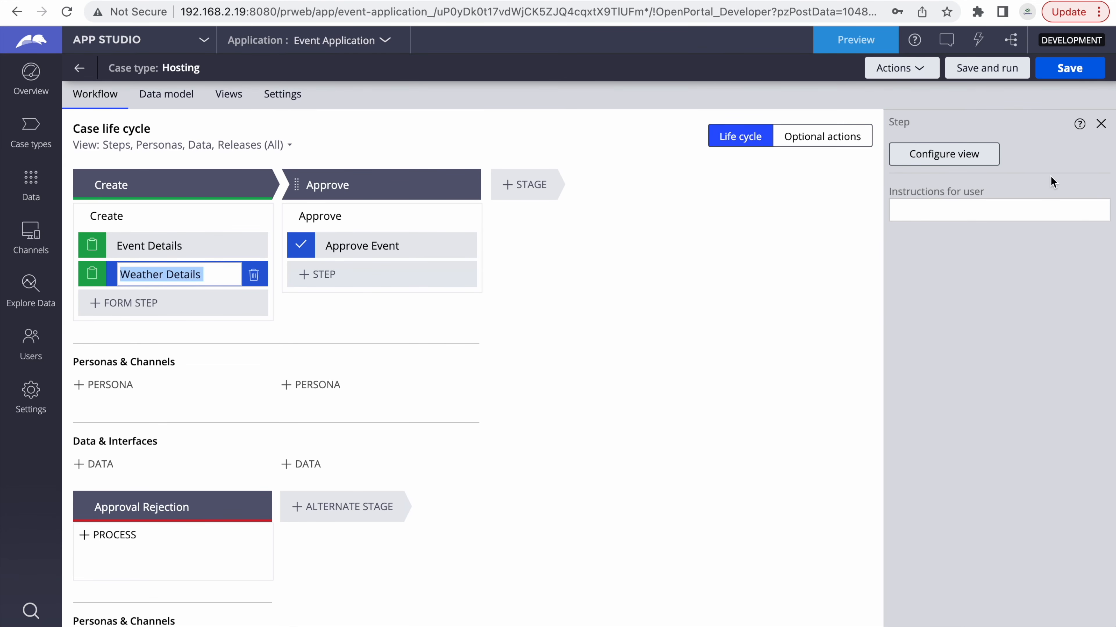
left_click(957, 162)
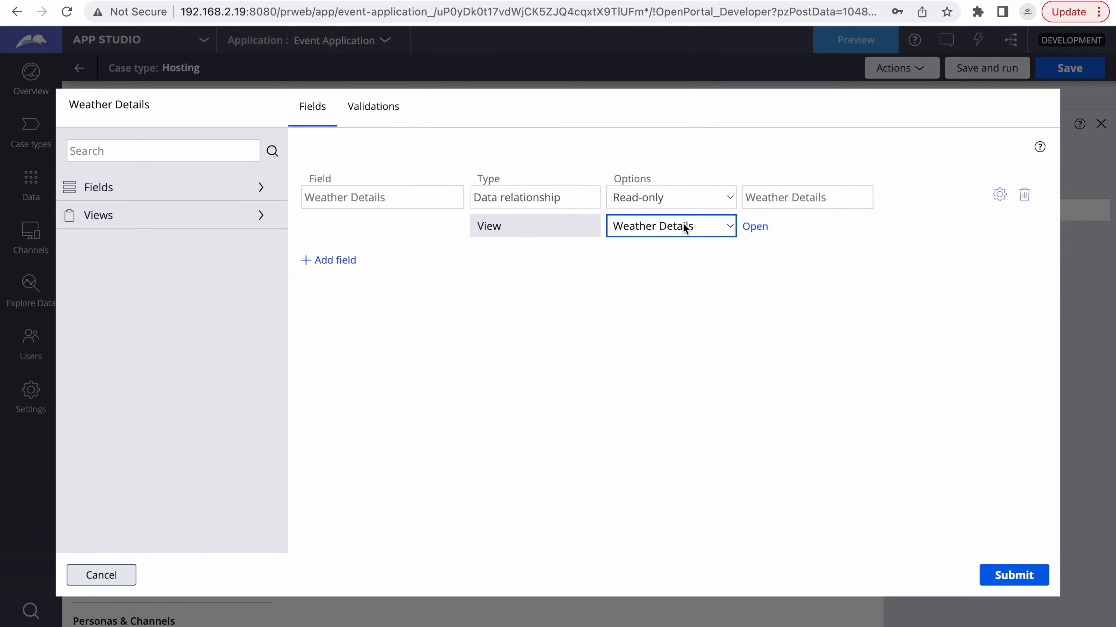
left_click(754, 227)
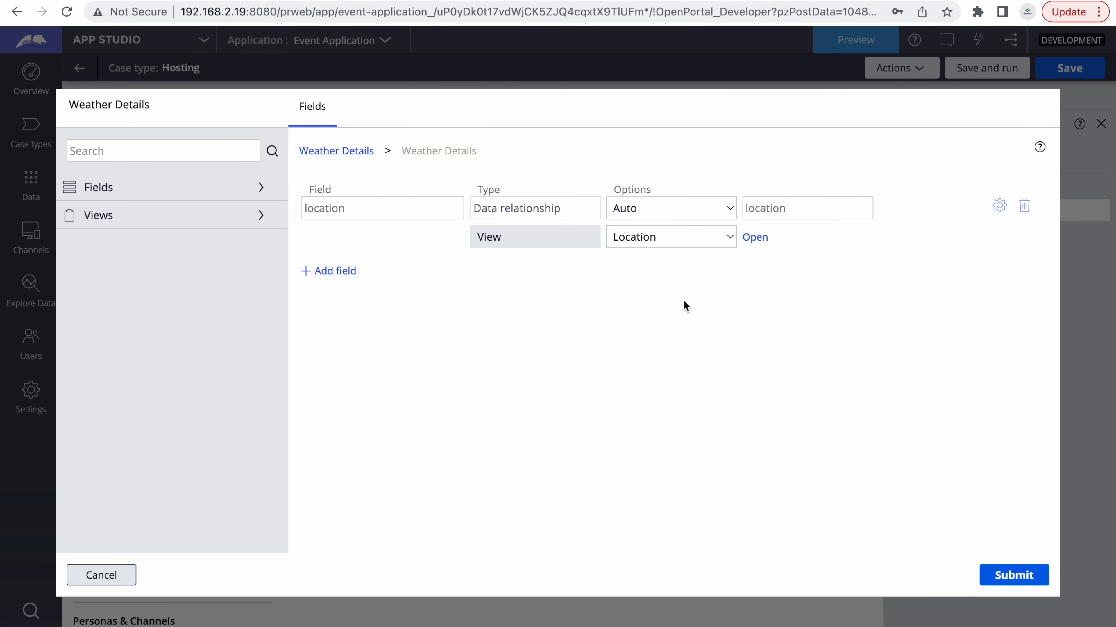
left_click(191, 151)
type("location")
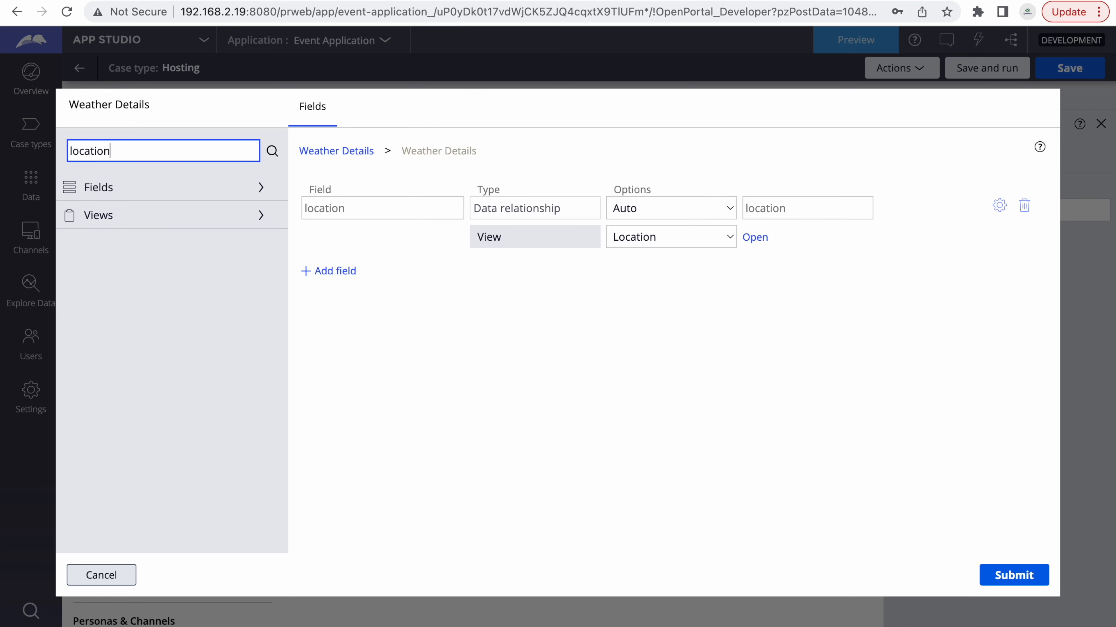
key("Return")
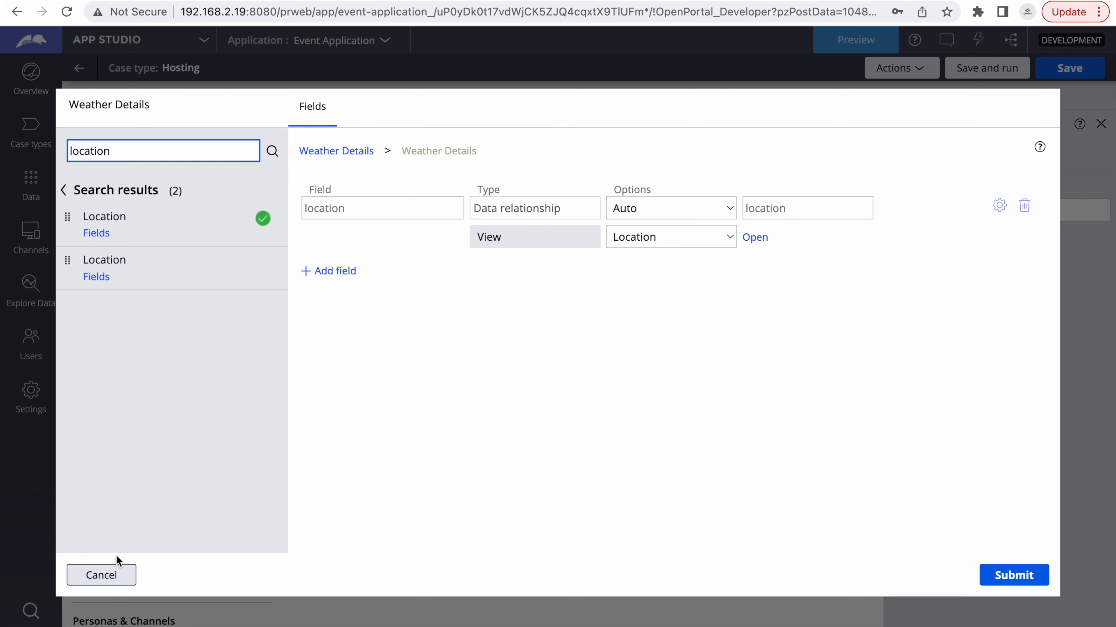
left_click(101, 576)
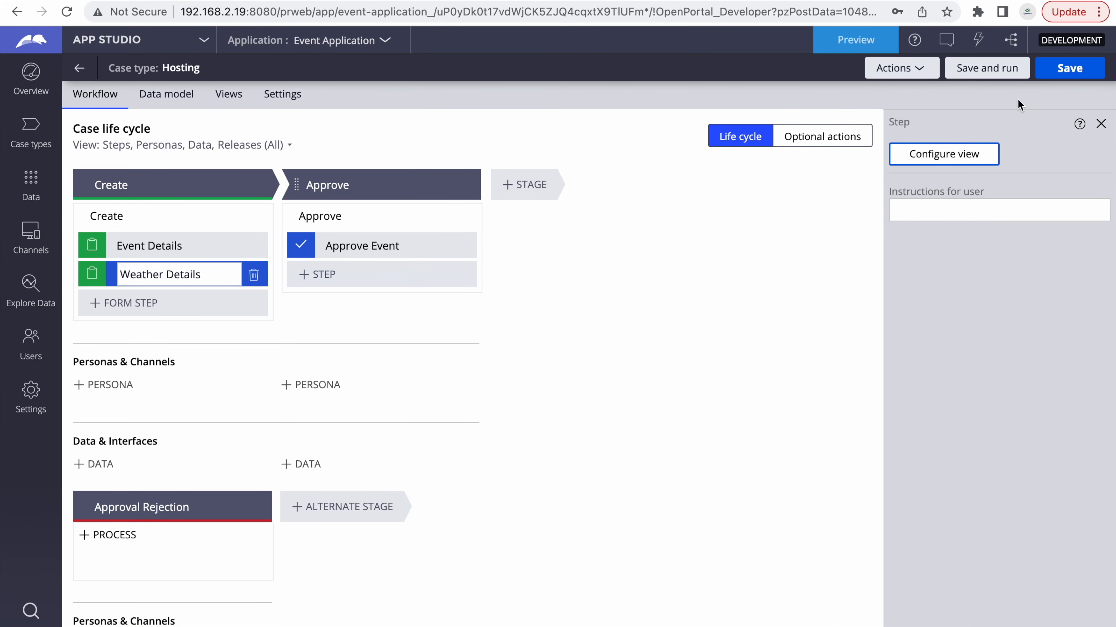
- Save and run a new Hosting case with event name Test, location London and date 4/18/2023 8:15 PM, continuing to its weather details
left_click(989, 68)
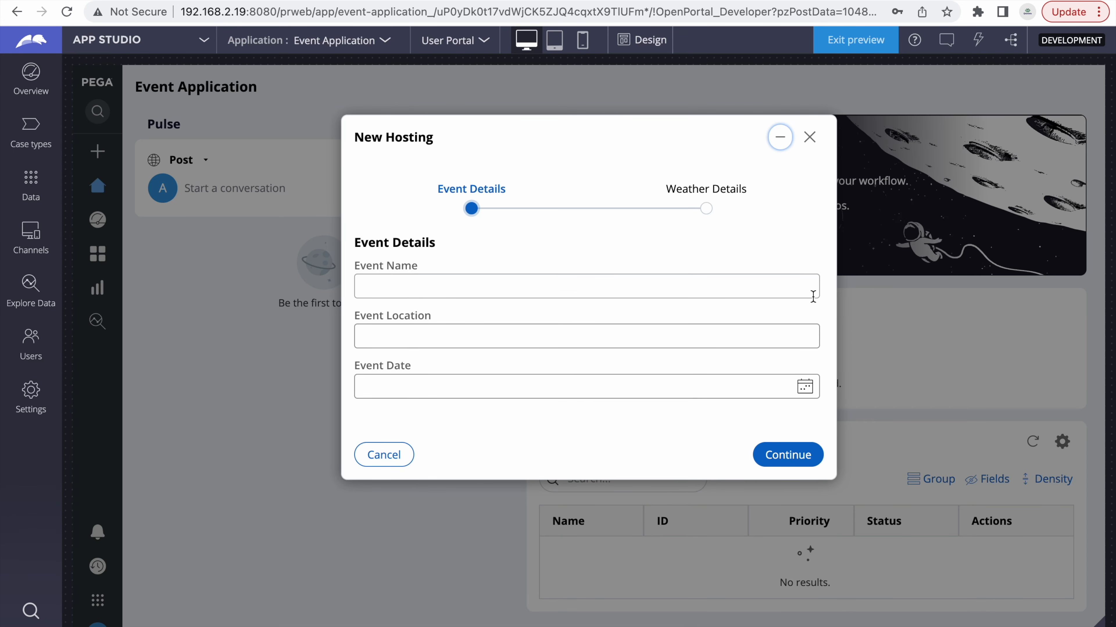
left_click(743, 286)
type("Test")
key("Tab")
type("L")
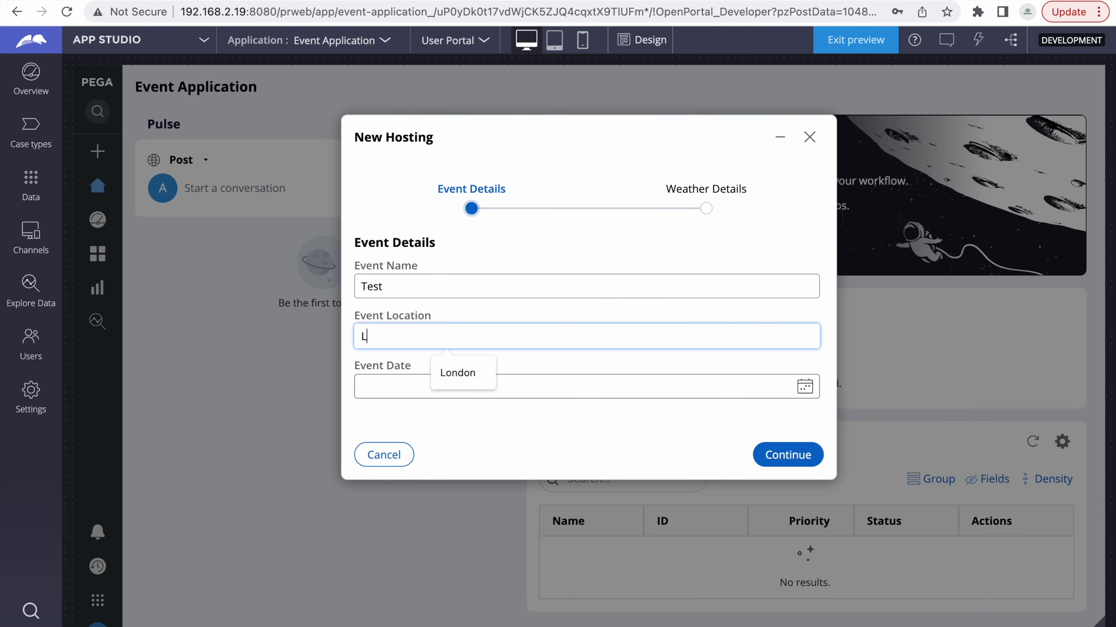
left_click(463, 373)
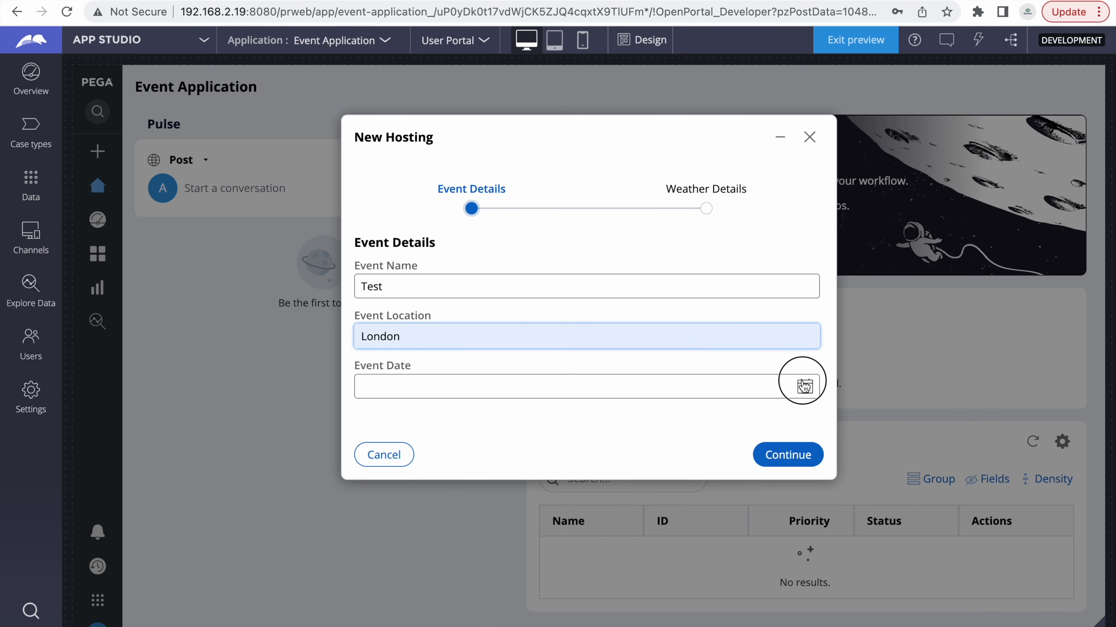
left_click(805, 386)
left_click(436, 525)
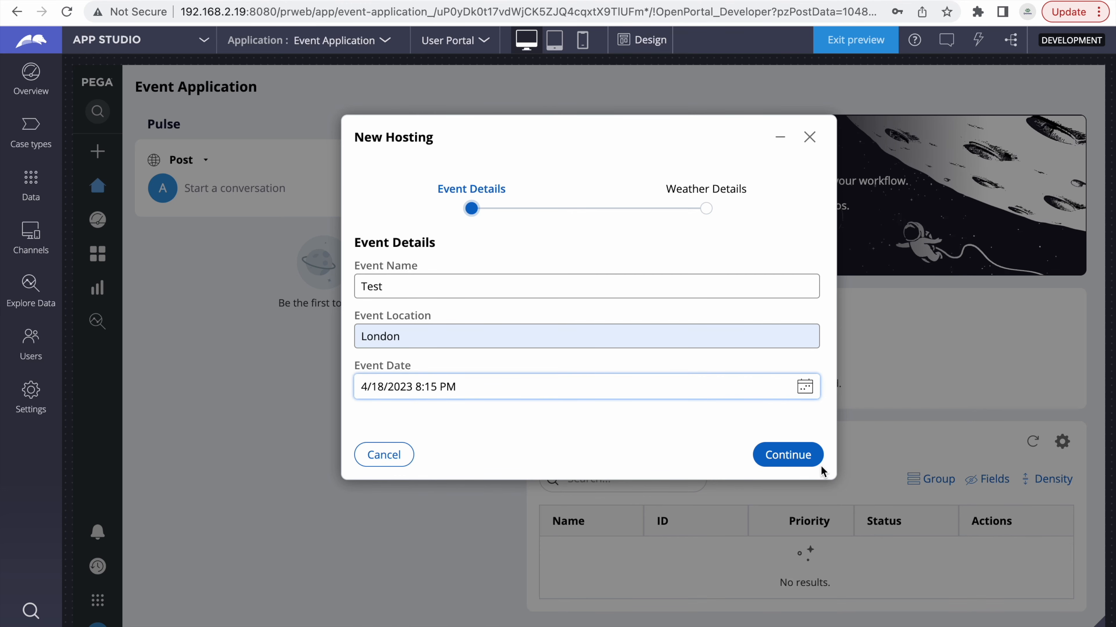
left_click(790, 462)
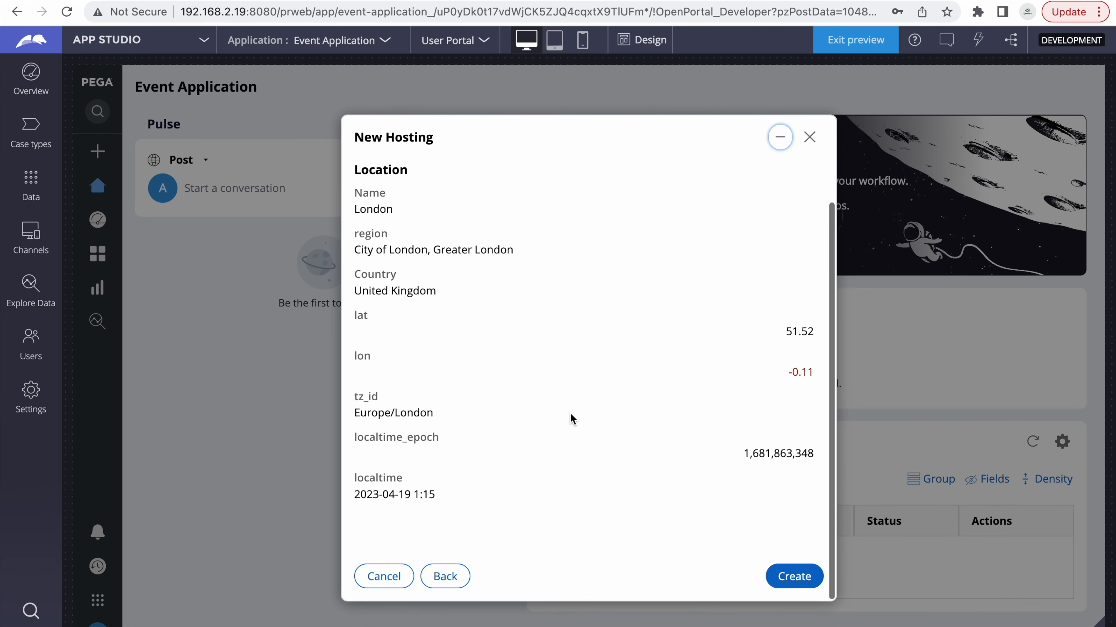
scroll(571, 418, "up", 3)
scroll(570, 418, "down", 3)
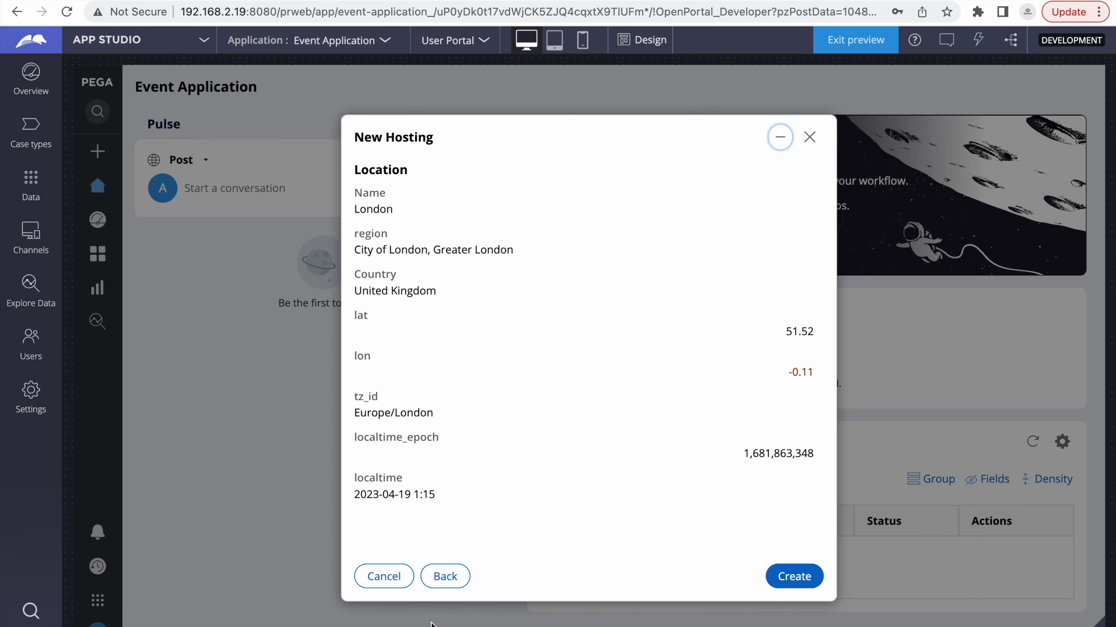
- Return to the event details, change the event location to Toronto, and continue to review the weather location data
left_click(445, 576)
left_click(423, 335)
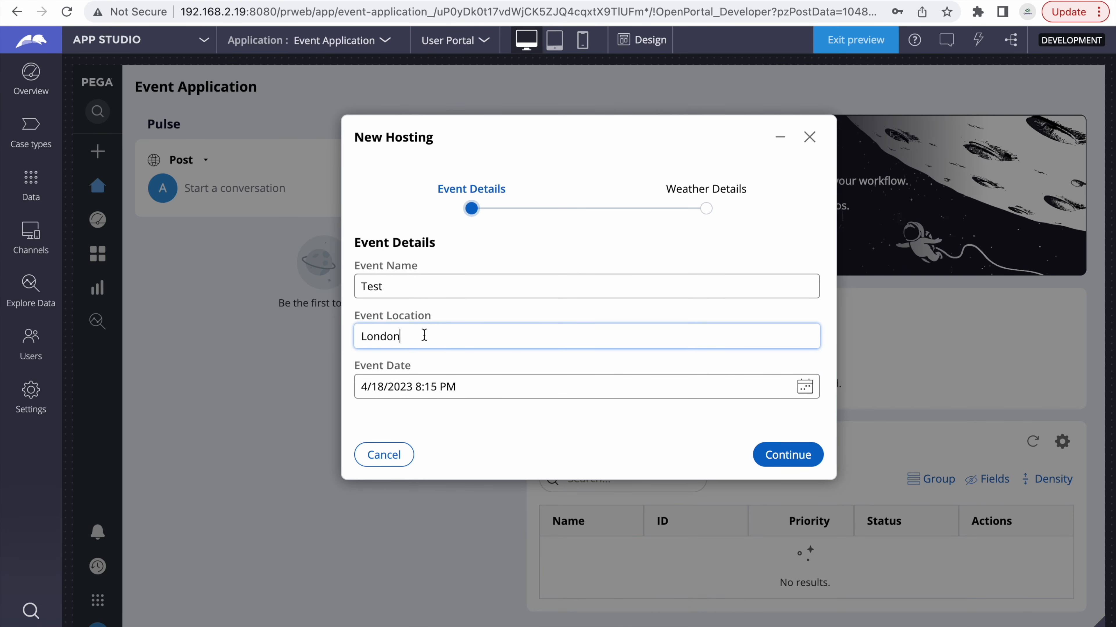
double_click(424, 335)
type("tORONTO")
left_click(788, 455)
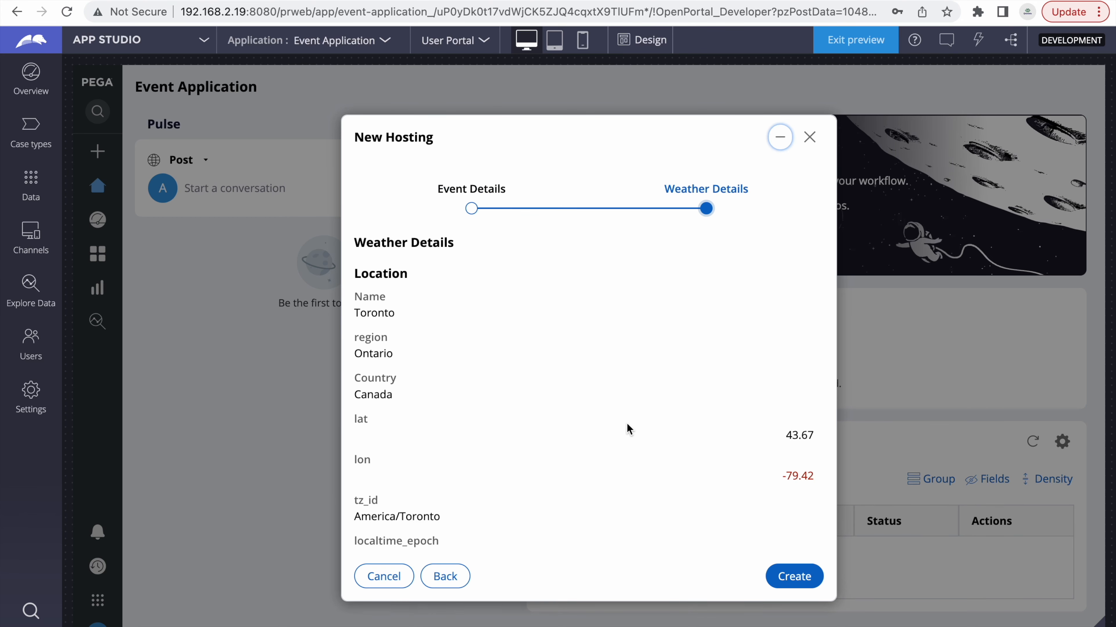
scroll(628, 429, "down", 1)
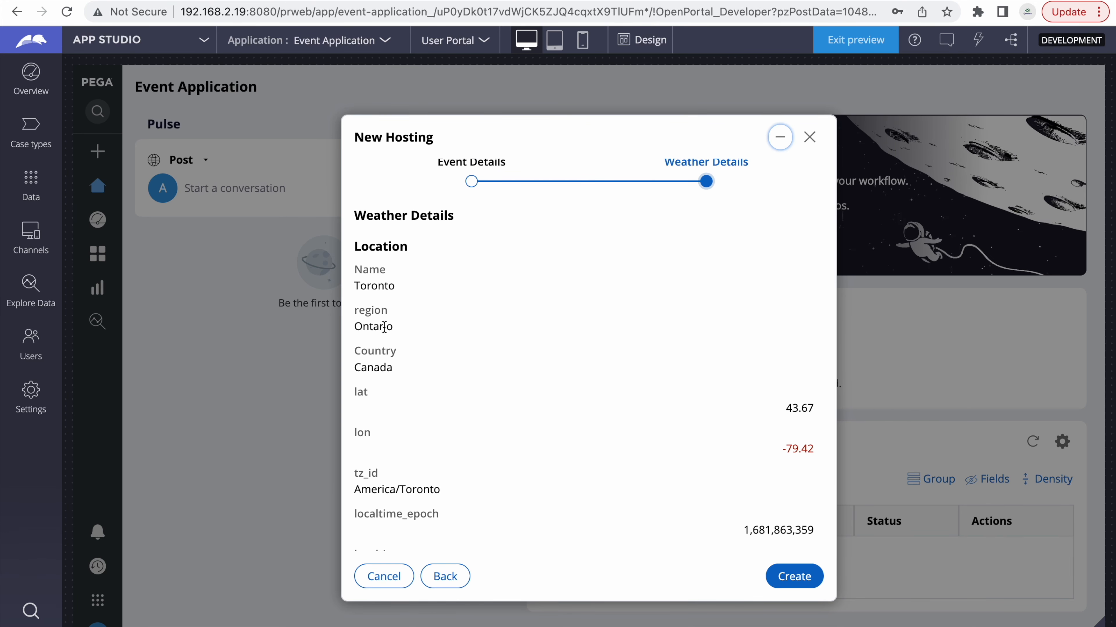
scroll(404, 410, "down", 1)
scroll(404, 409, "down", 1)
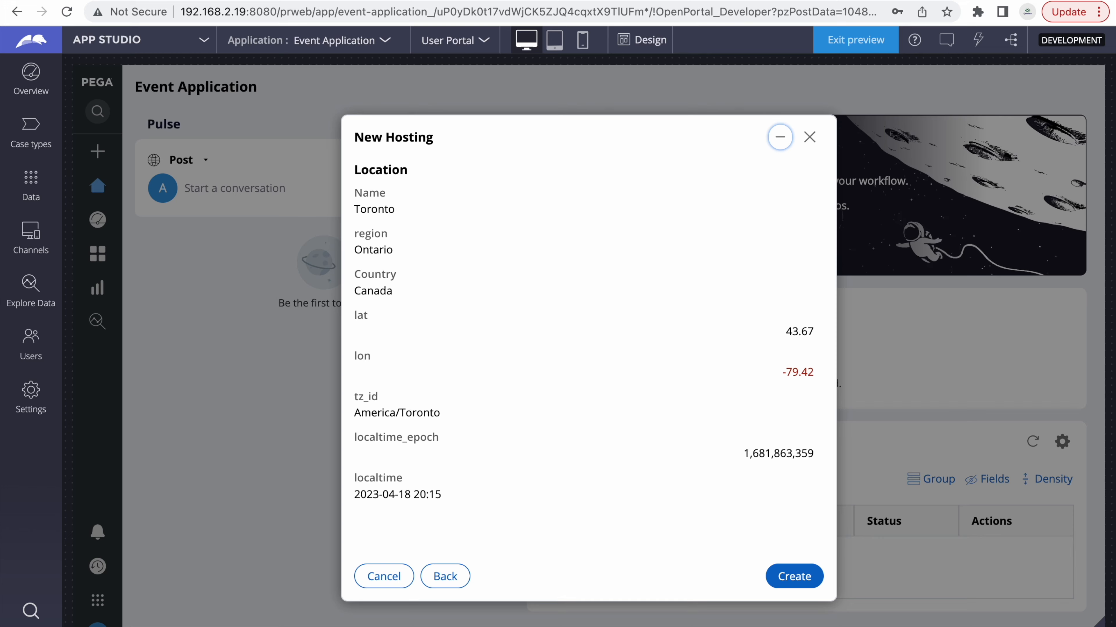
mouse_move(405, 1)
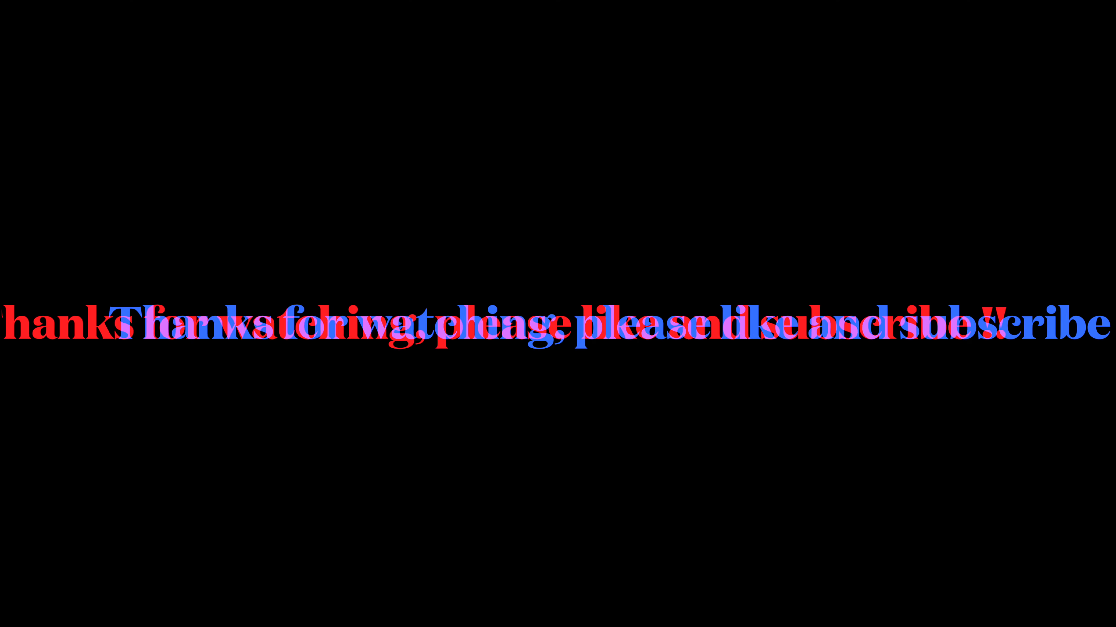